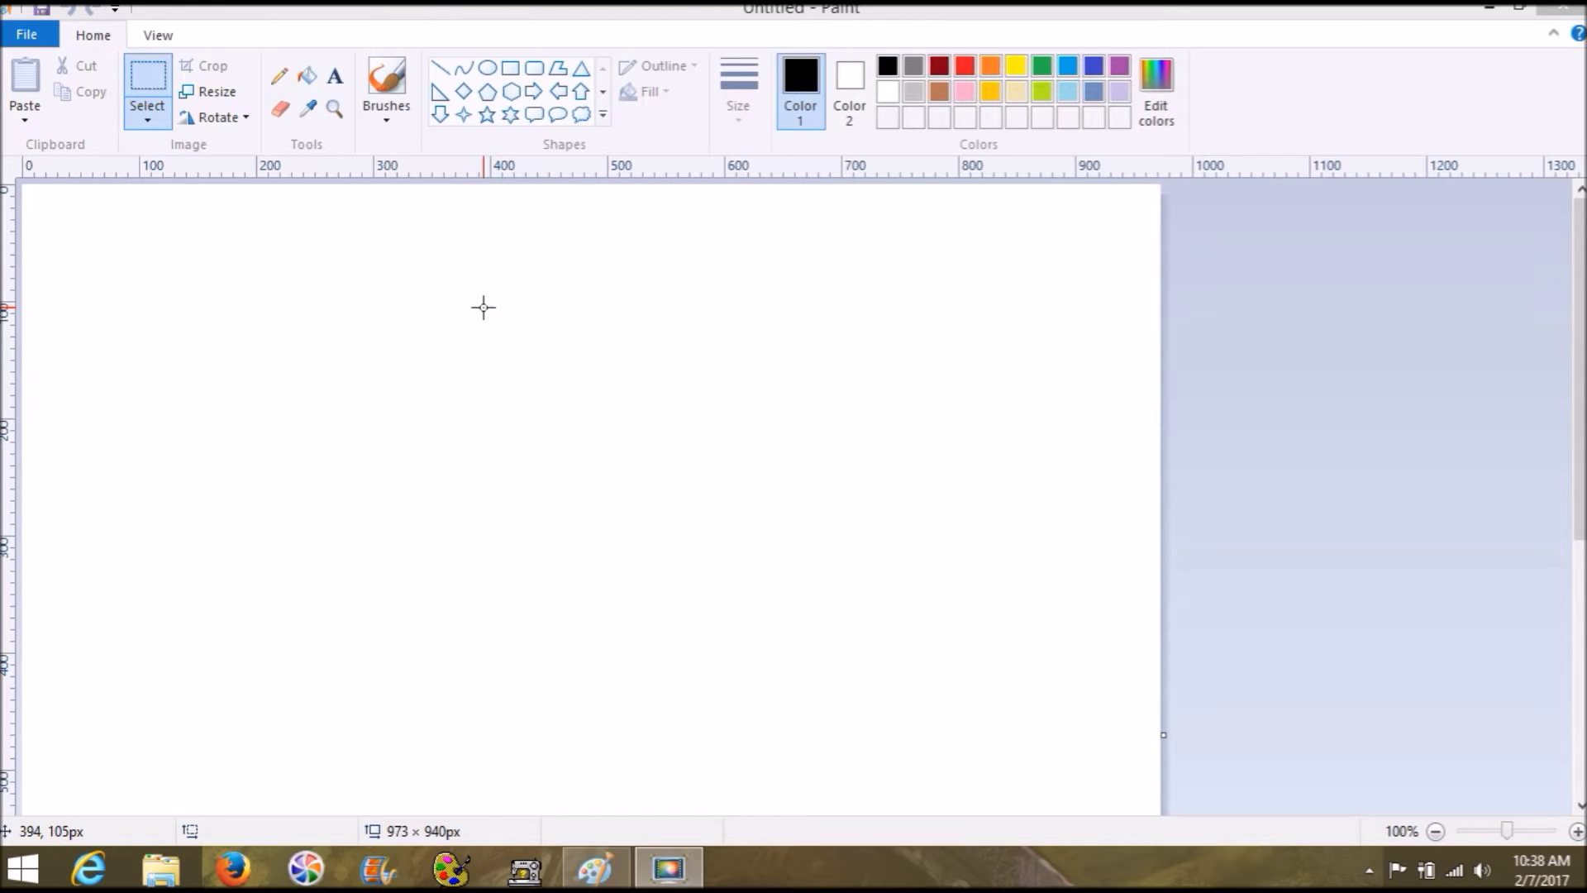
Show Paint's View display options for the blank 973 × 940 px canvas
{"action": "left_click", "coordinate": [158, 36]}
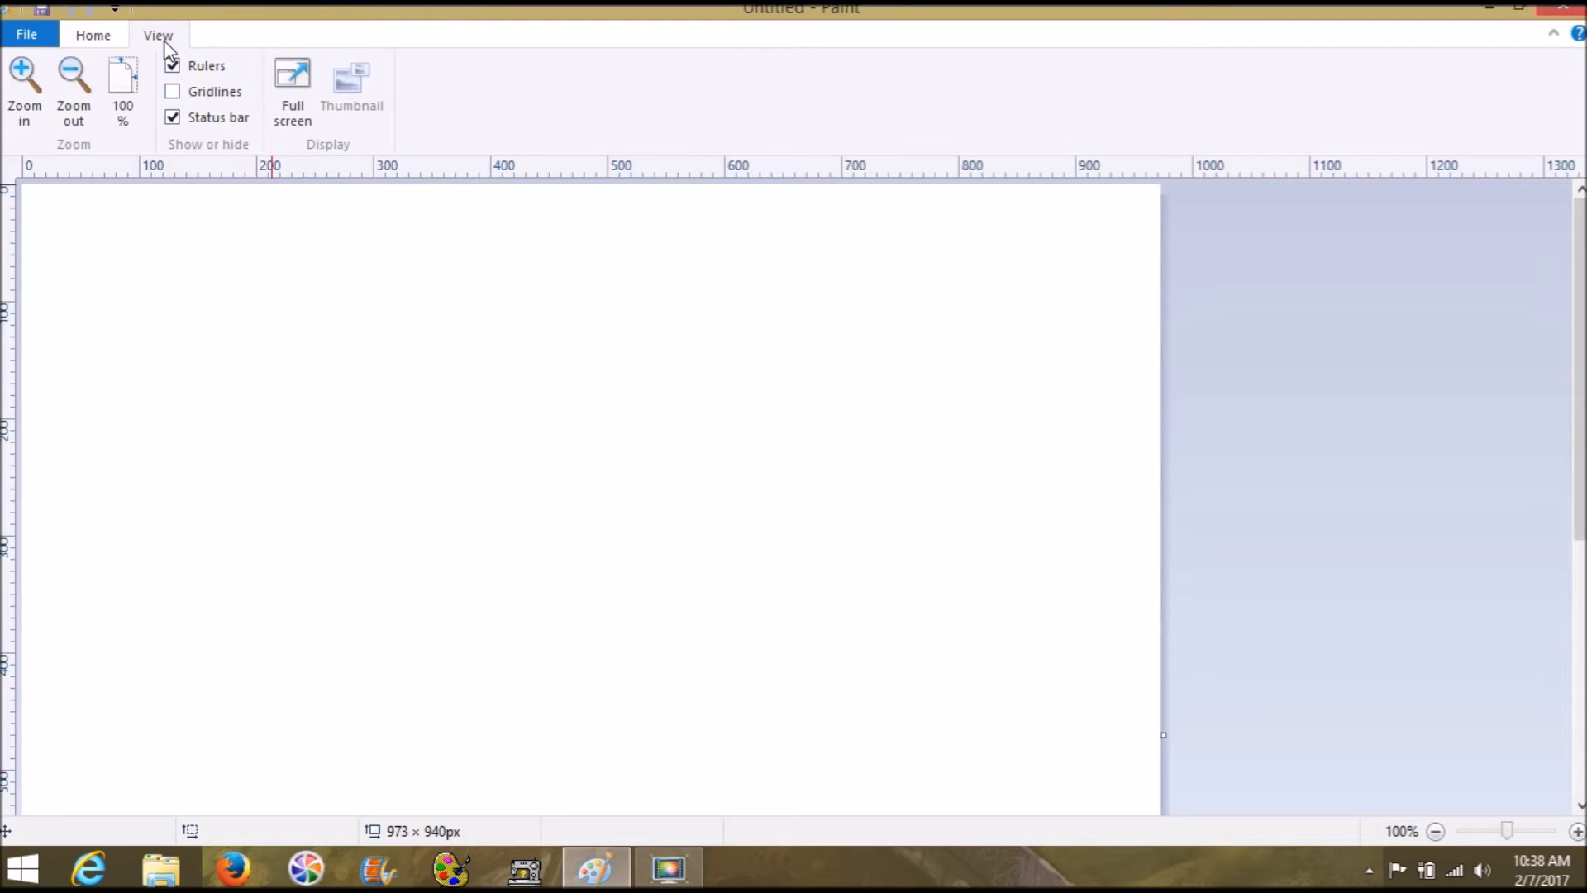
Turn on canvas gridlines and go back to the Home drawing tools
{"action": "left_click", "coordinate": [172, 91]}
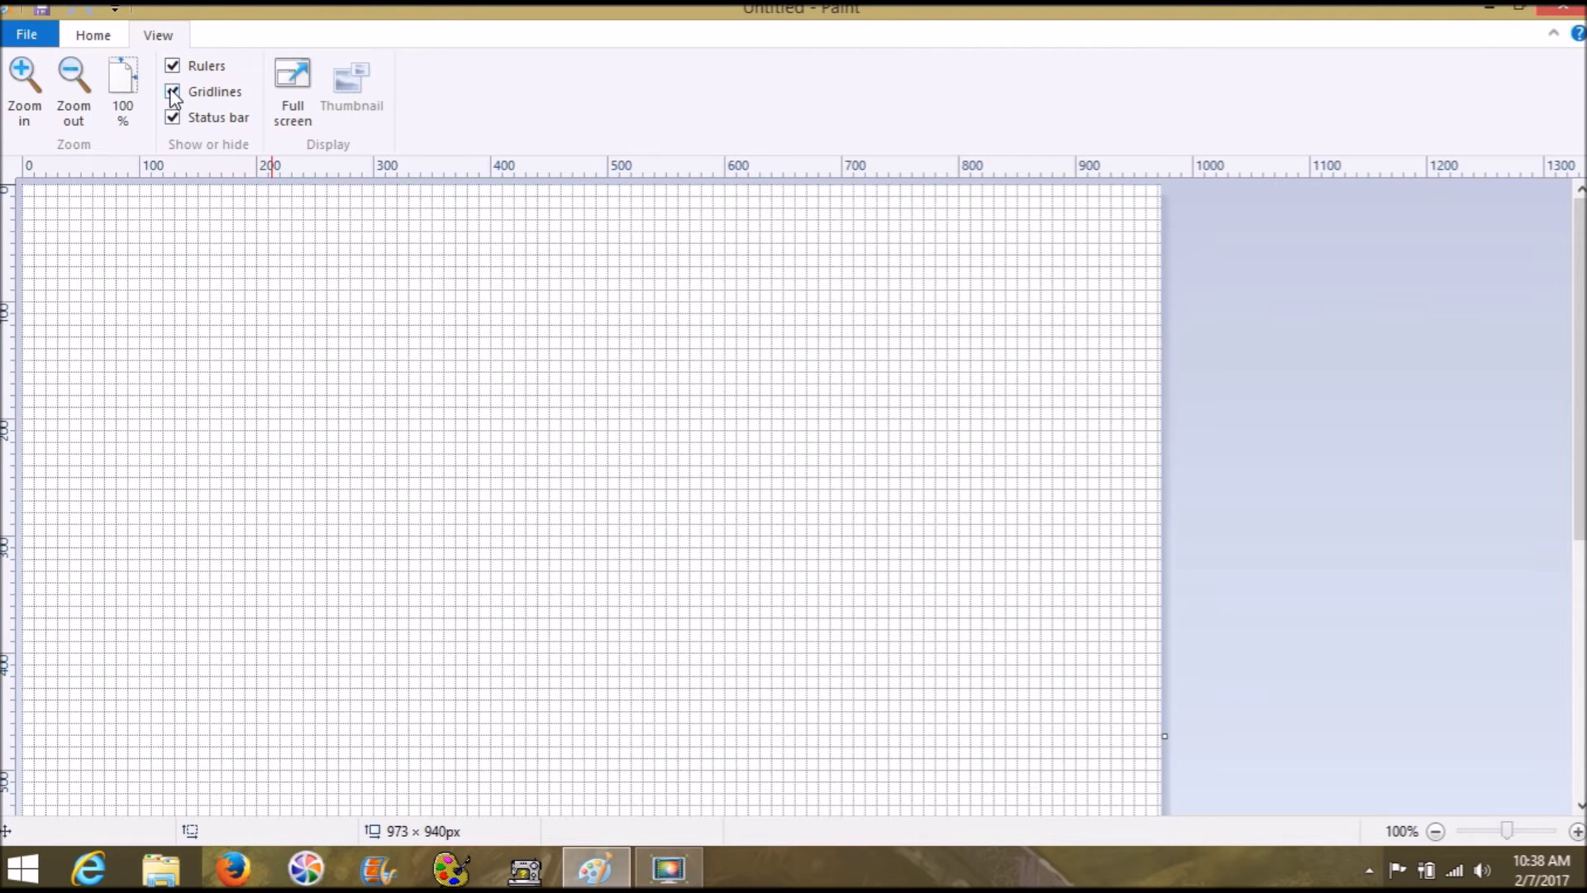
{"action": "left_click", "coordinate": [92, 35]}
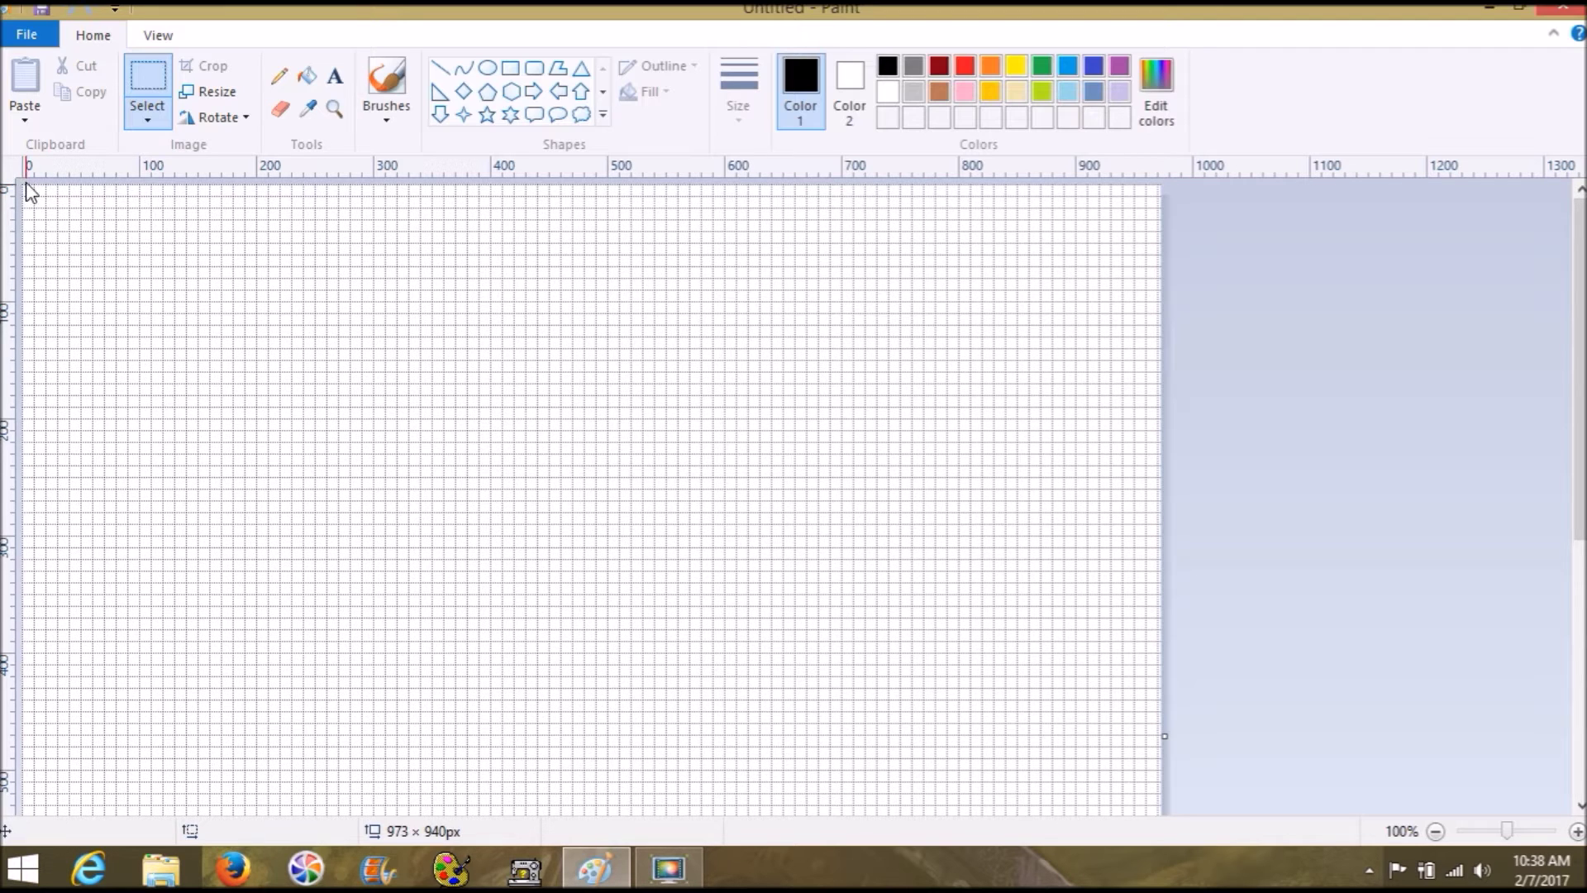
Draw a 300 × 300 px square with the thickest black outline near the canvas top-left
{"action": "left_click", "coordinate": [507, 78]}
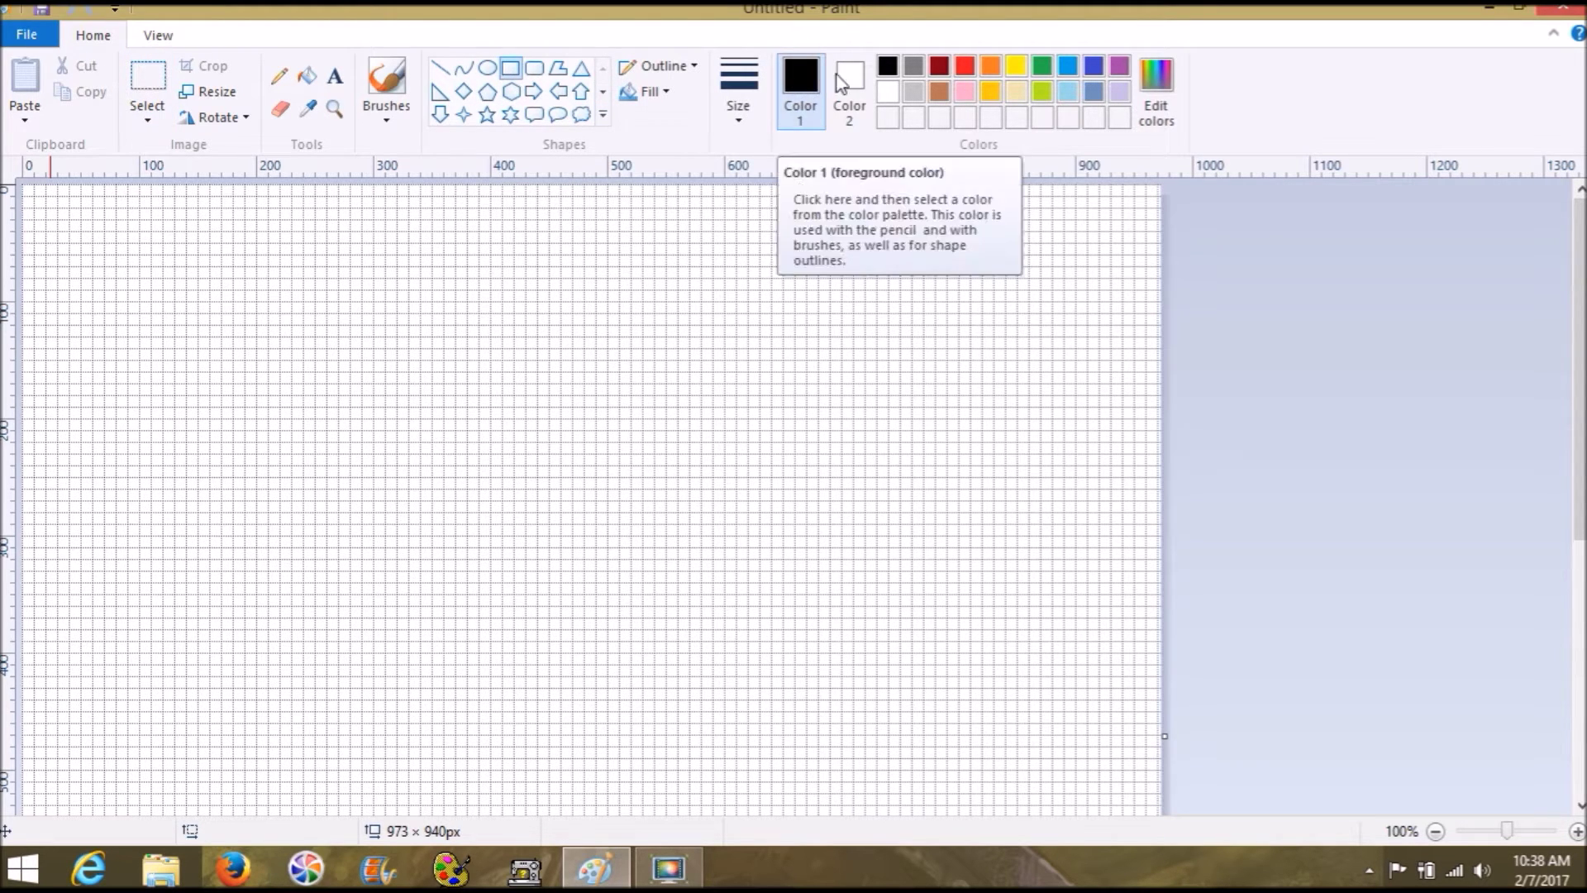
{"action": "left_click", "coordinate": [744, 123]}
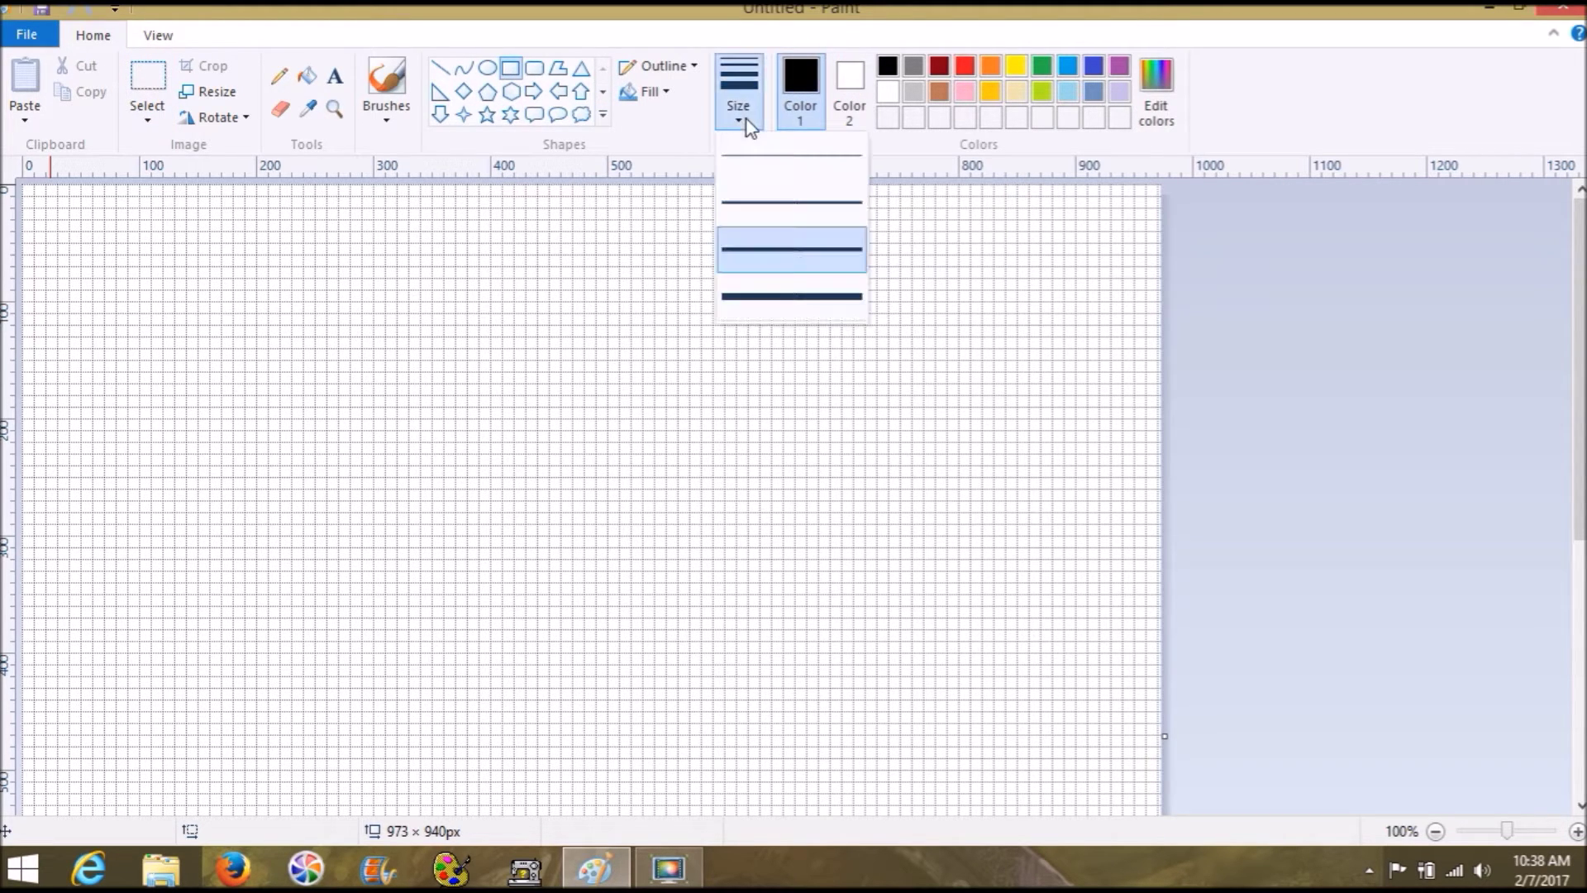
{"action": "left_click", "coordinate": [792, 295]}
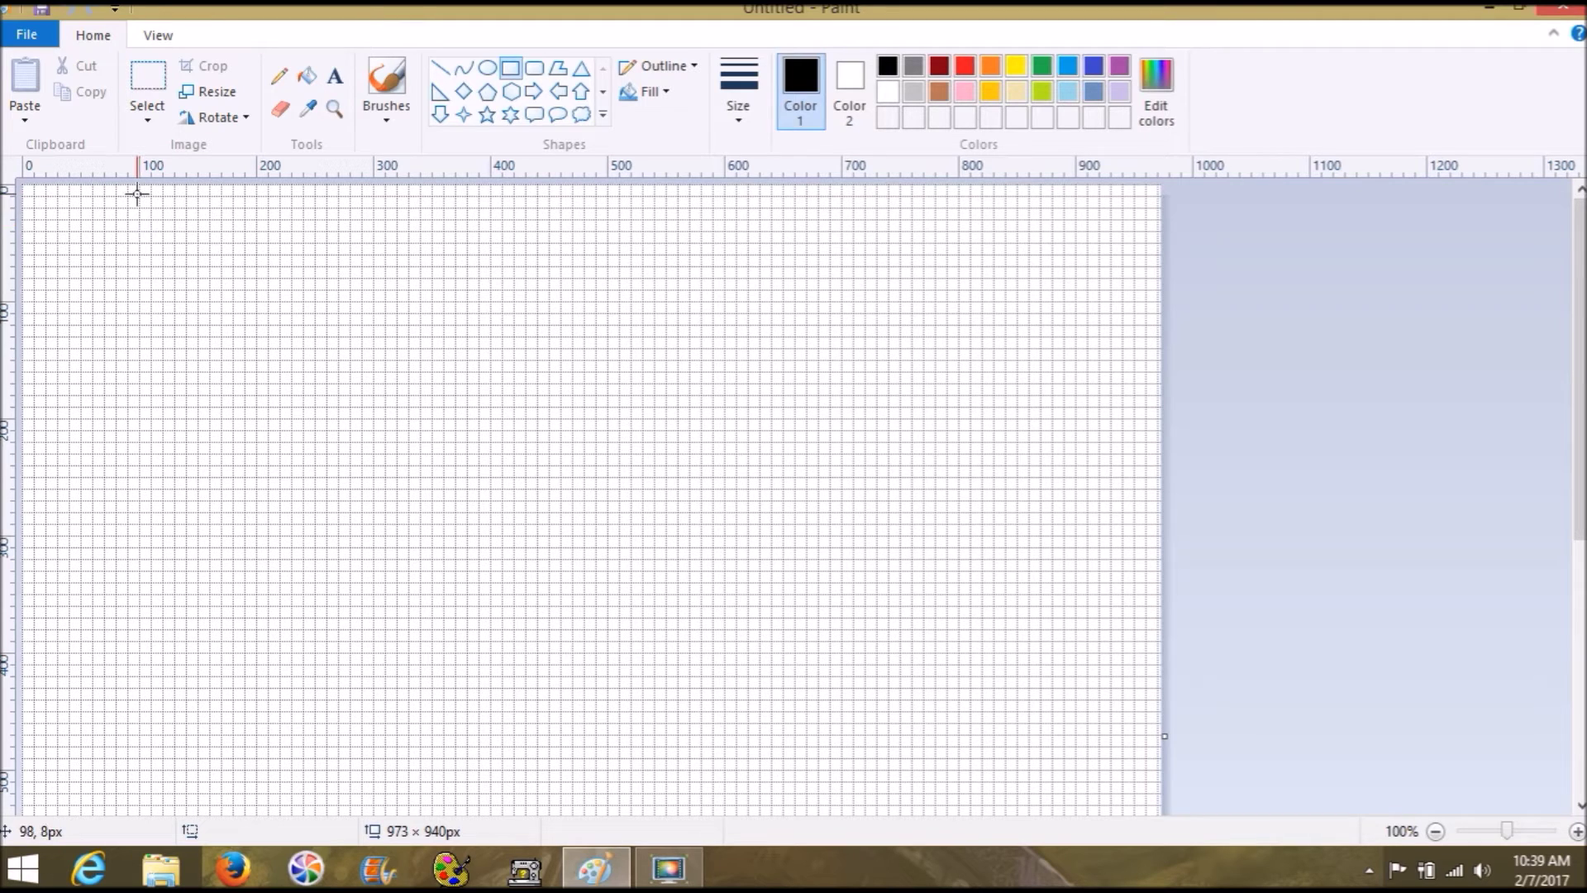
{"action": "left_click_drag", "start_coordinate": [140, 188], "coordinate": [492, 534]}
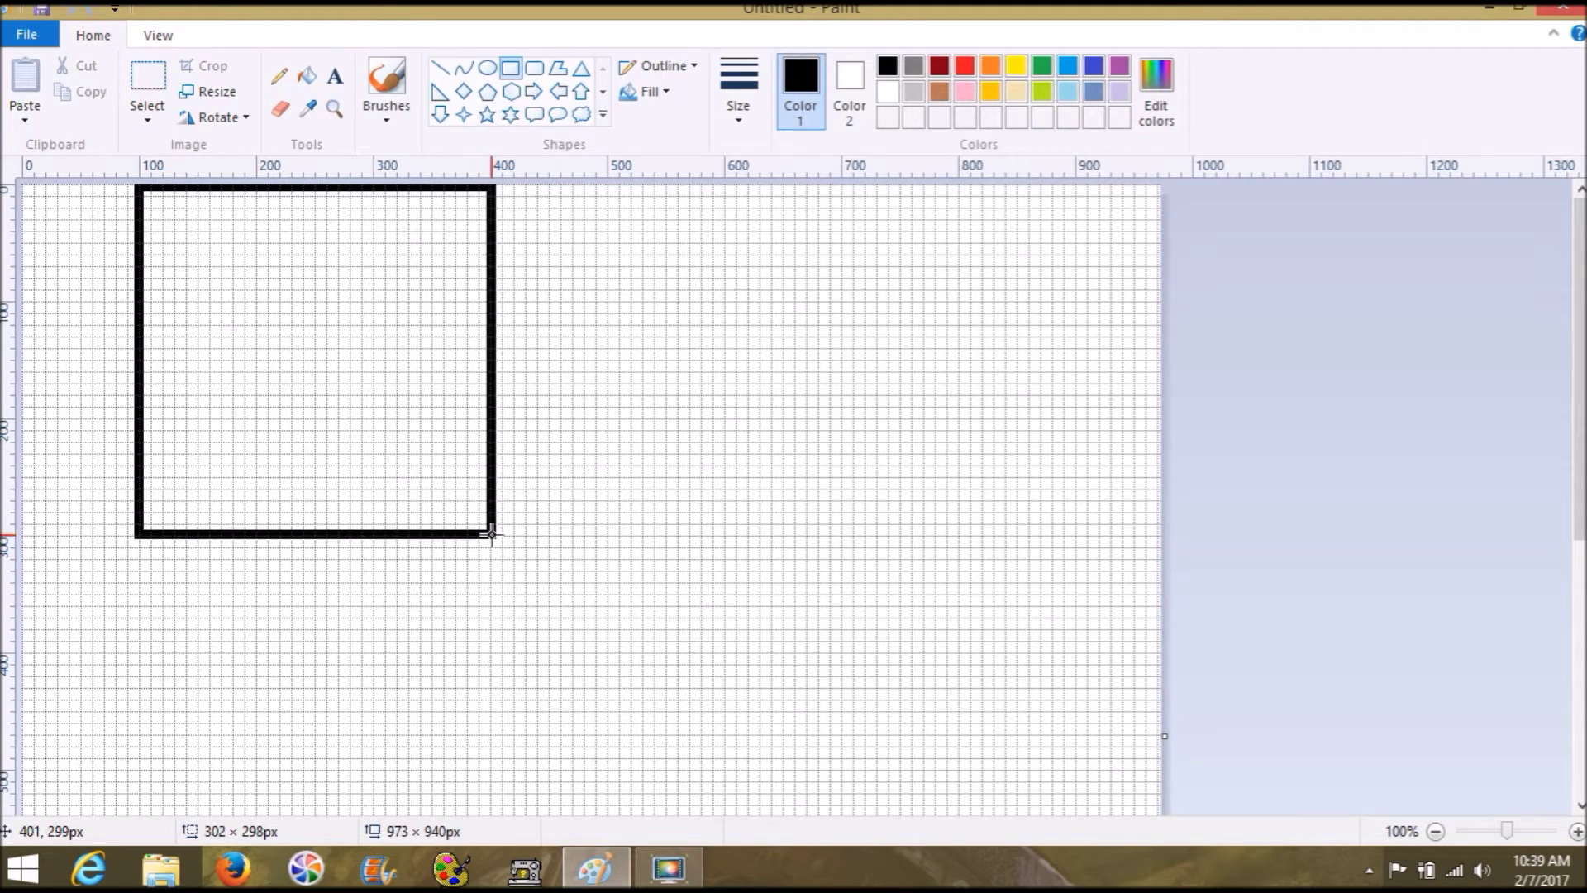
{"action": "left_click_drag", "start_coordinate": [492, 535], "coordinate": [492, 537]}
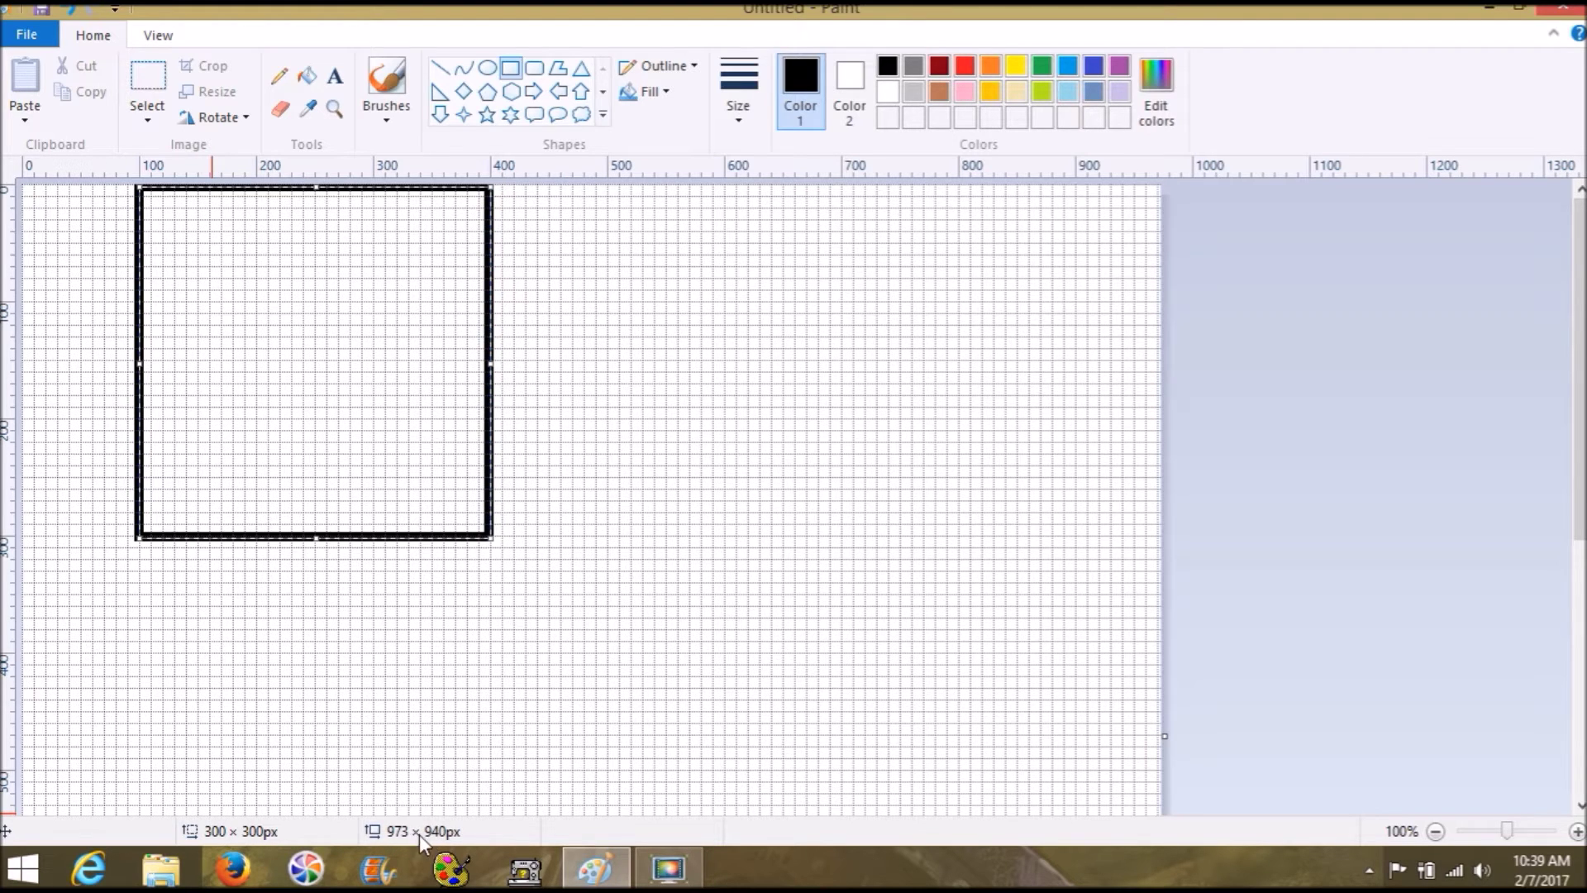
{"action": "left_click", "coordinate": [1091, 595]}
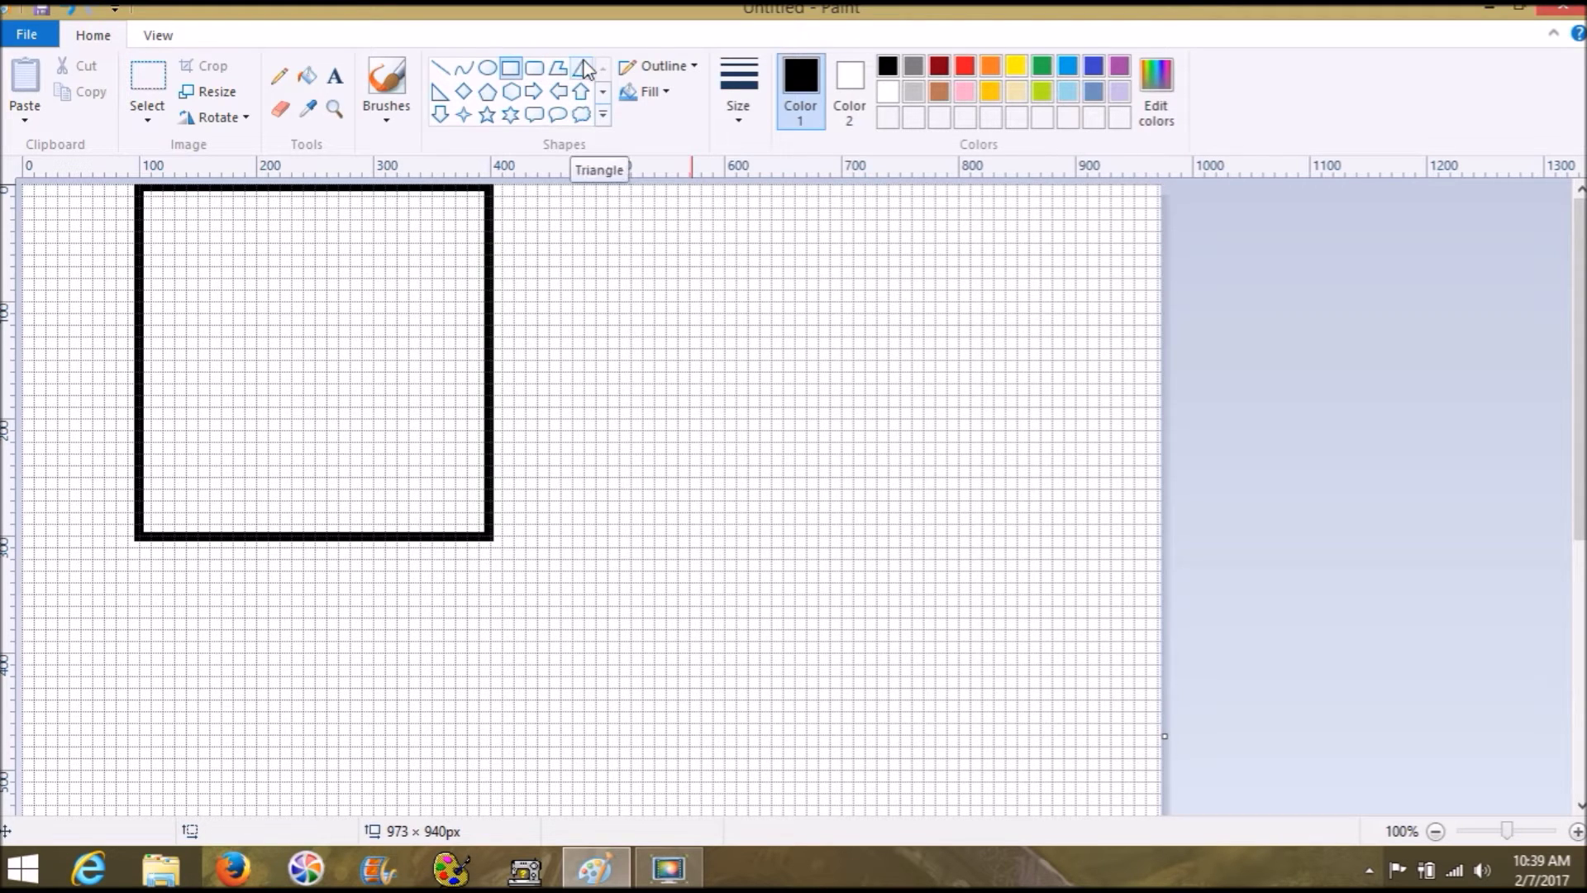
Undo the small square, zoom to 50%, and draw a roughly 600 × 600 px square outline
{"action": "left_click", "coordinate": [67, 13]}
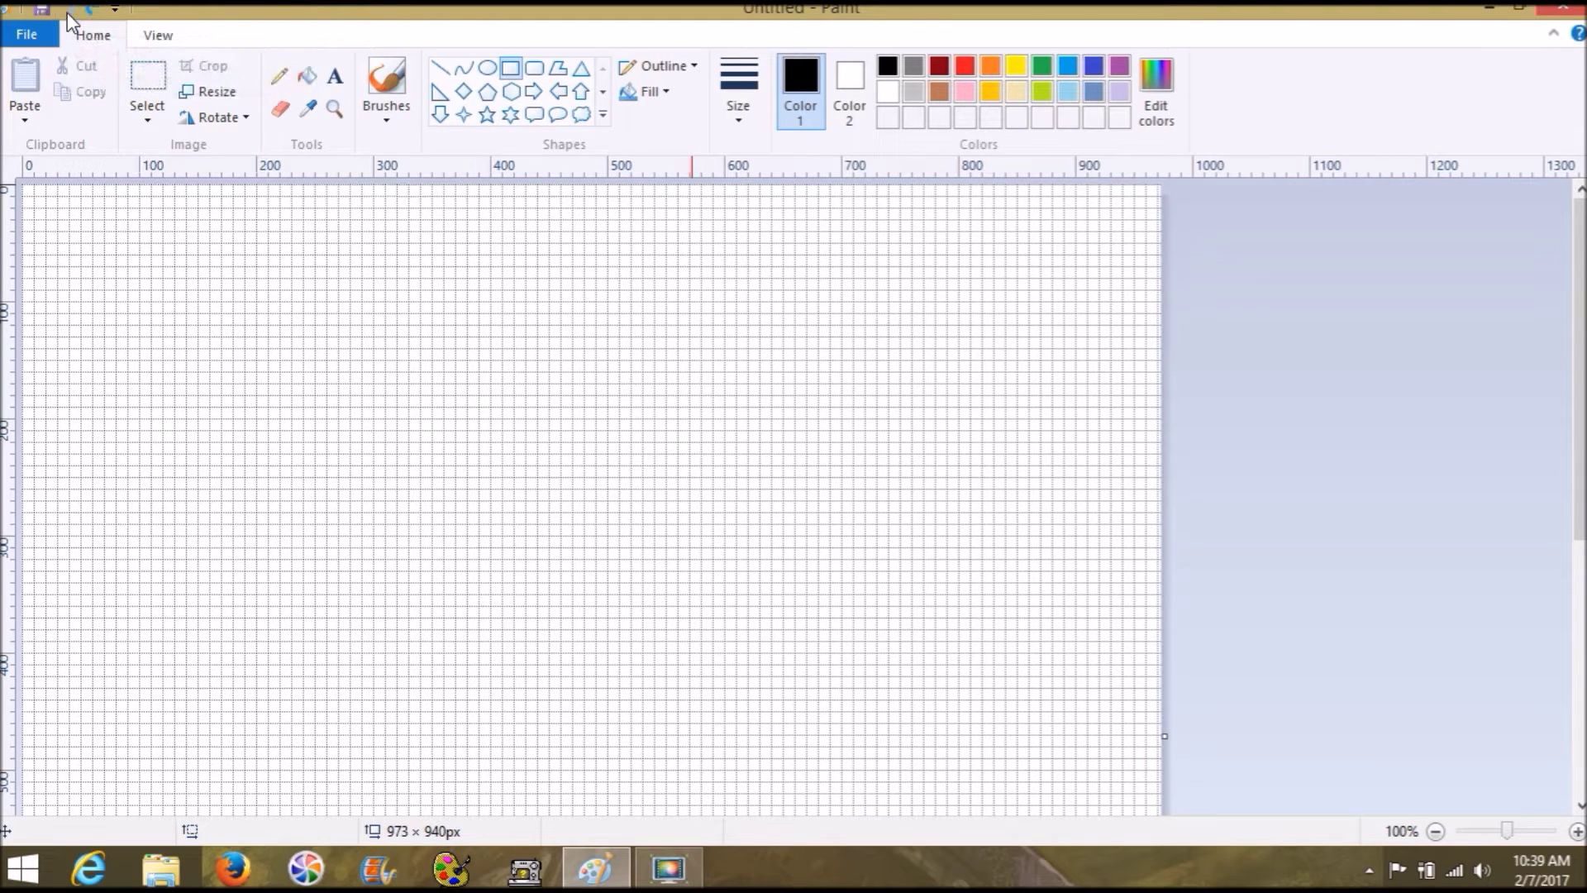
{"action": "left_click", "coordinate": [1480, 829]}
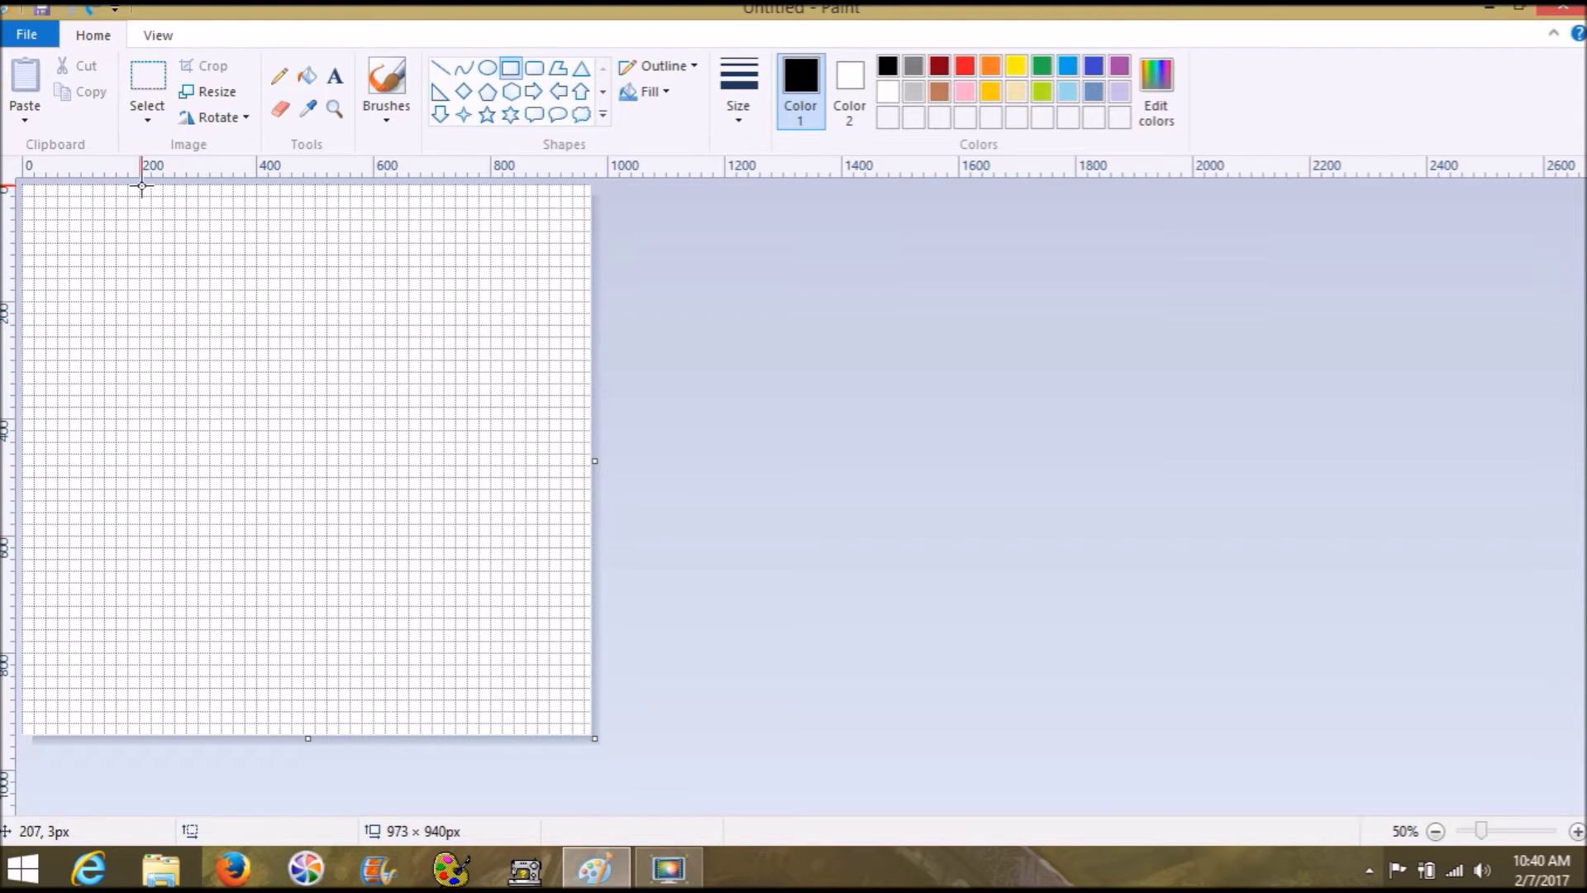
{"action": "left_click_drag", "start_coordinate": [140, 186], "coordinate": [493, 536]}
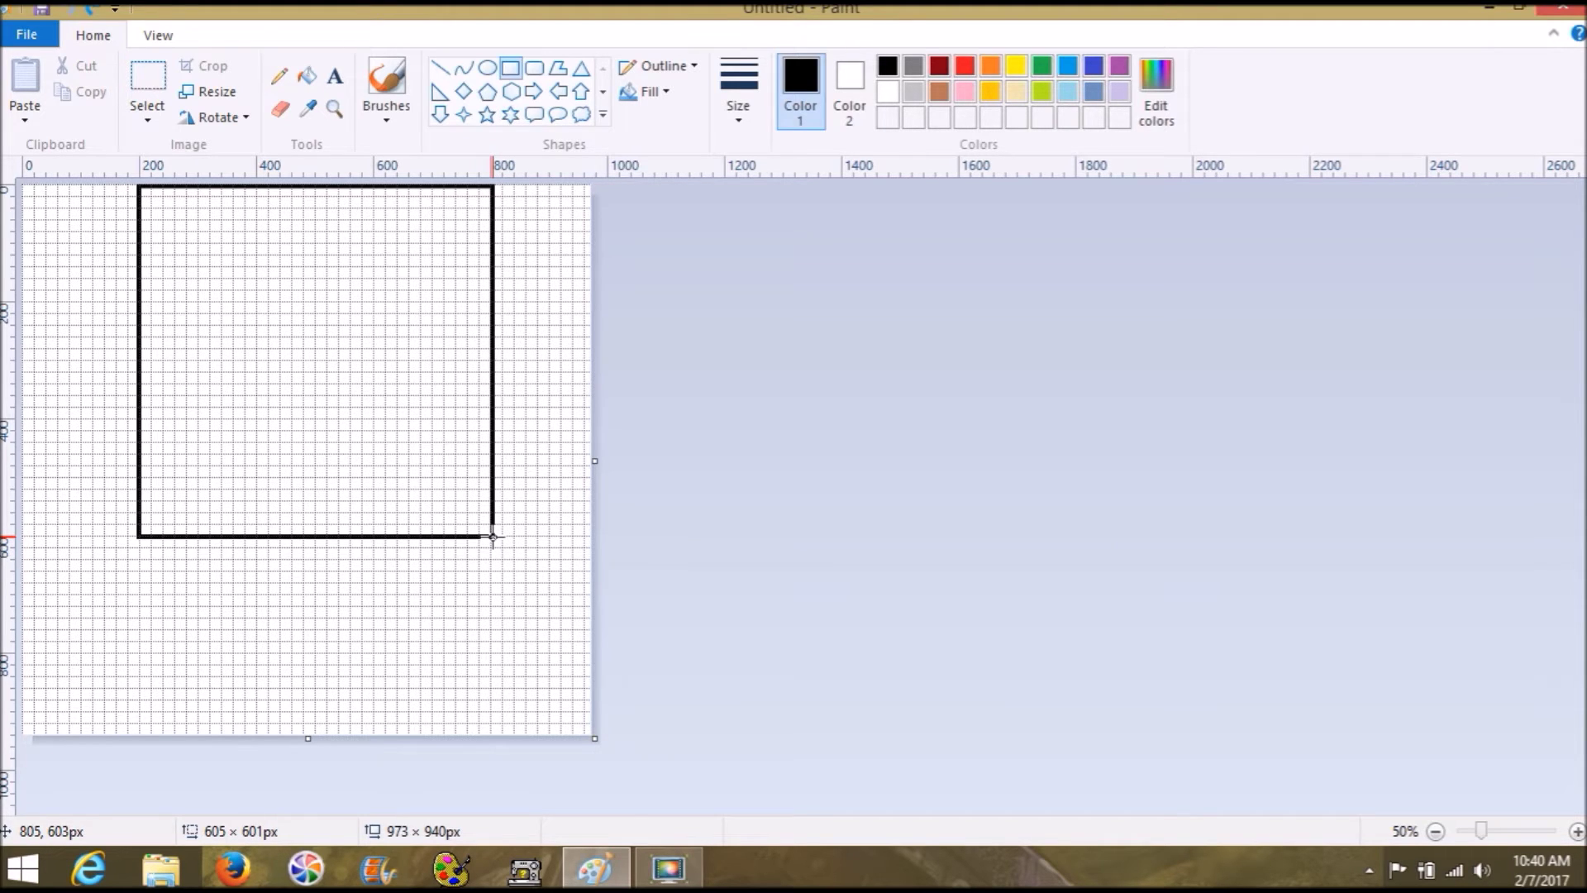
{"action": "left_click_drag", "start_coordinate": [493, 536], "coordinate": [491, 535]}
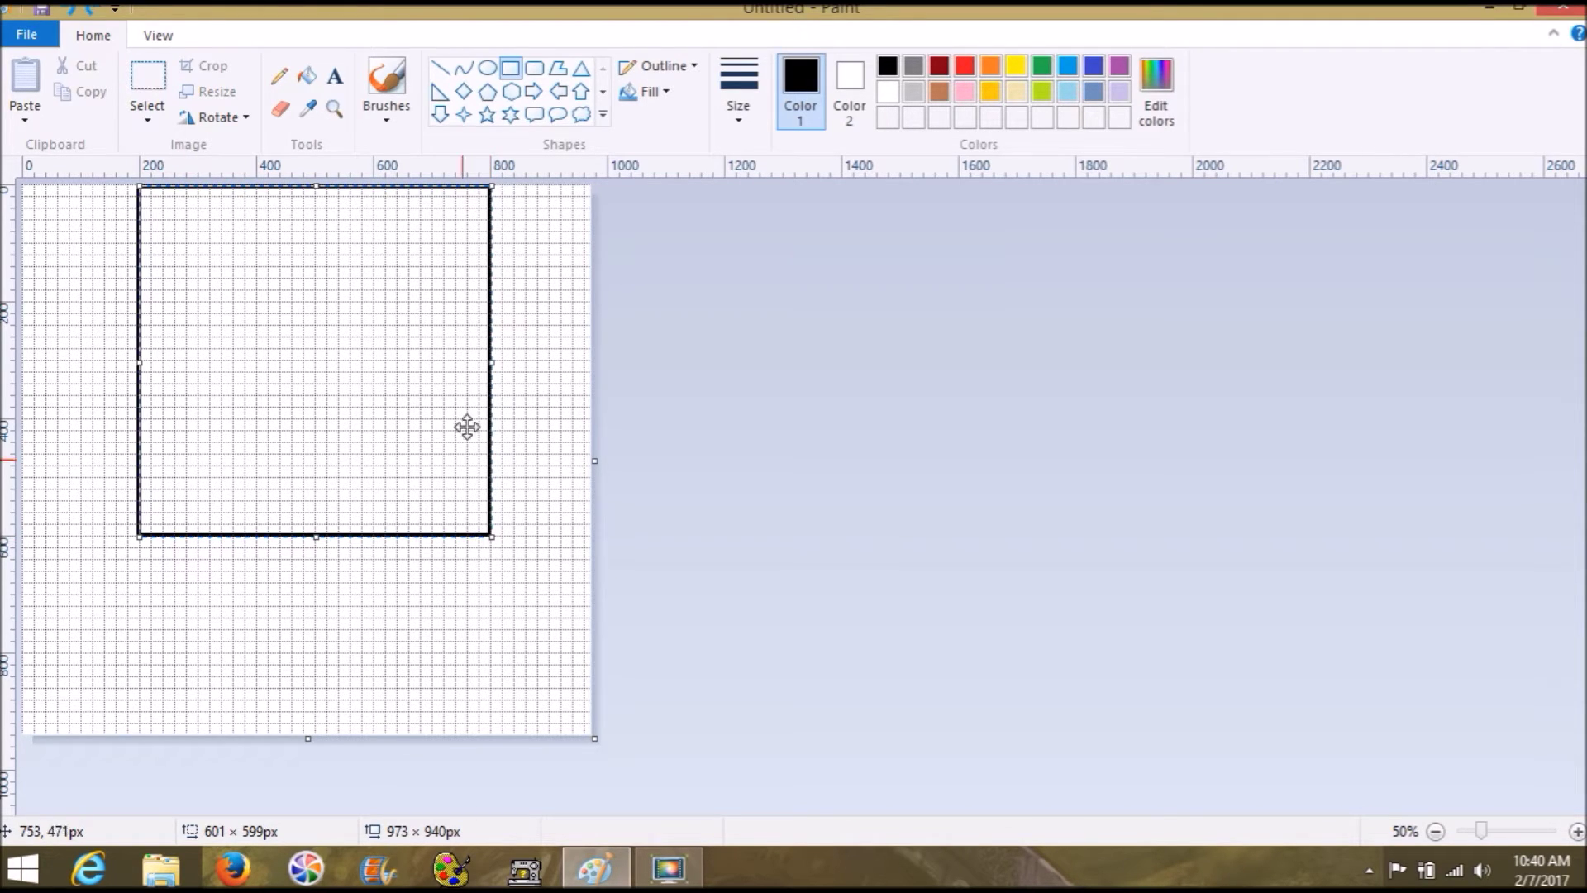
{"action": "left_click", "coordinate": [551, 462]}
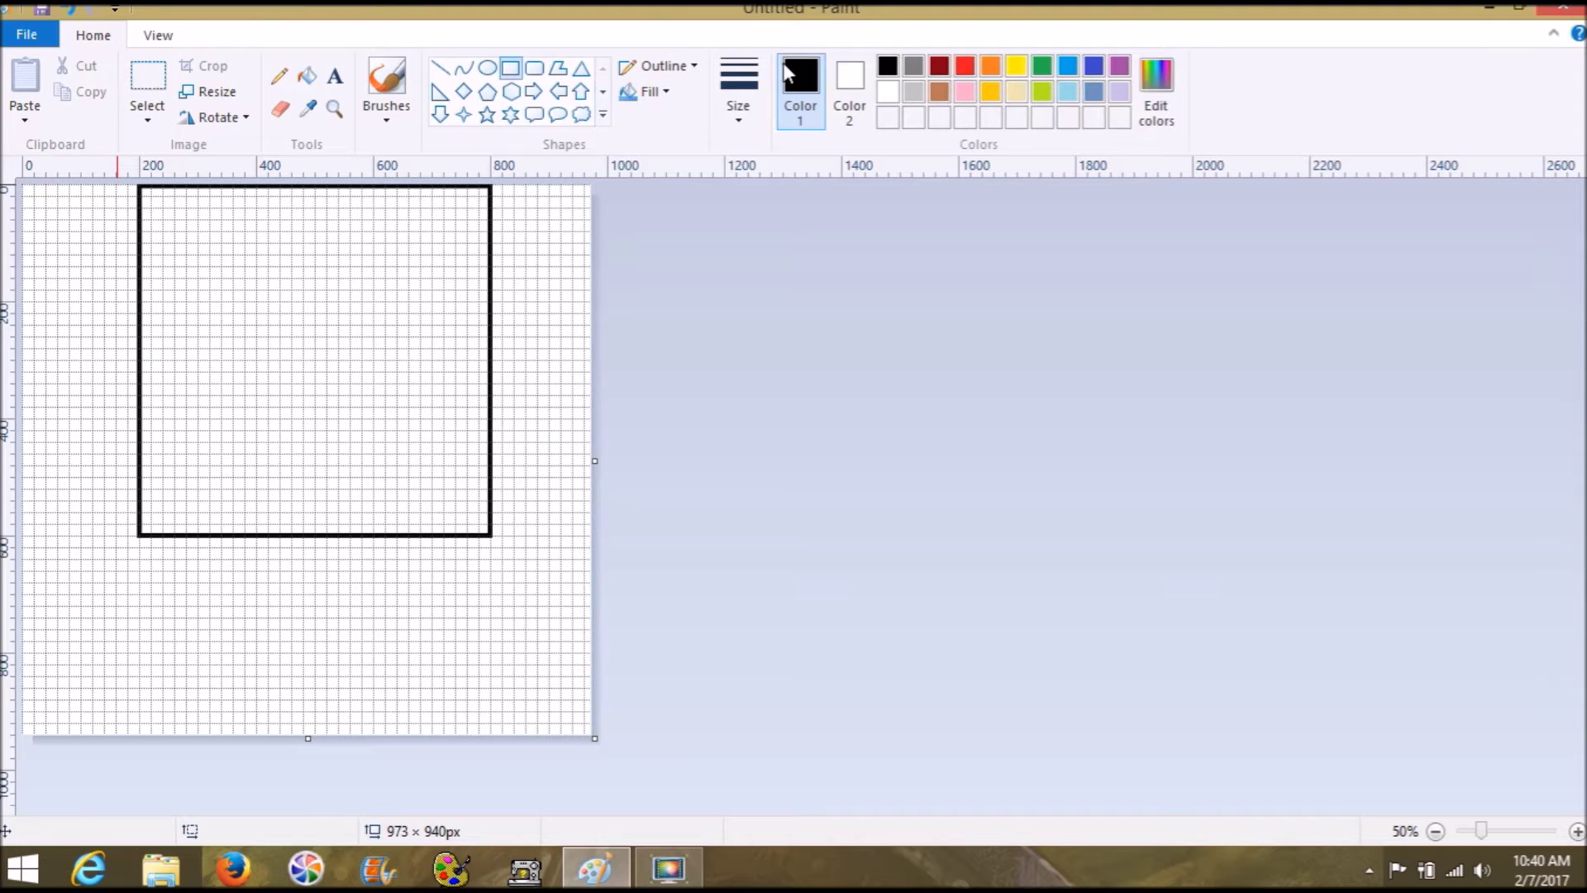
Make Color 2 black and draw a filled band about 200 px tall across the square's middle
{"action": "left_click", "coordinate": [849, 82]}
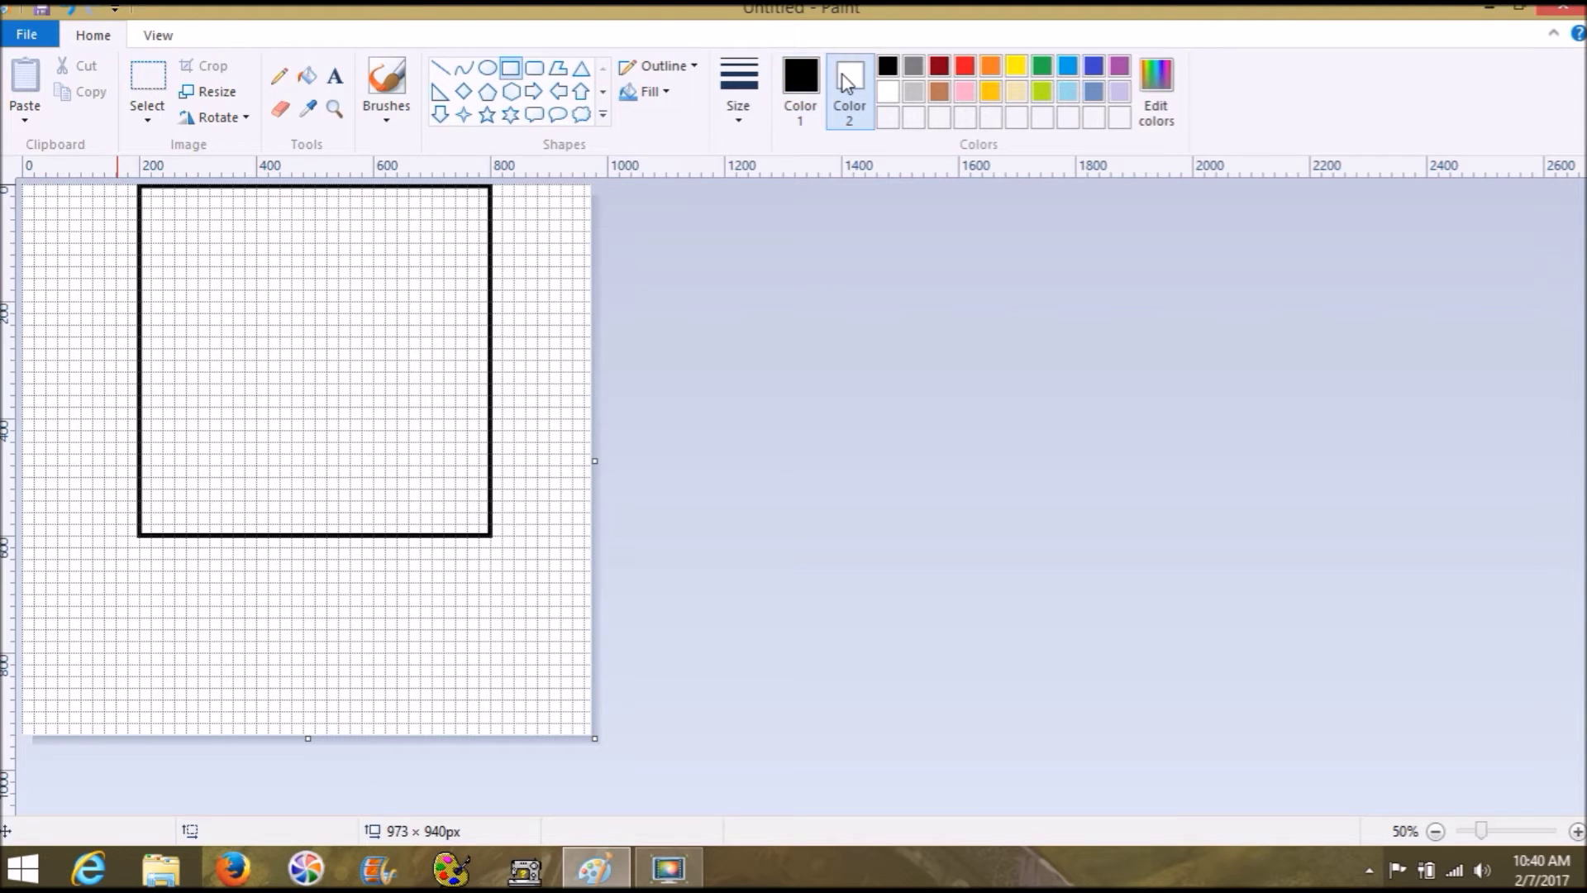
{"action": "left_click", "coordinate": [890, 72]}
{"action": "left_click_drag", "start_coordinate": [139, 300], "coordinate": [489, 418]}
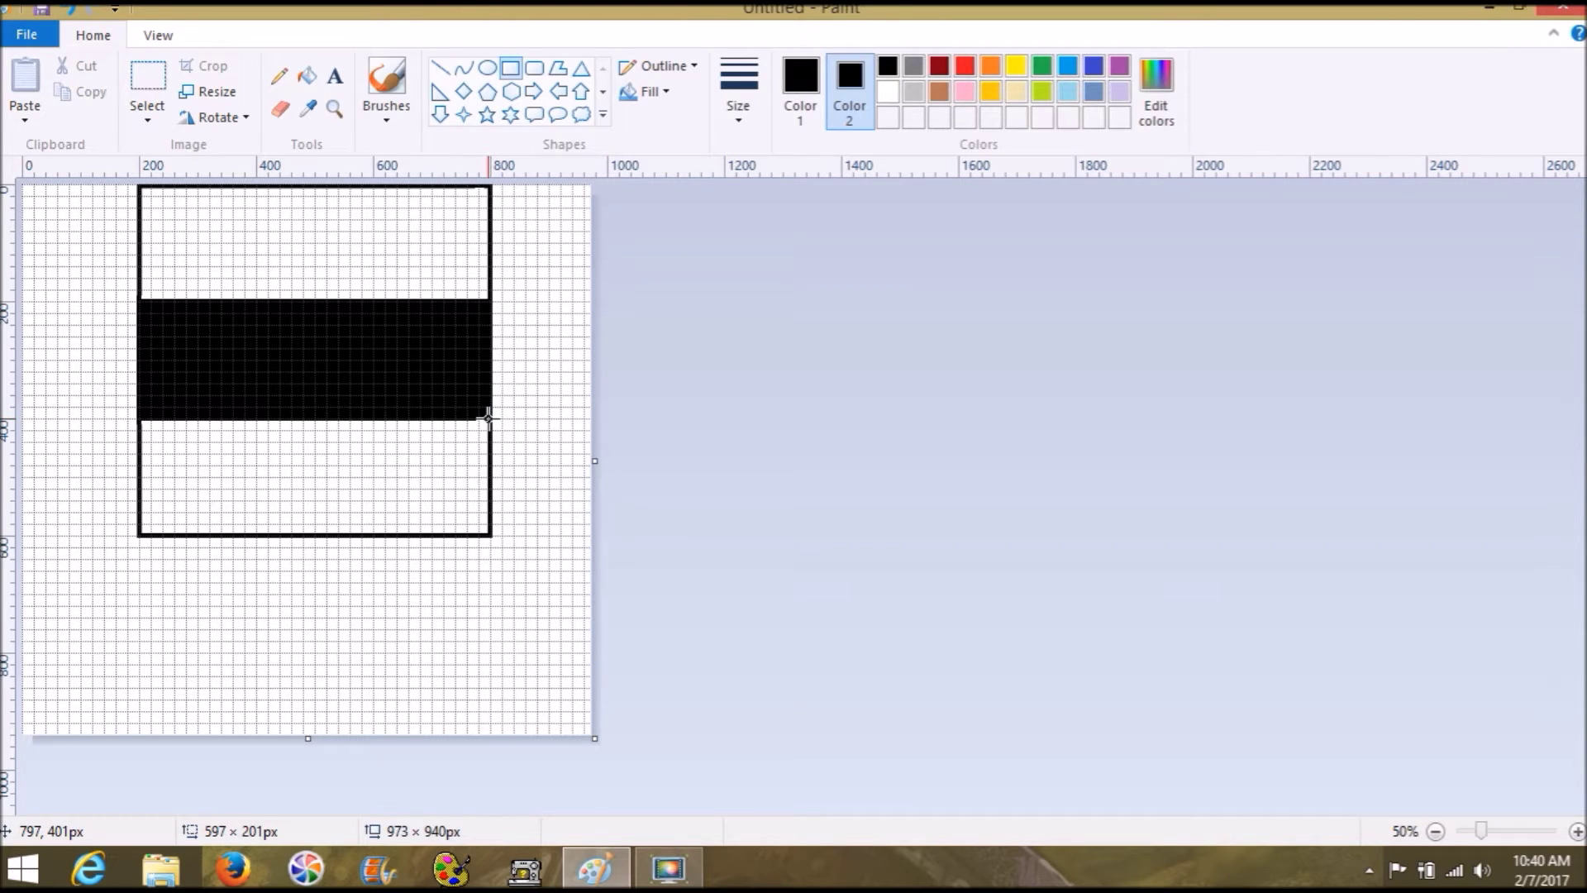
{"action": "left_click_drag", "start_coordinate": [489, 418], "coordinate": [488, 420]}
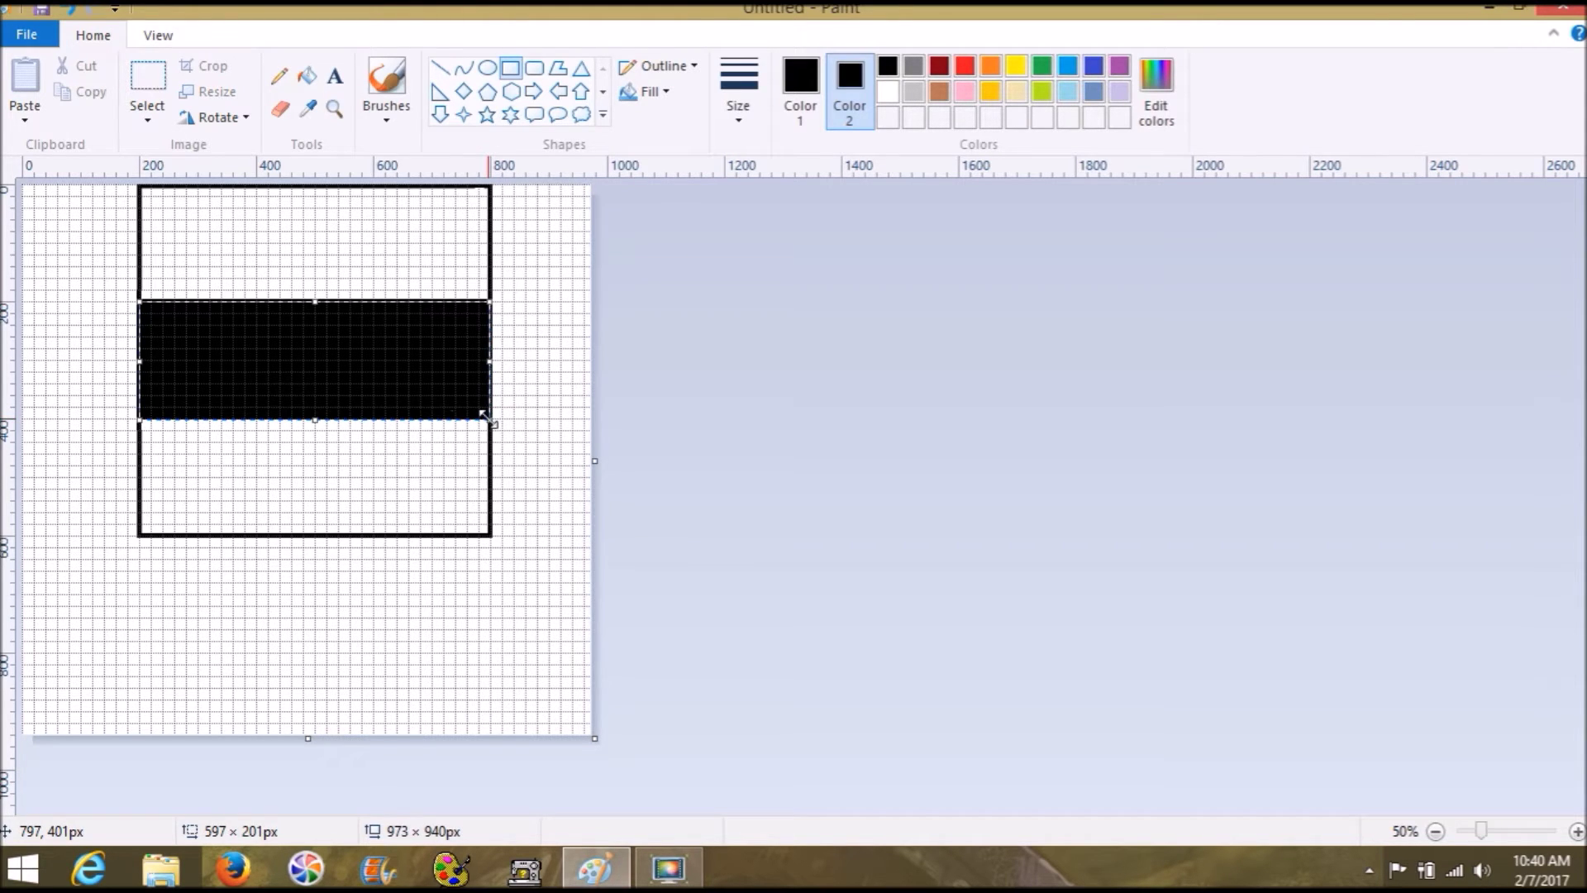
{"action": "left_click", "coordinate": [547, 275]}
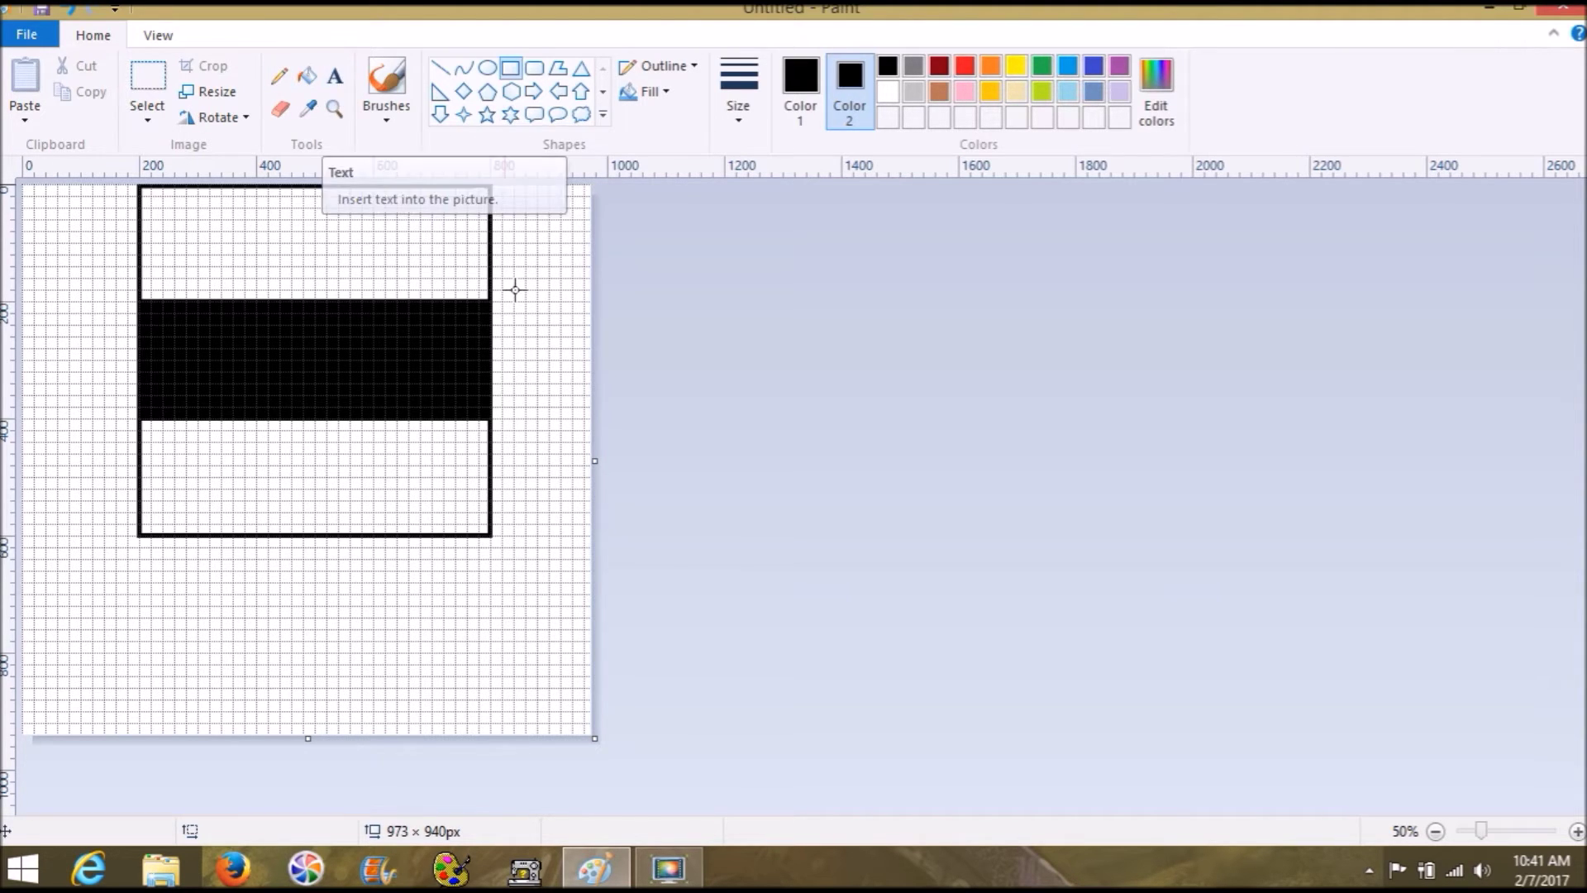
At 100% zoom, type 'STRAIGHT' in 100-pt black Impact in the square's top section
{"action": "left_click", "coordinate": [1530, 833]}
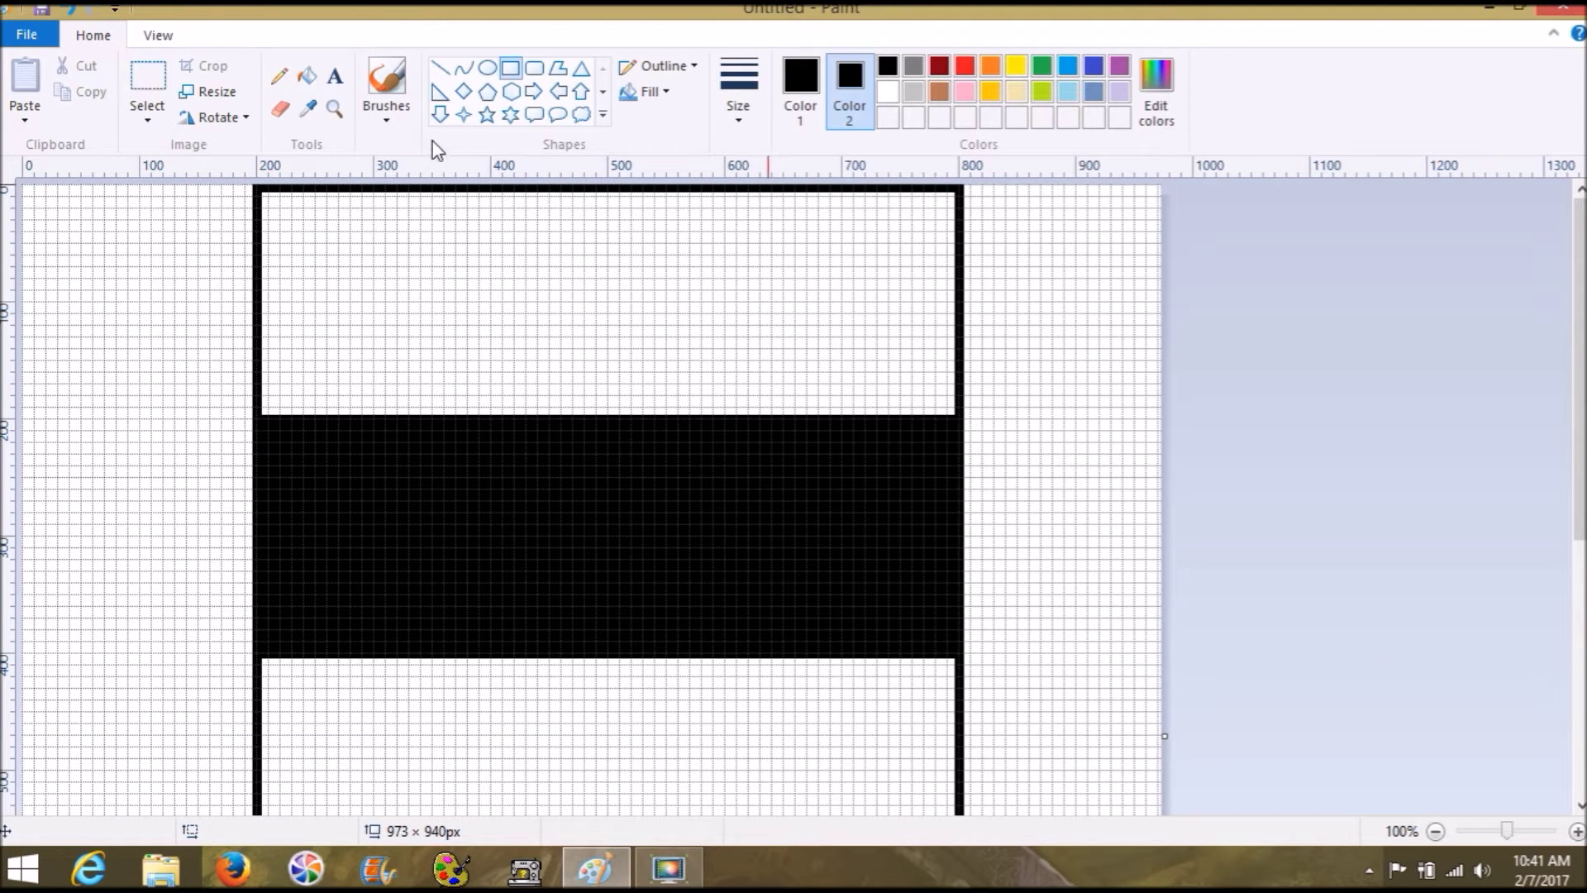
{"action": "left_click", "coordinate": [335, 79]}
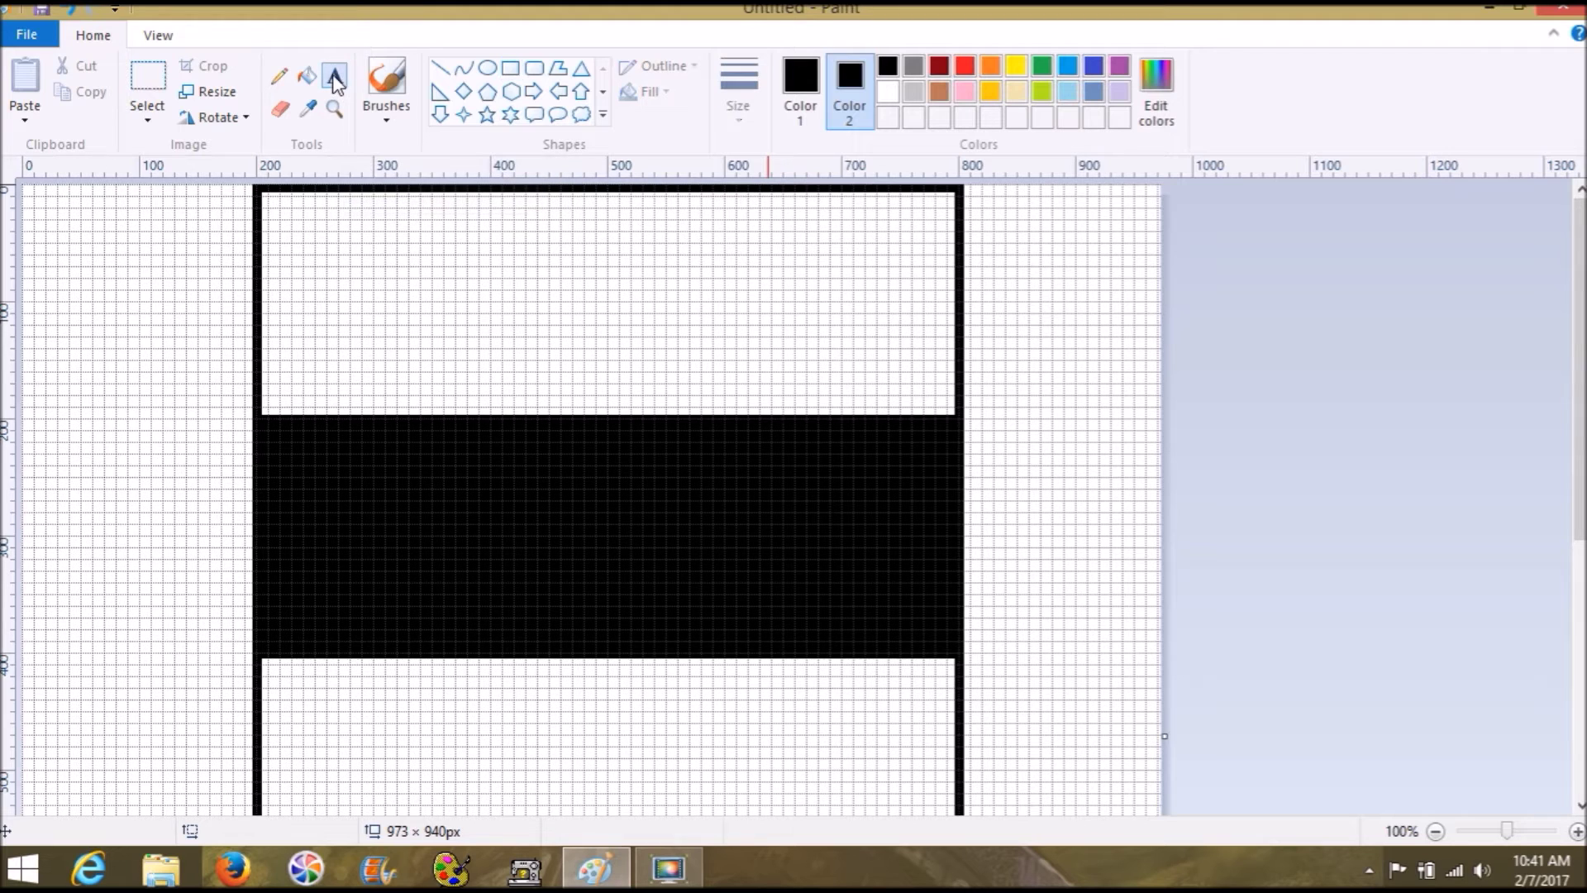
{"action": "left_click", "coordinate": [270, 257]}
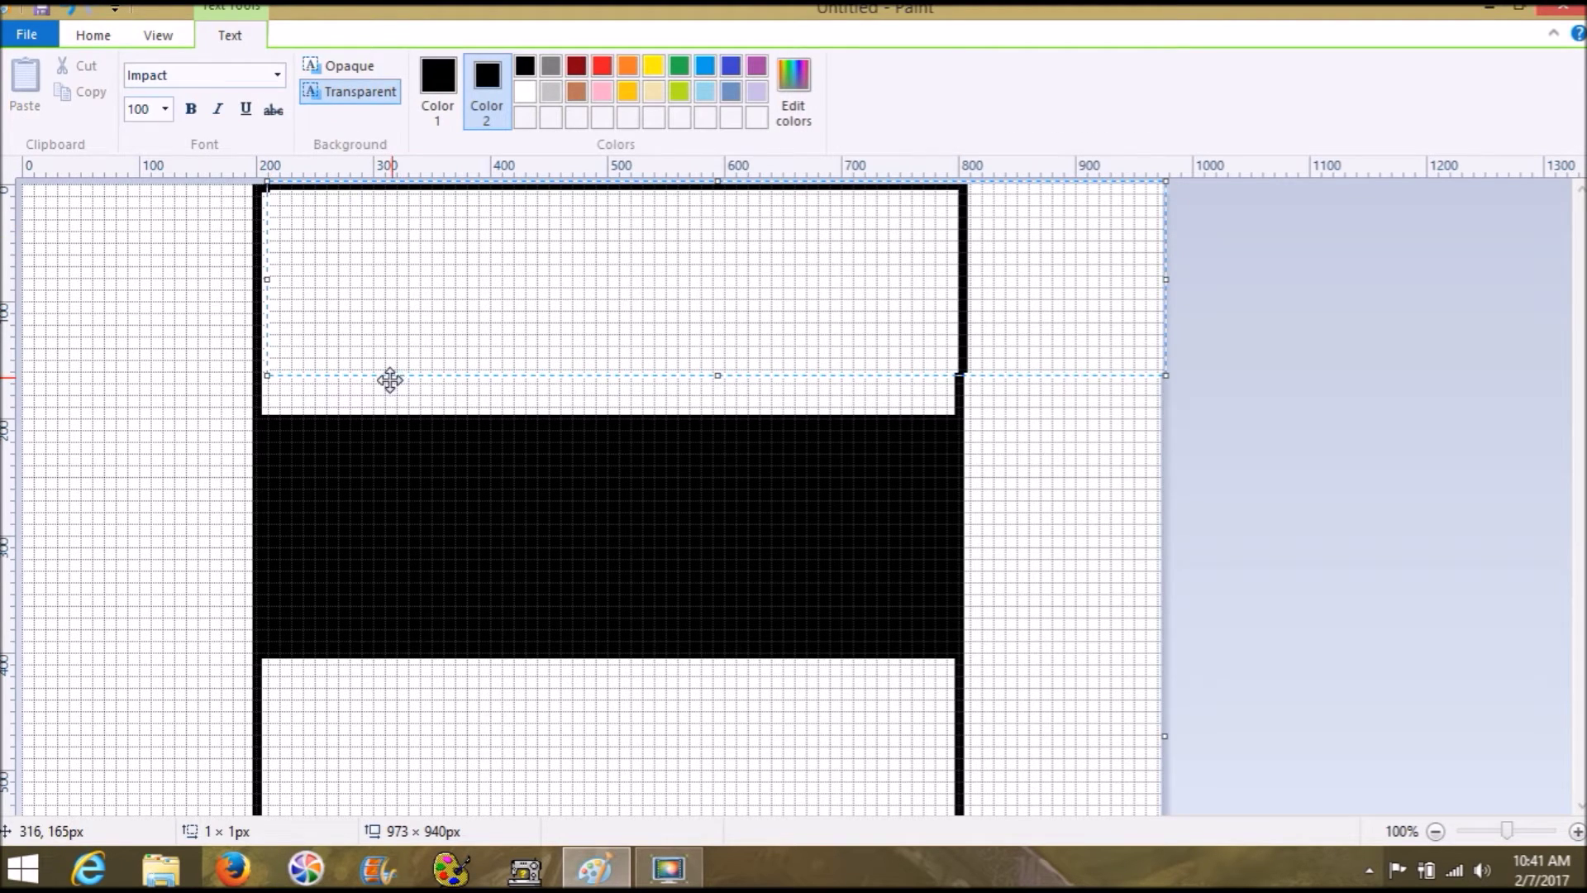
{"action": "left_click_drag", "start_coordinate": [389, 380], "coordinate": [405, 401]}
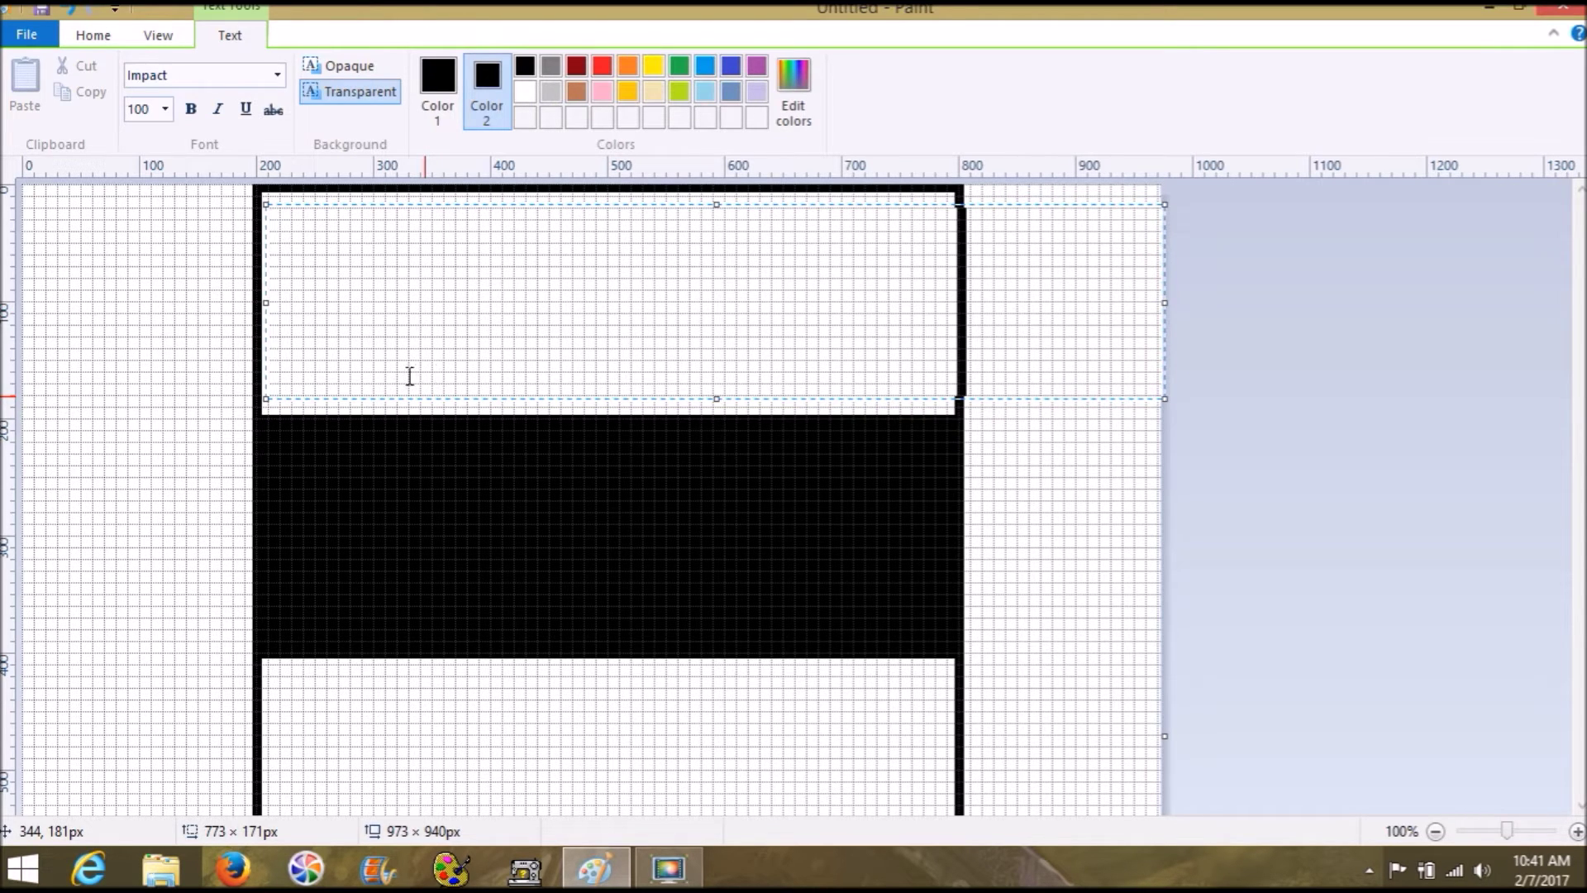
{"action": "left_click", "coordinate": [283, 77]}
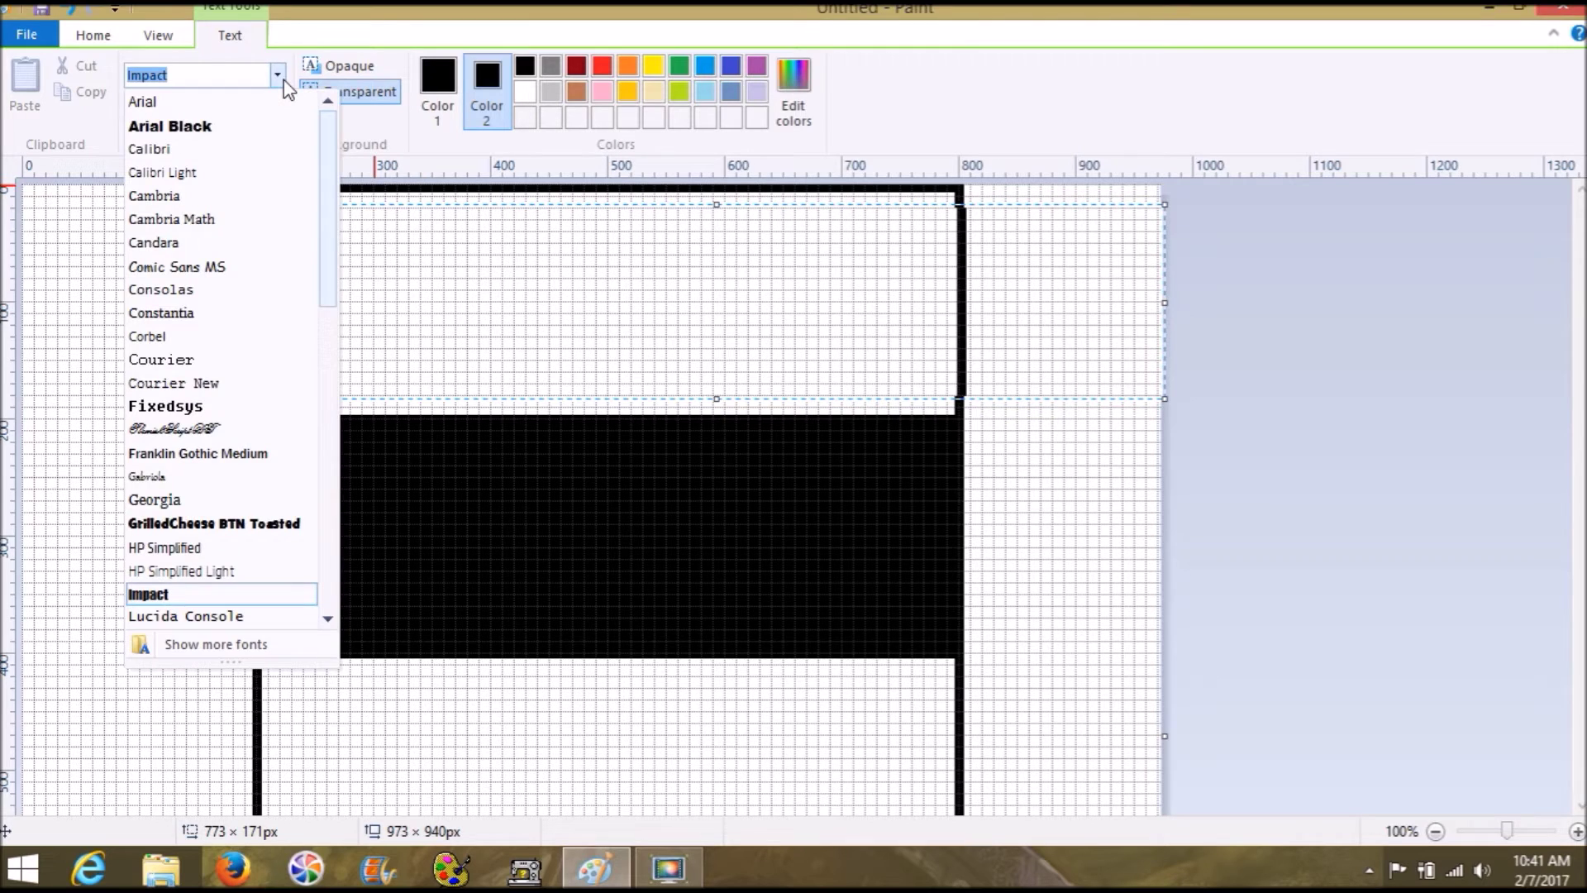
{"action": "left_click", "coordinate": [280, 76]}
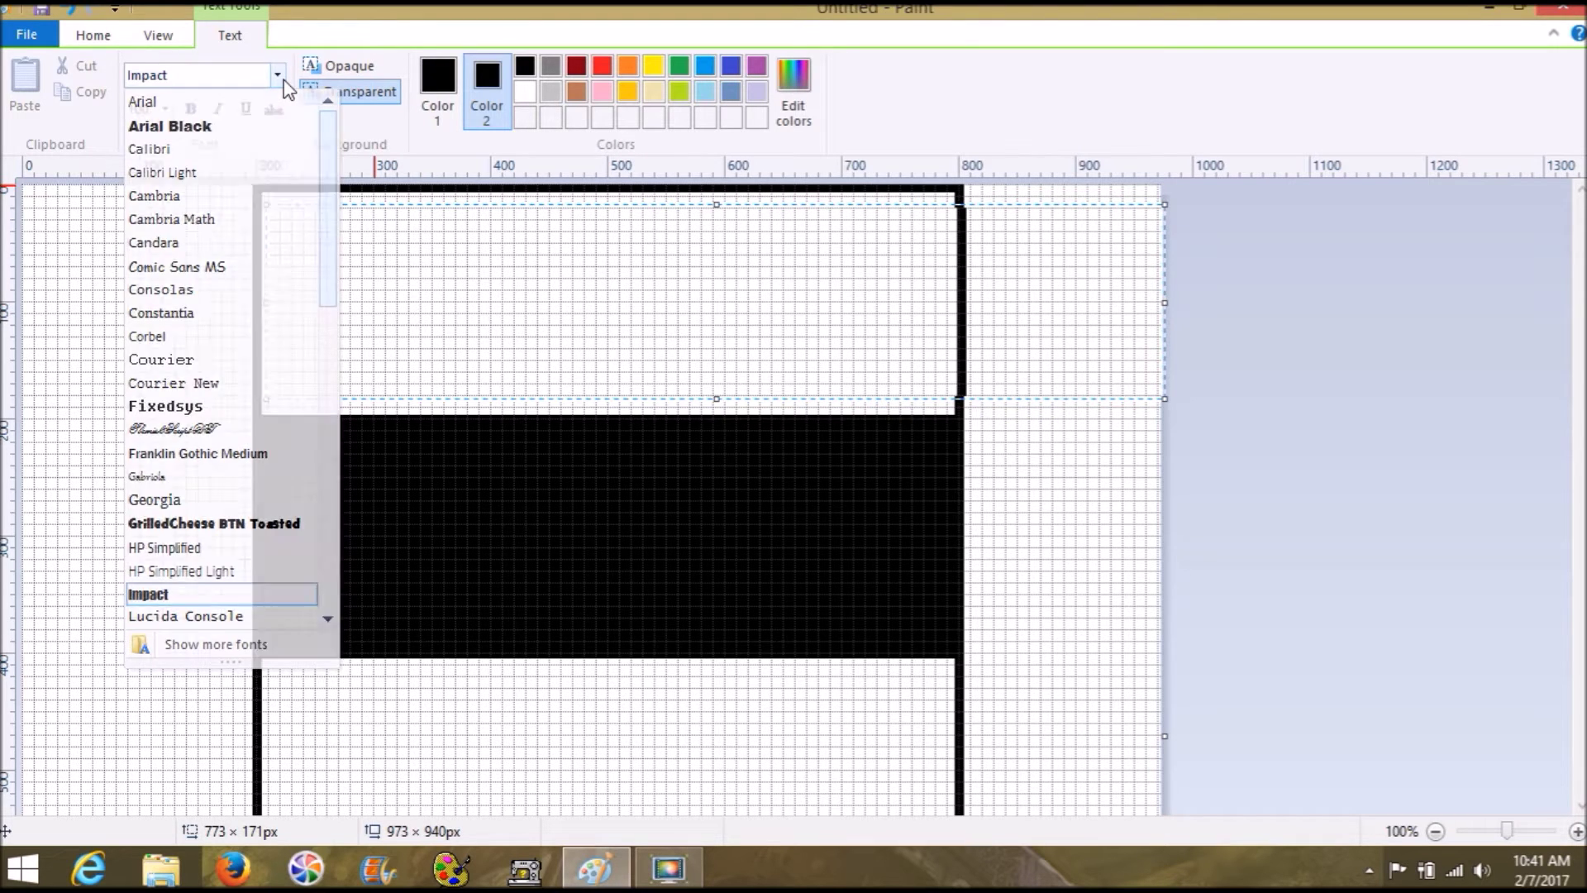
{"action": "left_click", "coordinate": [431, 99]}
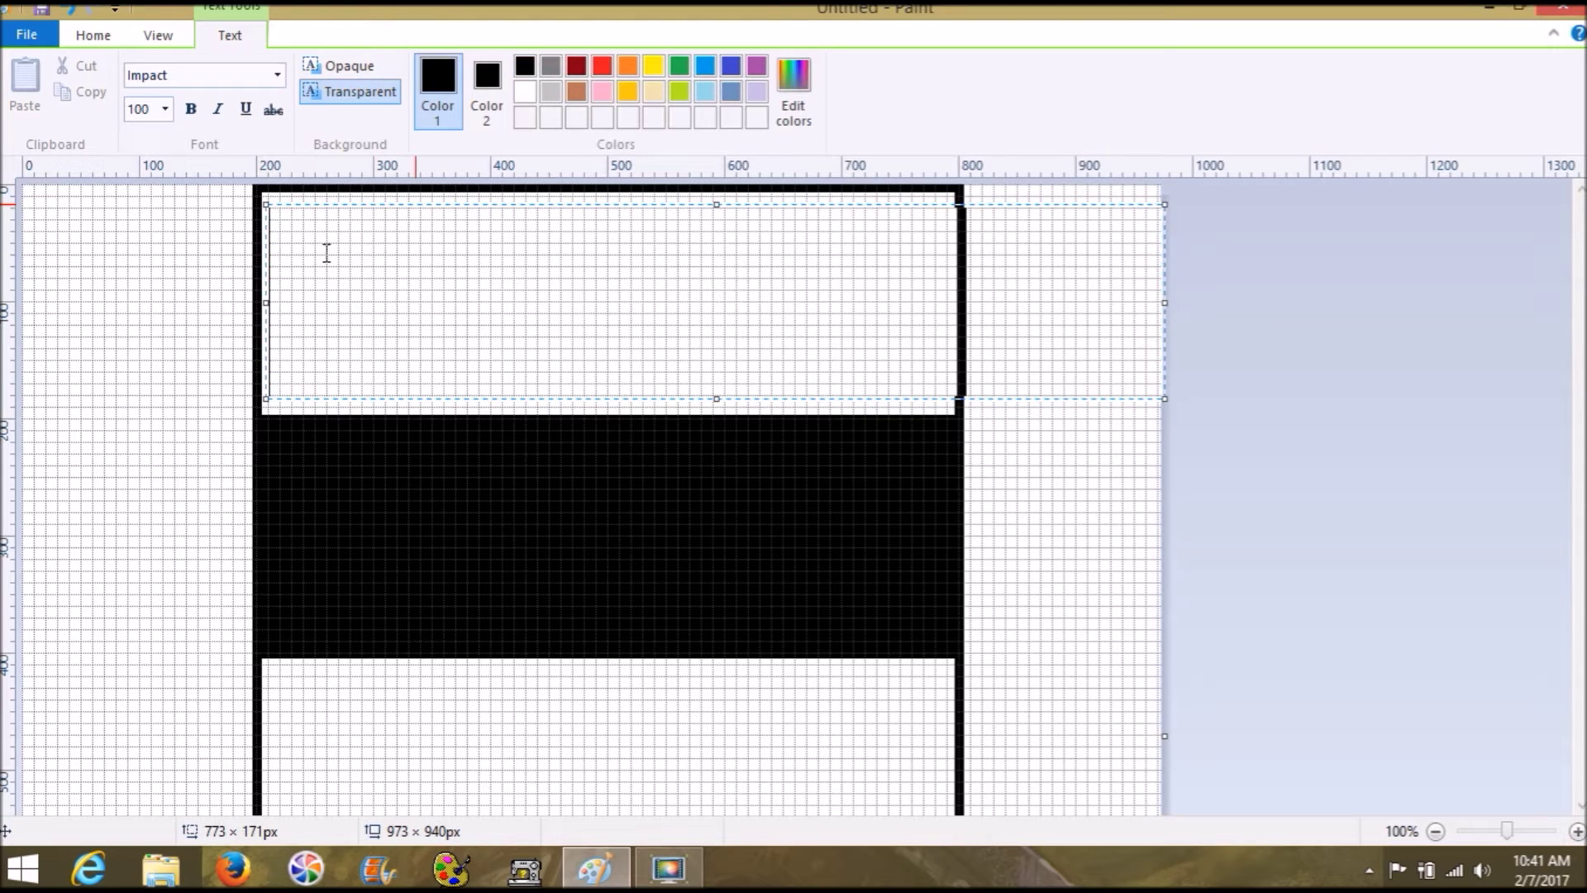
{"action": "type", "text": "ST"}
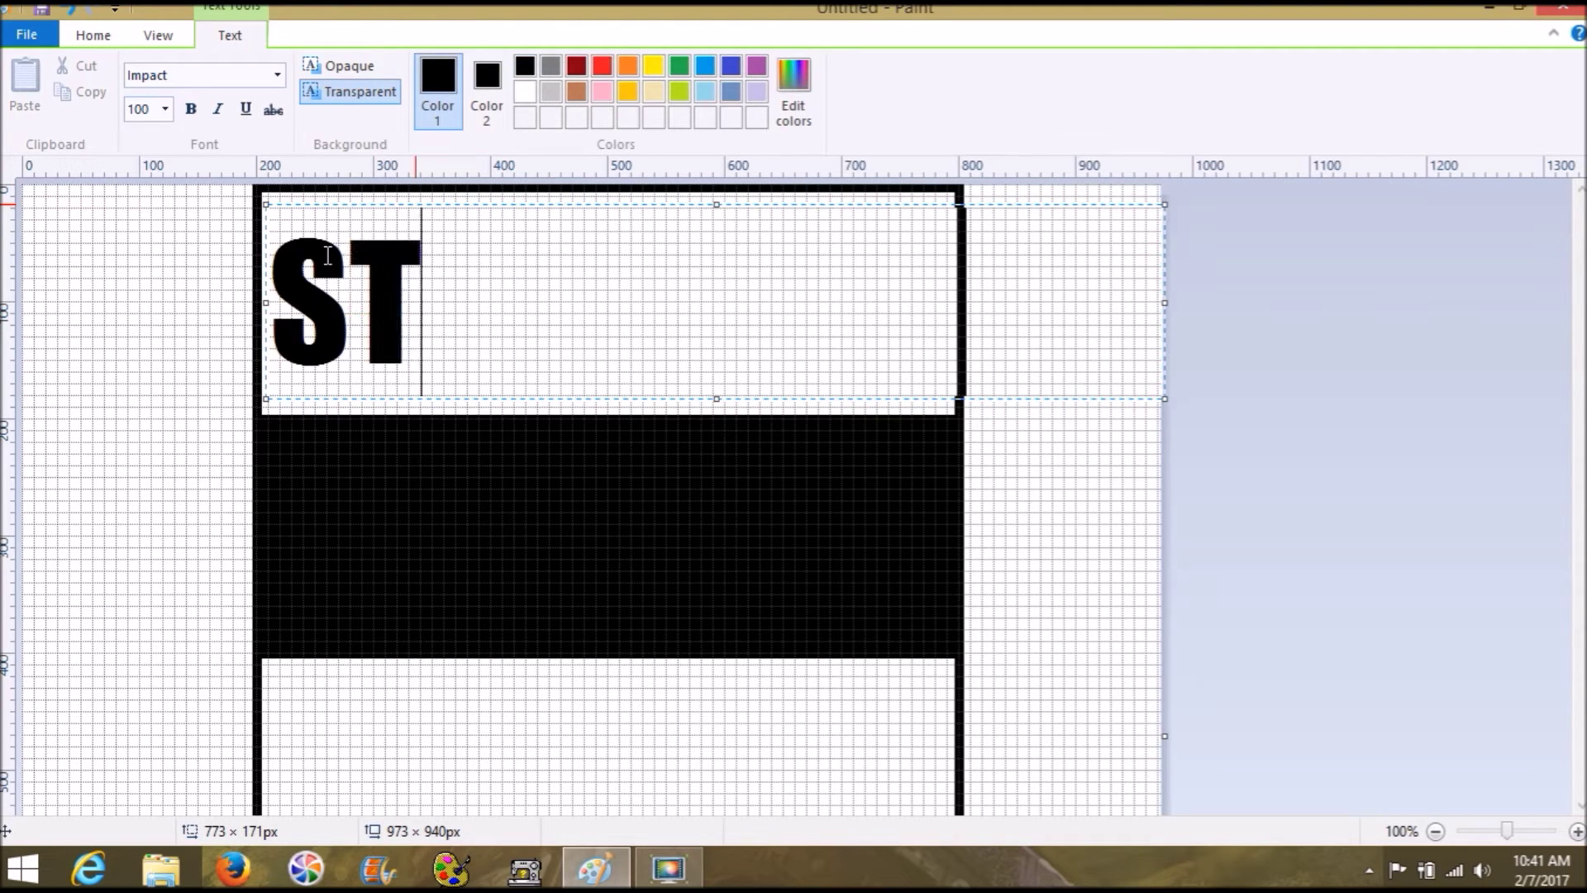
{"action": "type", "text": "RAIGHT"}
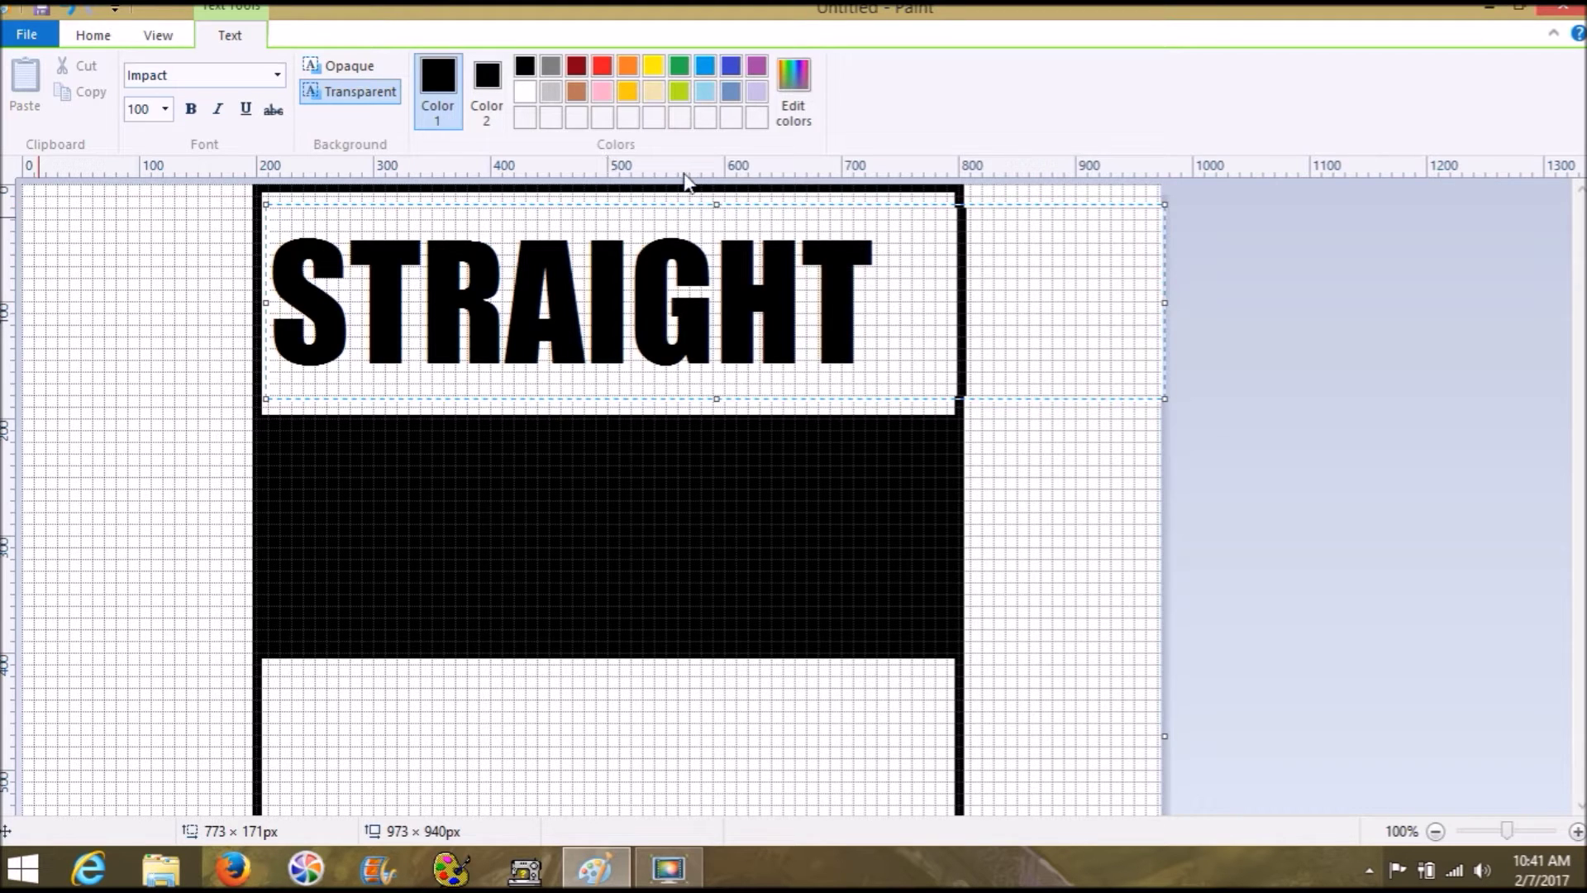
{"action": "left_click", "coordinate": [141, 260]}
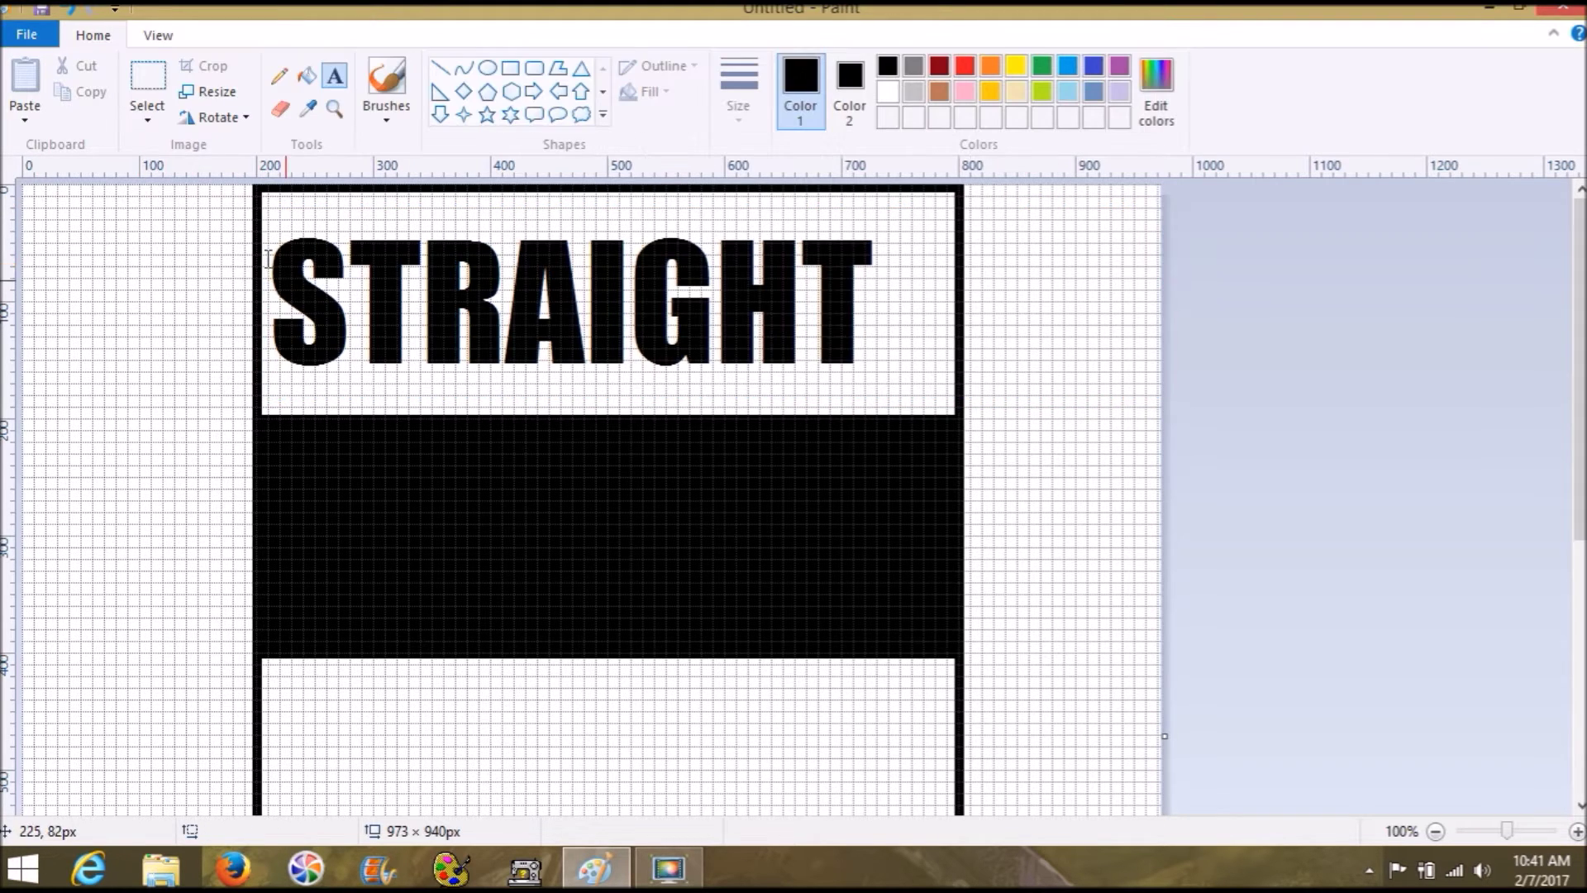
Select 'STRAIGHT' and stretch it to fill the top white band edge to edge
{"action": "left_click", "coordinate": [163, 93]}
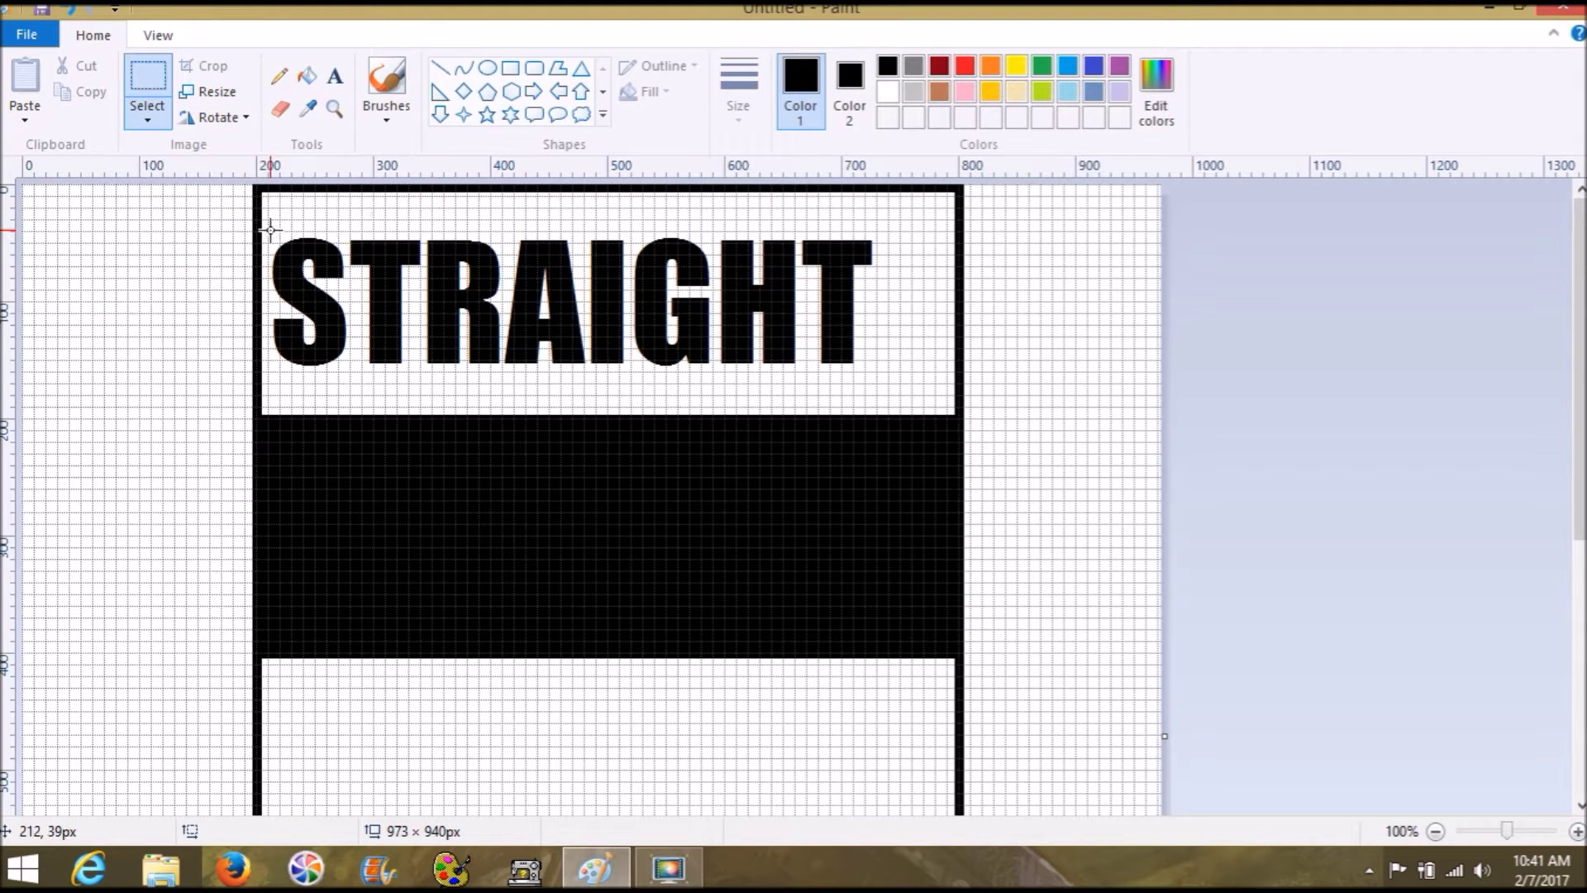
{"action": "left_click_drag", "start_coordinate": [271, 230], "coordinate": [883, 372]}
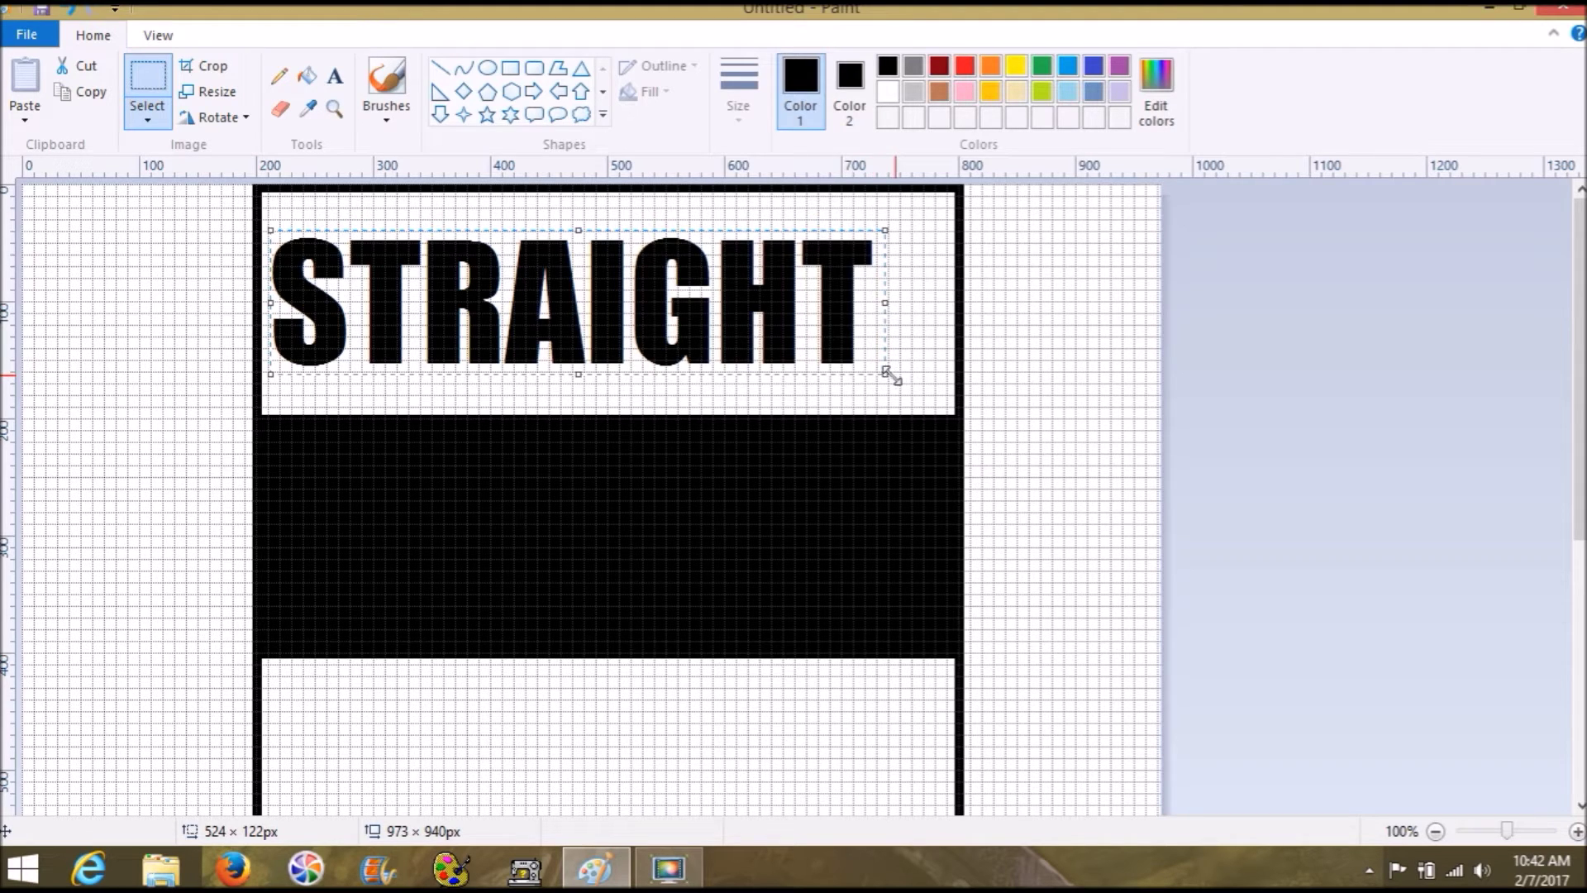
{"action": "left_click_drag", "start_coordinate": [889, 376], "coordinate": [946, 406]}
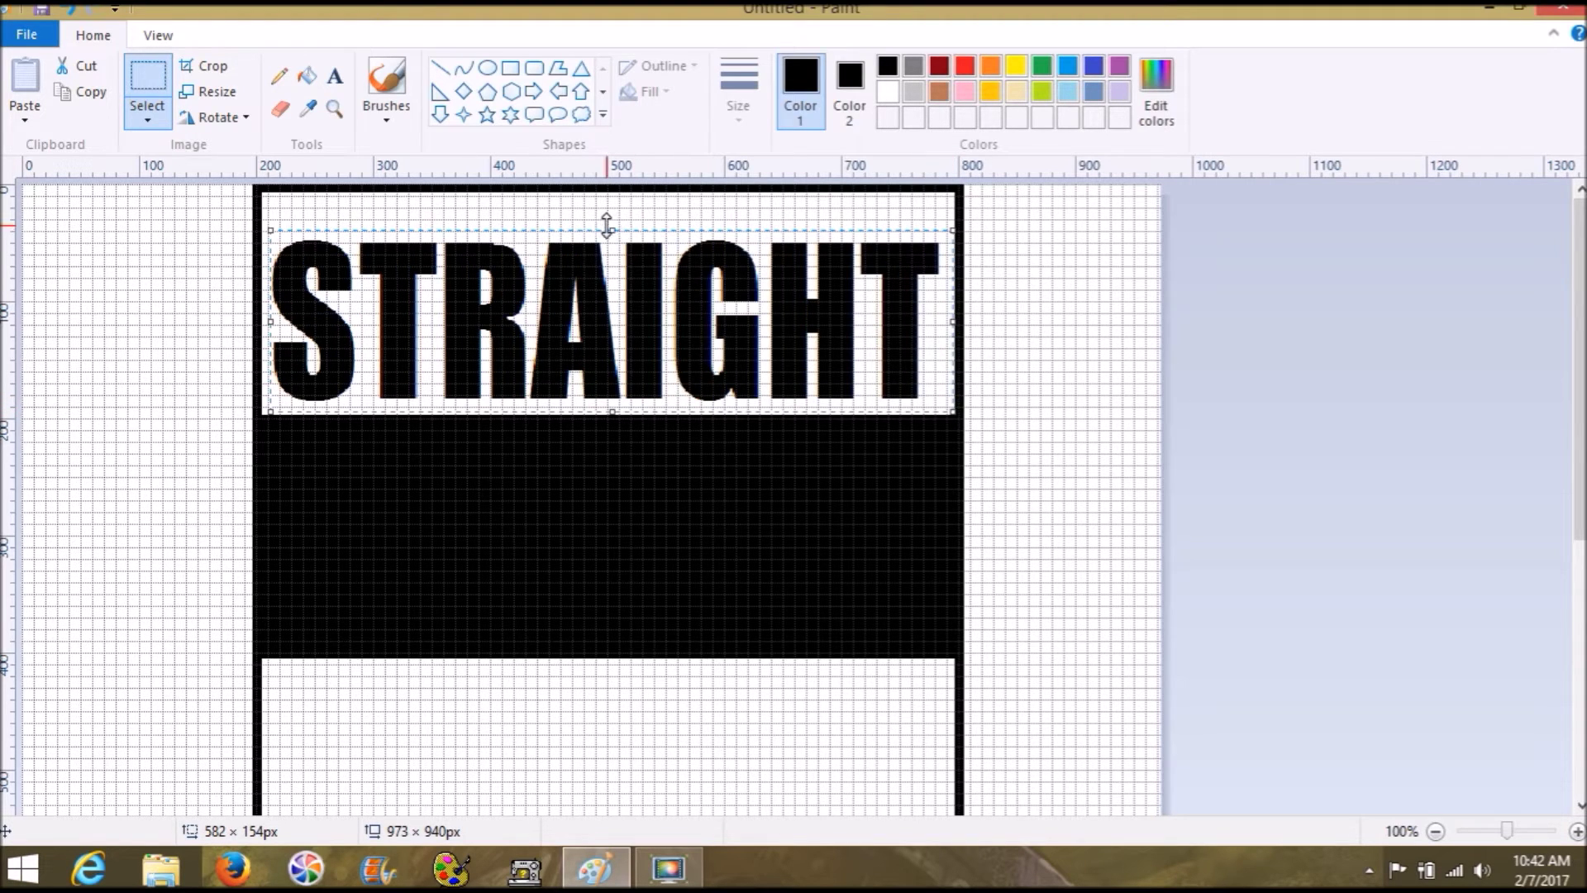
{"action": "left_click_drag", "start_coordinate": [607, 223], "coordinate": [608, 196]}
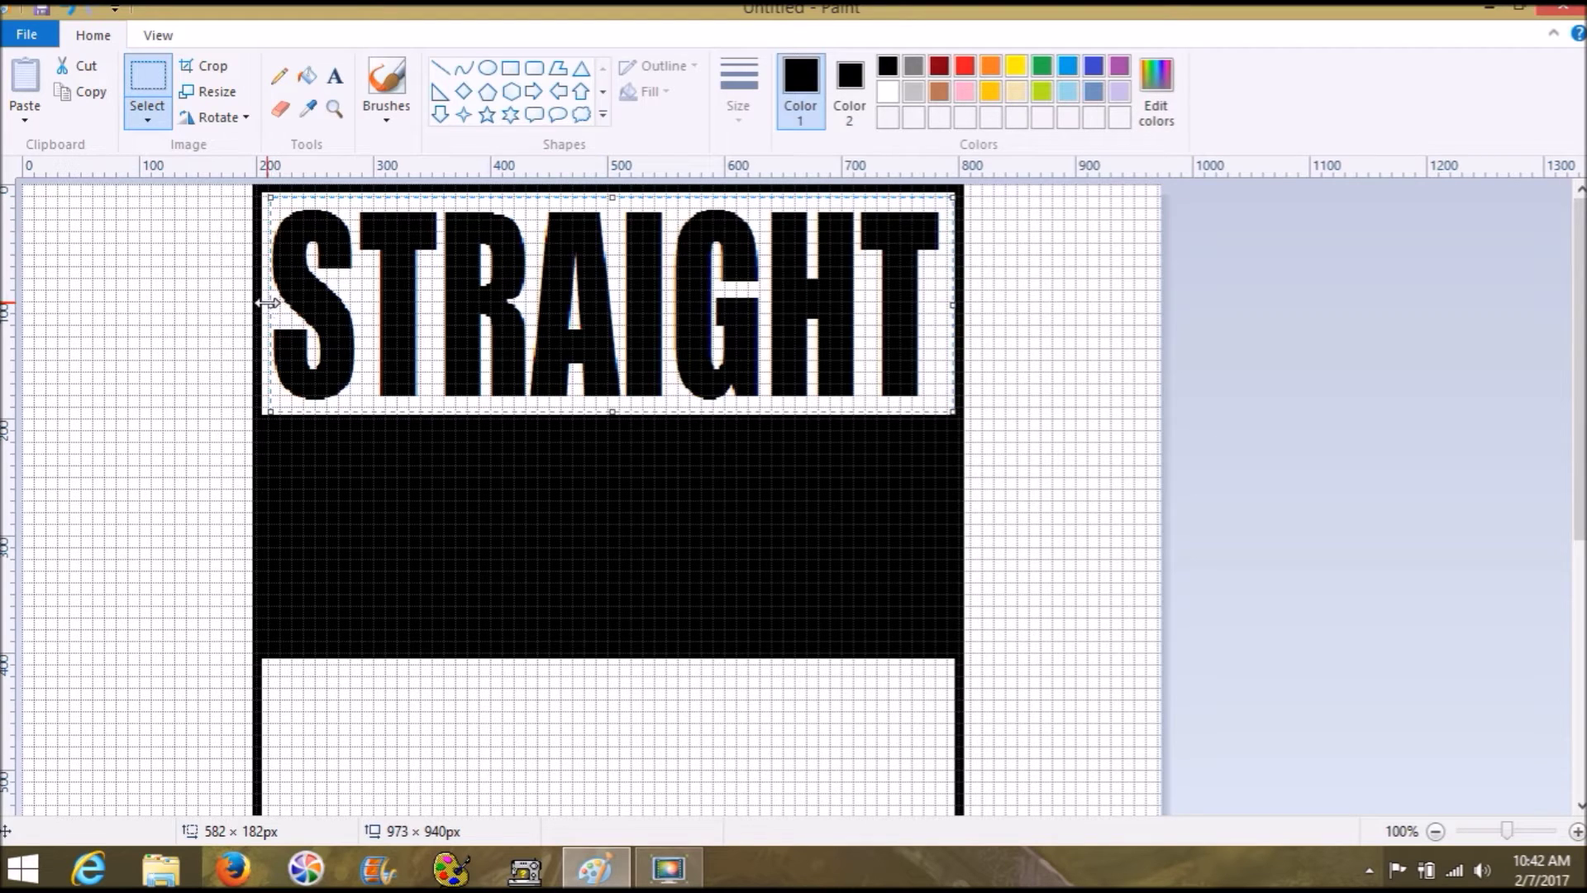
{"action": "left_click_drag", "start_coordinate": [266, 304], "coordinate": [262, 306]}
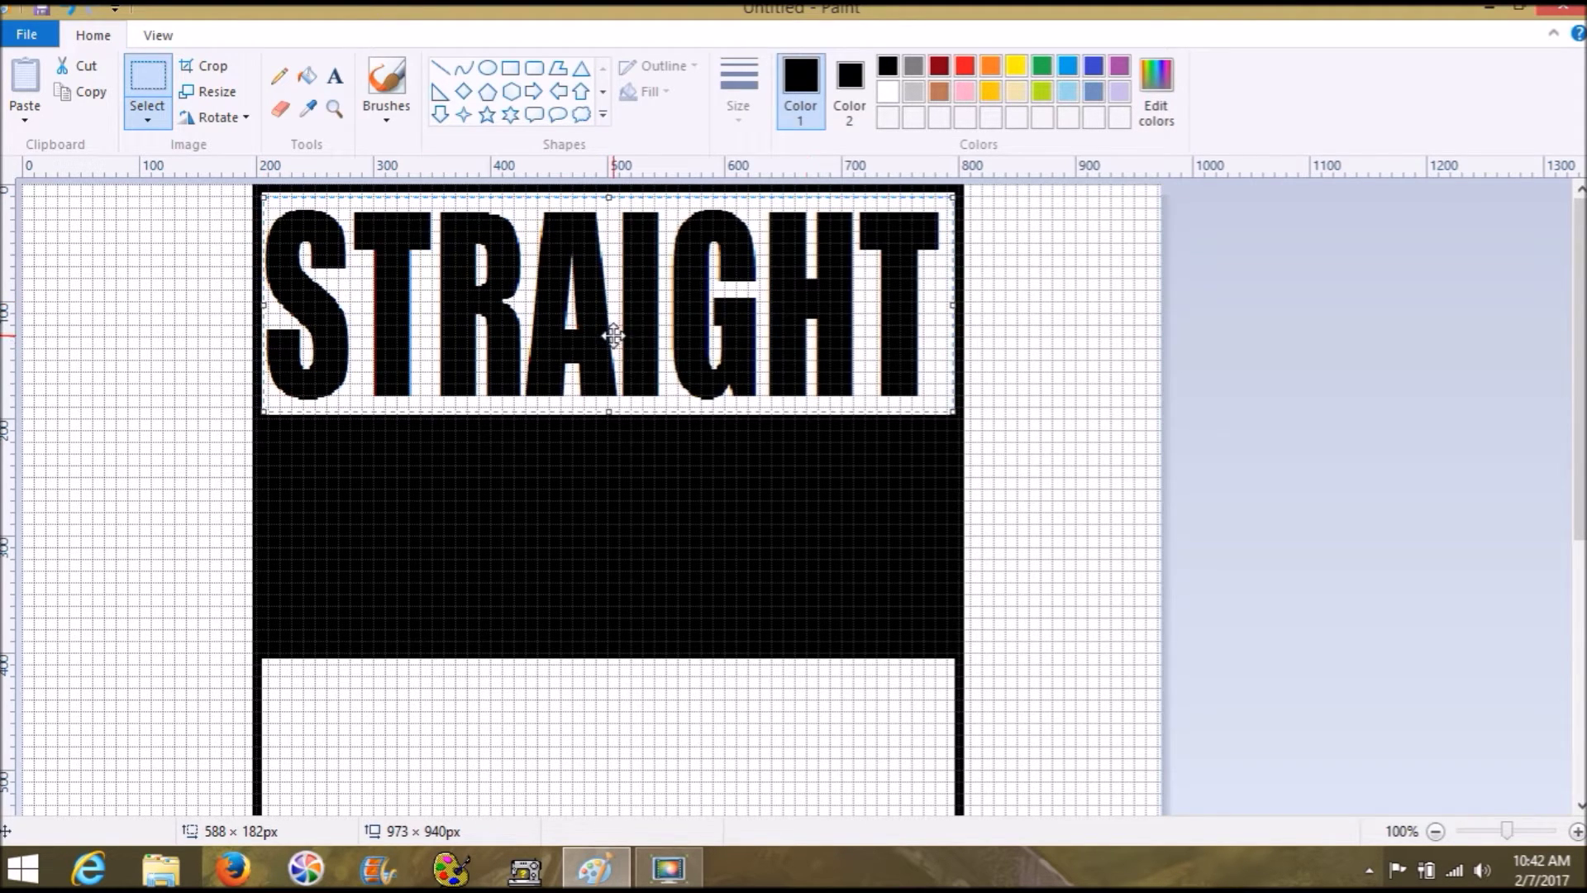
{"action": "key", "text": "Escape"}
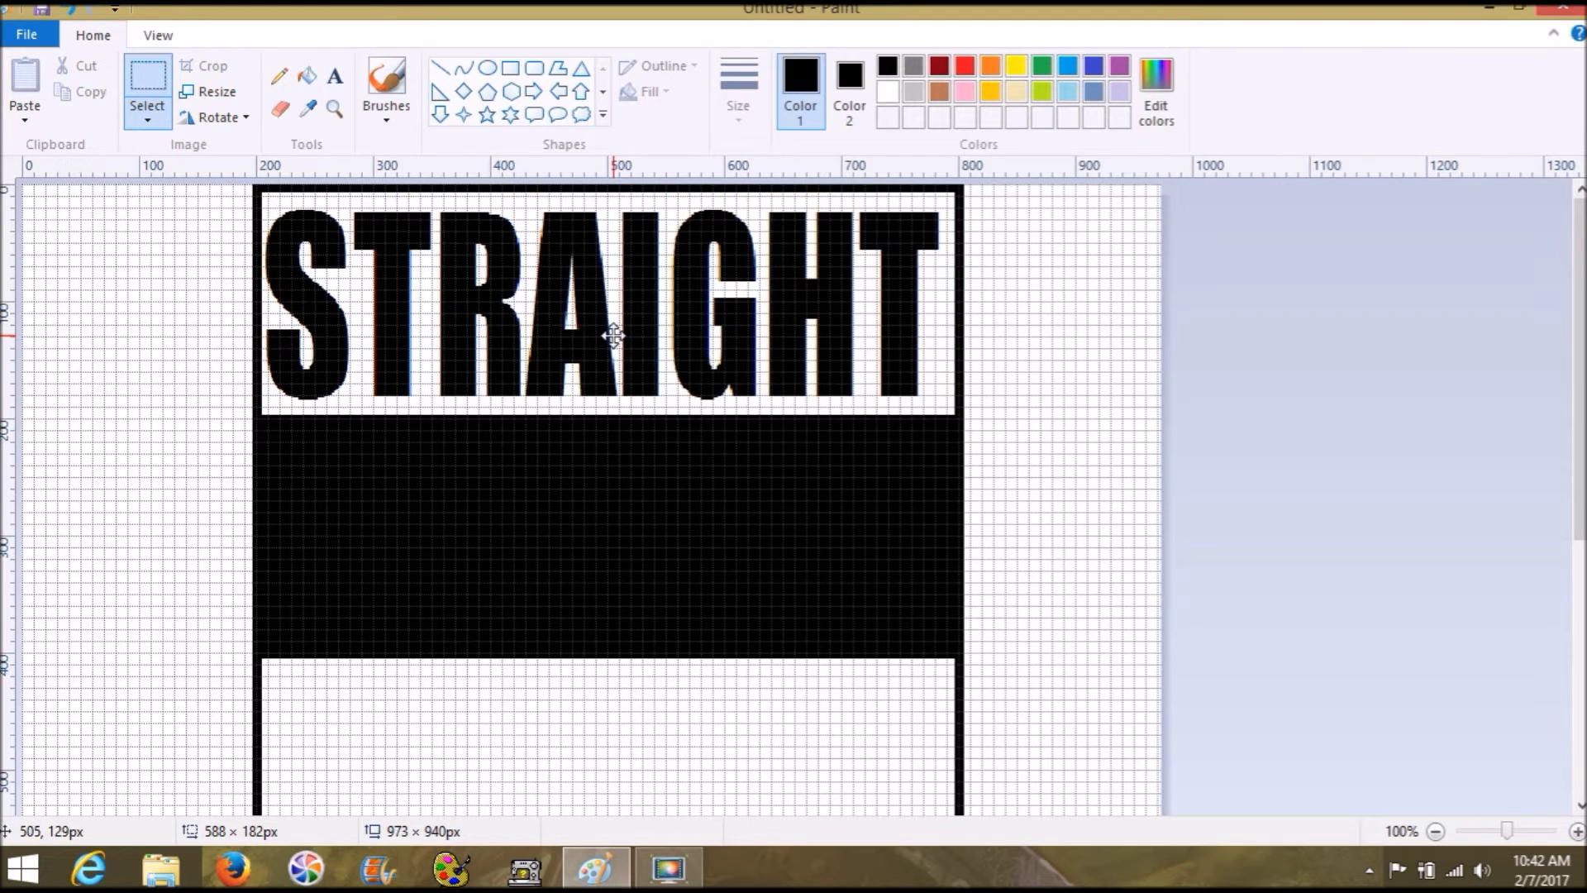
{"action": "key", "text": "ctrl+z"}
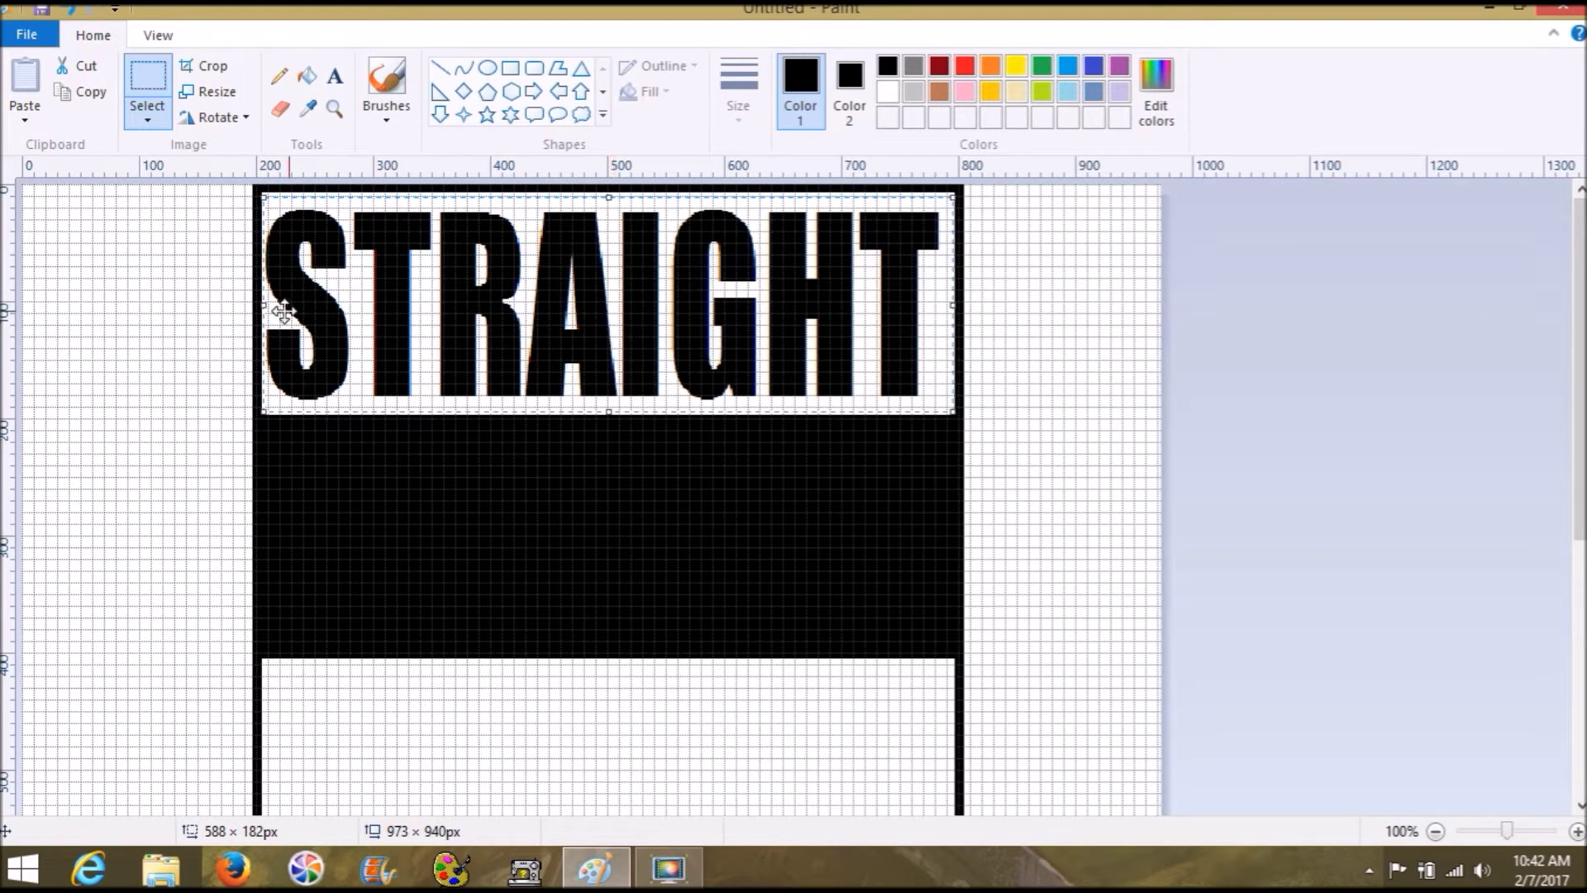
{"action": "left_click_drag", "start_coordinate": [262, 305], "coordinate": [271, 305]}
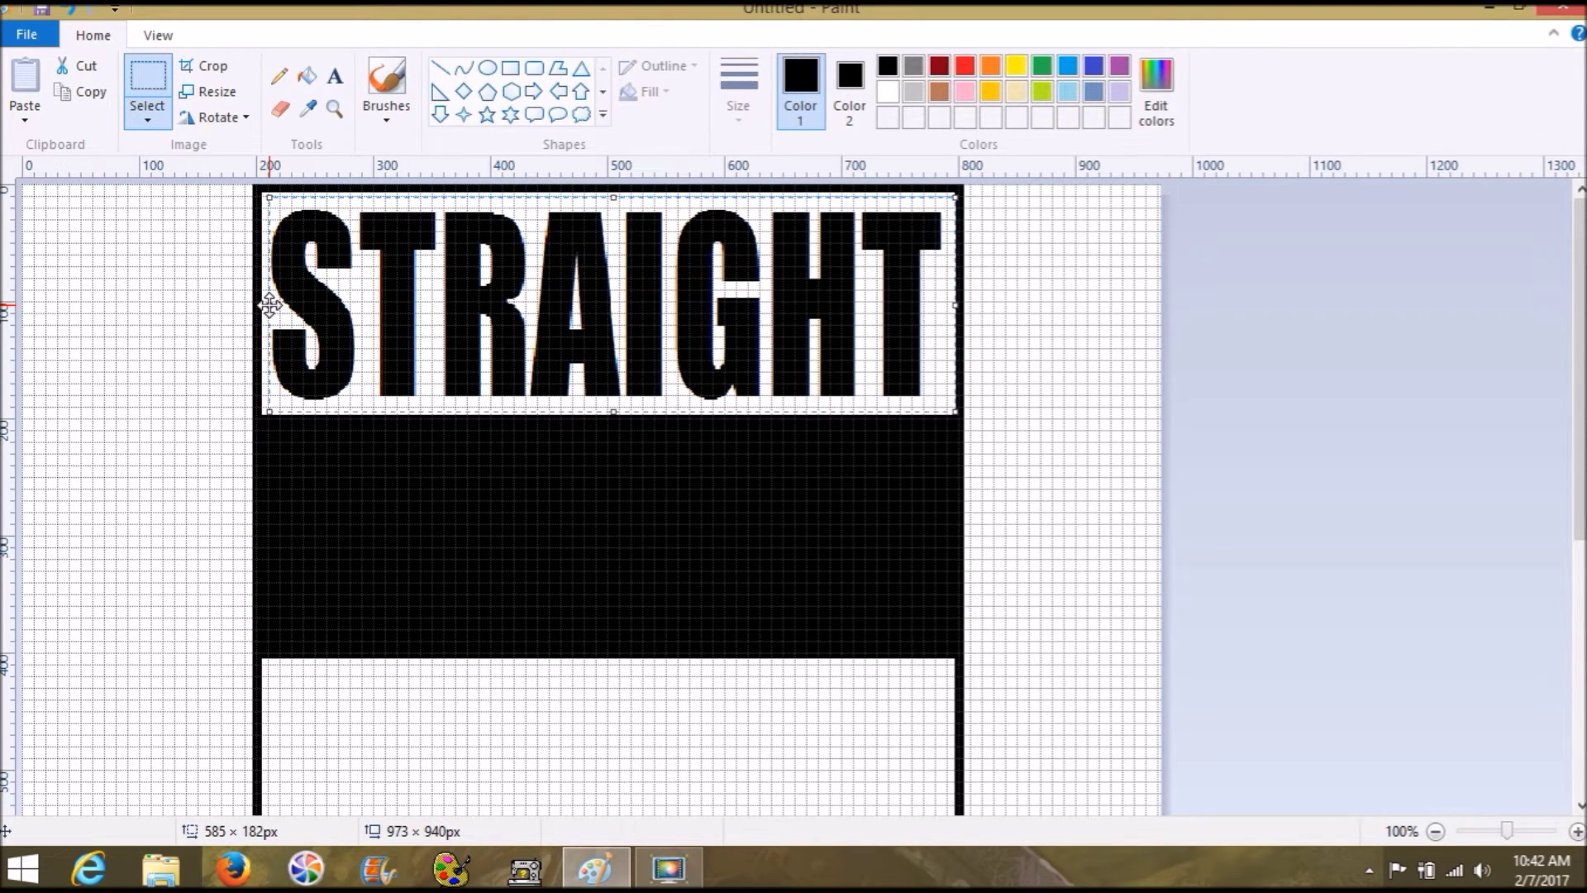
{"action": "left_click_drag", "start_coordinate": [270, 305], "coordinate": [268, 304]}
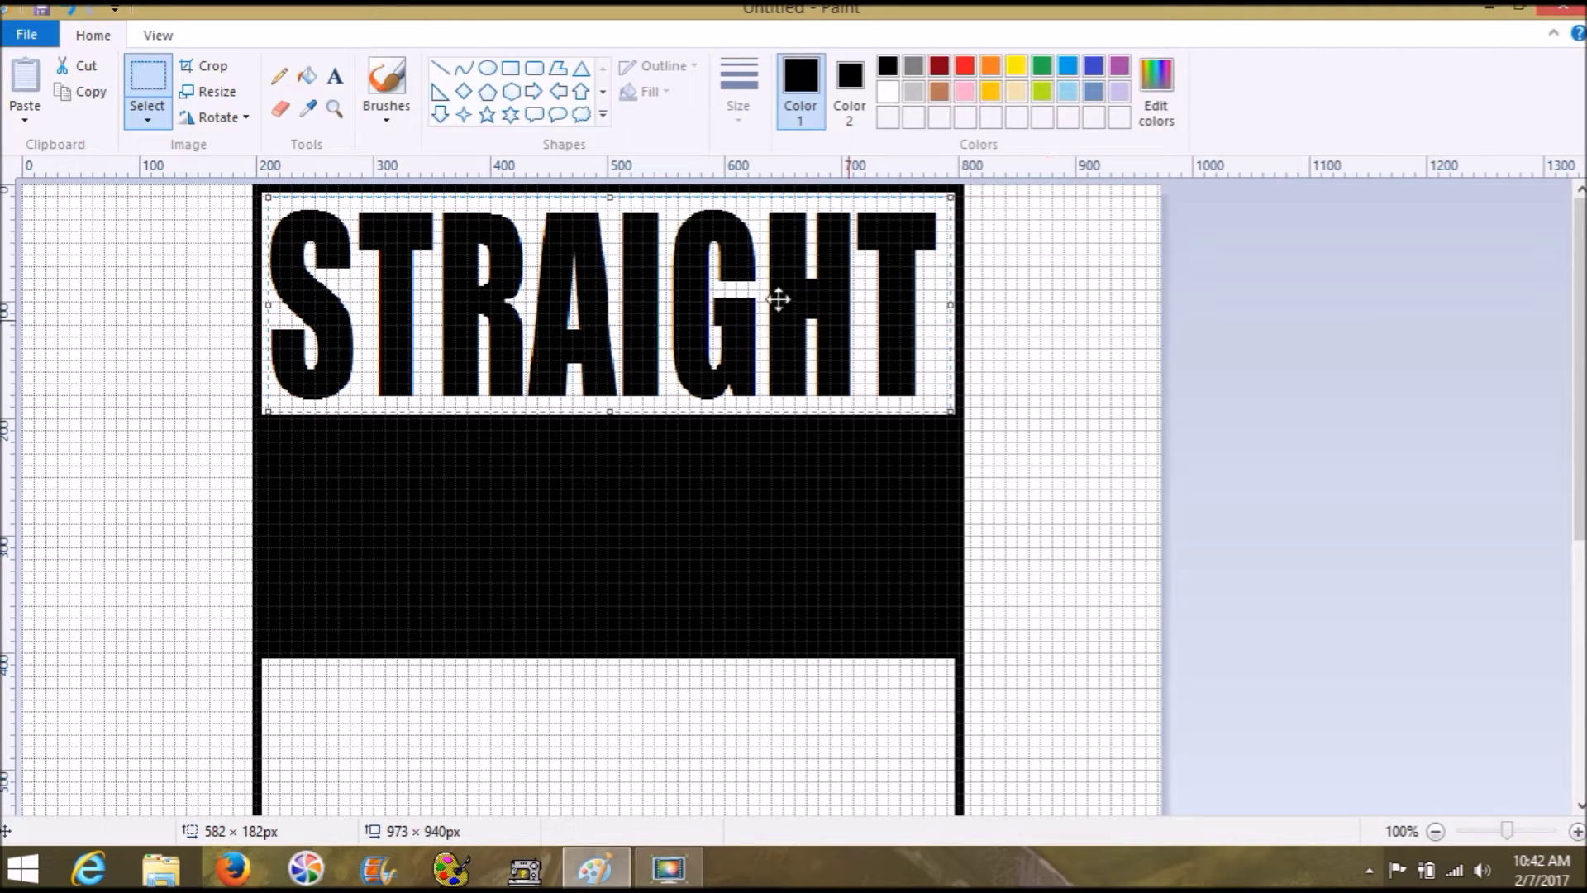
{"action": "left_click", "coordinate": [1067, 347]}
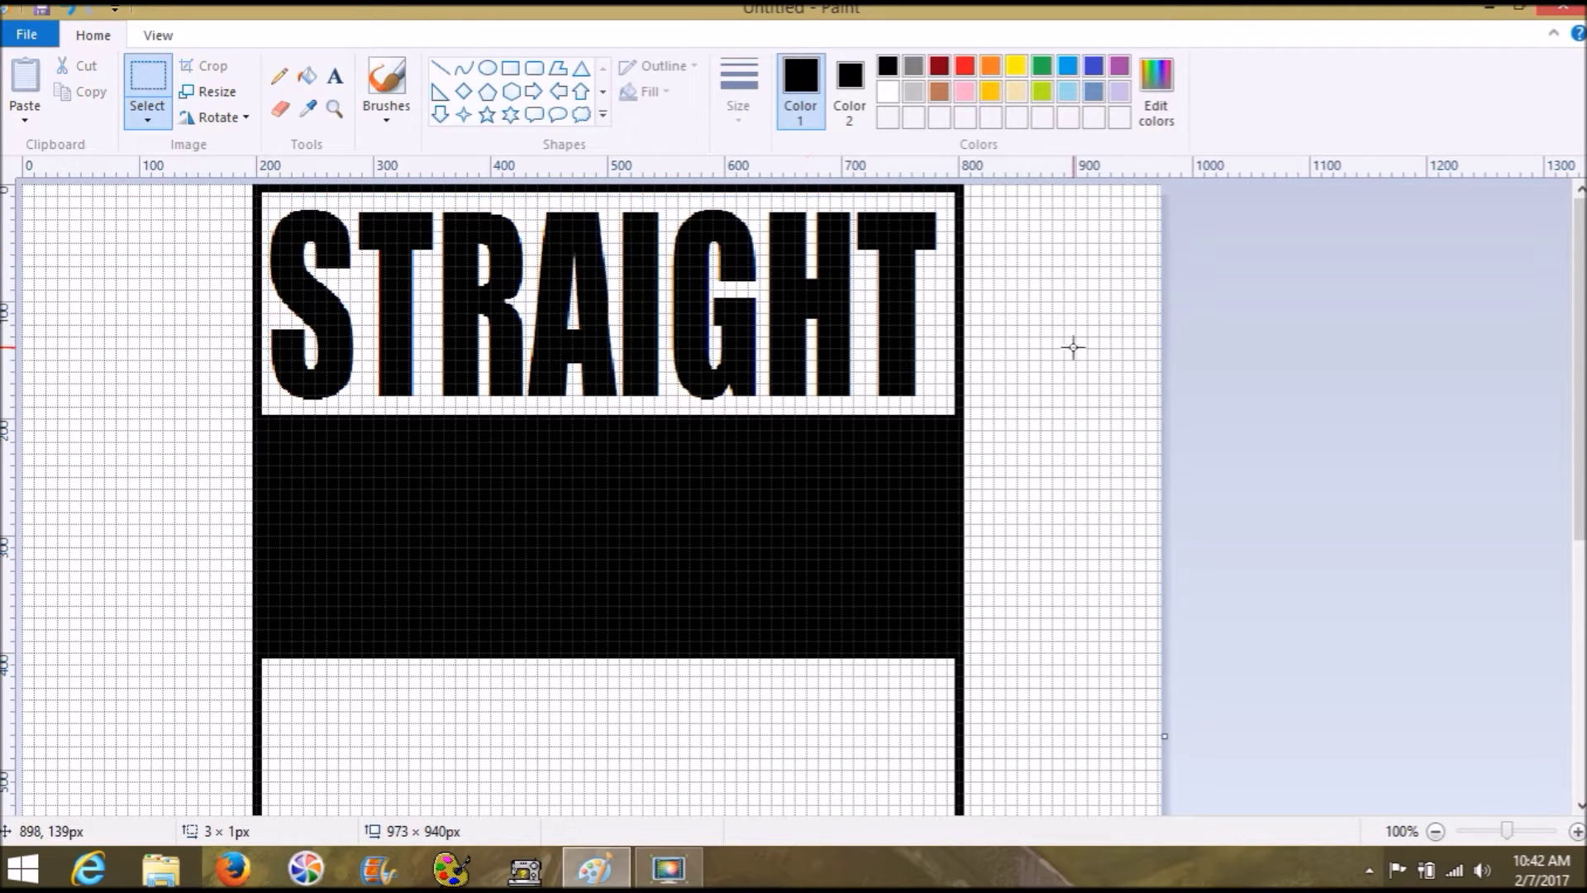
Type 'OUTTA' in white Impact inside the black band
{"action": "left_click", "coordinate": [341, 77]}
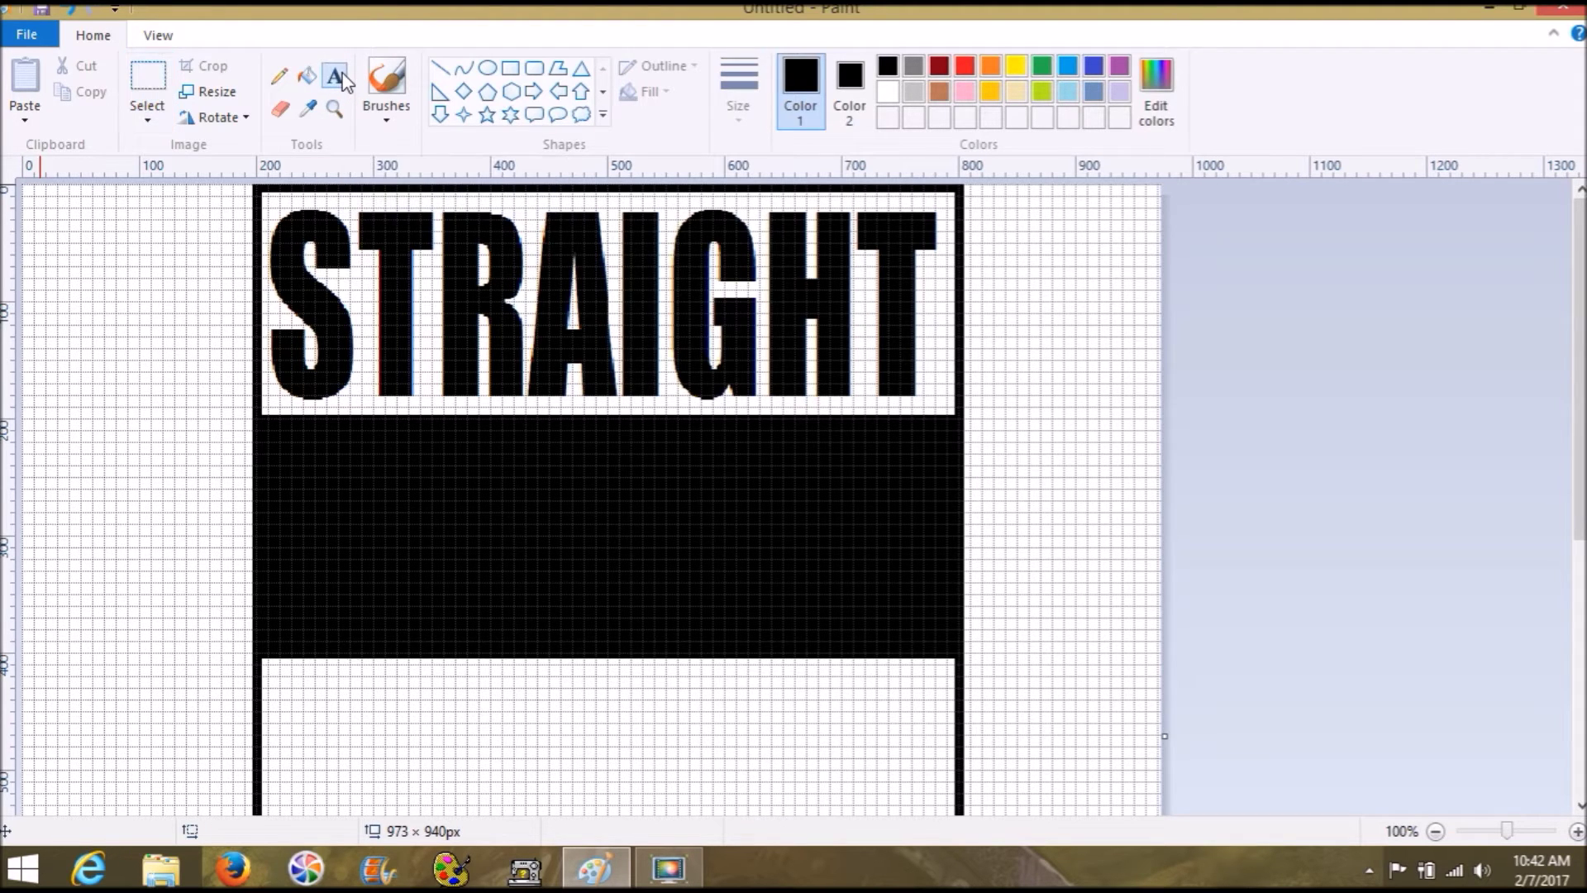
{"action": "left_click", "coordinate": [276, 539]}
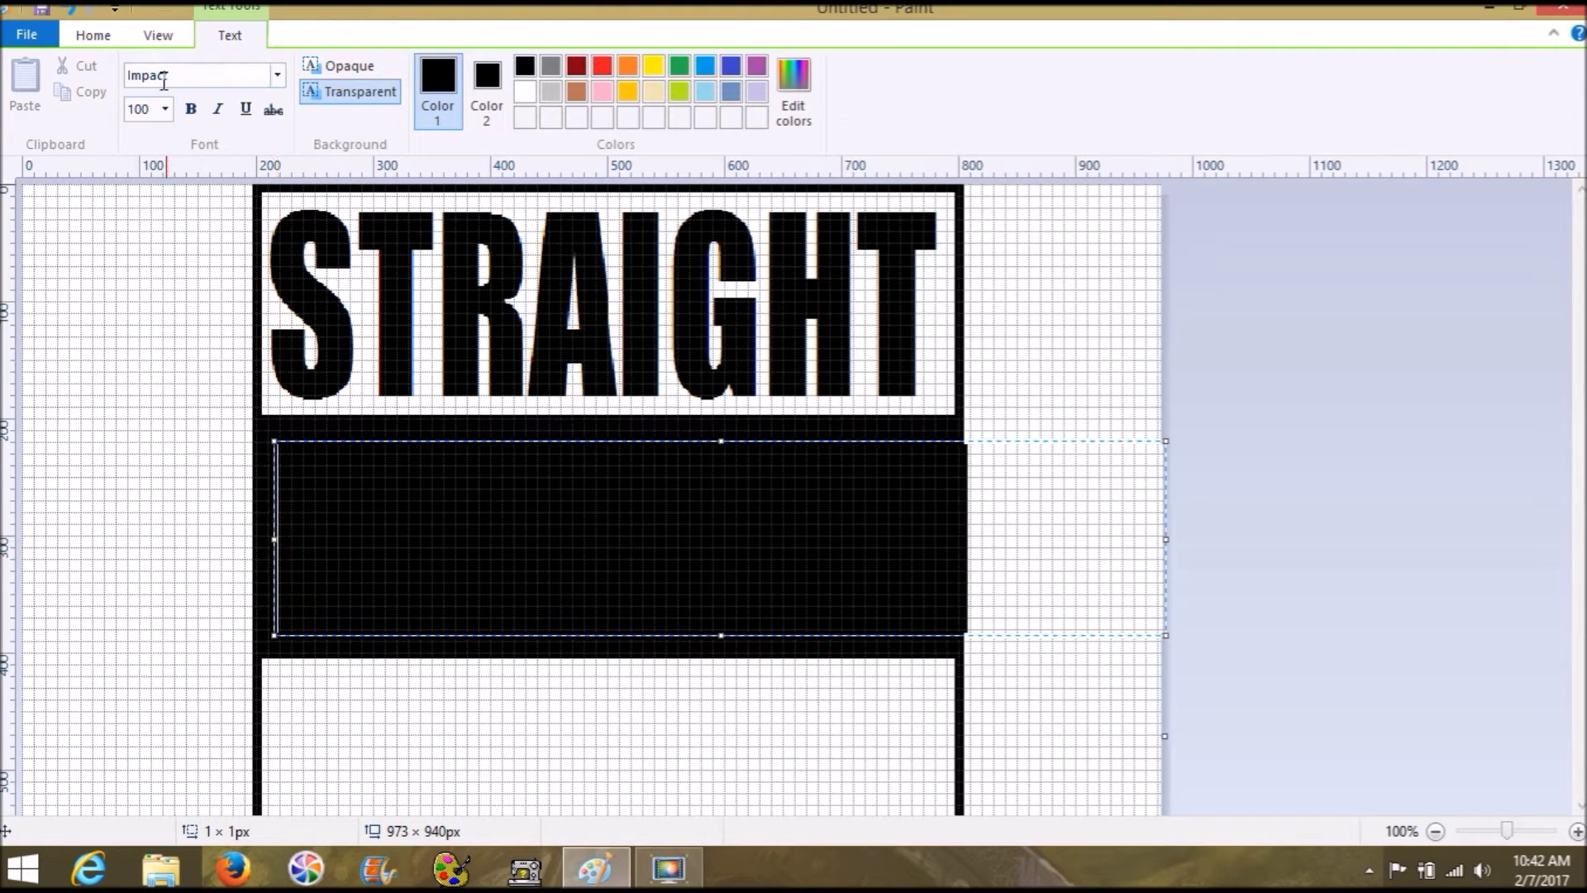
{"action": "left_click", "coordinate": [533, 91]}
{"action": "type", "text": "OUTTA"}
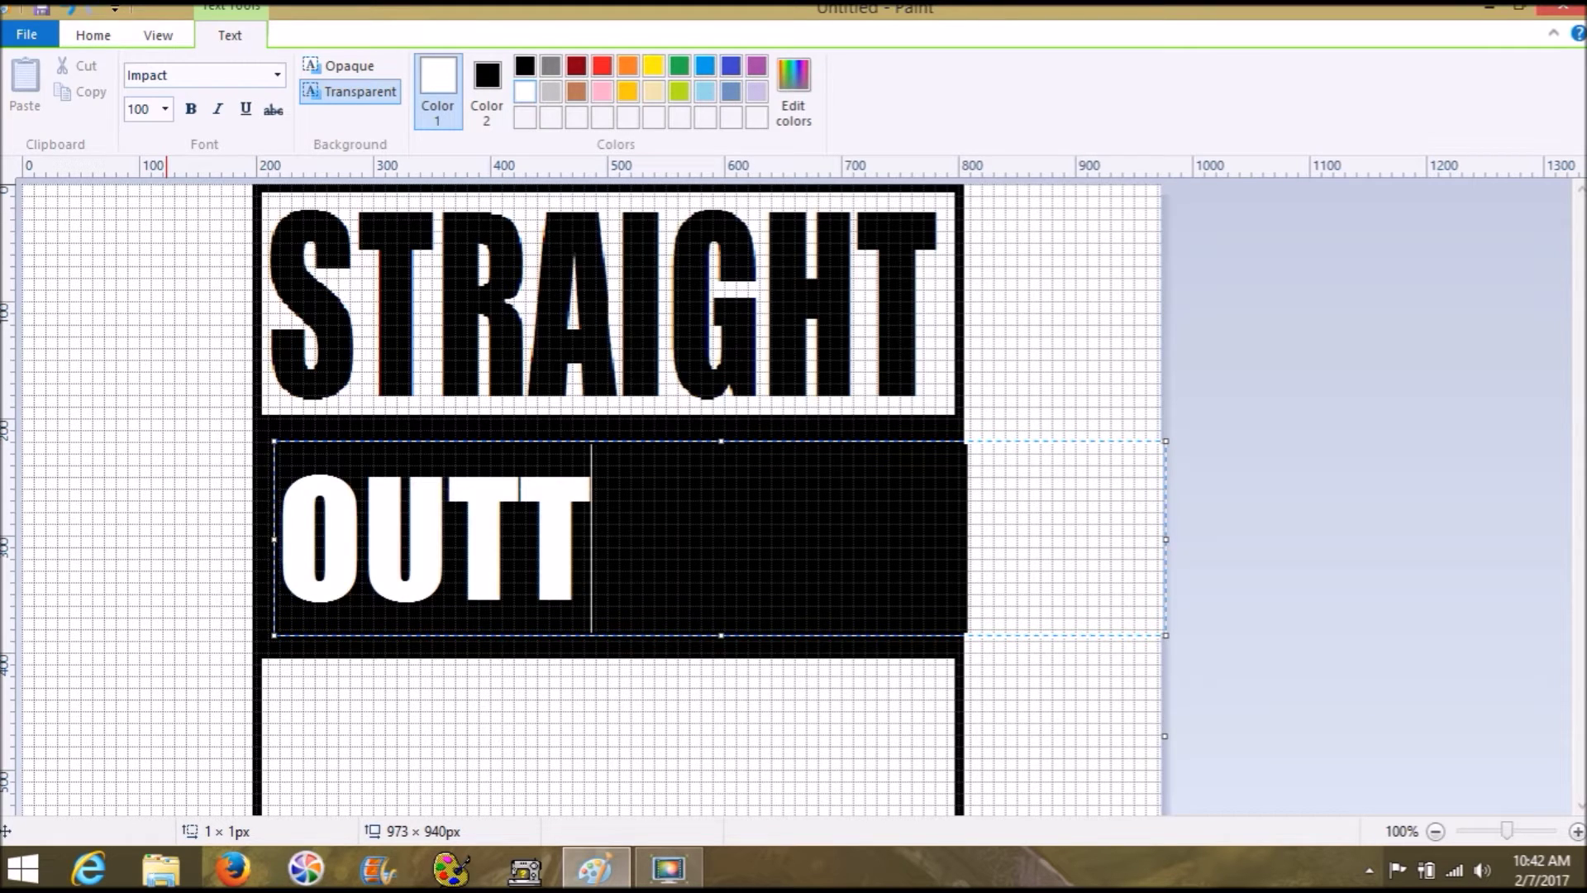
{"action": "left_click", "coordinate": [63, 513]}
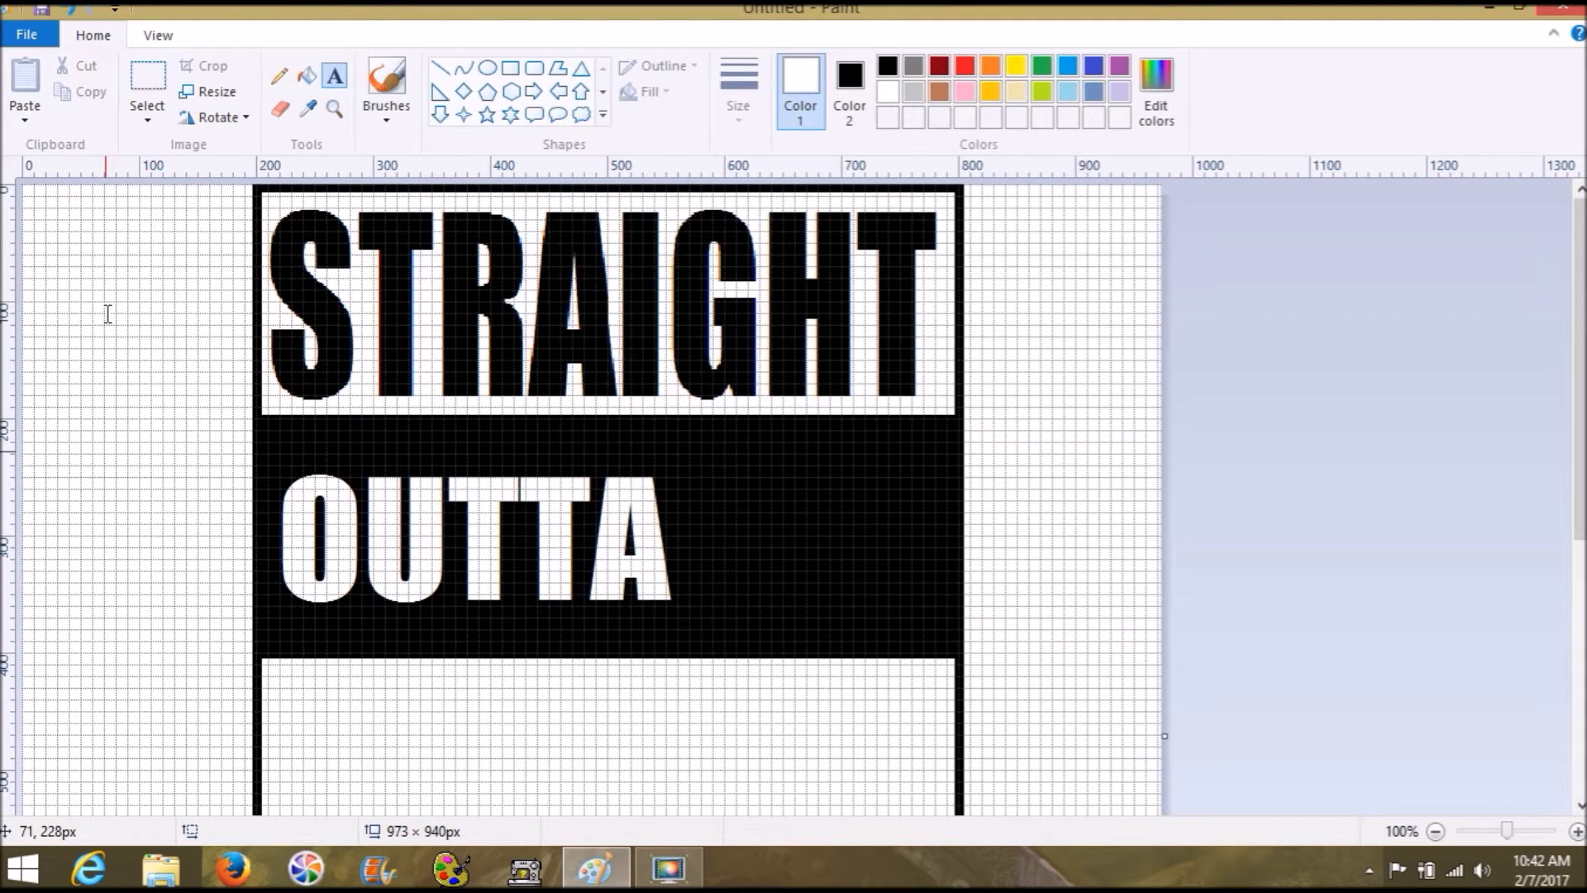
Select 'OUTTA' and stretch it to fill the black band's full width and height
{"action": "left_click", "coordinate": [142, 78]}
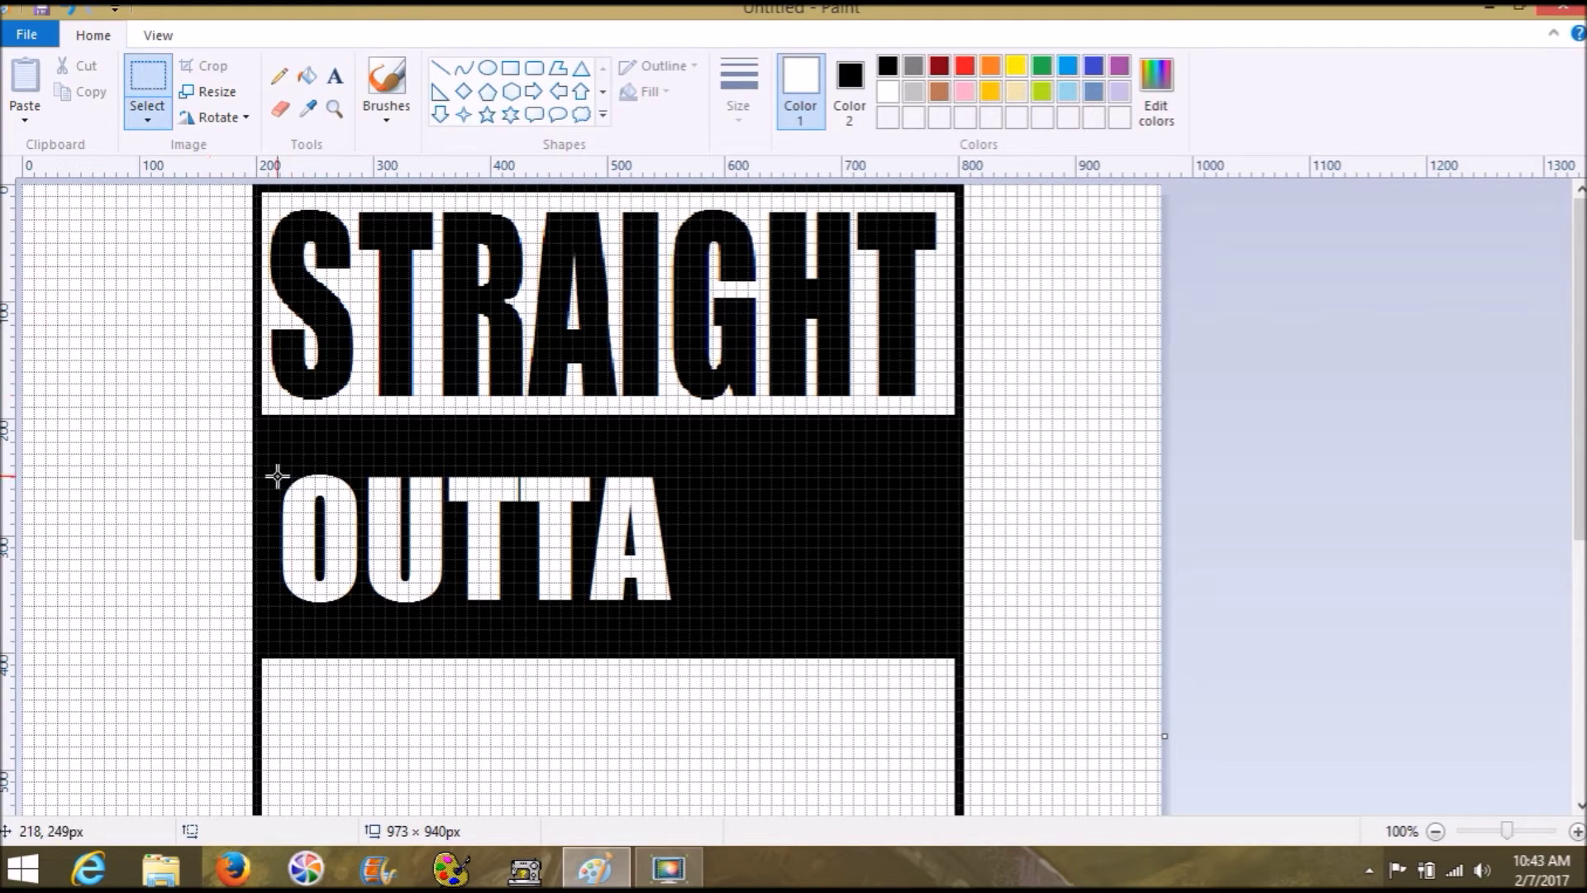
{"action": "left_click_drag", "start_coordinate": [277, 476], "coordinate": [386, 570]}
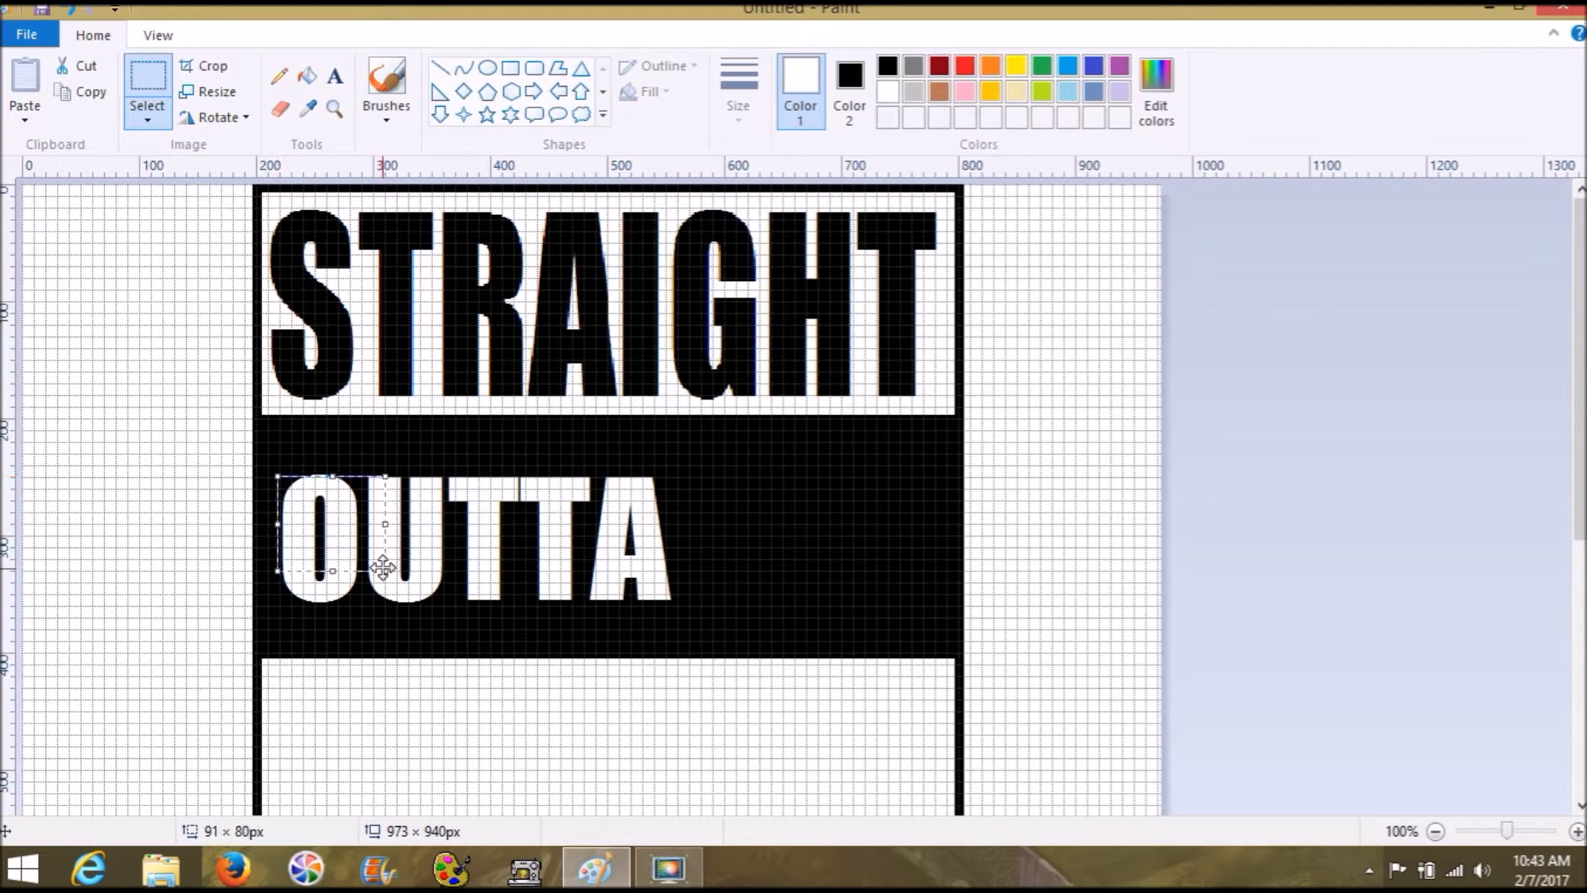
{"action": "left_click", "coordinate": [262, 467]}
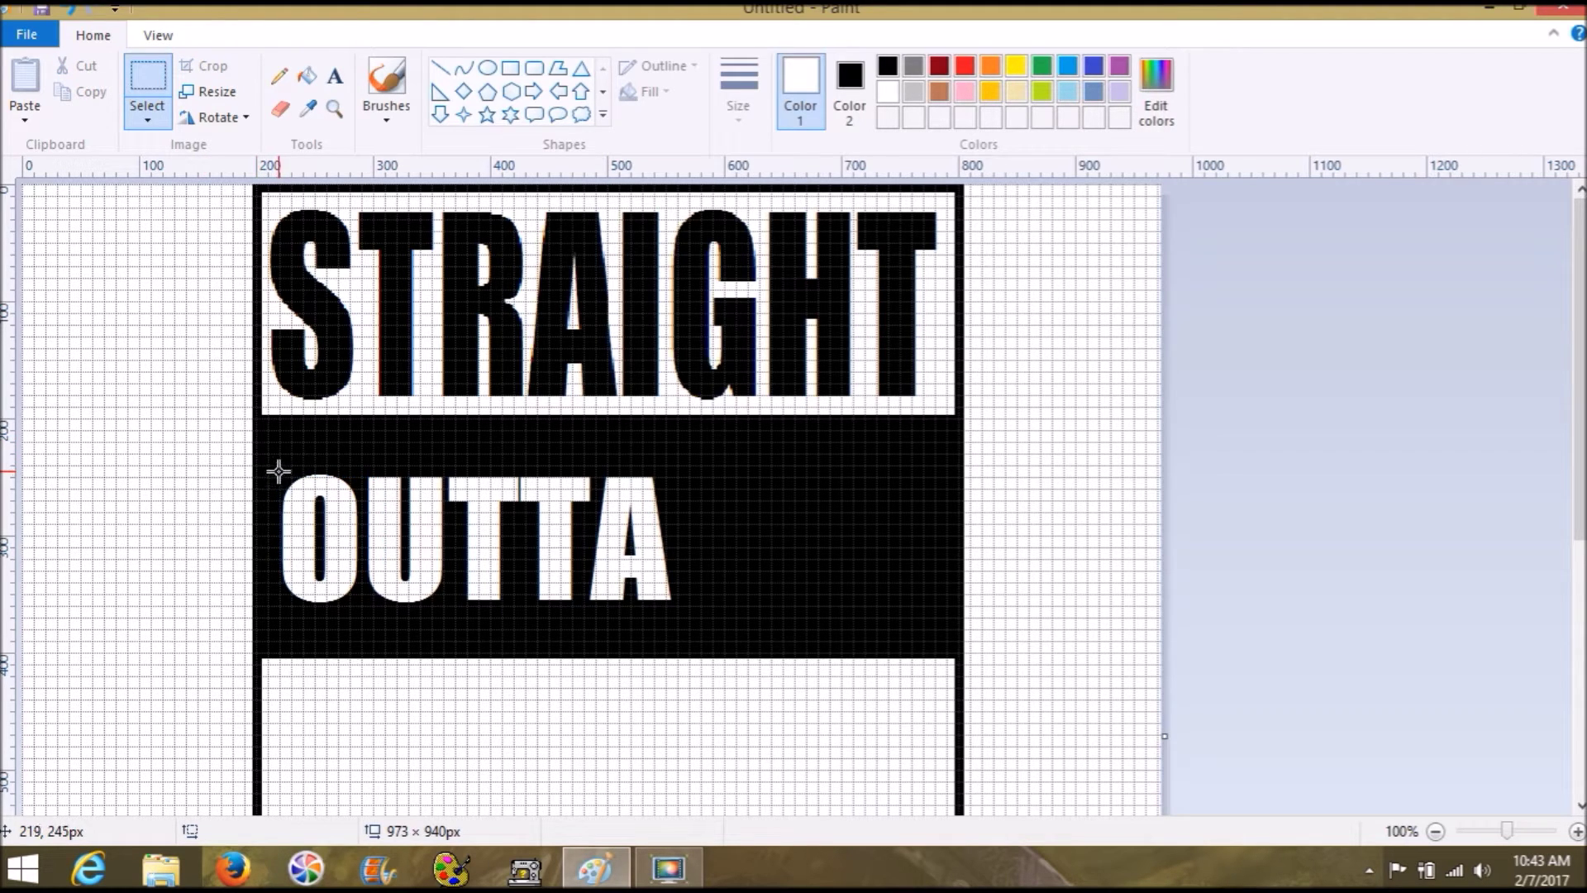
{"action": "left_click_drag", "start_coordinate": [278, 471], "coordinate": [680, 608]}
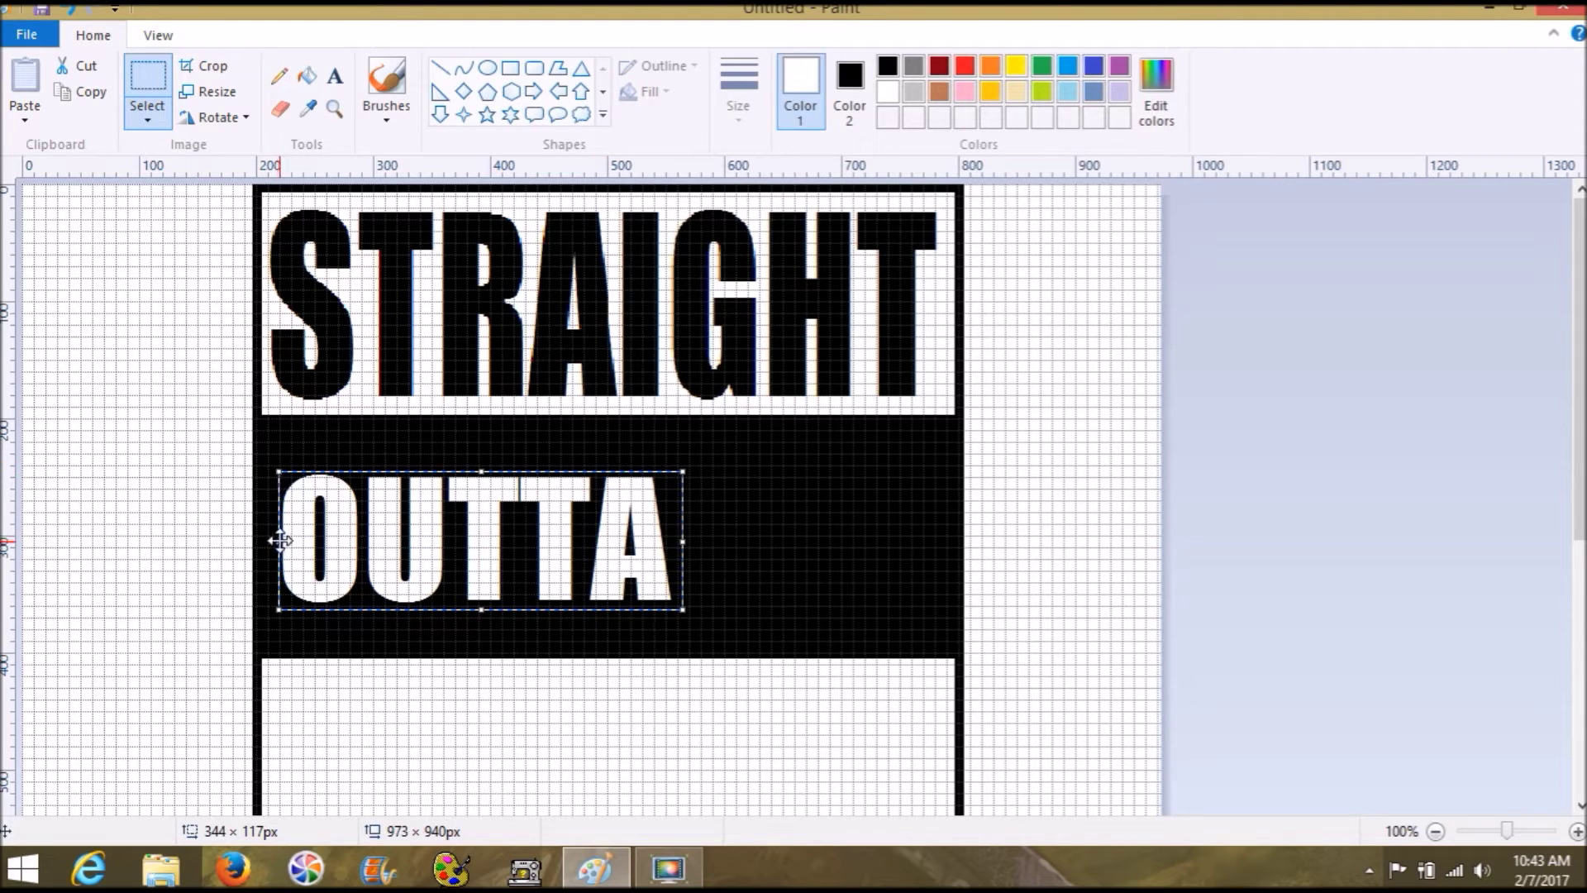
{"action": "left_click_drag", "start_coordinate": [279, 542], "coordinate": [267, 542]}
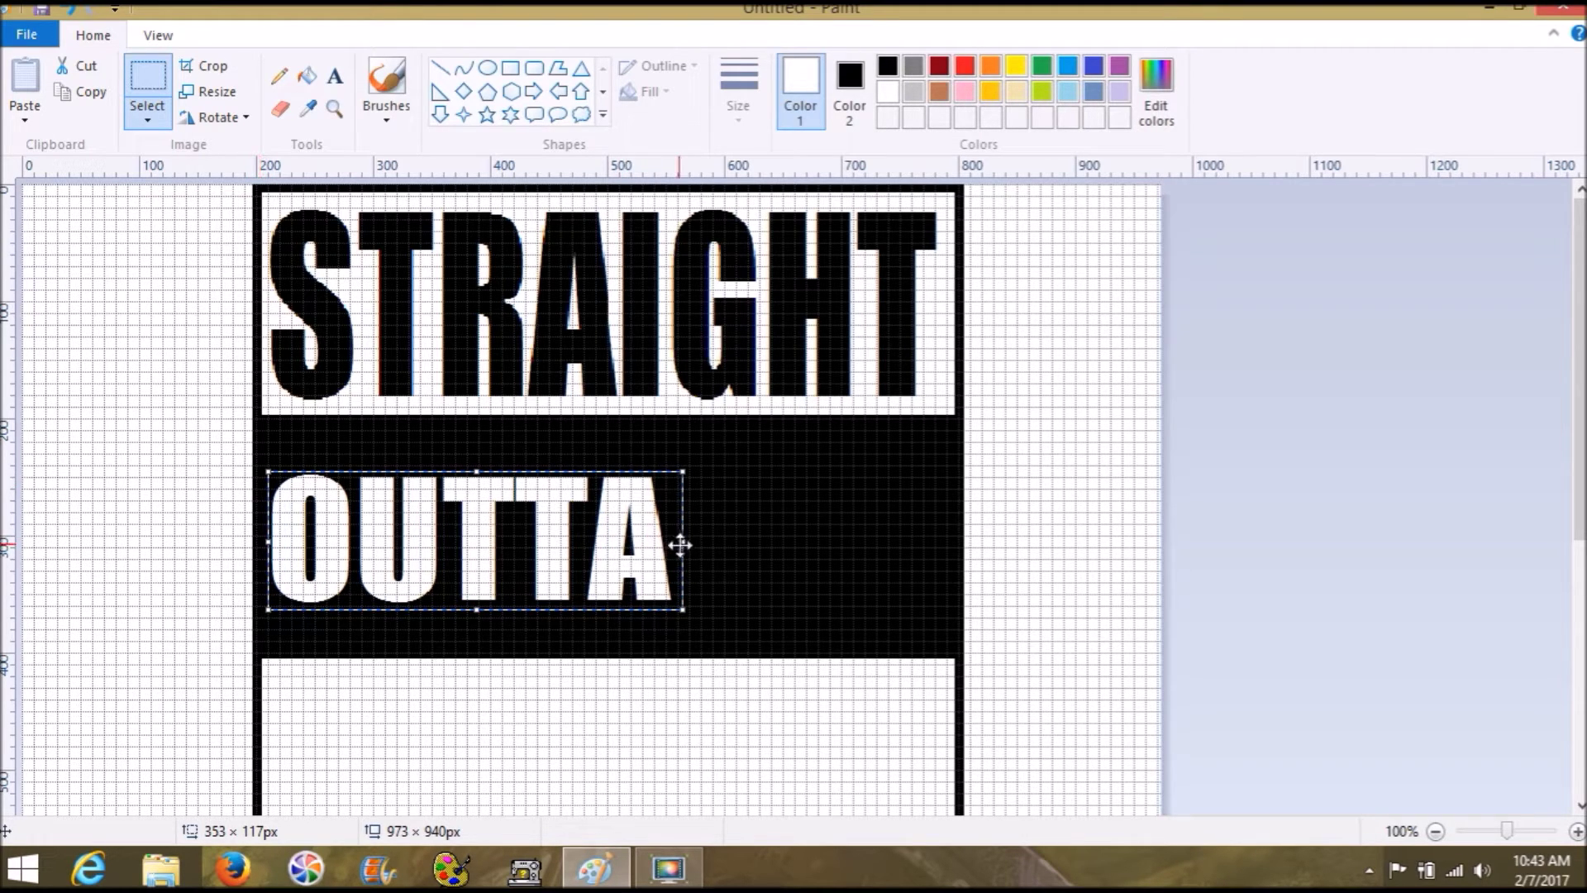
{"action": "left_click_drag", "start_coordinate": [684, 545], "coordinate": [949, 553]}
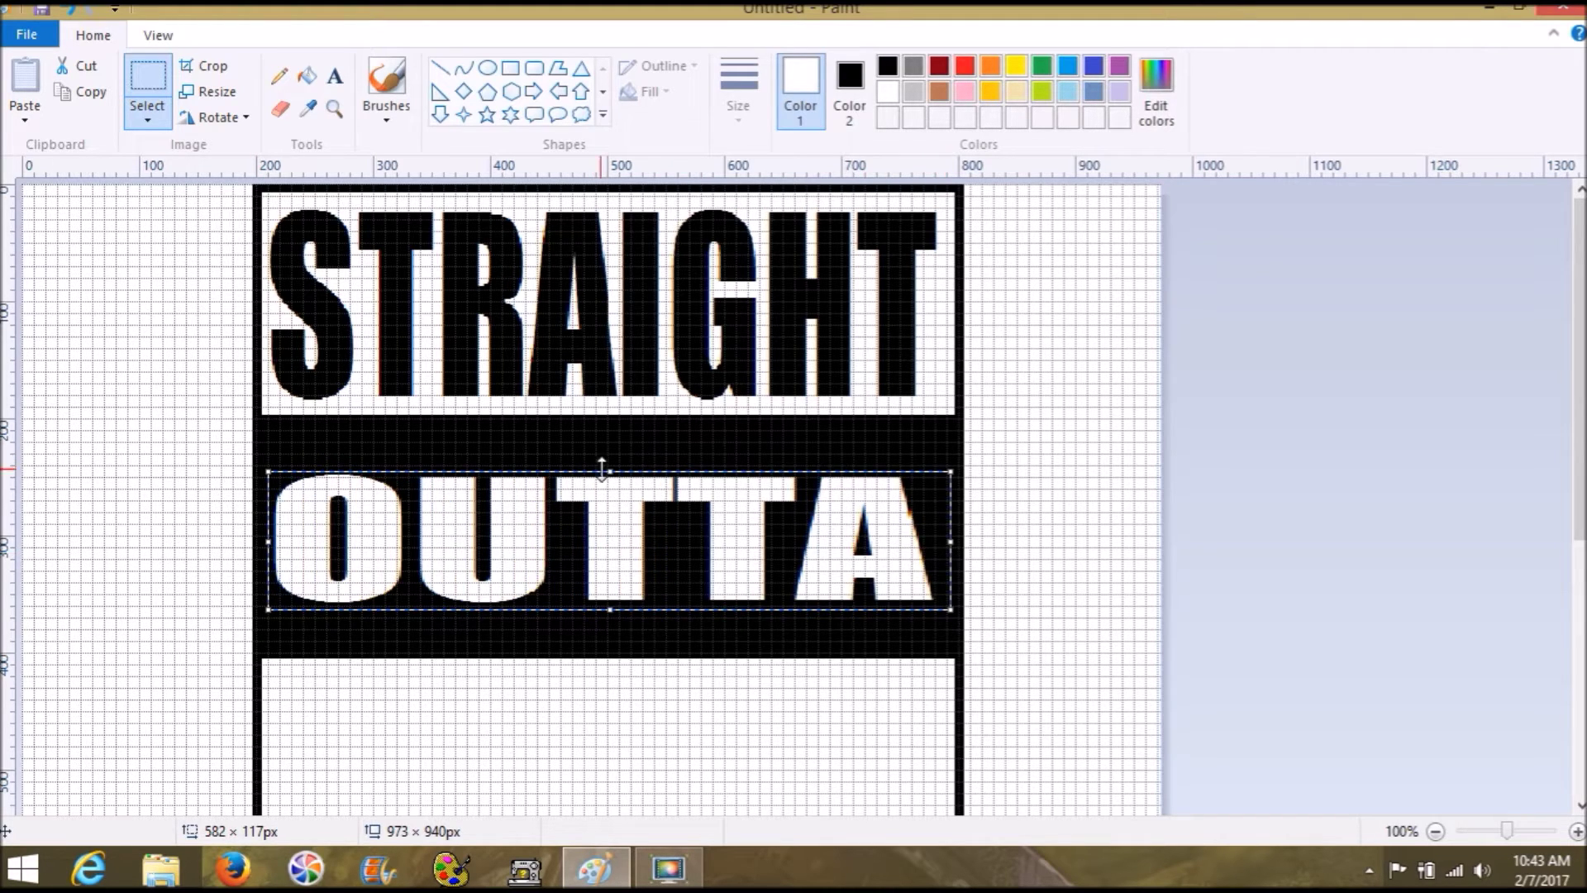
{"action": "left_click_drag", "start_coordinate": [608, 472], "coordinate": [610, 431]}
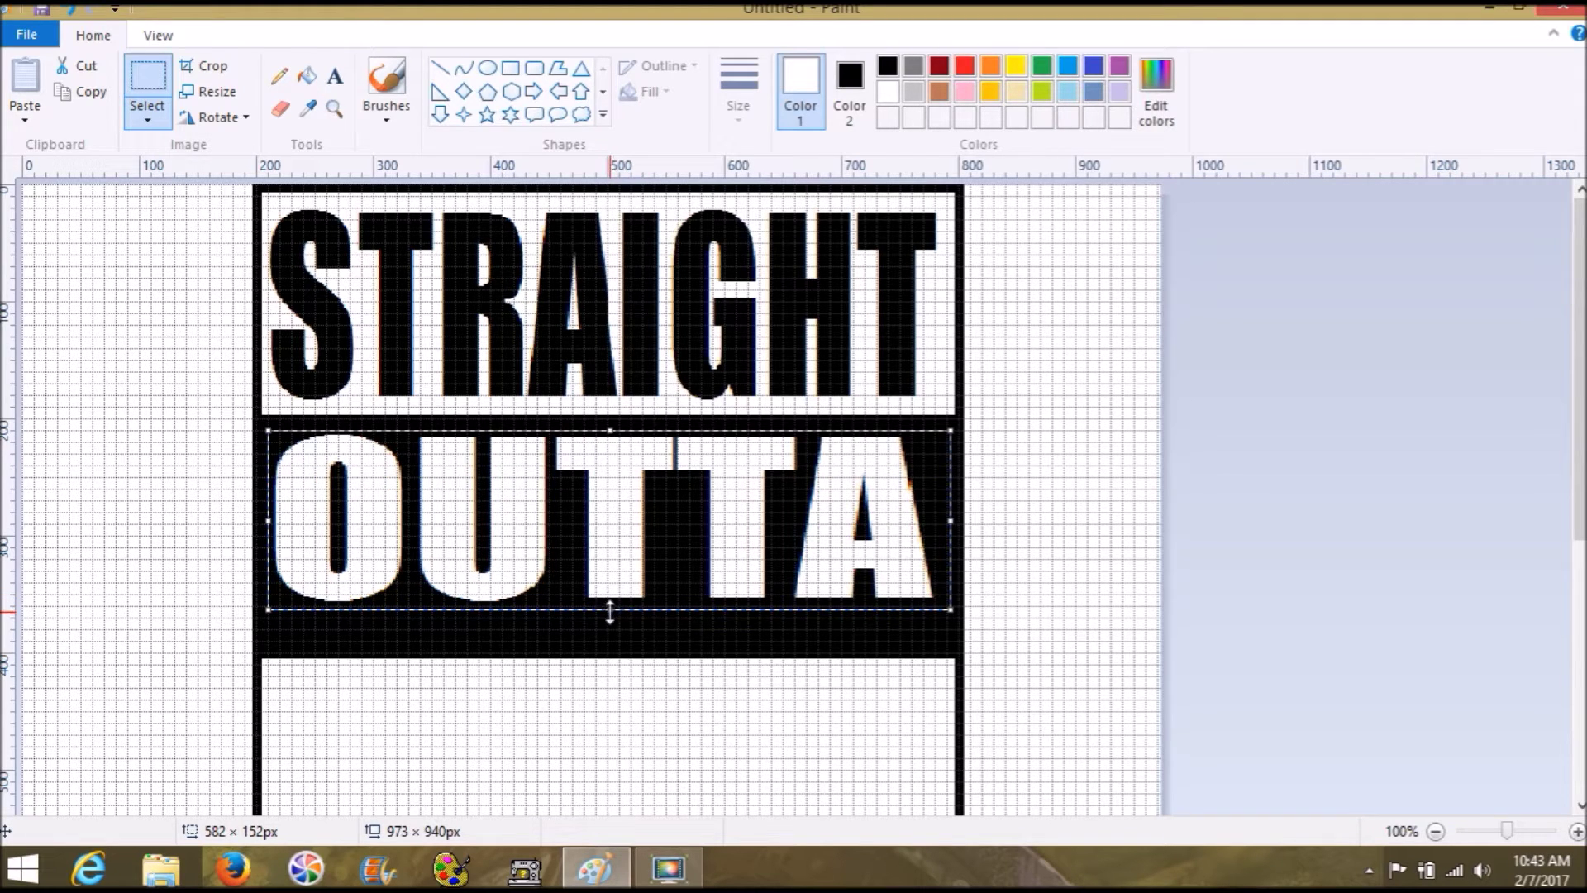
{"action": "left_click_drag", "start_coordinate": [610, 609], "coordinate": [611, 646]}
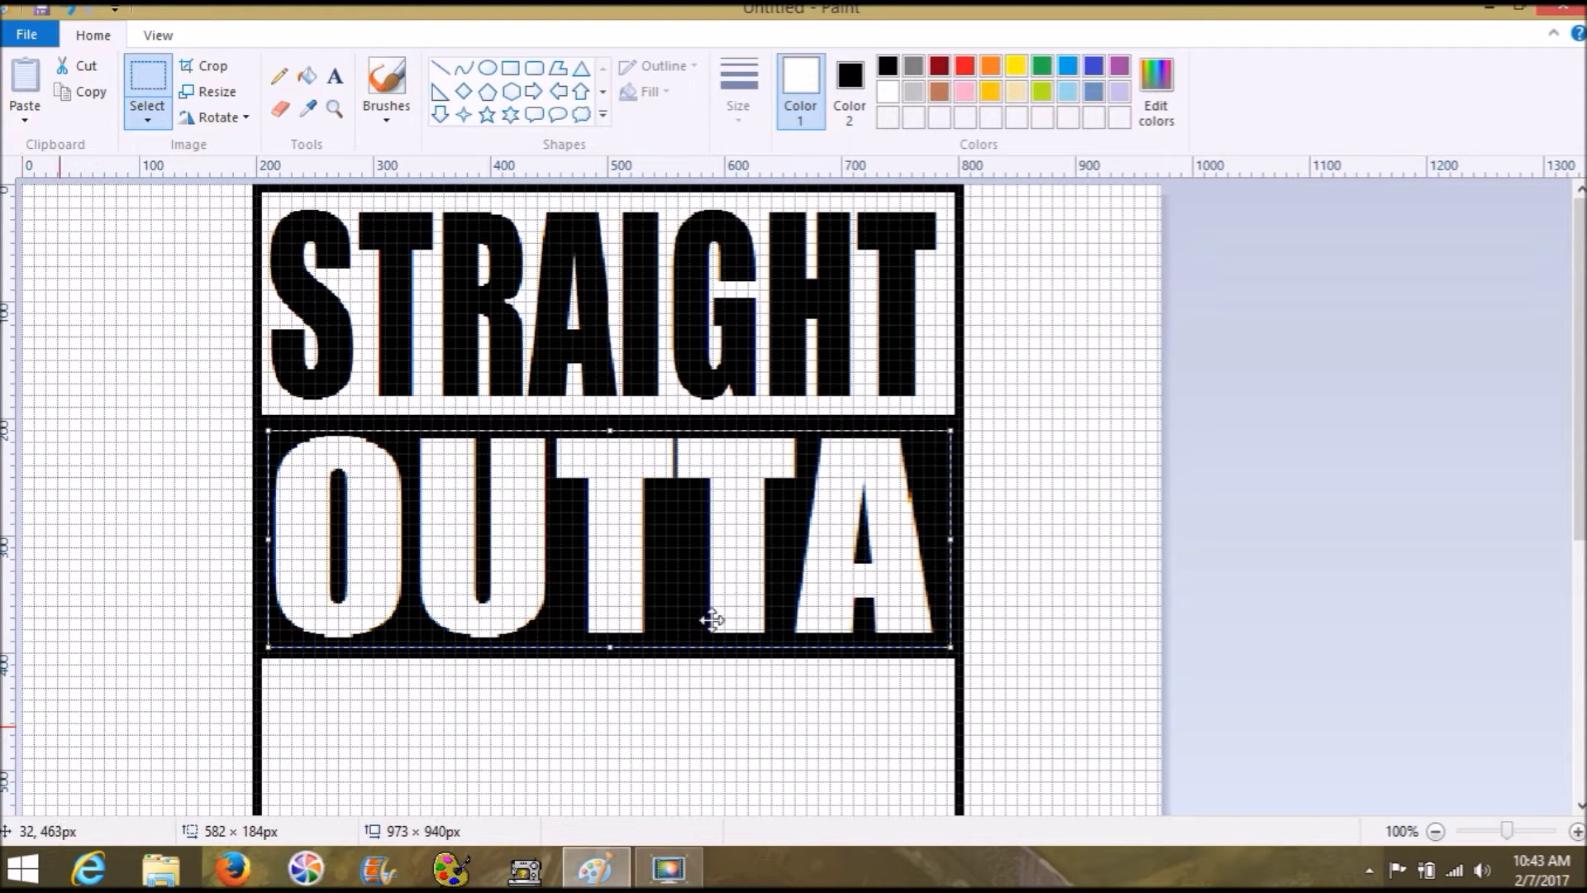
{"action": "left_click", "coordinate": [1039, 507]}
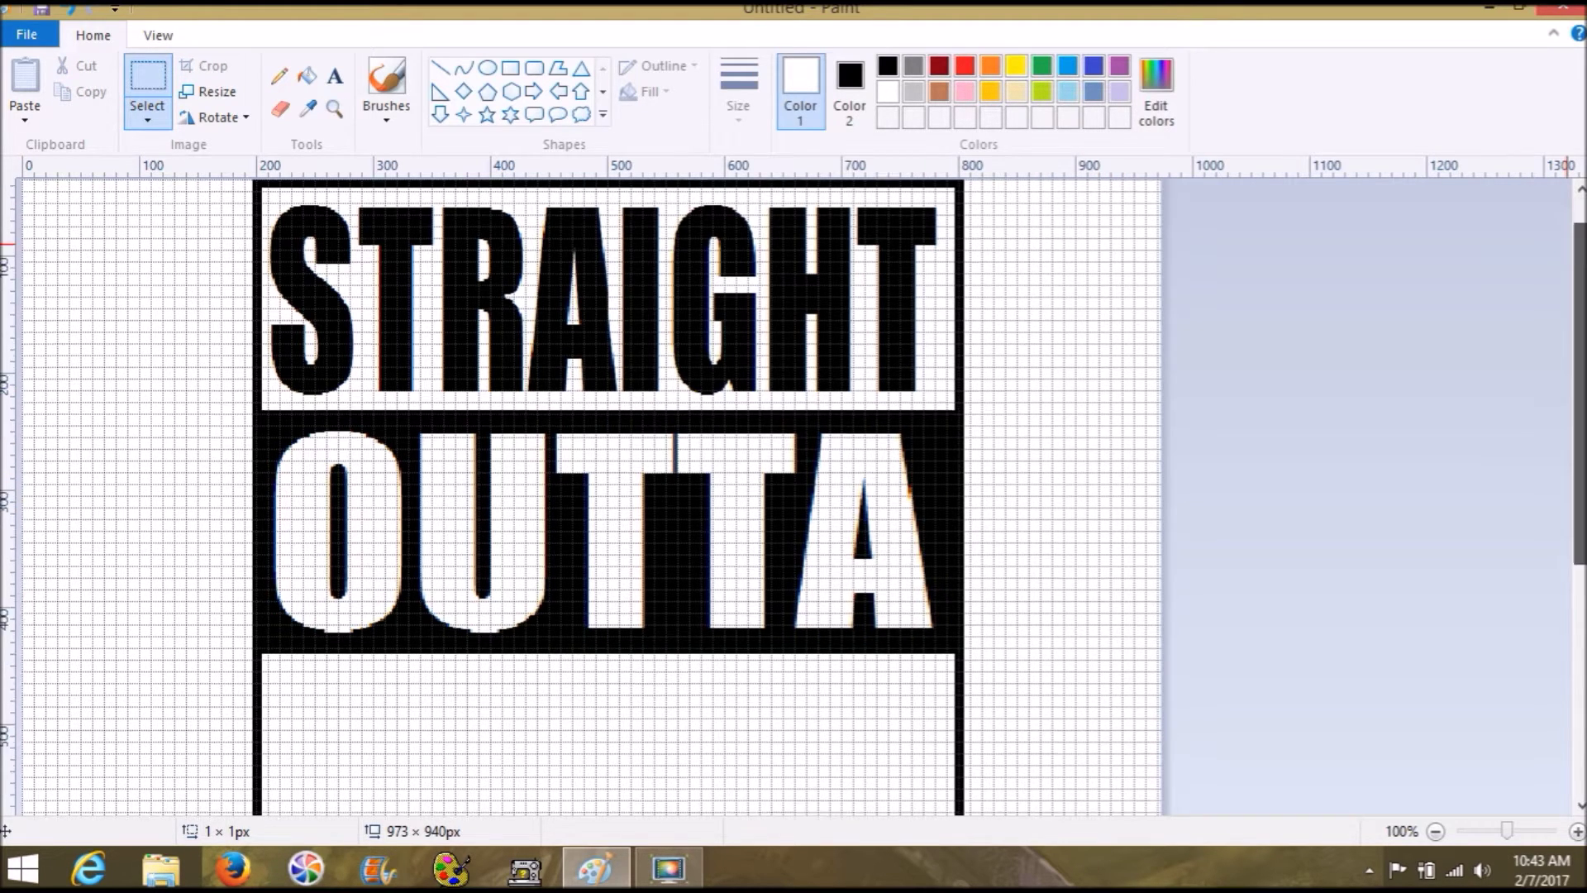
Zoom to 200% on OUTTA's final A, try a black brush touch-up on its edge, then undo it
{"action": "scroll", "coordinate": [1579, 372], "scroll_direction": "down", "scroll_amount": 3}
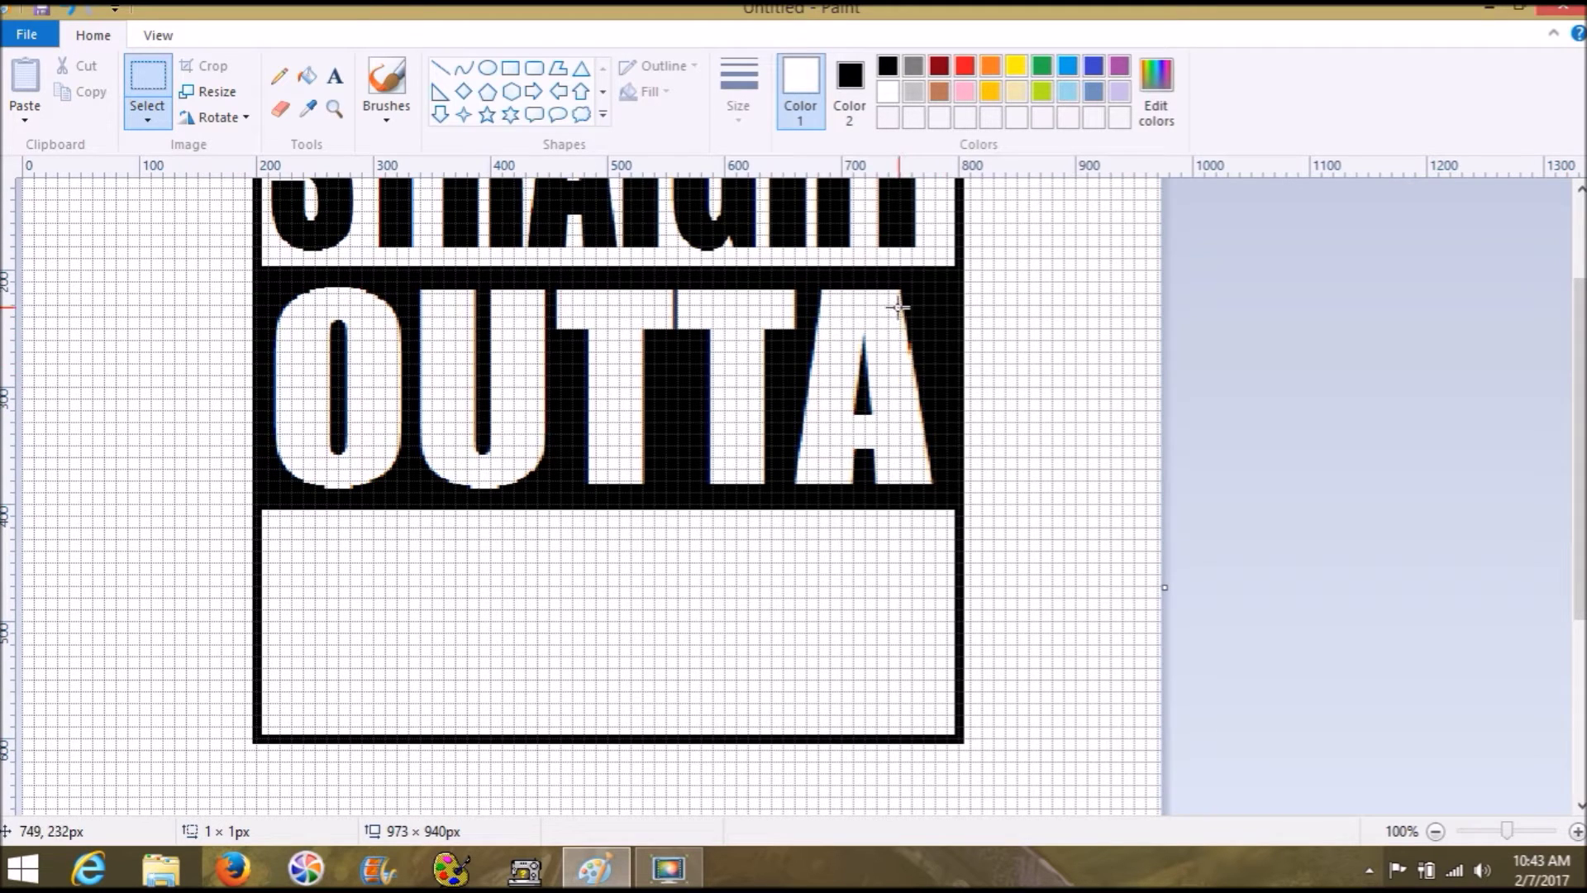
{"action": "left_click", "coordinate": [1548, 834]}
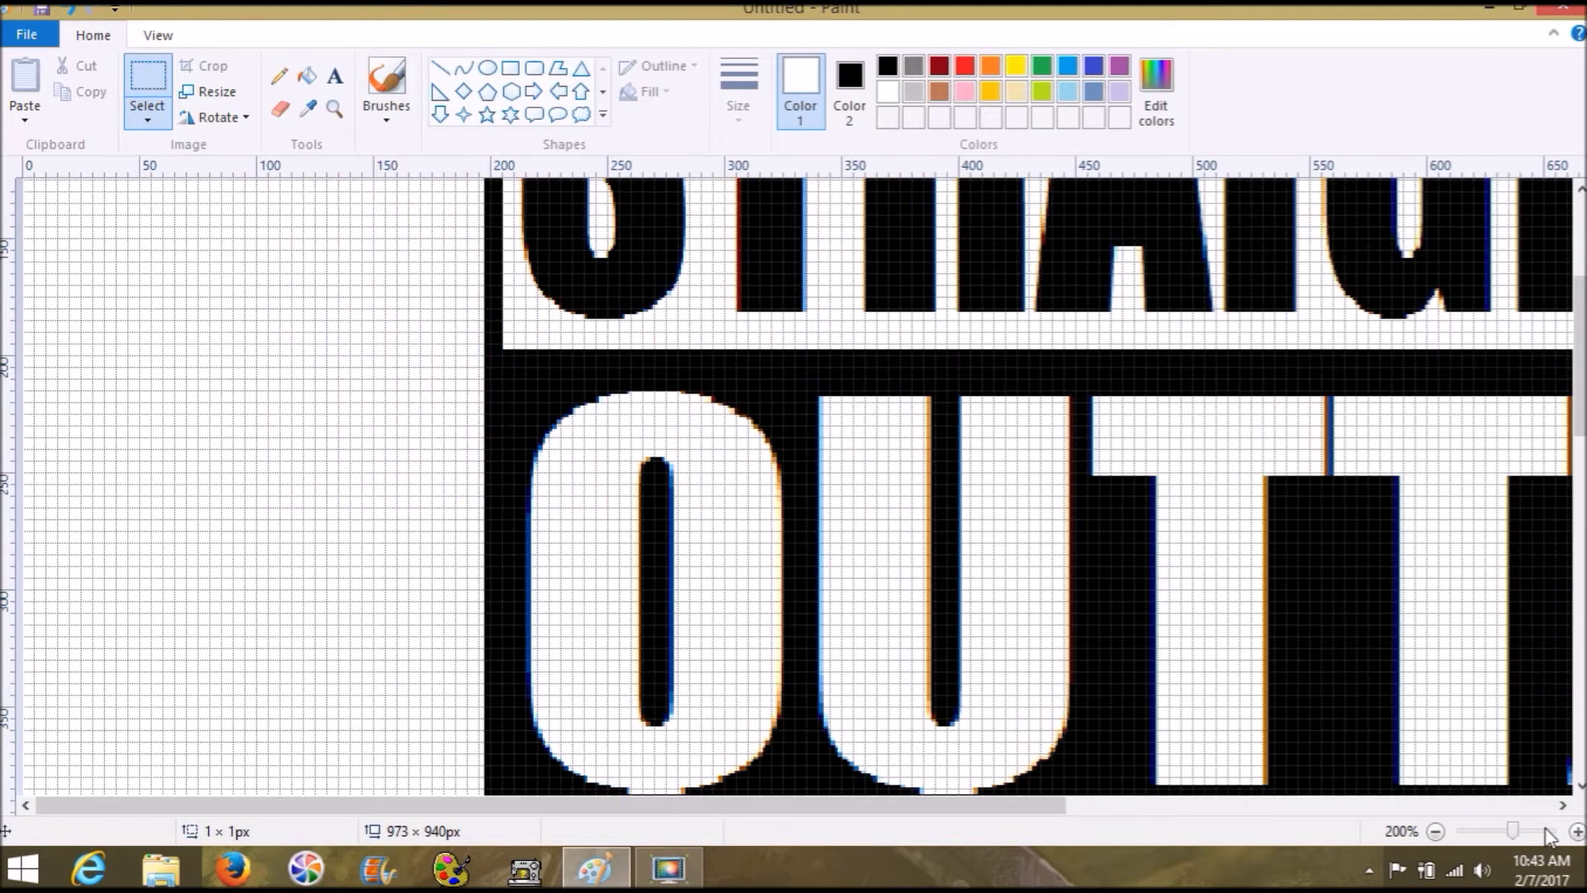
{"action": "left_click_drag", "start_coordinate": [744, 816], "coordinate": [1248, 814]}
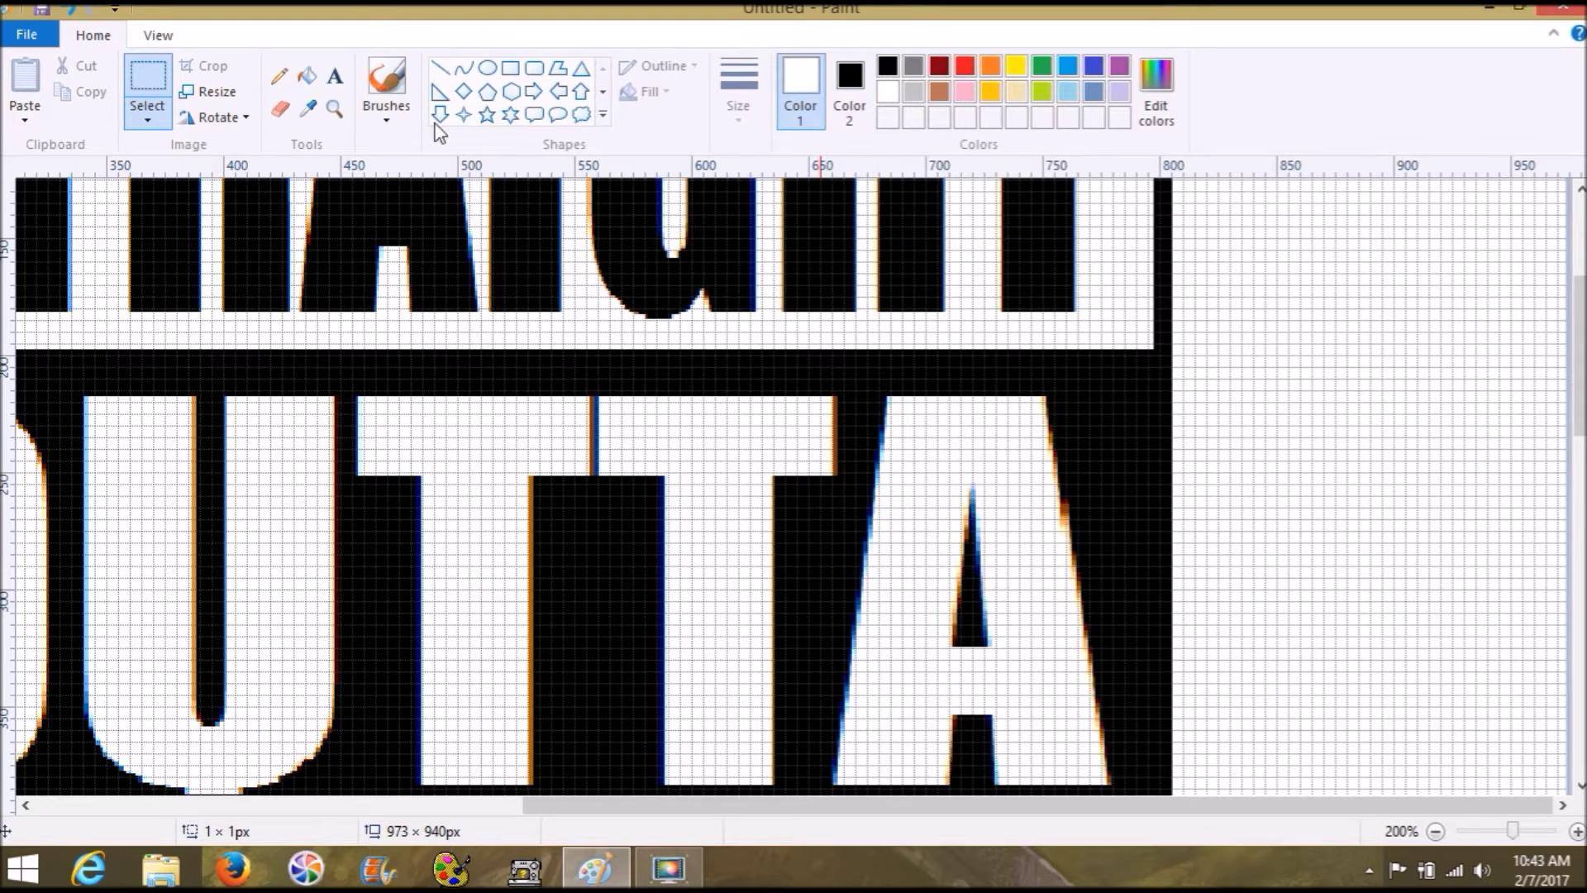
{"action": "left_click", "coordinate": [397, 73]}
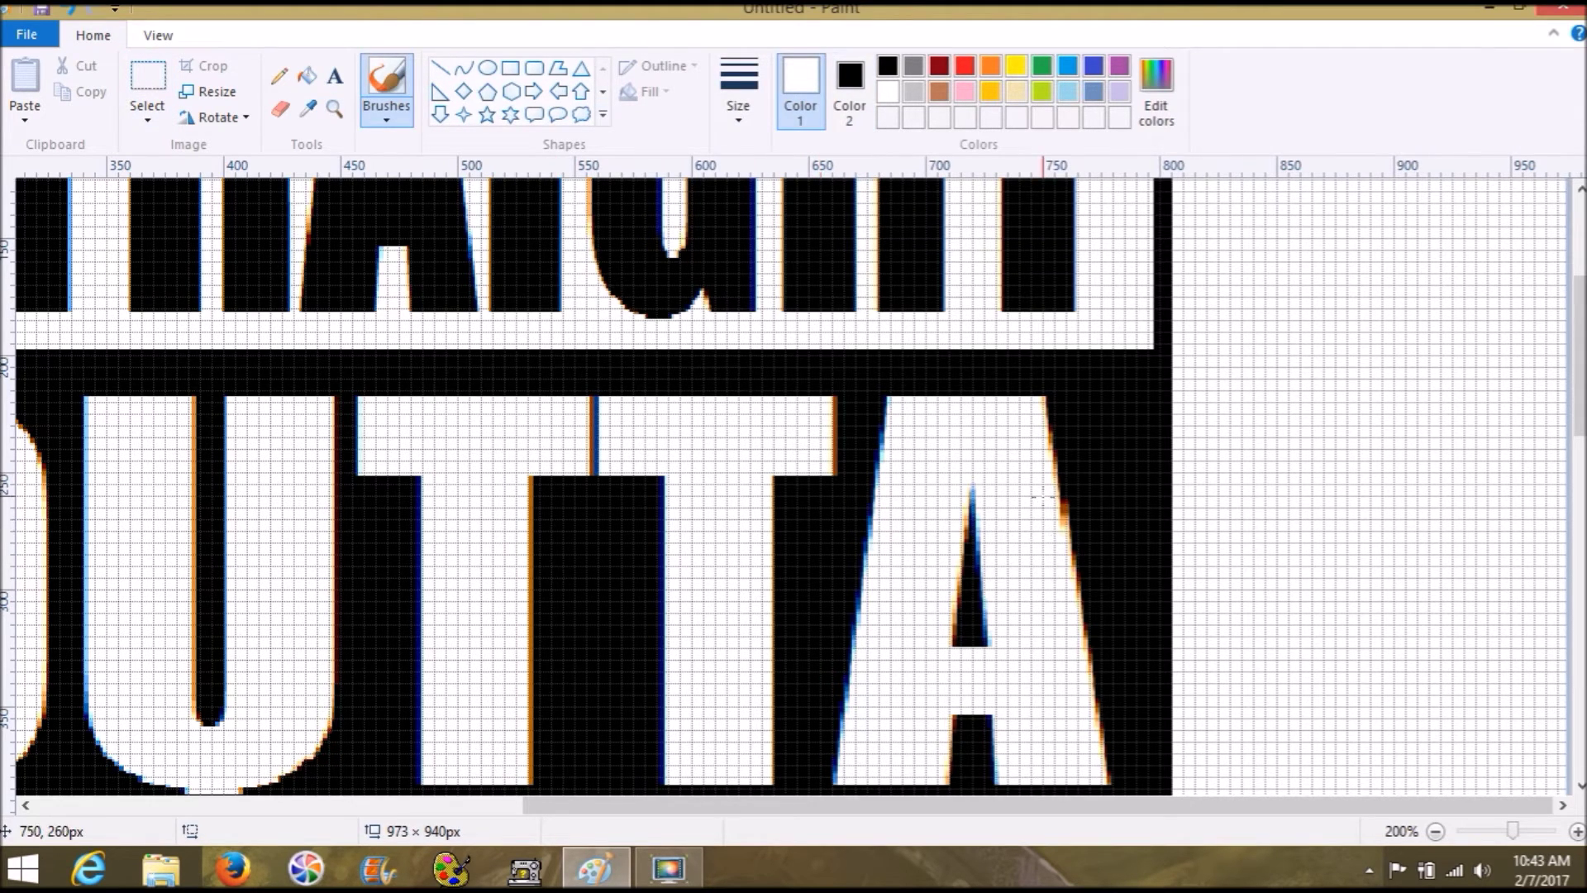
{"action": "left_click", "coordinate": [888, 70]}
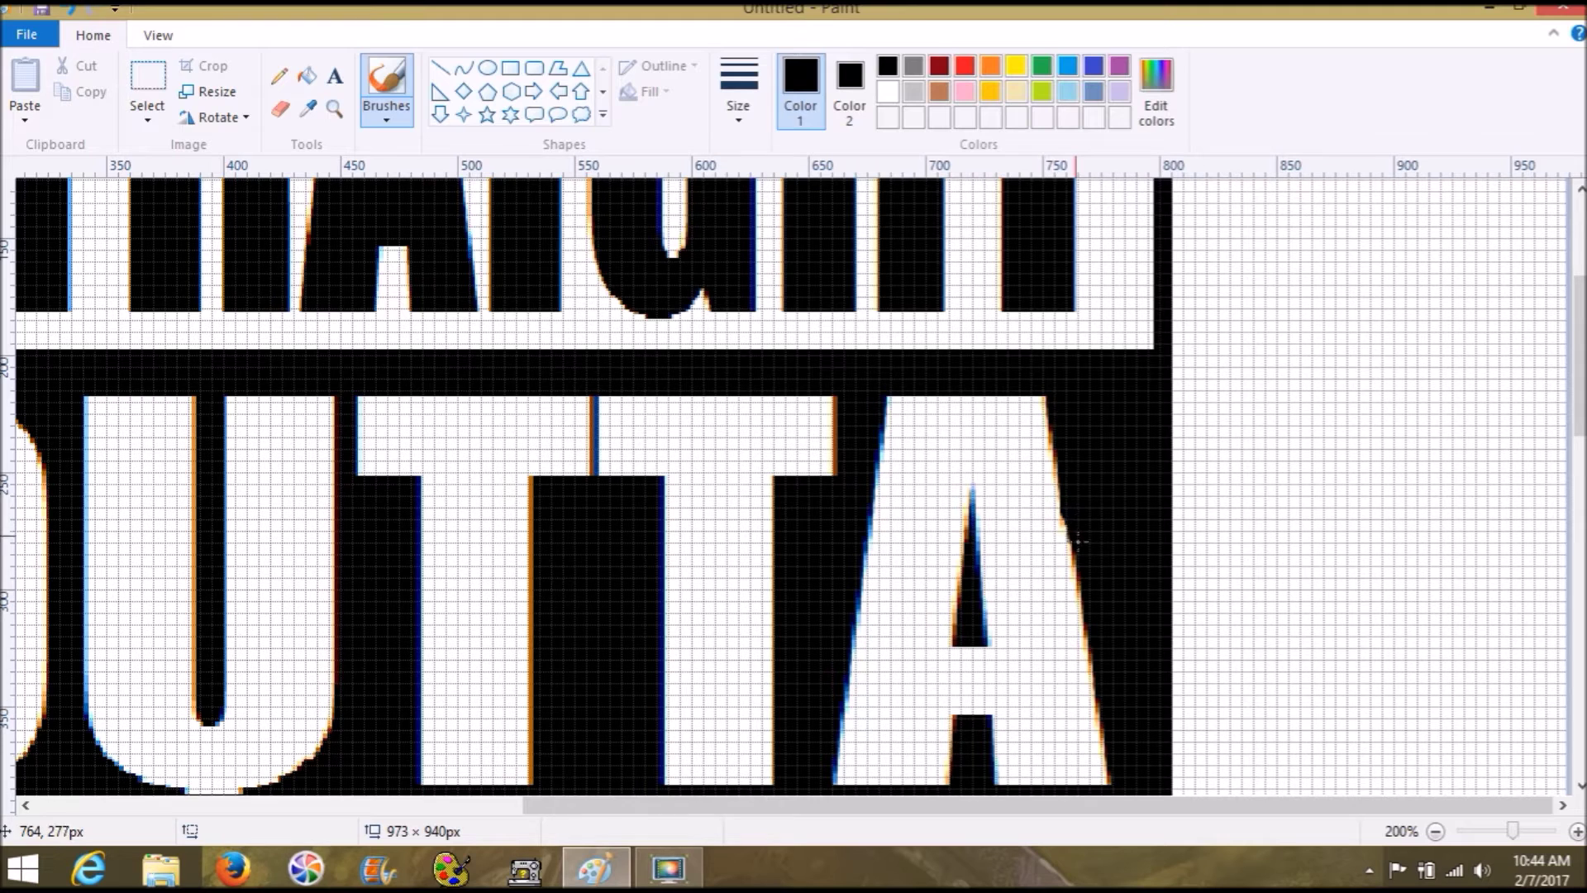
{"action": "left_click_drag", "start_coordinate": [1079, 560], "coordinate": [1083, 585]}
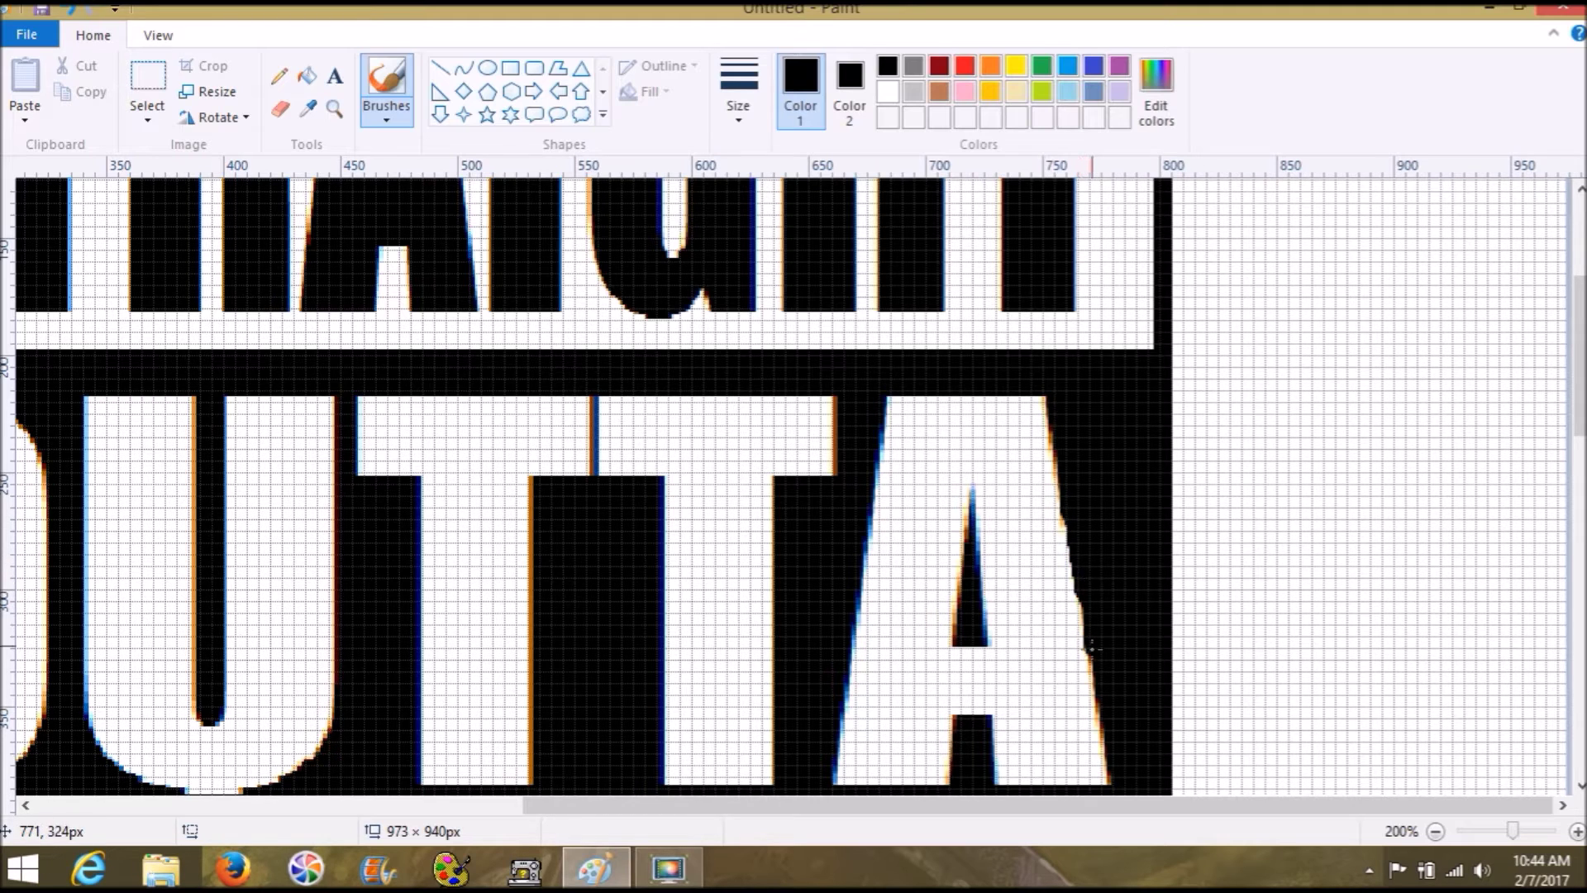
{"action": "key", "text": "ctrl+z"}
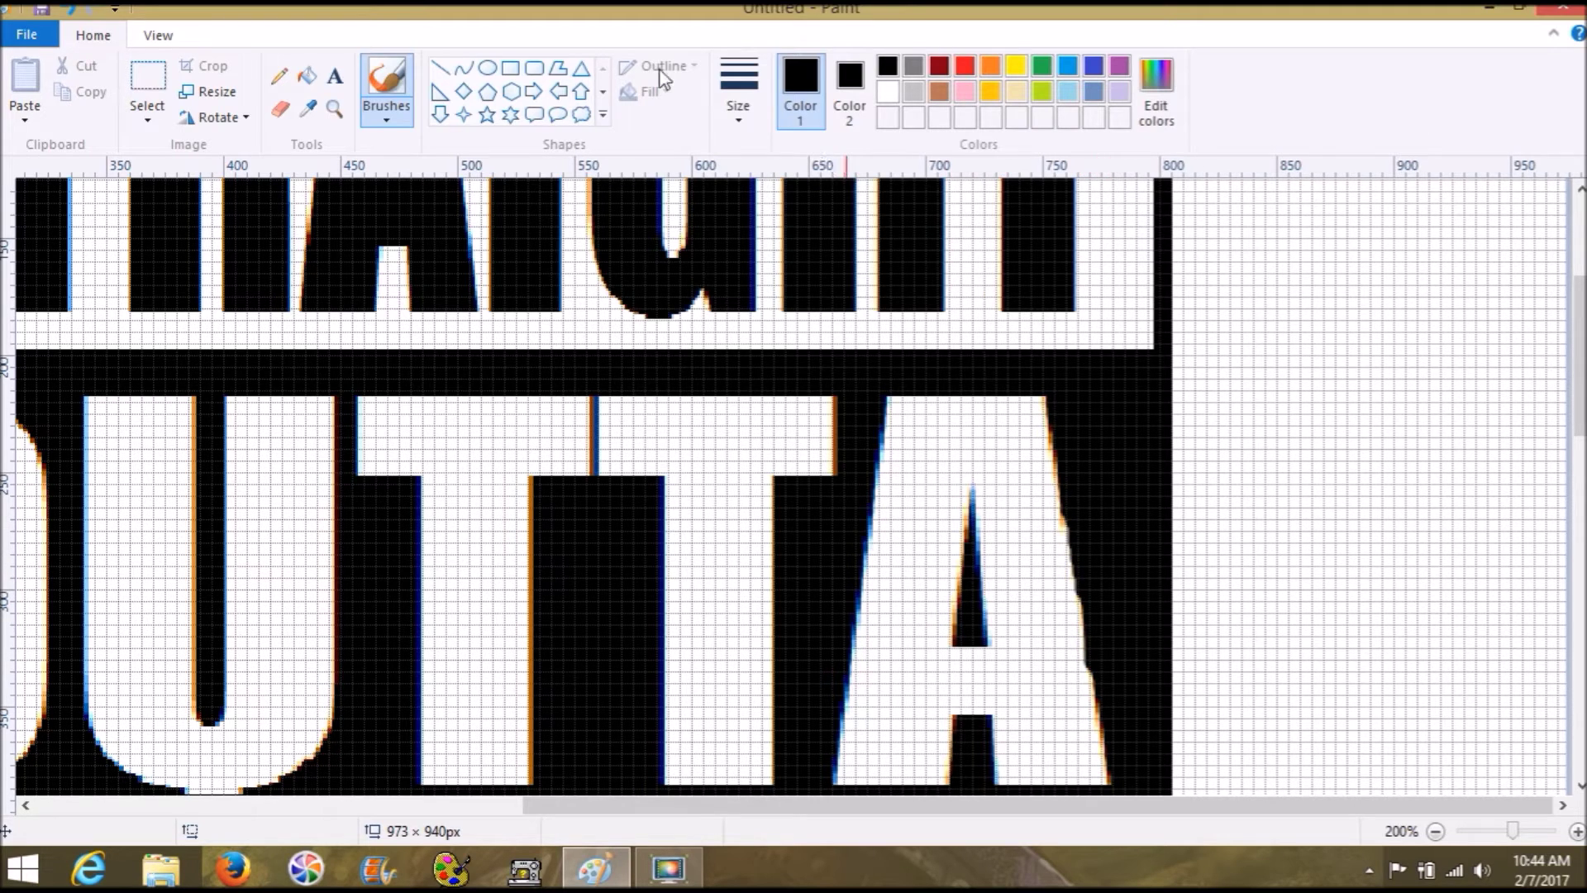
{"action": "left_click", "coordinate": [439, 67]}
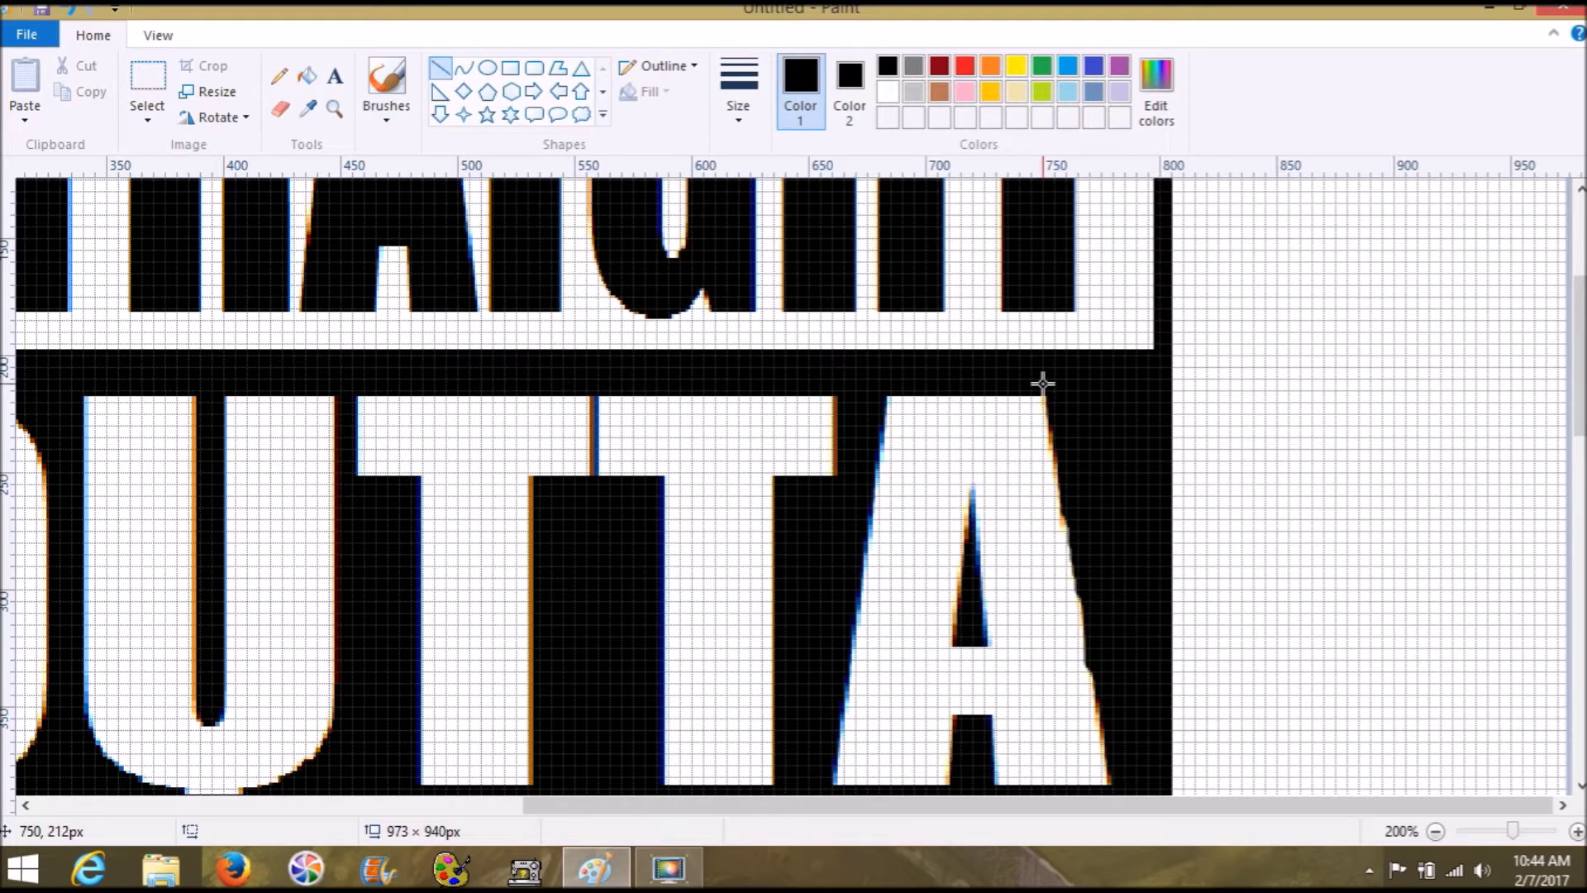
{"action": "left_click_drag", "start_coordinate": [1043, 382], "coordinate": [1120, 793]}
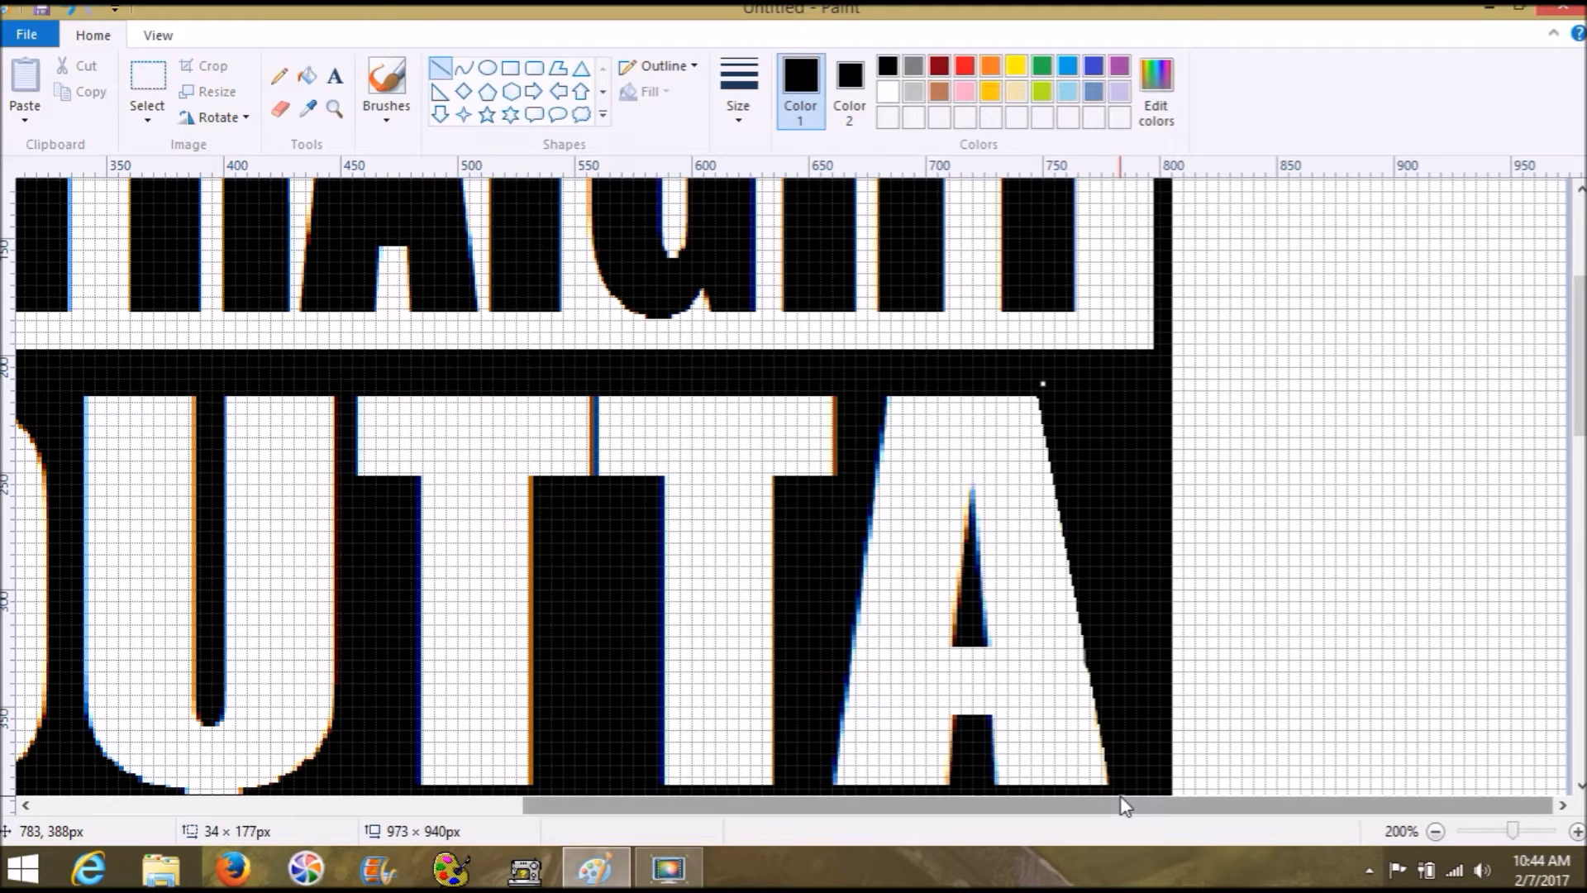
{"action": "left_click", "coordinate": [887, 375]}
{"action": "left_click_drag", "start_coordinate": [888, 385], "coordinate": [825, 786]}
{"action": "left_click", "coordinate": [1158, 485]}
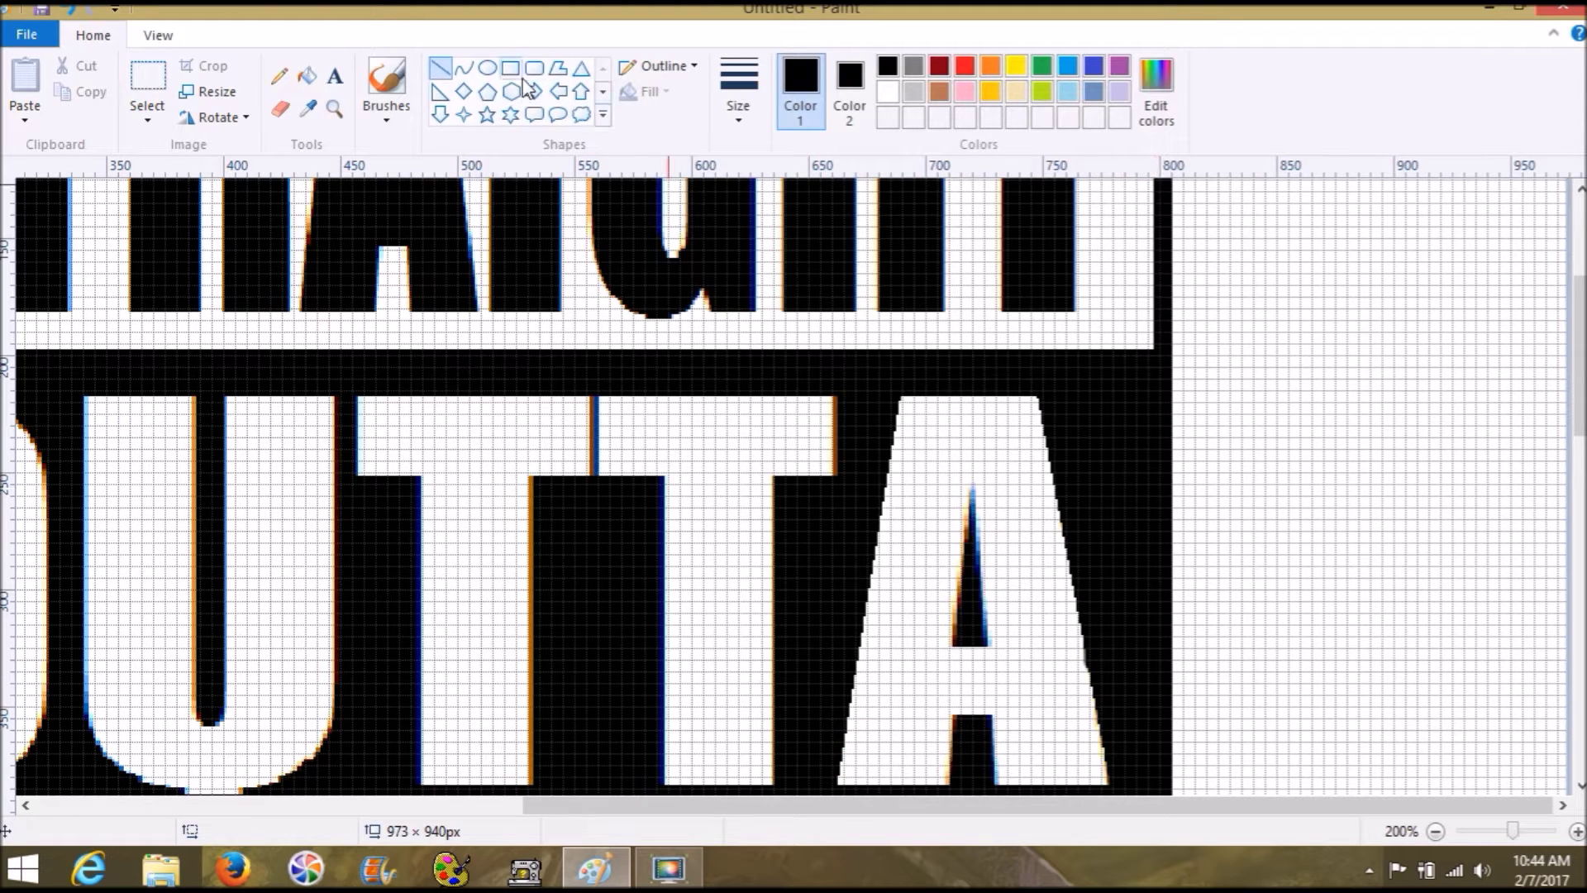
{"action": "left_click", "coordinate": [581, 70]}
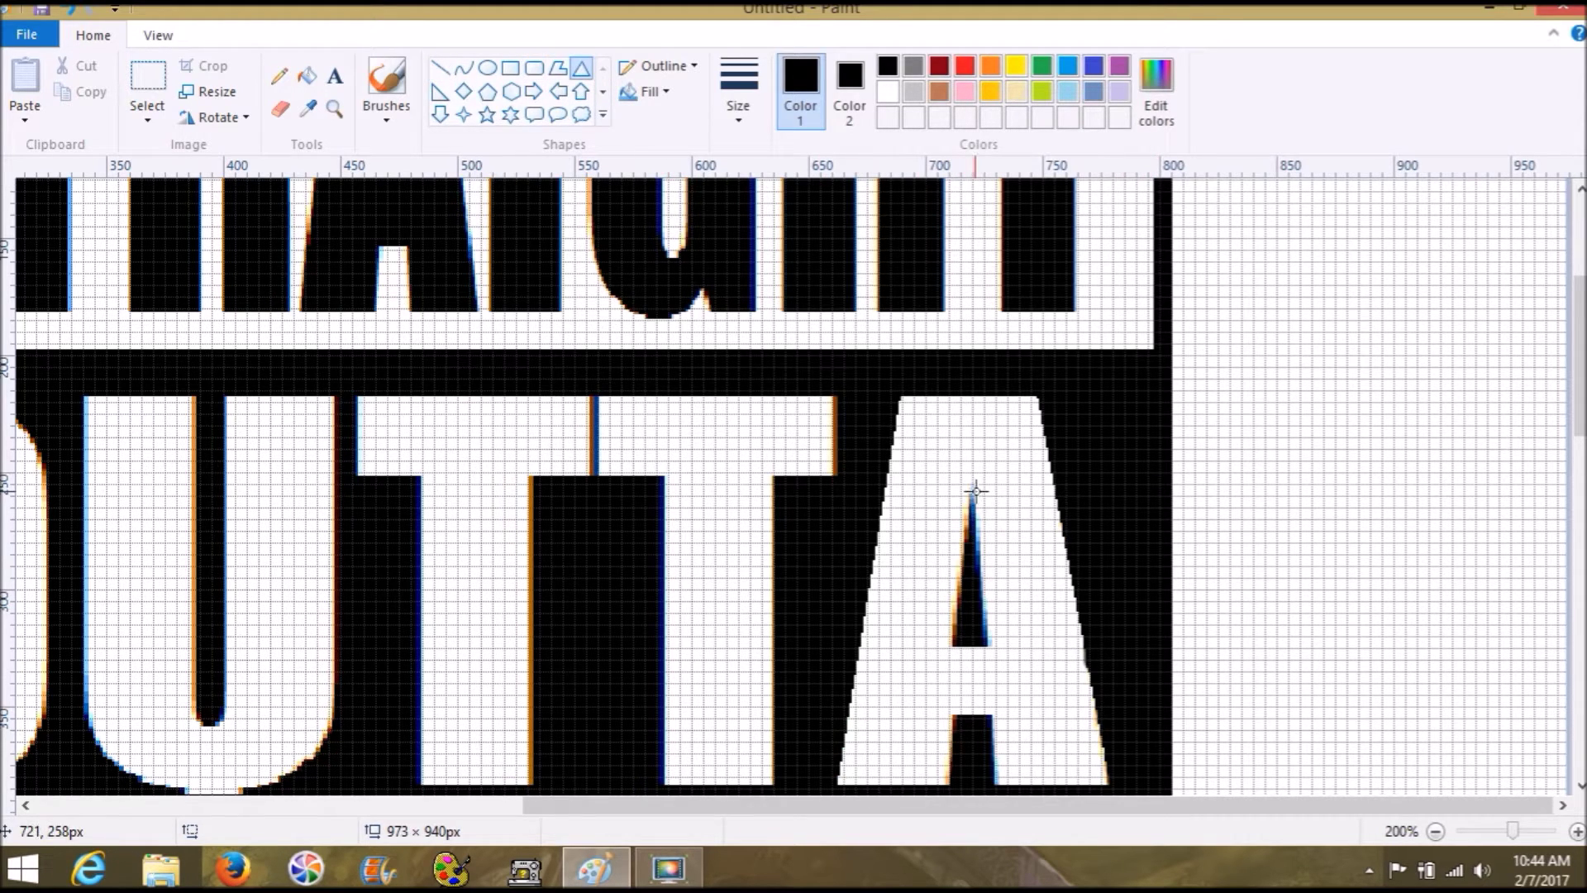
{"action": "left_click_drag", "start_coordinate": [973, 487], "coordinate": [977, 501]}
{"action": "left_click_drag", "start_coordinate": [946, 584], "coordinate": [949, 653]}
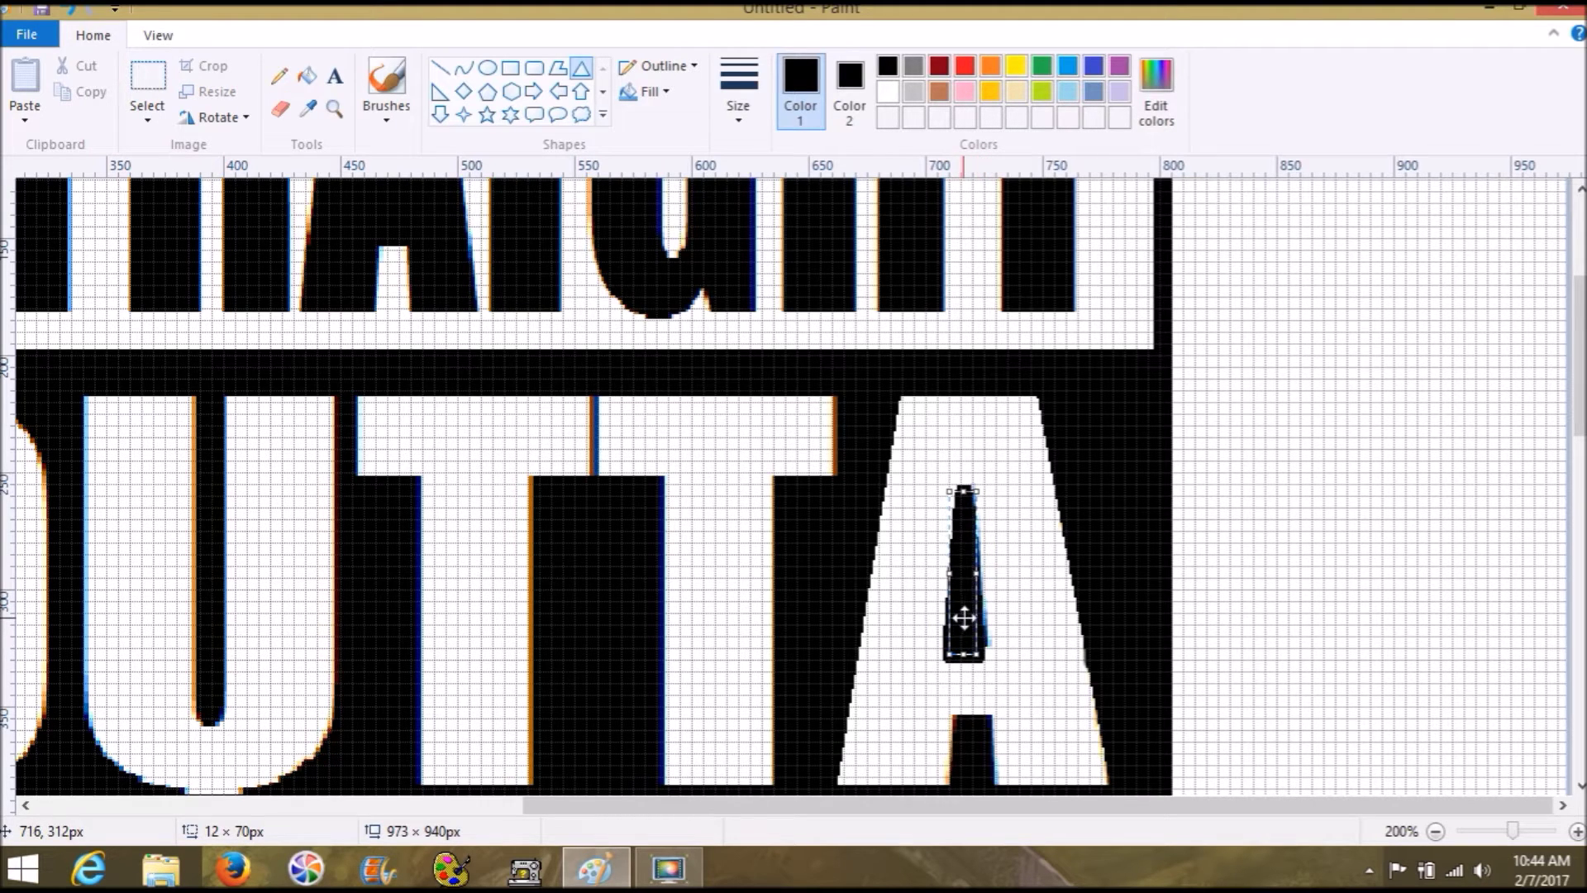
{"action": "left_click_drag", "start_coordinate": [963, 618], "coordinate": [968, 614]}
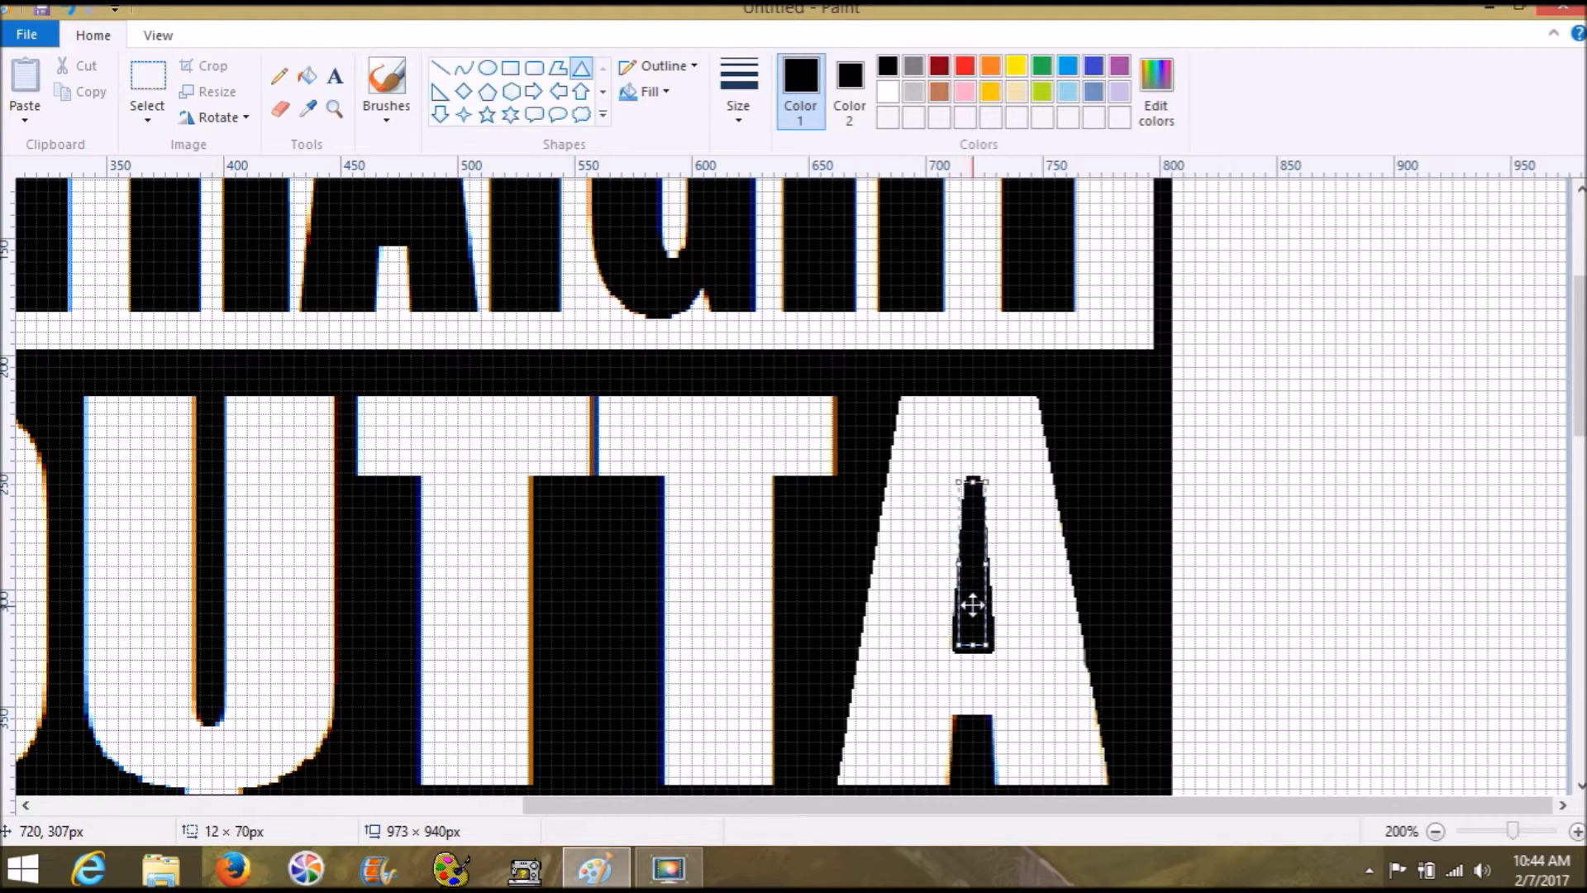
{"action": "left_click_drag", "start_coordinate": [973, 605], "coordinate": [973, 604]}
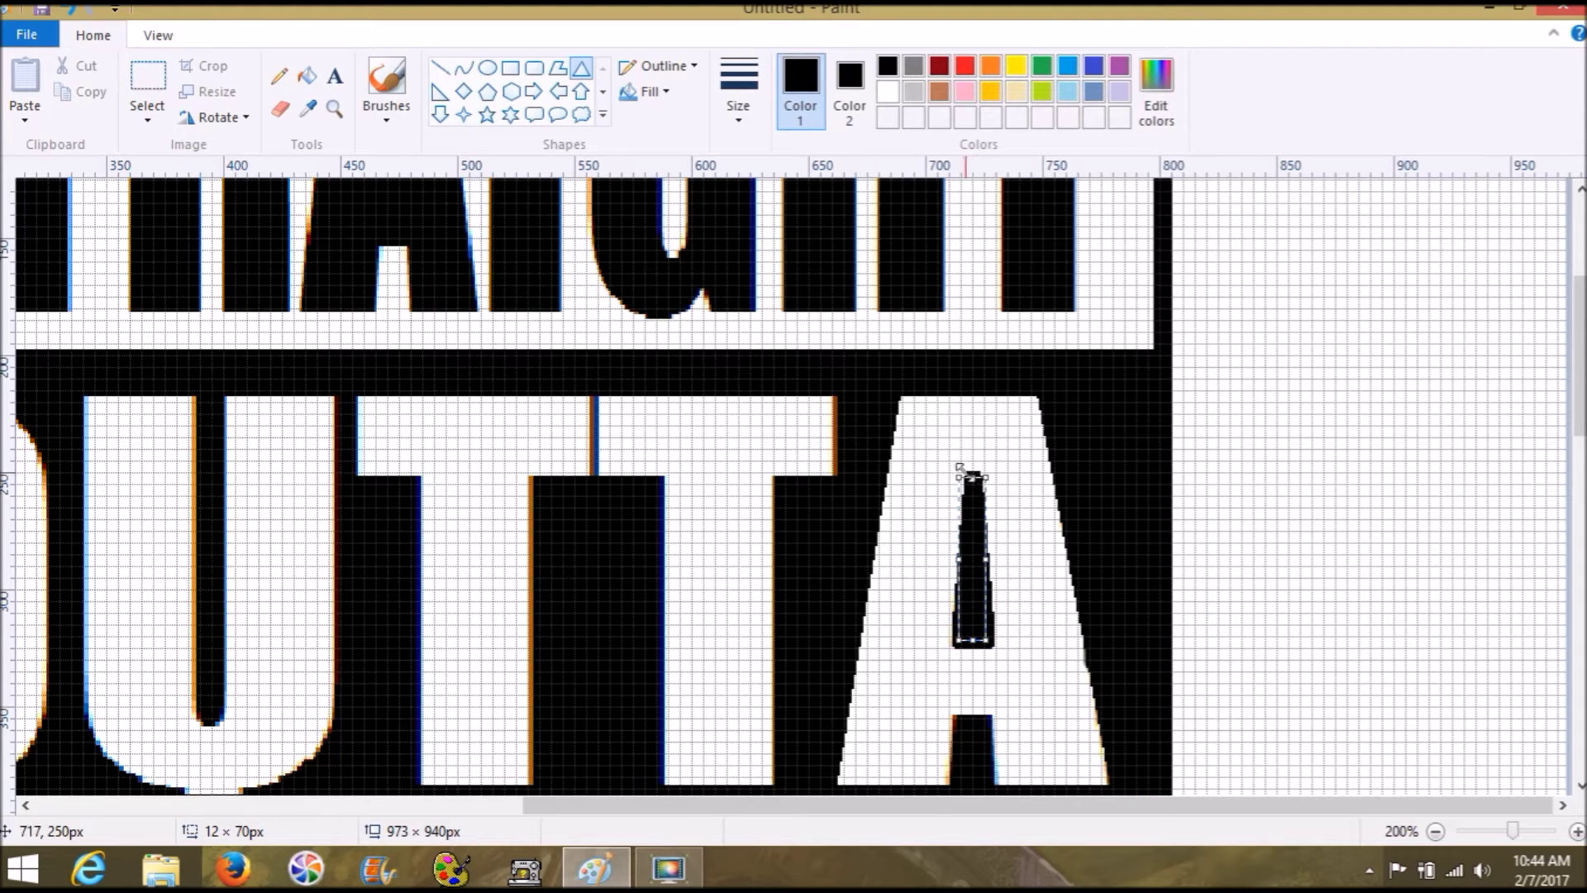
{"action": "mouse_move", "coordinate": [973, 477]}
{"action": "left_mouse_down"}
{"action": "mouse_move", "coordinate": [976, 504]}
{"action": "mouse_move", "coordinate": [974, 486]}
{"action": "left_mouse_up"}
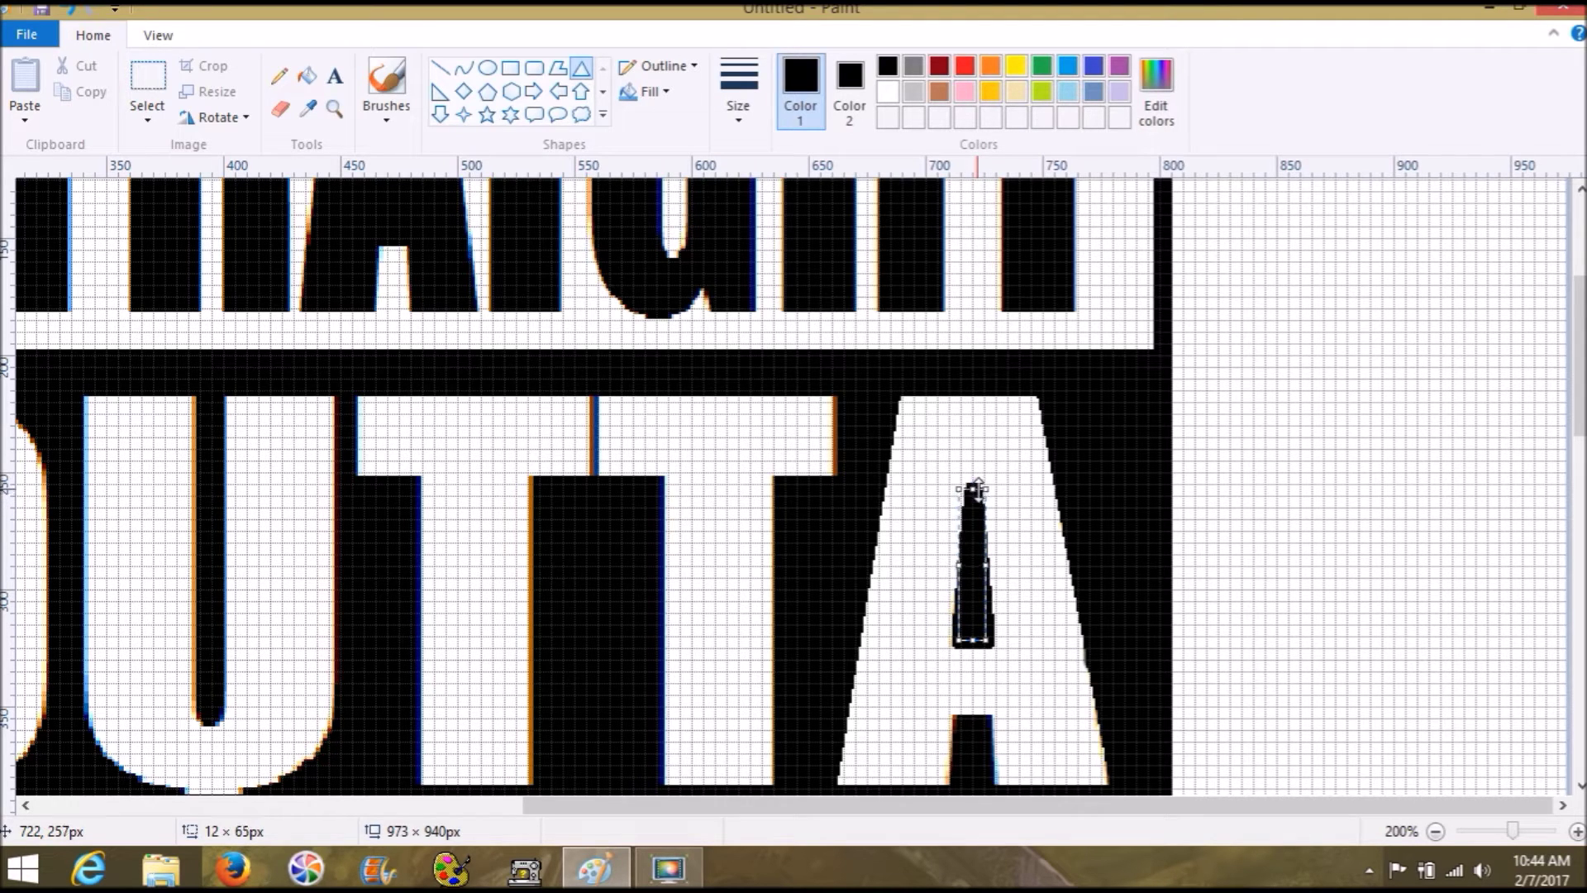
{"action": "left_click", "coordinate": [1185, 474]}
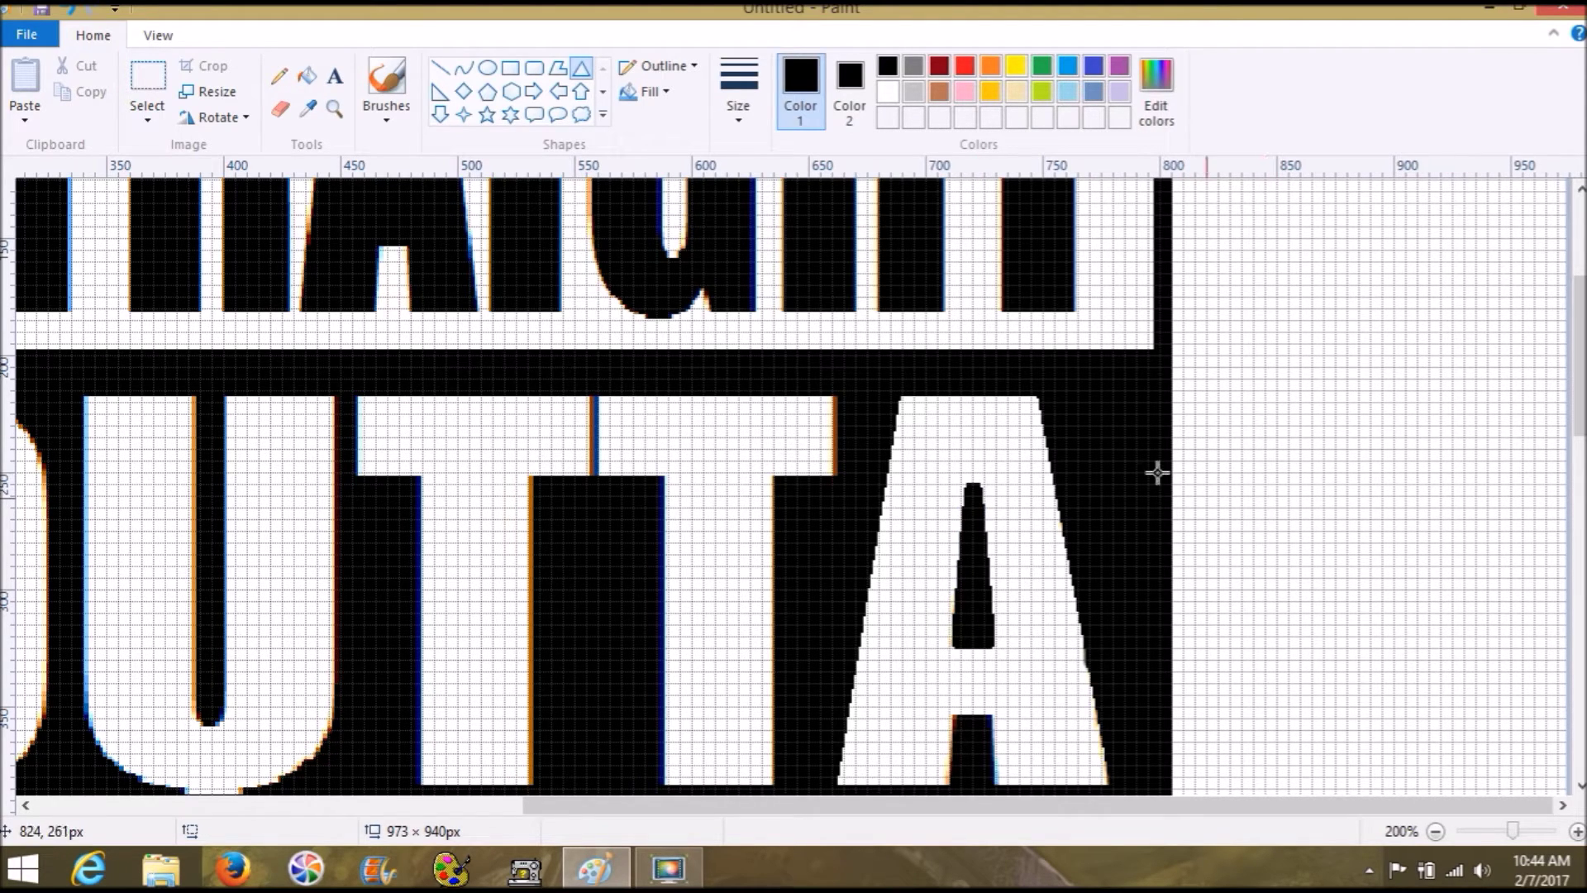
{"action": "left_click", "coordinate": [73, 11]}
{"action": "left_click", "coordinate": [72, 11]}
{"action": "left_click", "coordinate": [73, 12]}
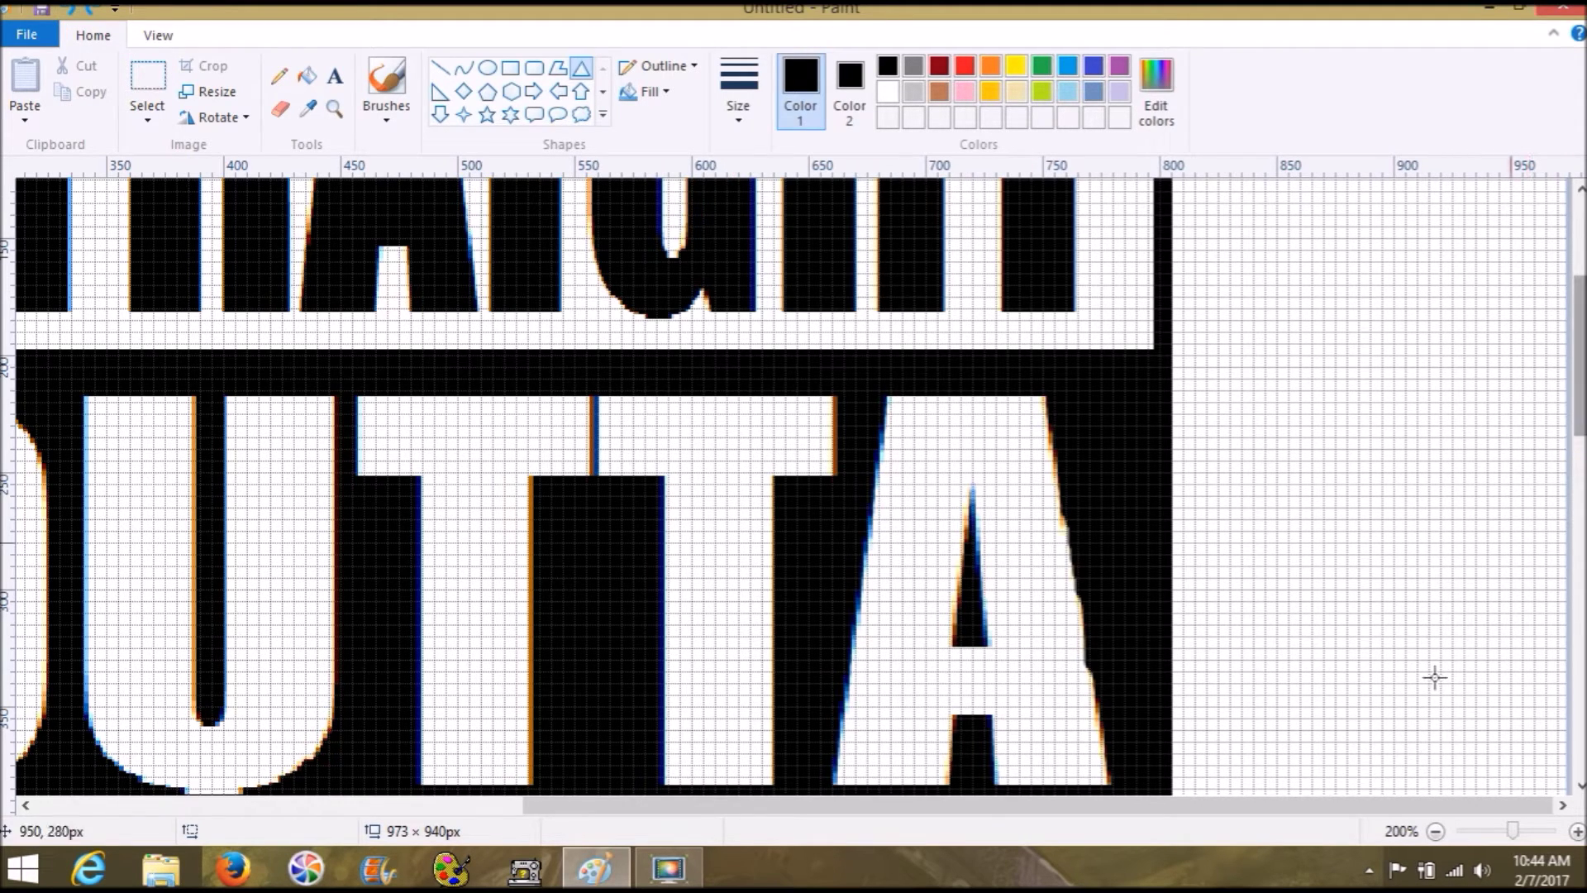
{"action": "left_click", "coordinate": [1479, 832]}
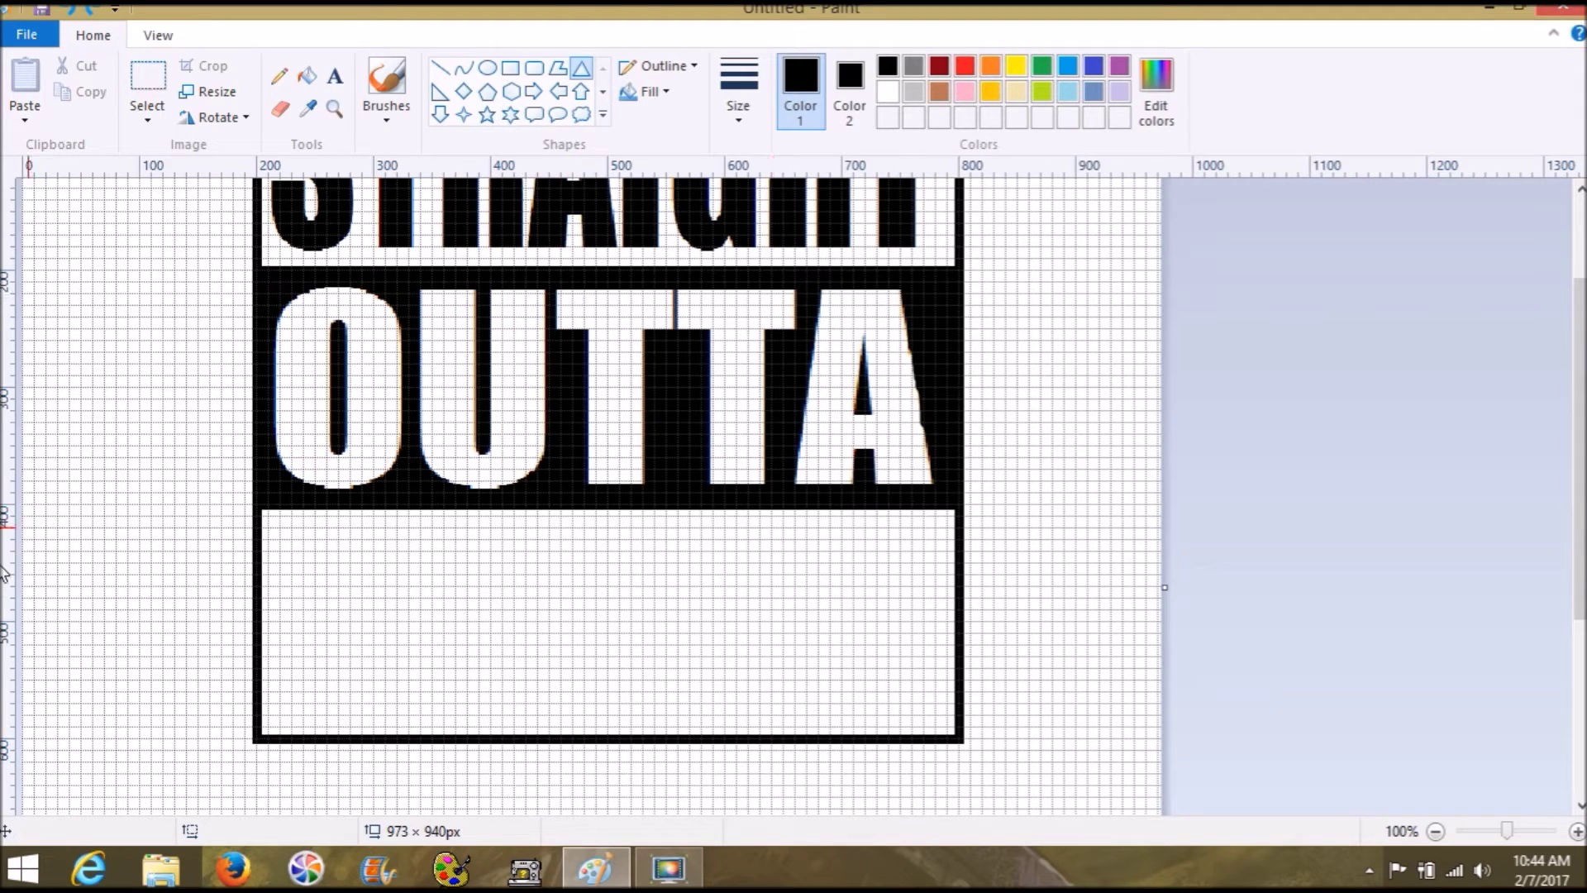
{"action": "left_click", "coordinate": [334, 76]}
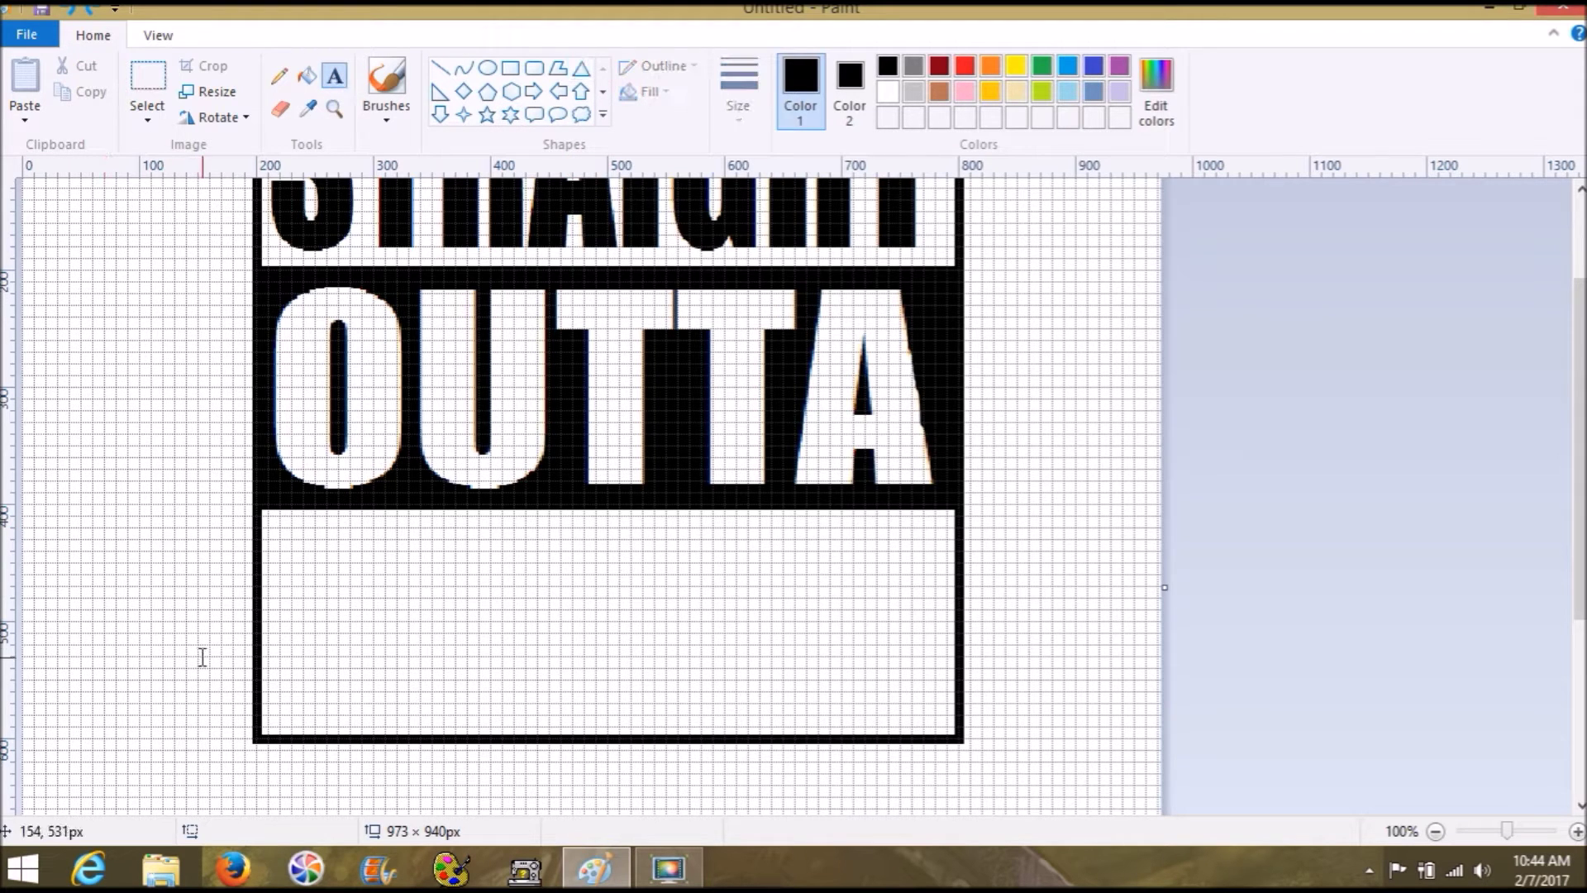
{"action": "left_click", "coordinate": [275, 588]}
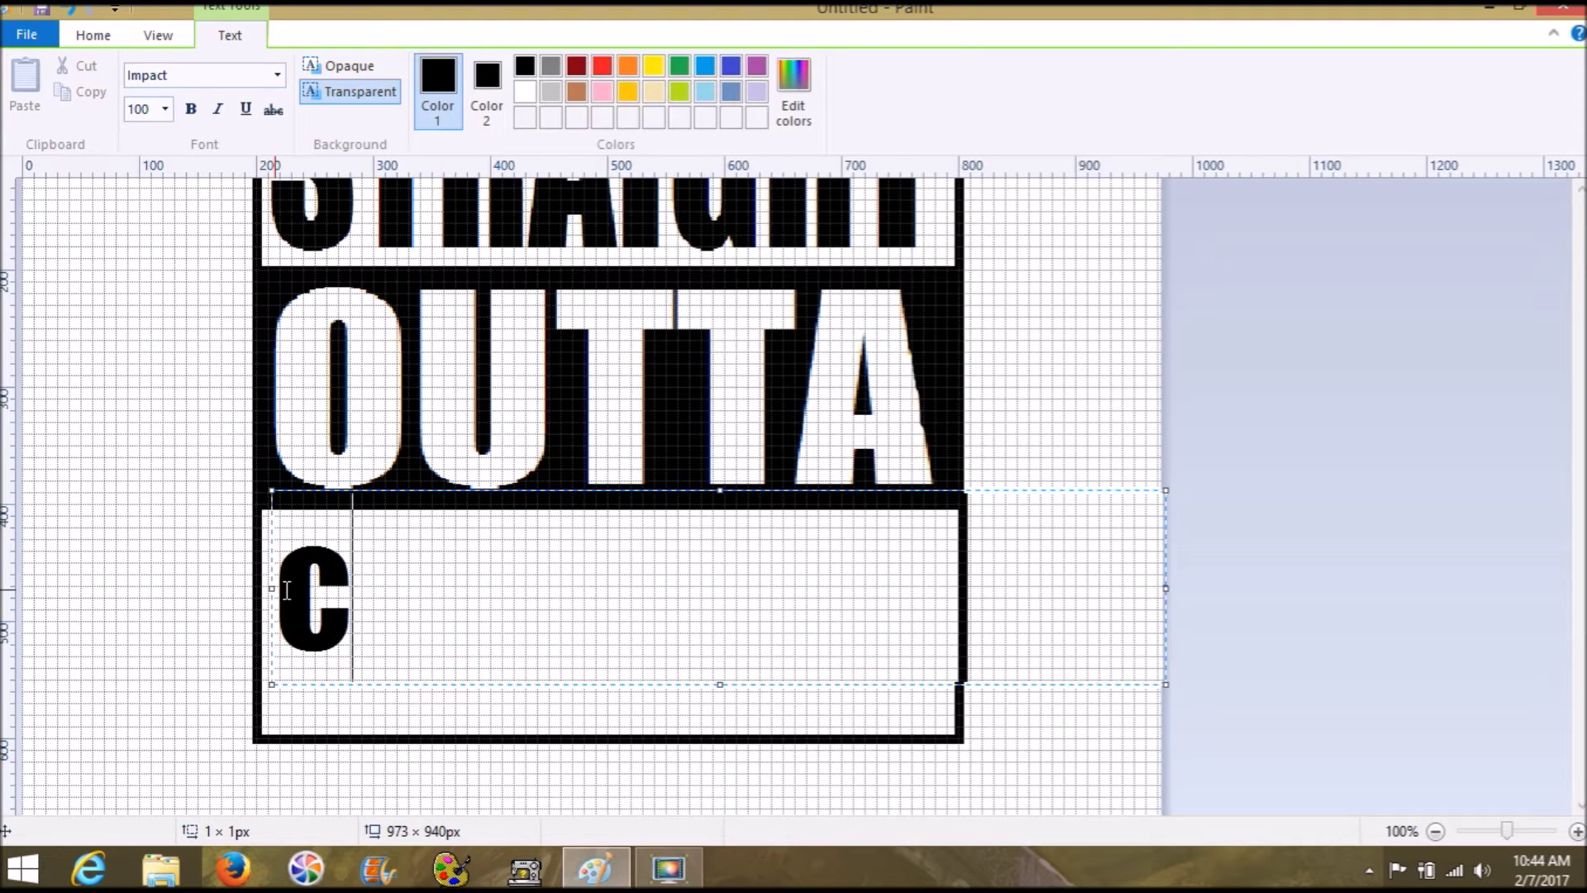
{"action": "key", "text": "BackSpace"}
{"action": "type", "text": "CALI"}
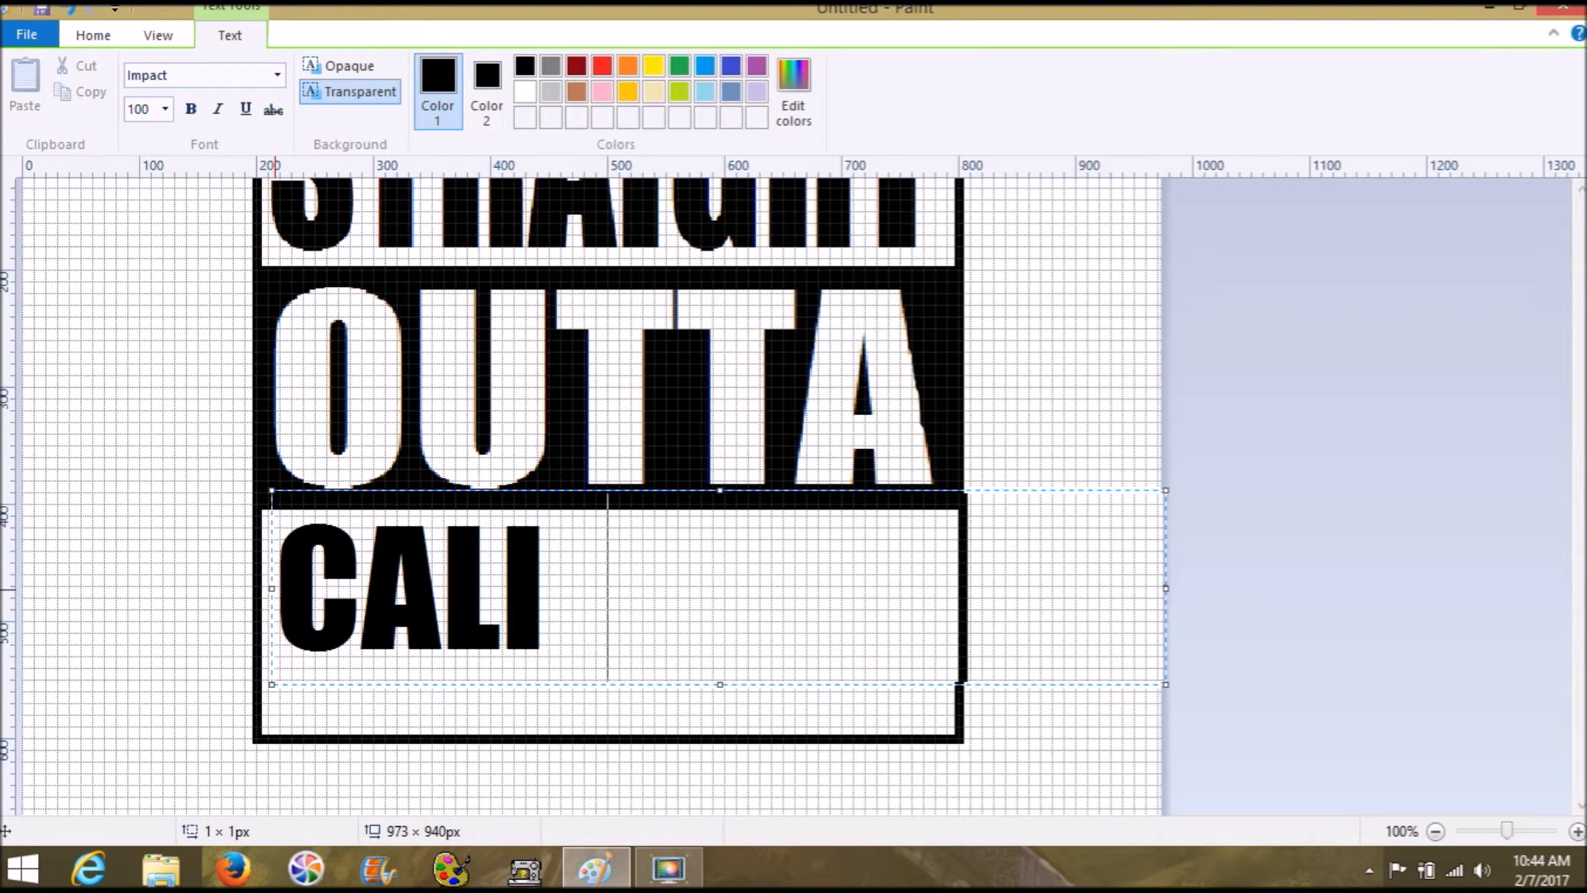
{"action": "type", "text": "FORNIA"}
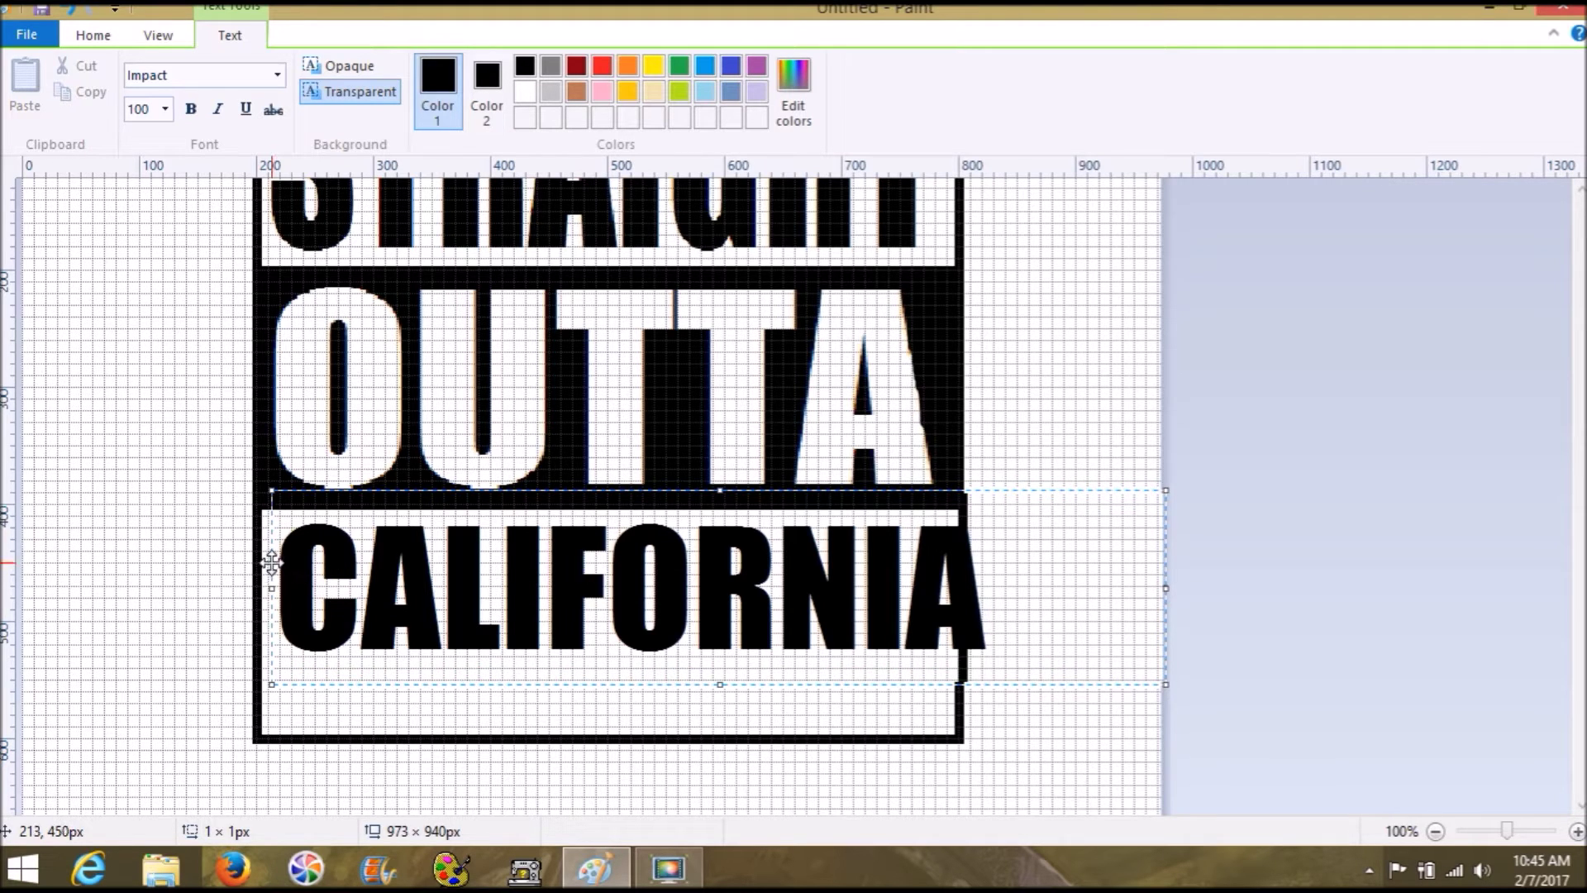
{"action": "left_click_drag", "start_coordinate": [270, 562], "coordinate": [209, 709]}
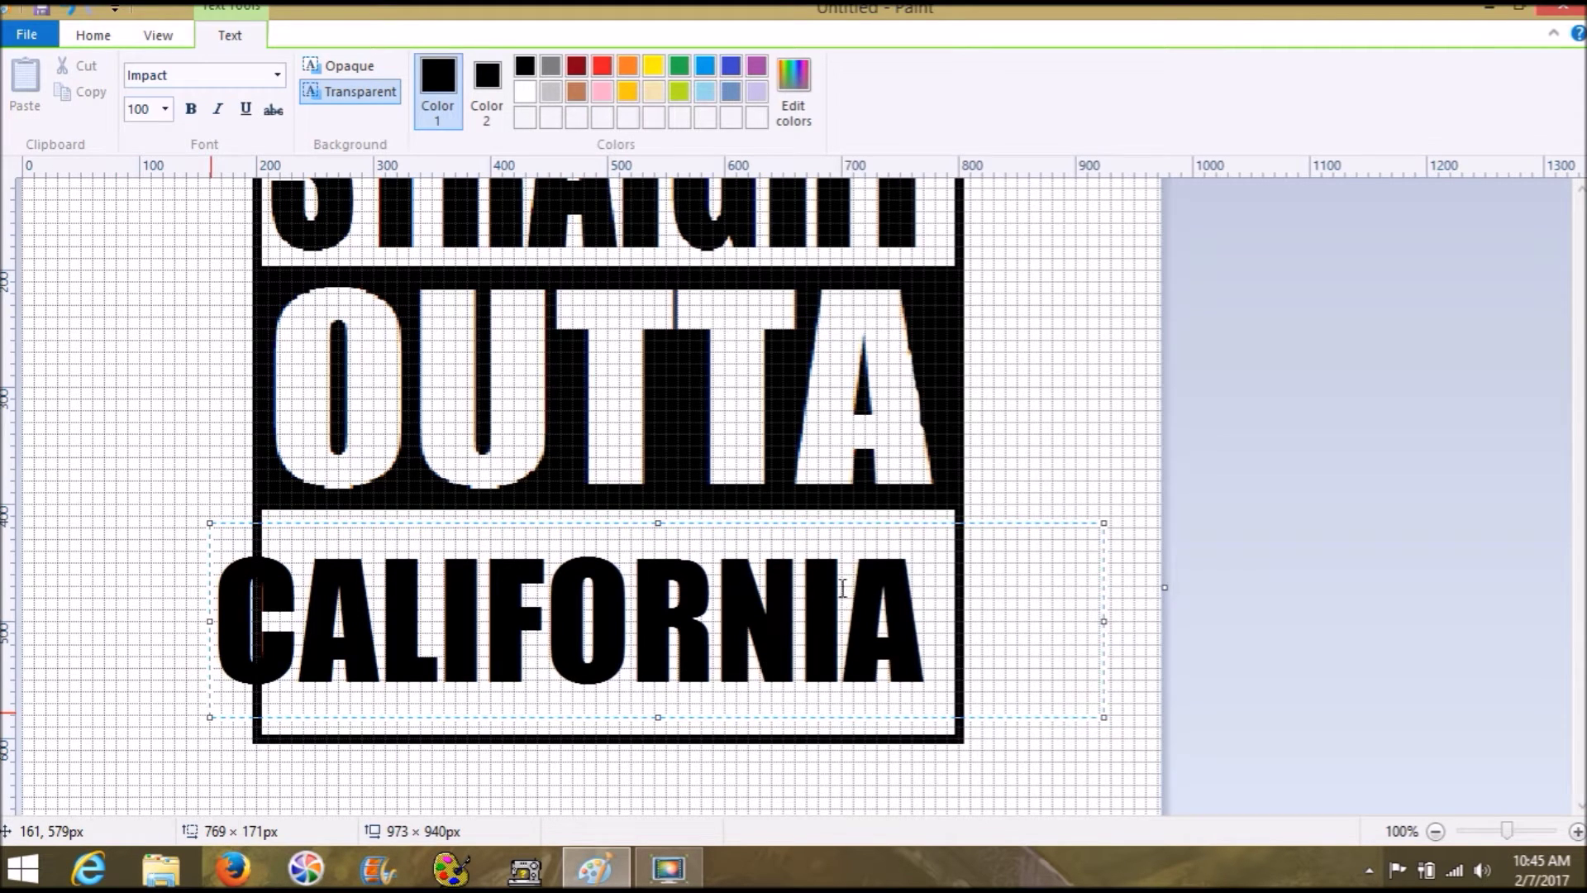
{"action": "left_click", "coordinate": [1034, 425]}
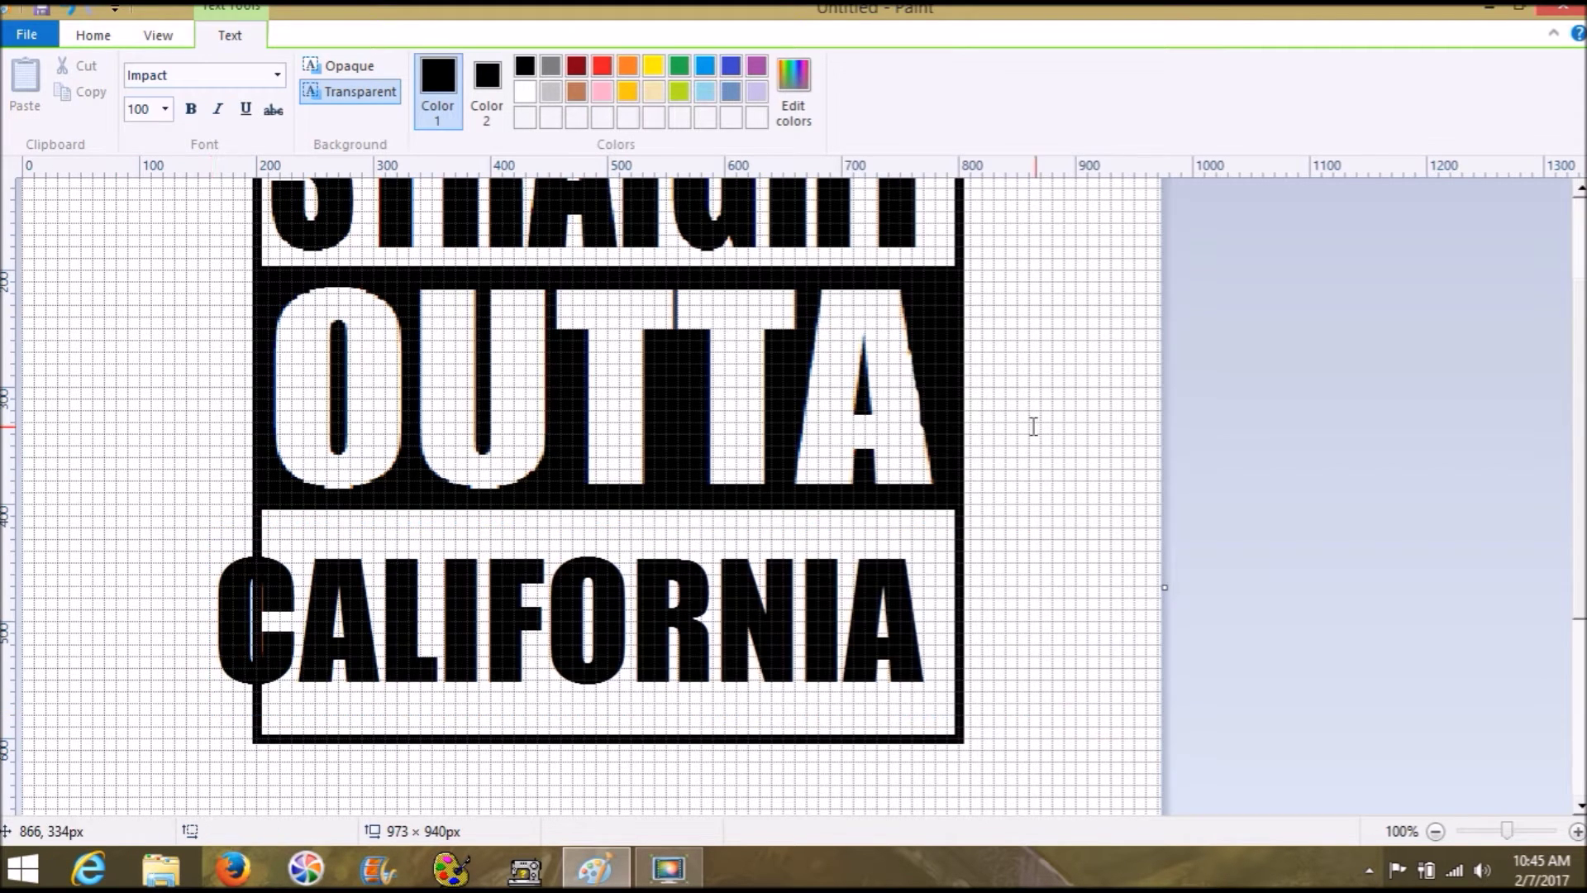
{"action": "left_click", "coordinate": [68, 12]}
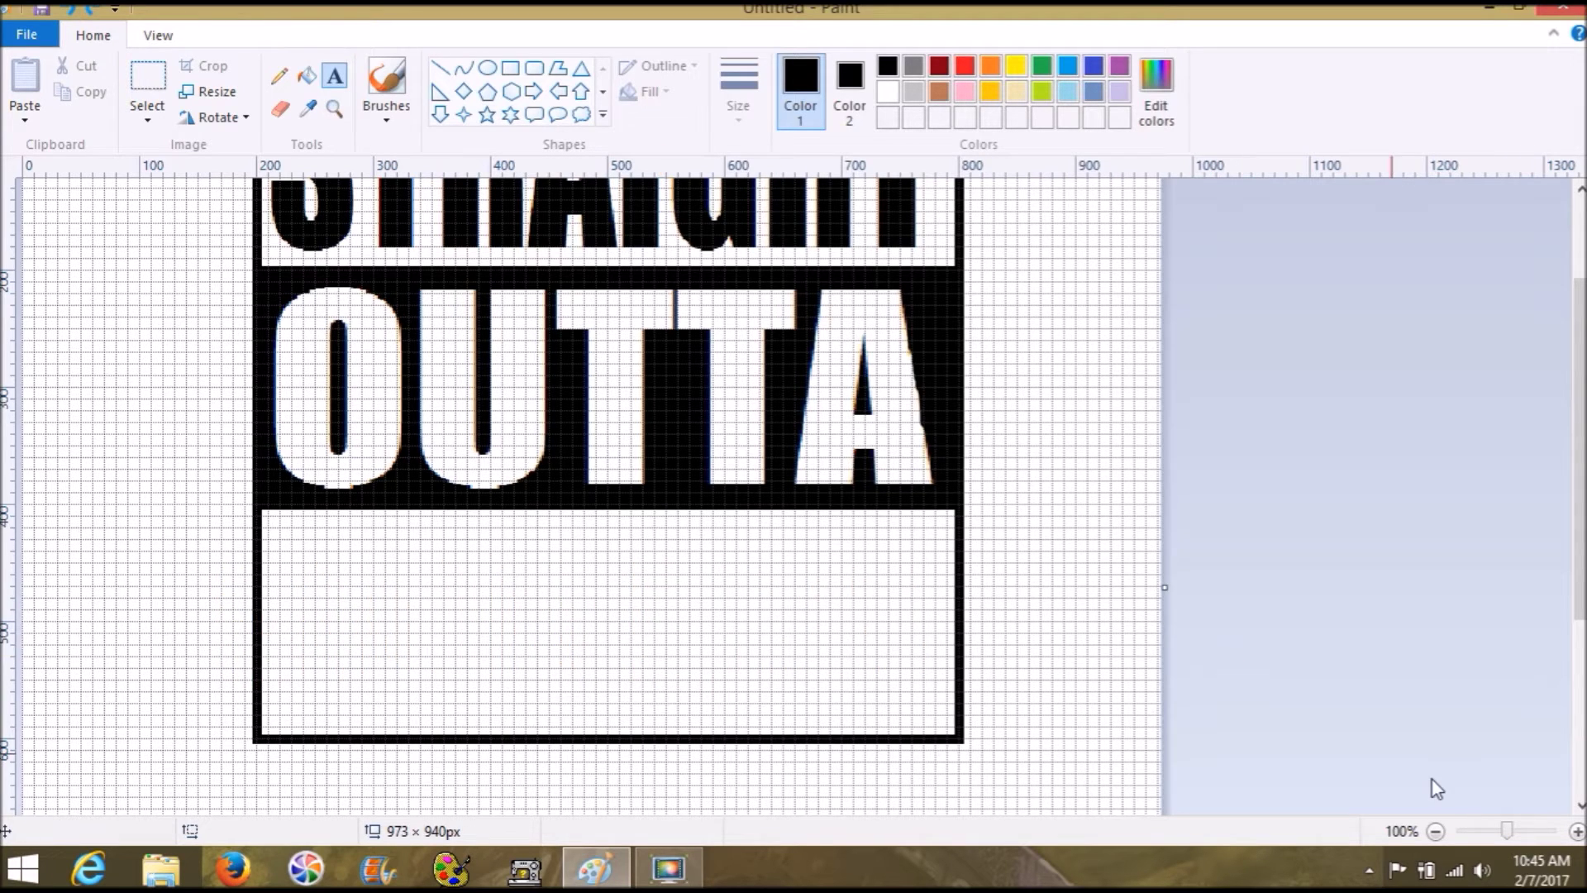
At 50% zoom, type CALIFORNIA in Impact 100 below the frame and shrink the box to one line
{"action": "left_click", "coordinate": [1484, 837]}
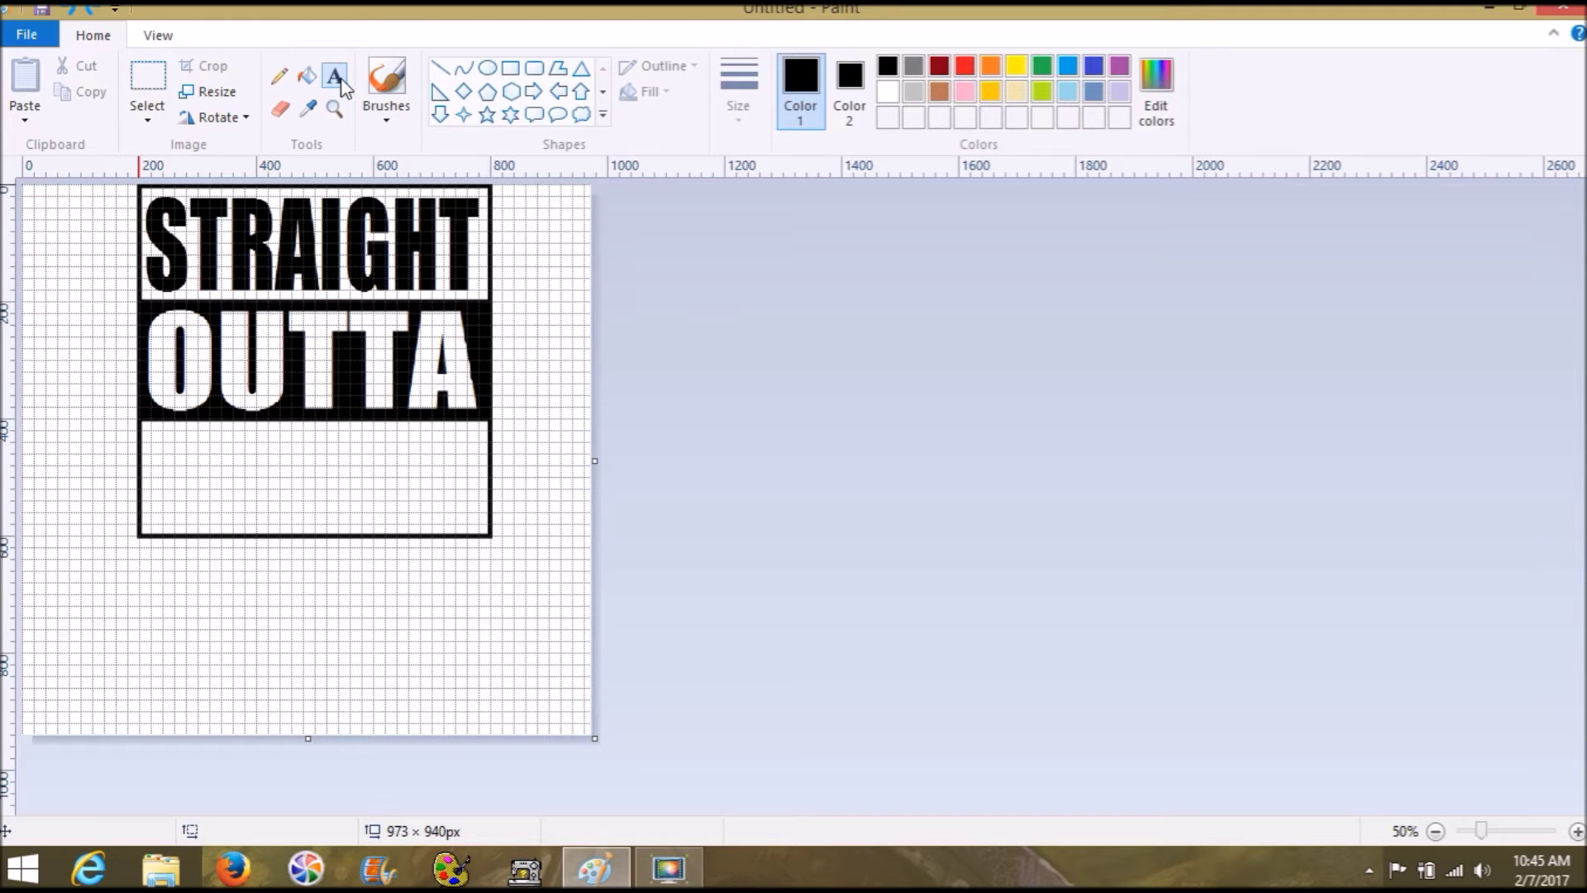
{"action": "left_click", "coordinate": [55, 621]}
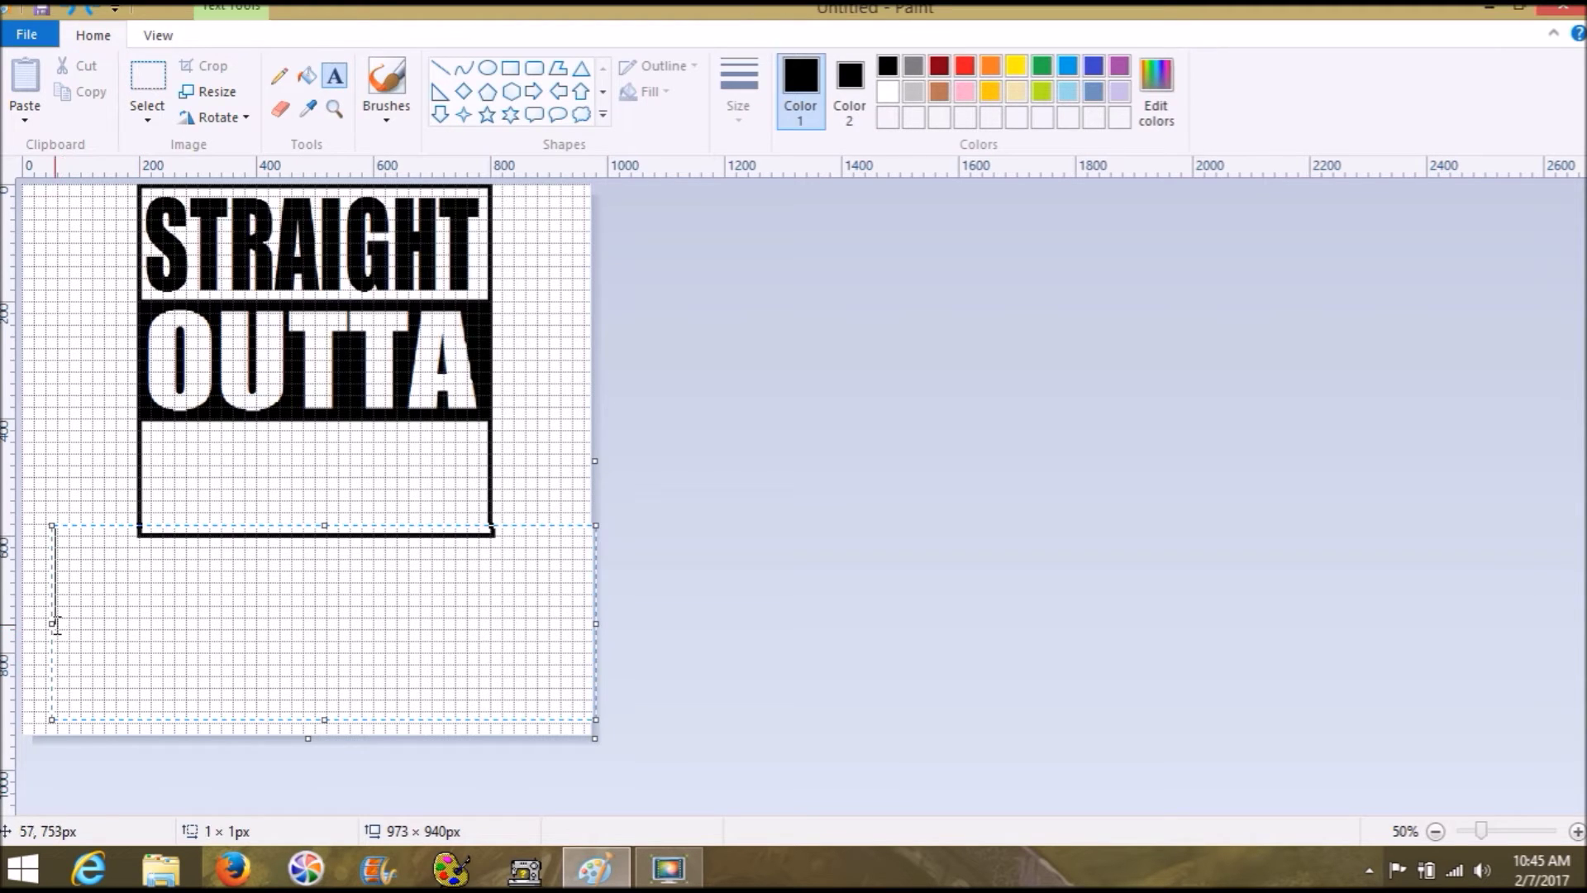
{"action": "left_click_drag", "start_coordinate": [71, 525], "coordinate": [72, 544]}
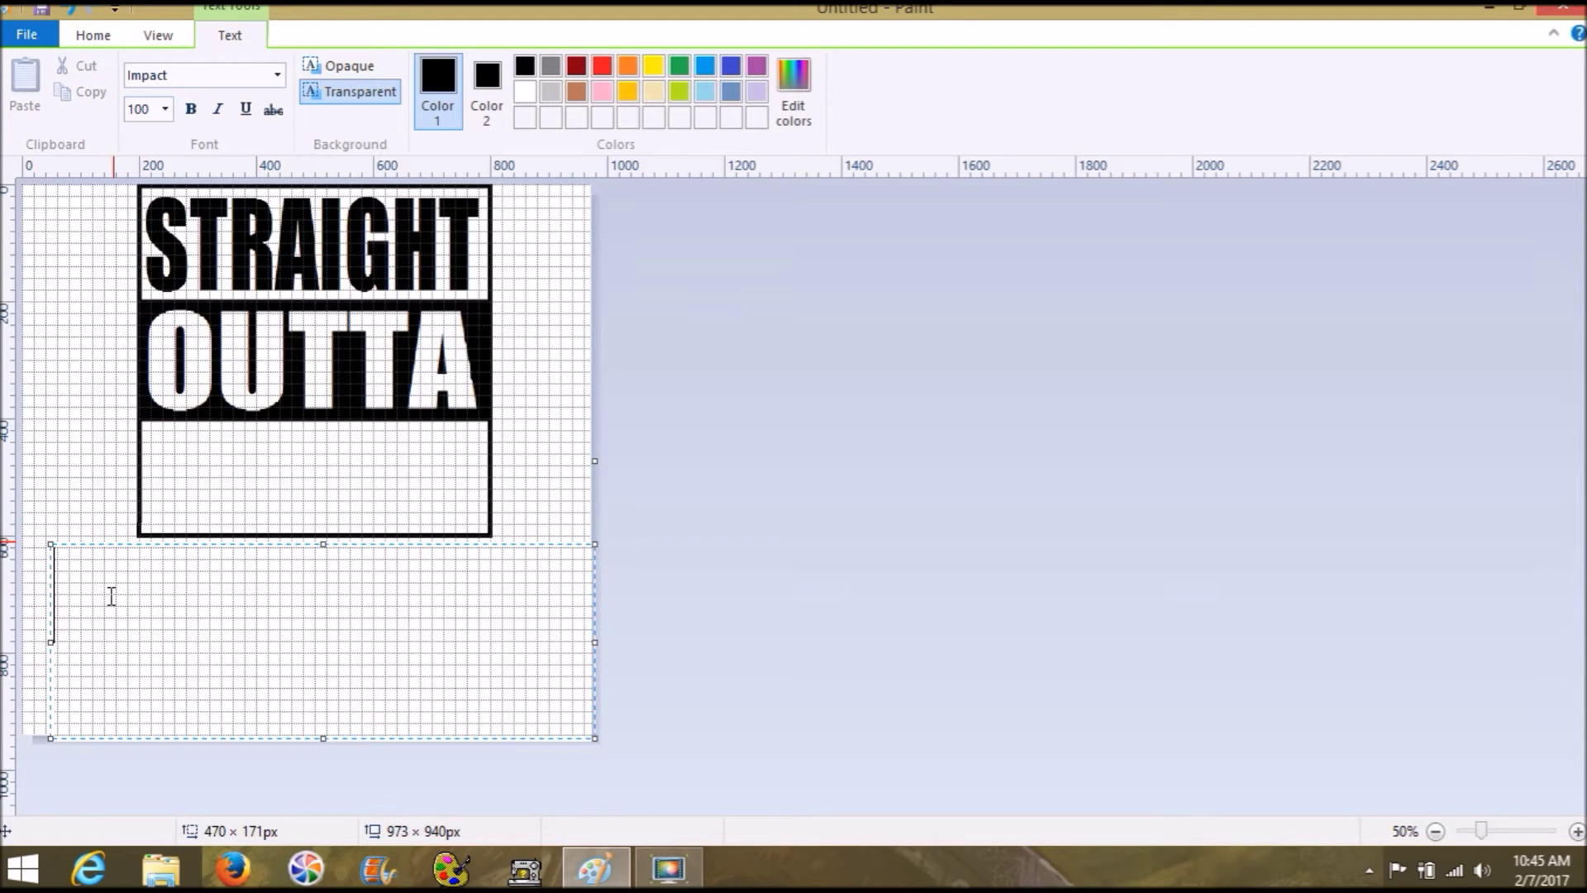
{"action": "type", "text": "CA"}
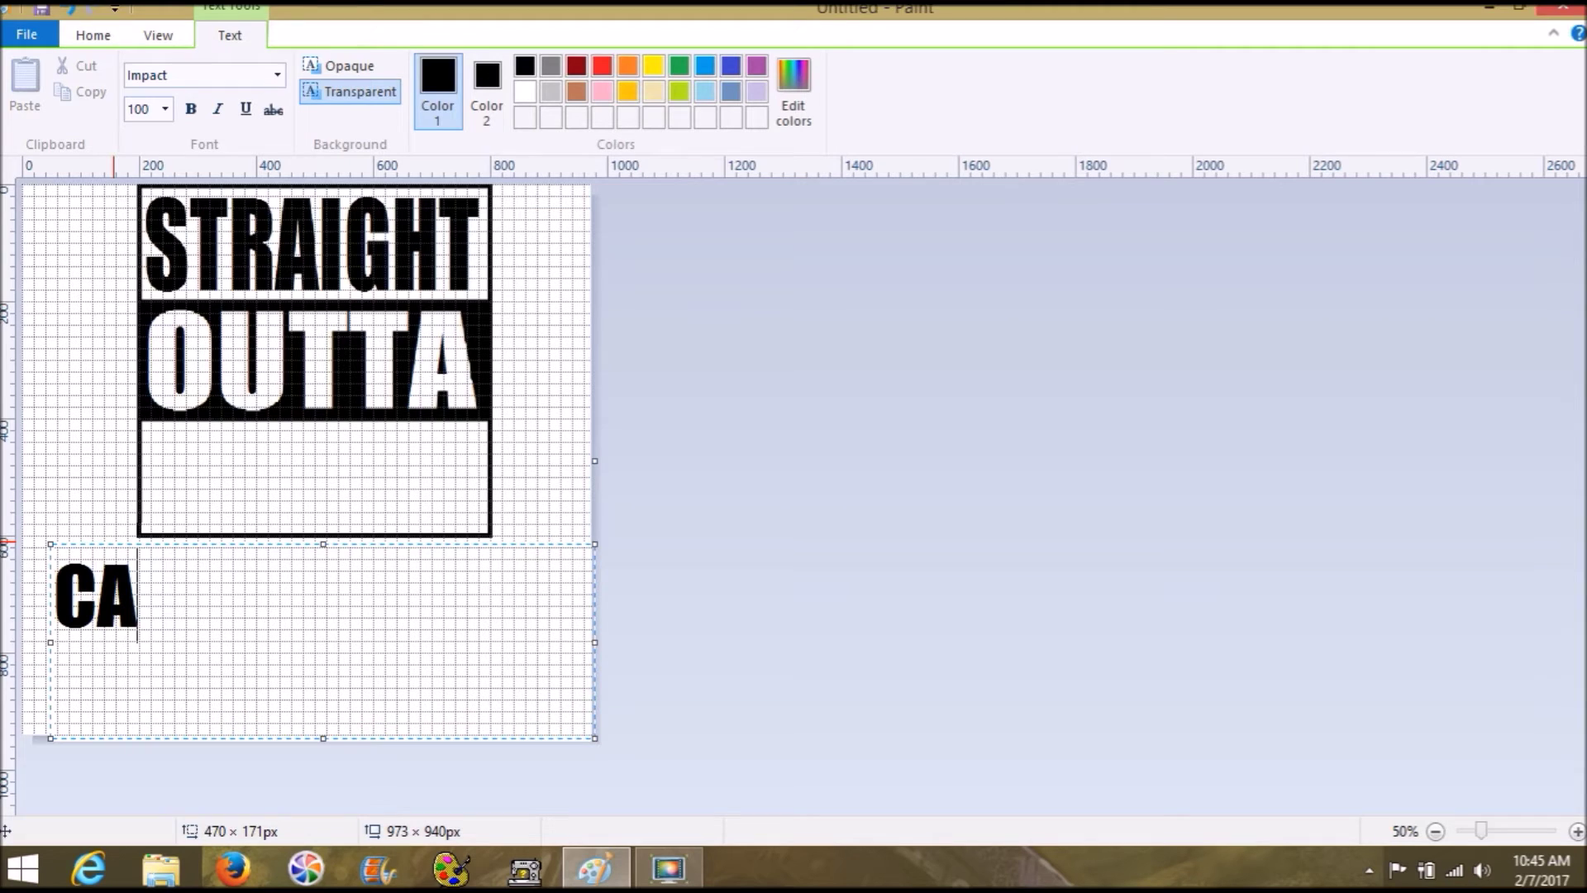
{"action": "type", "text": "LIFR"}
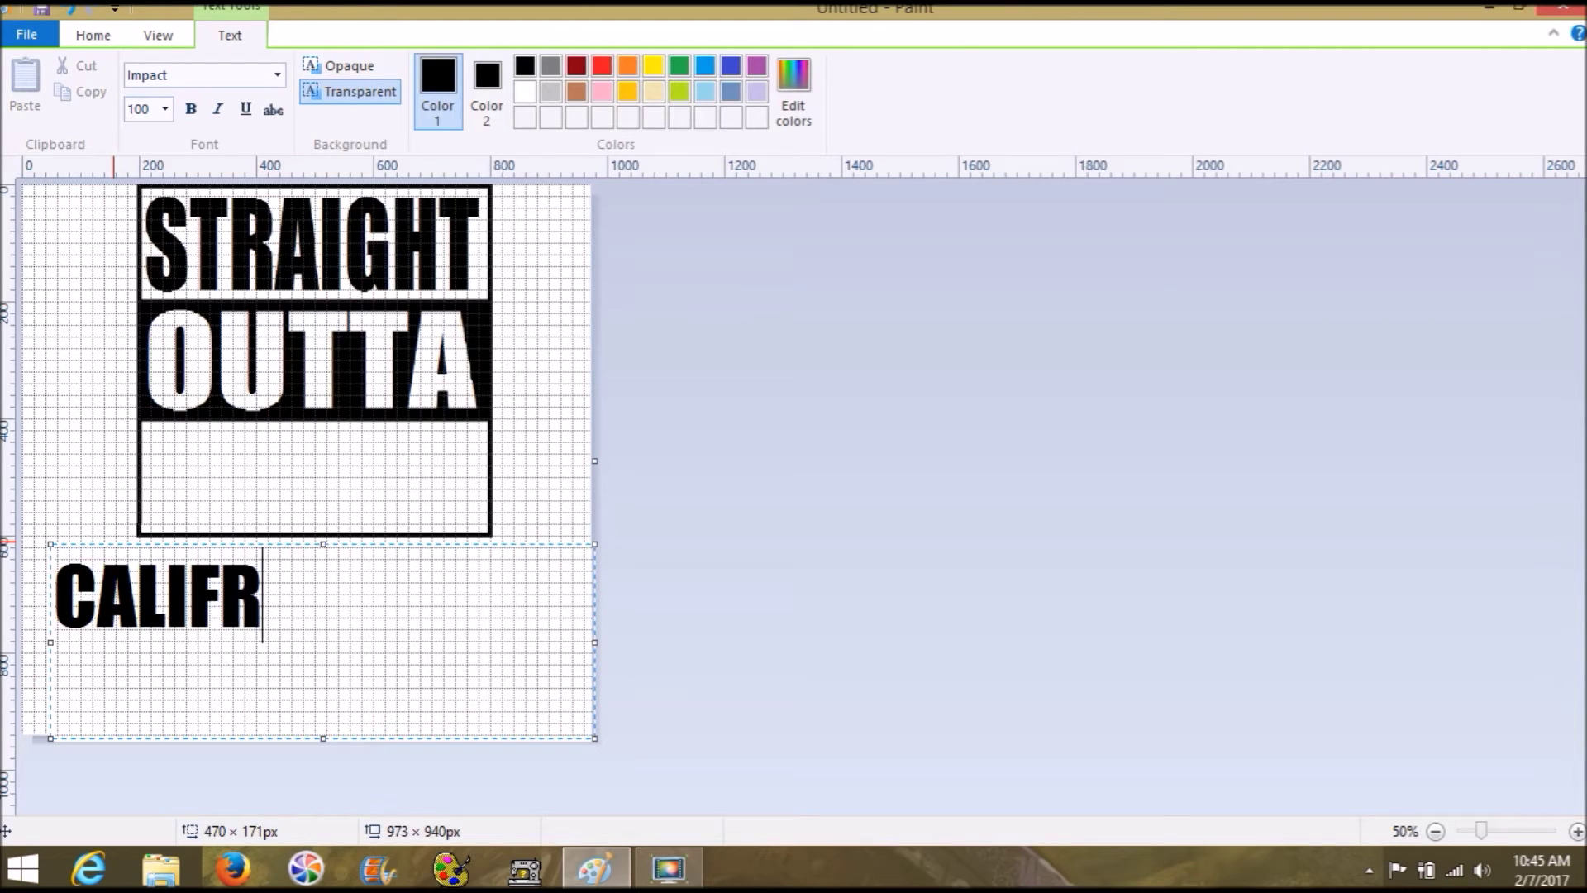
{"action": "key", "text": "BackSpace"}
{"action": "type", "text": "ORNIA"}
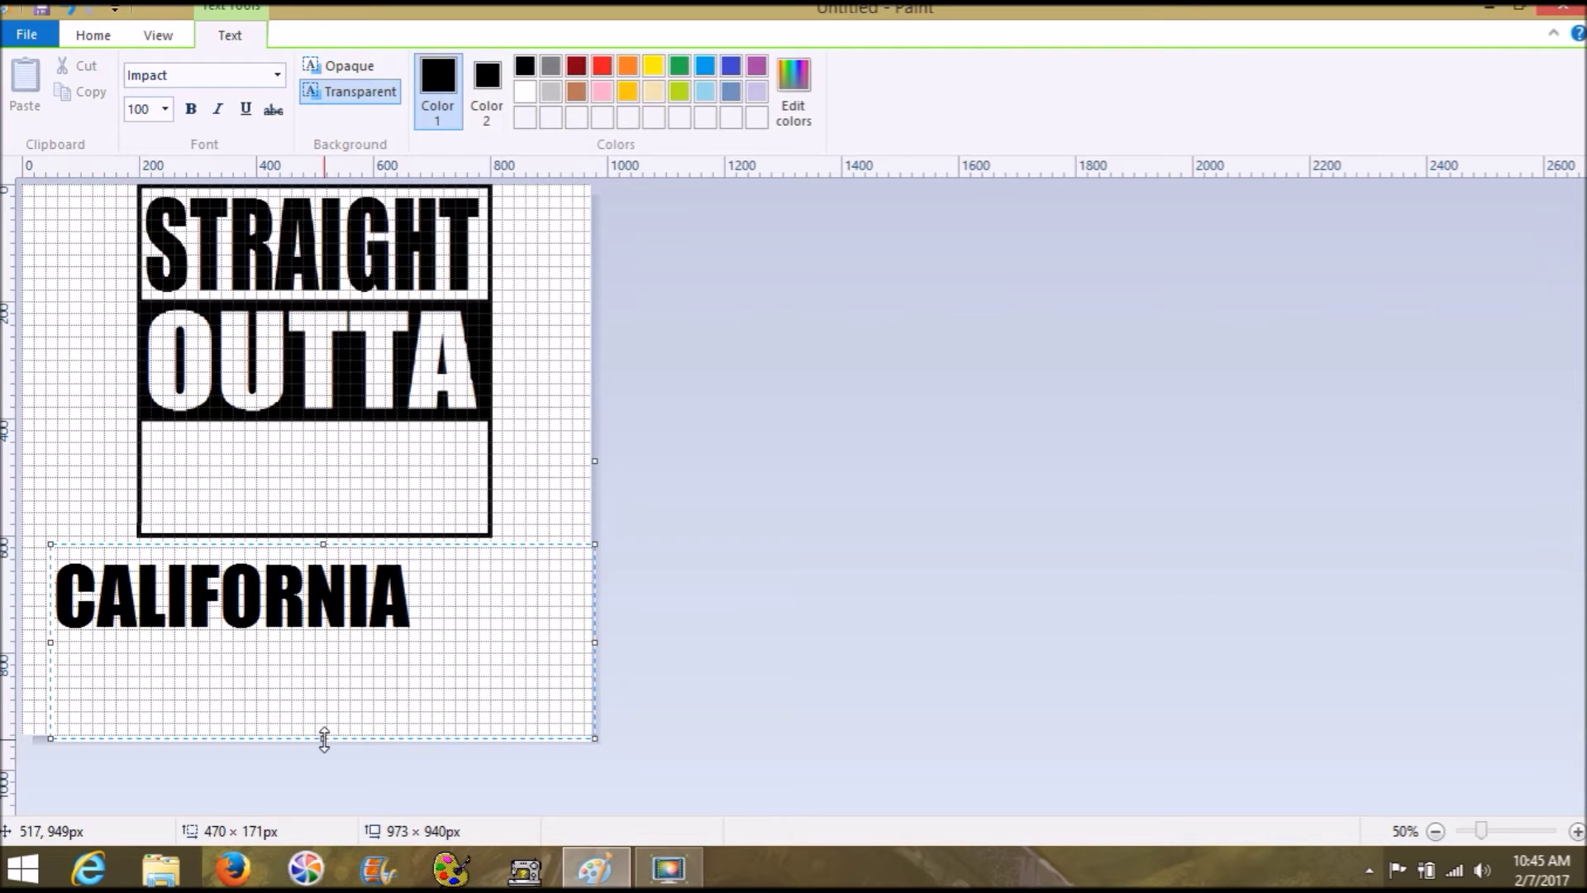
{"action": "left_click_drag", "start_coordinate": [323, 738], "coordinate": [338, 645]}
Select the CALIFORNIA lettering, drag it into the empty stripe under OUTTA, and stretch it to fill
{"action": "left_click", "coordinate": [358, 684]}
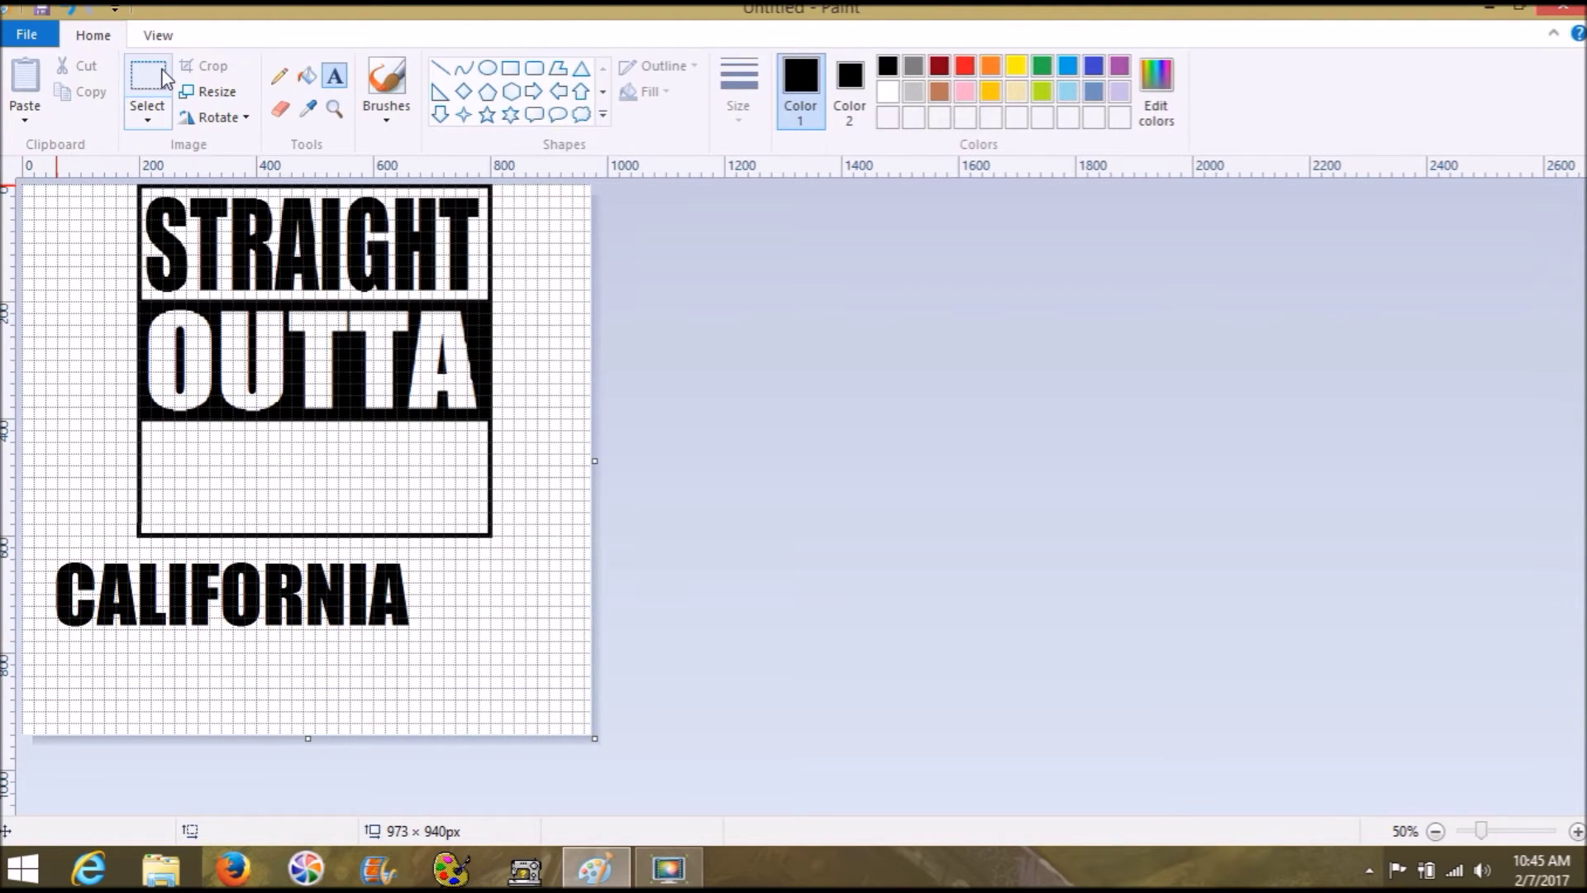
{"action": "left_click", "coordinate": [157, 79]}
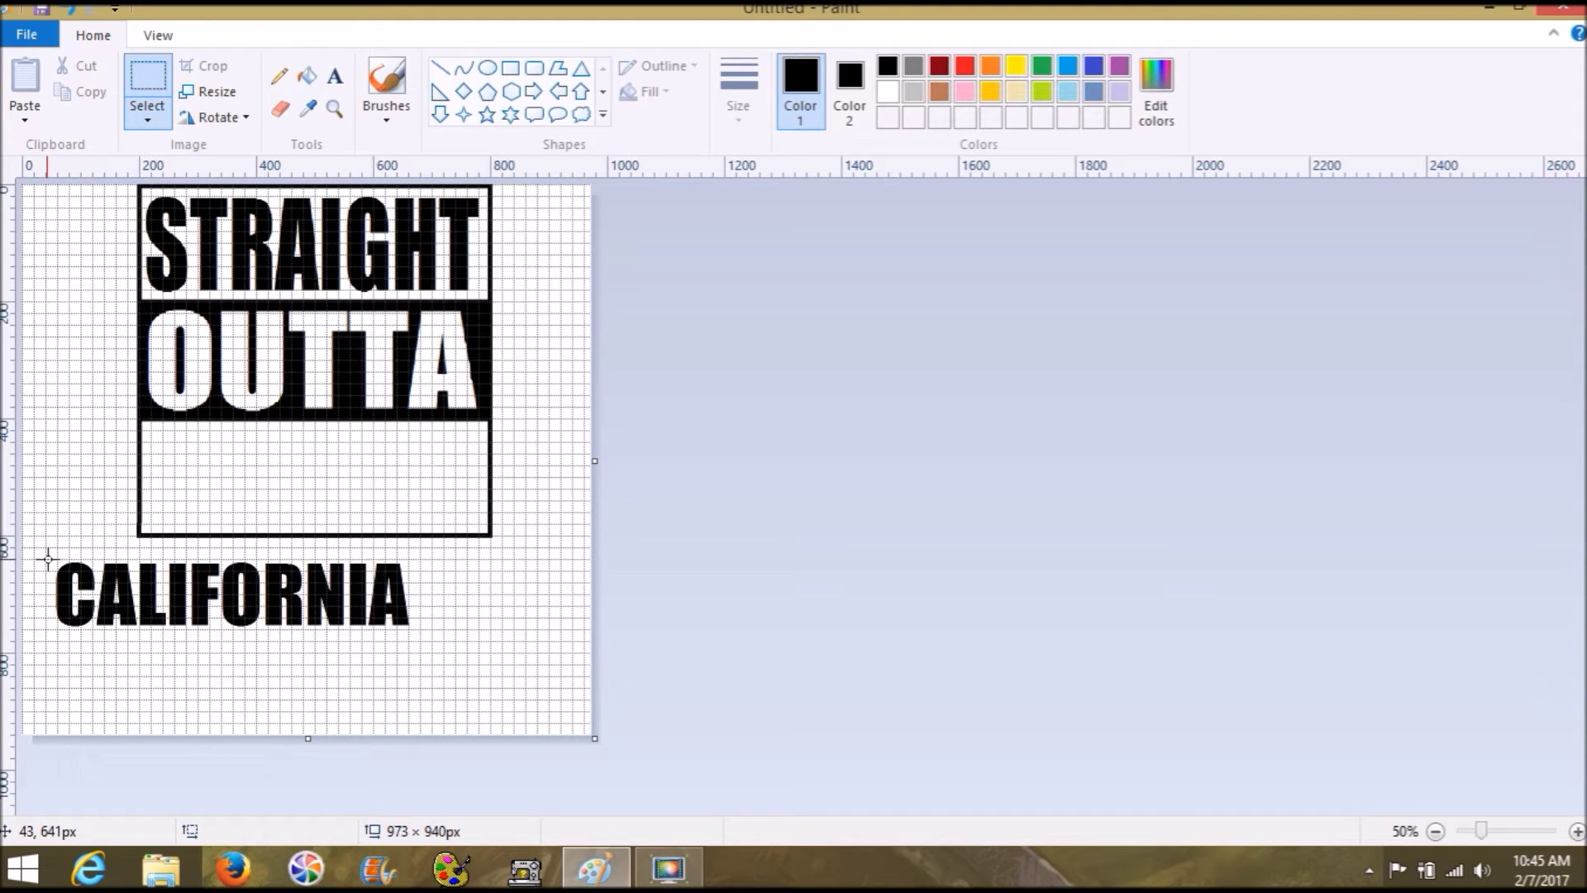
{"action": "left_click_drag", "start_coordinate": [48, 560], "coordinate": [414, 632]}
{"action": "left_click_drag", "start_coordinate": [285, 595], "coordinate": [378, 475]}
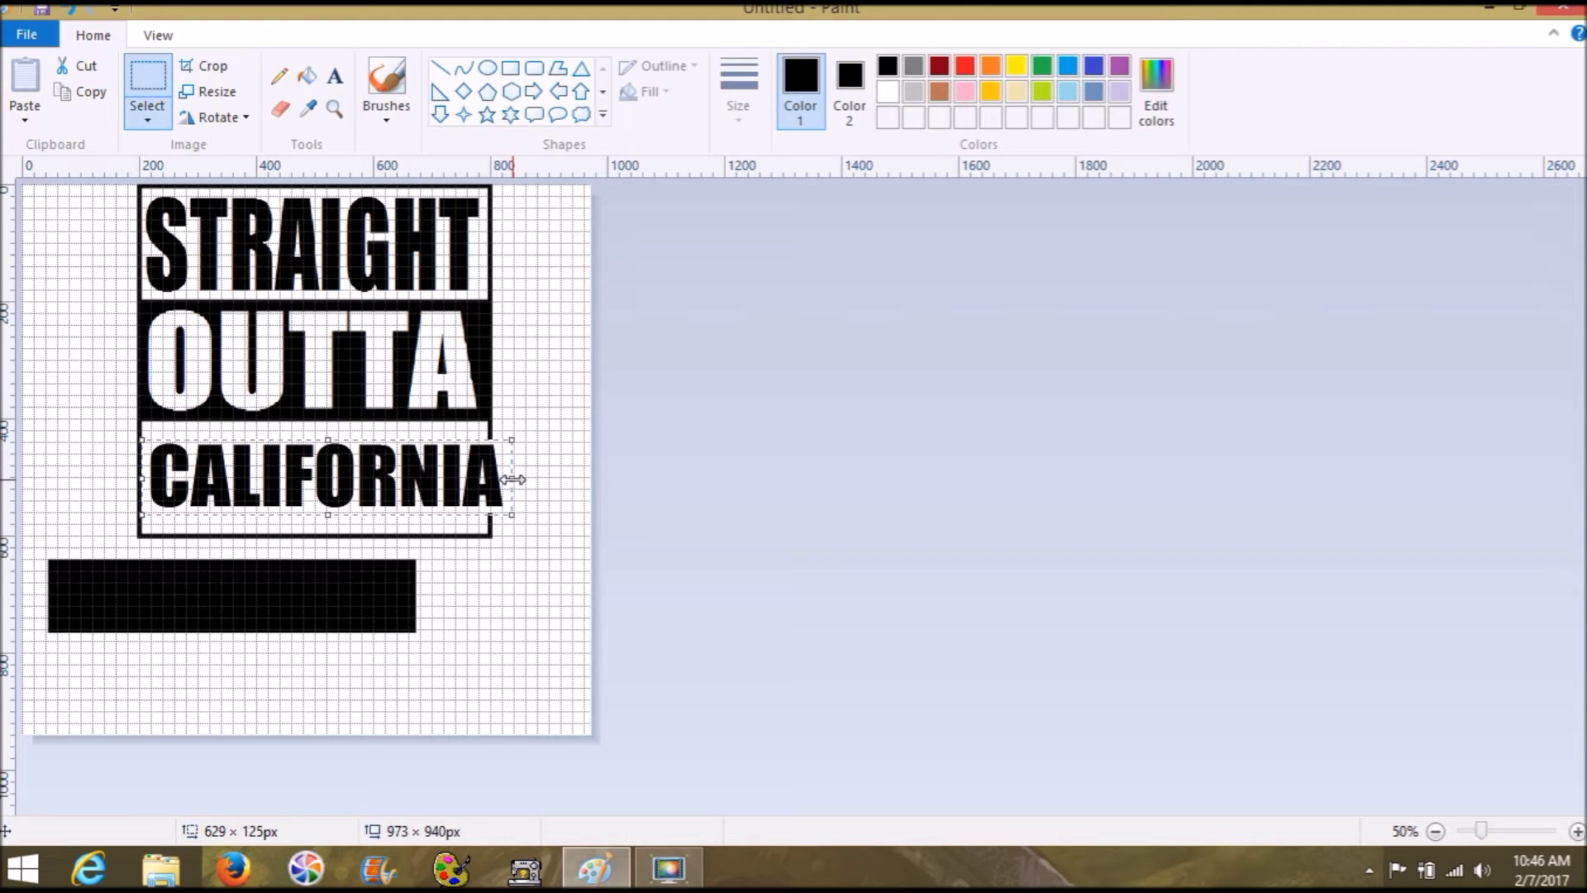
{"action": "left_click_drag", "start_coordinate": [512, 479], "coordinate": [490, 478]}
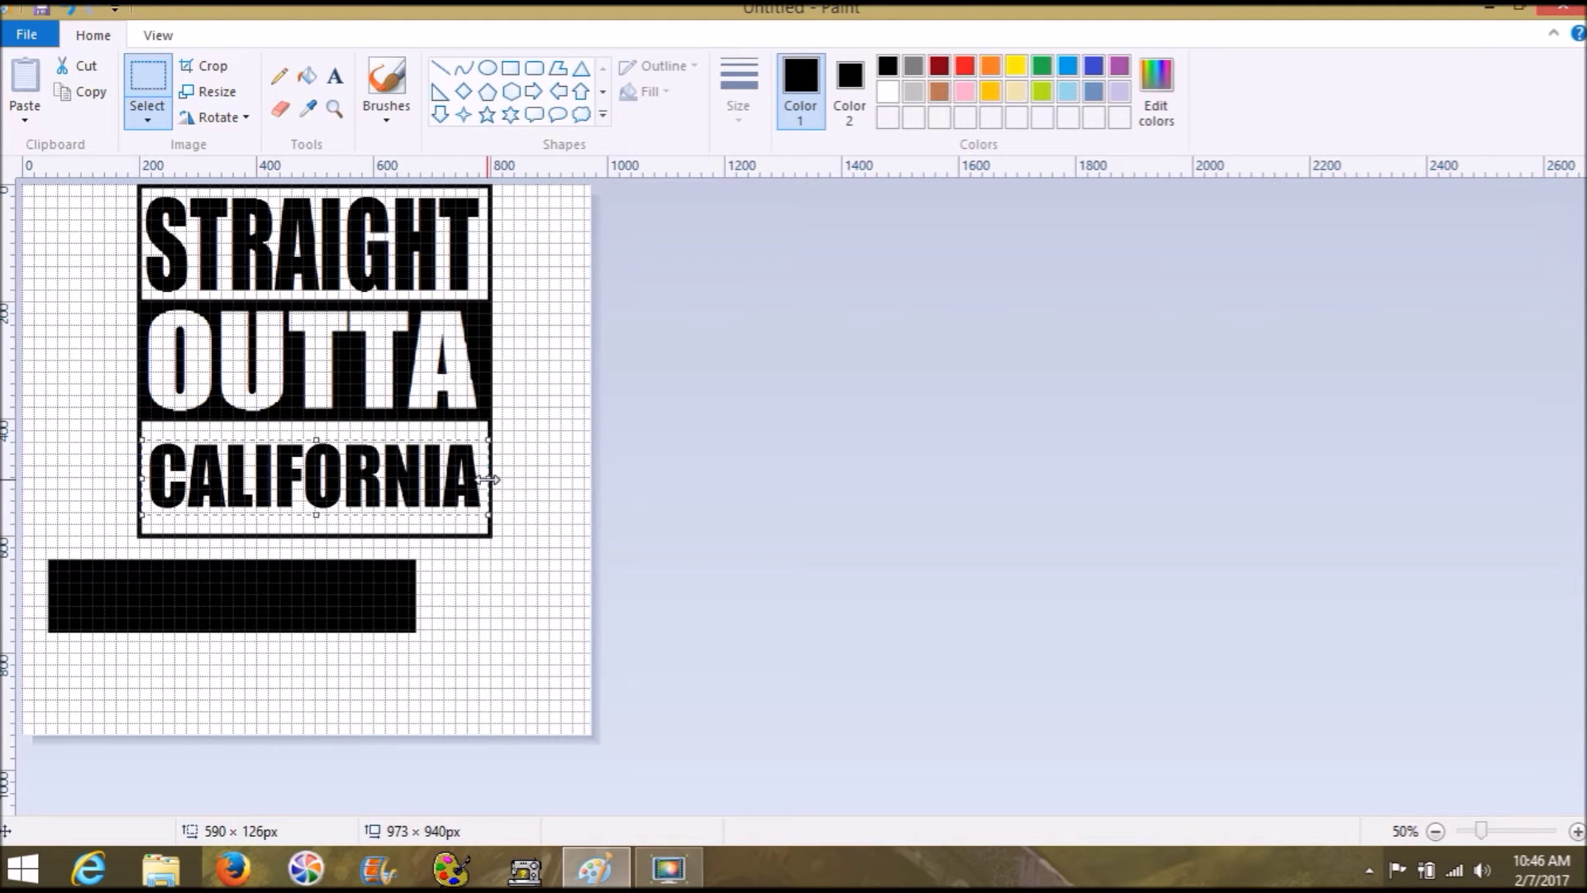
{"action": "left_click_drag", "start_coordinate": [318, 440], "coordinate": [321, 423]}
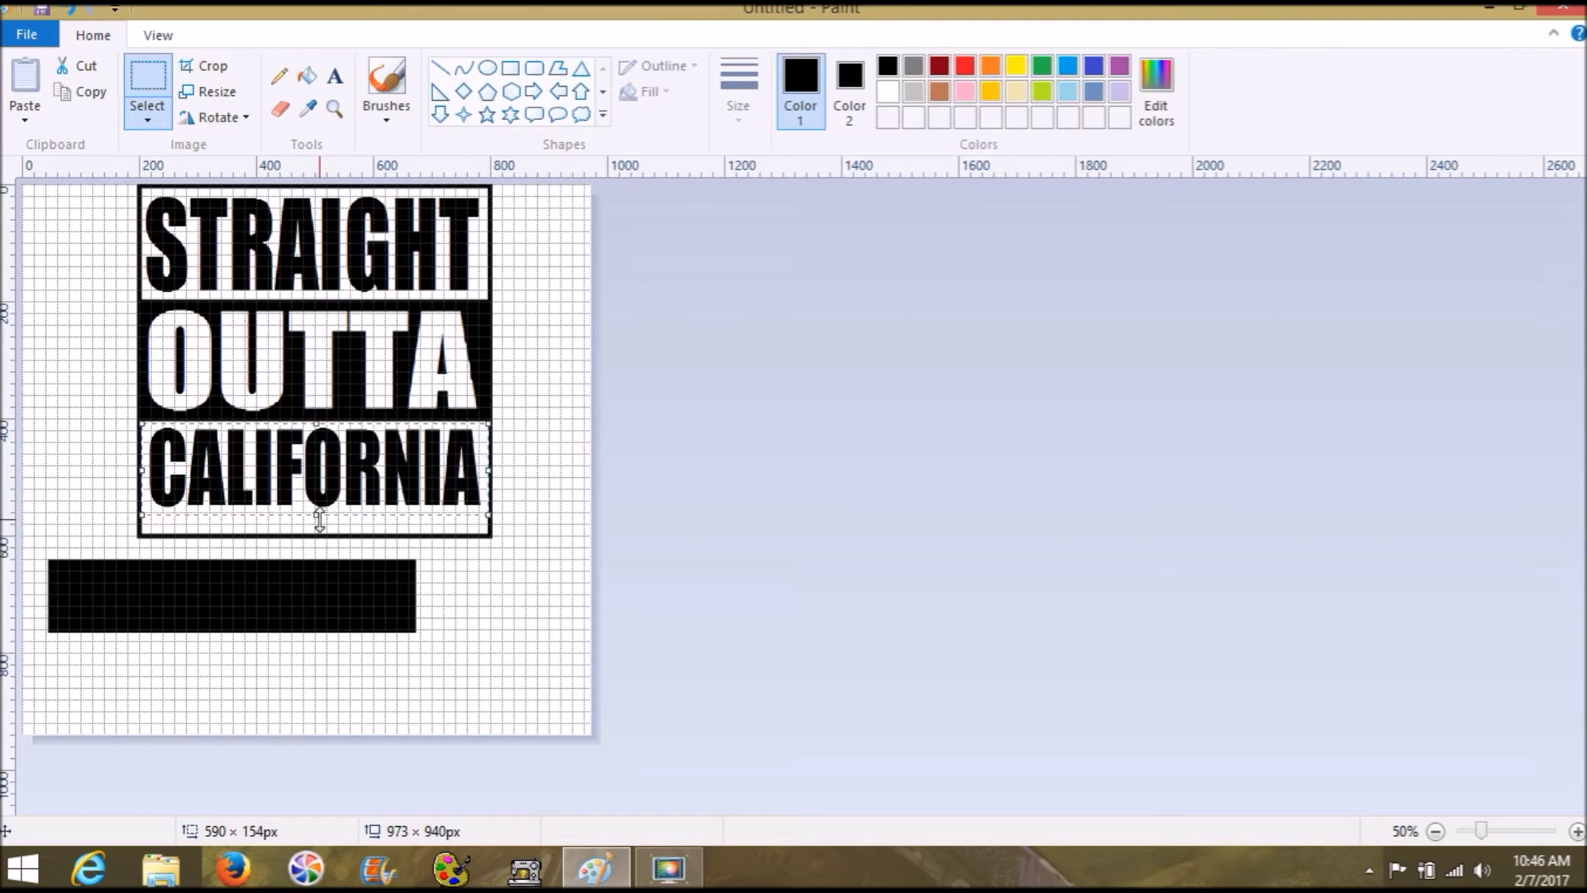
{"action": "left_click_drag", "start_coordinate": [319, 515], "coordinate": [320, 528]}
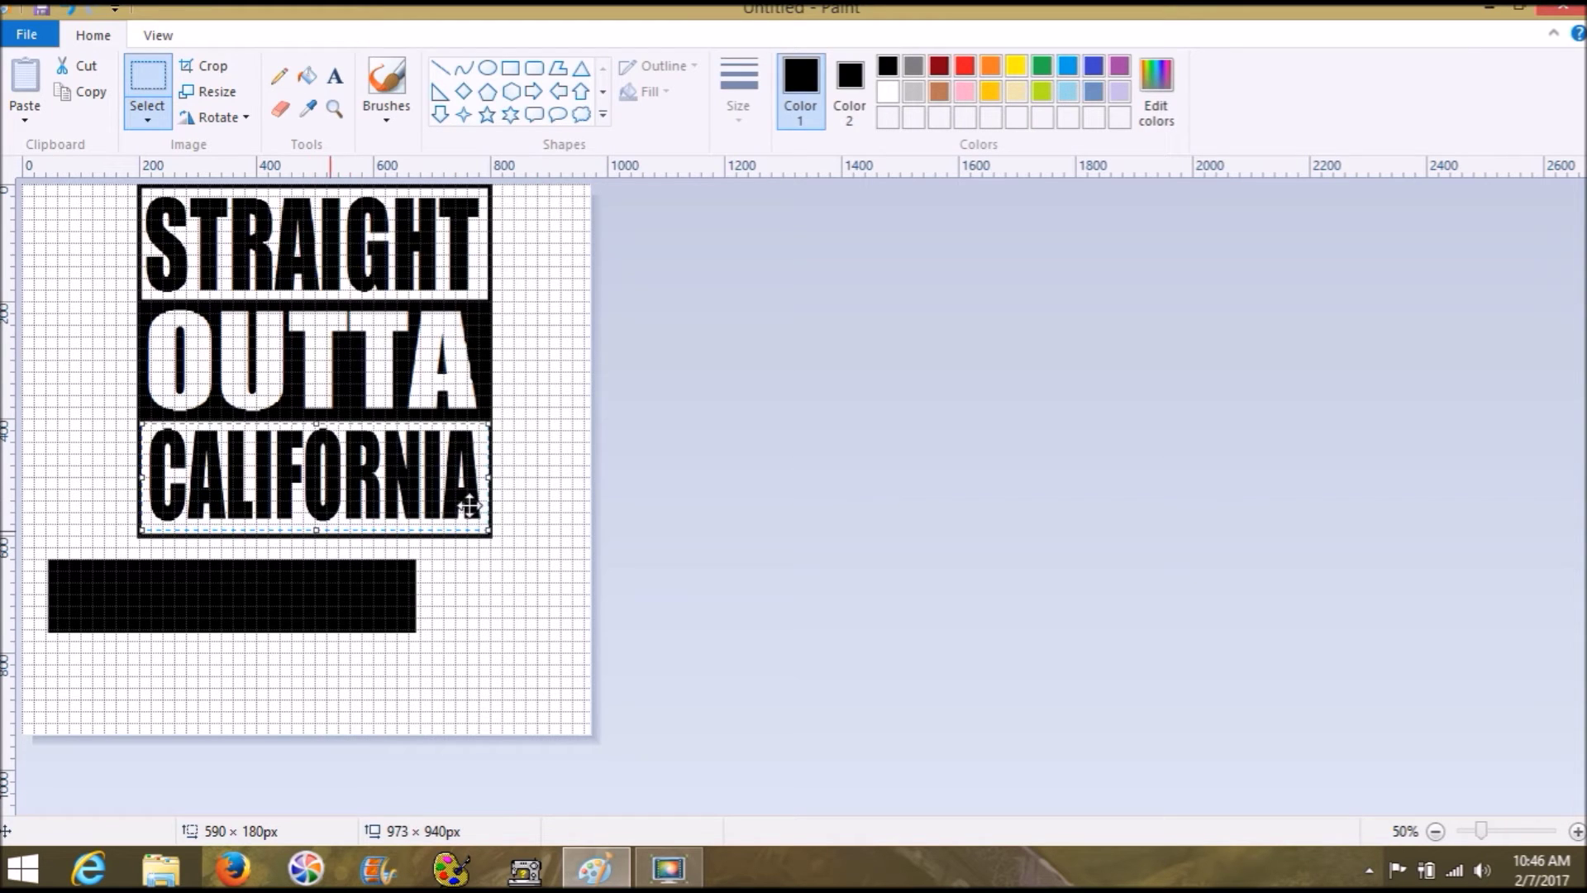
{"action": "left_click", "coordinate": [90, 296]}
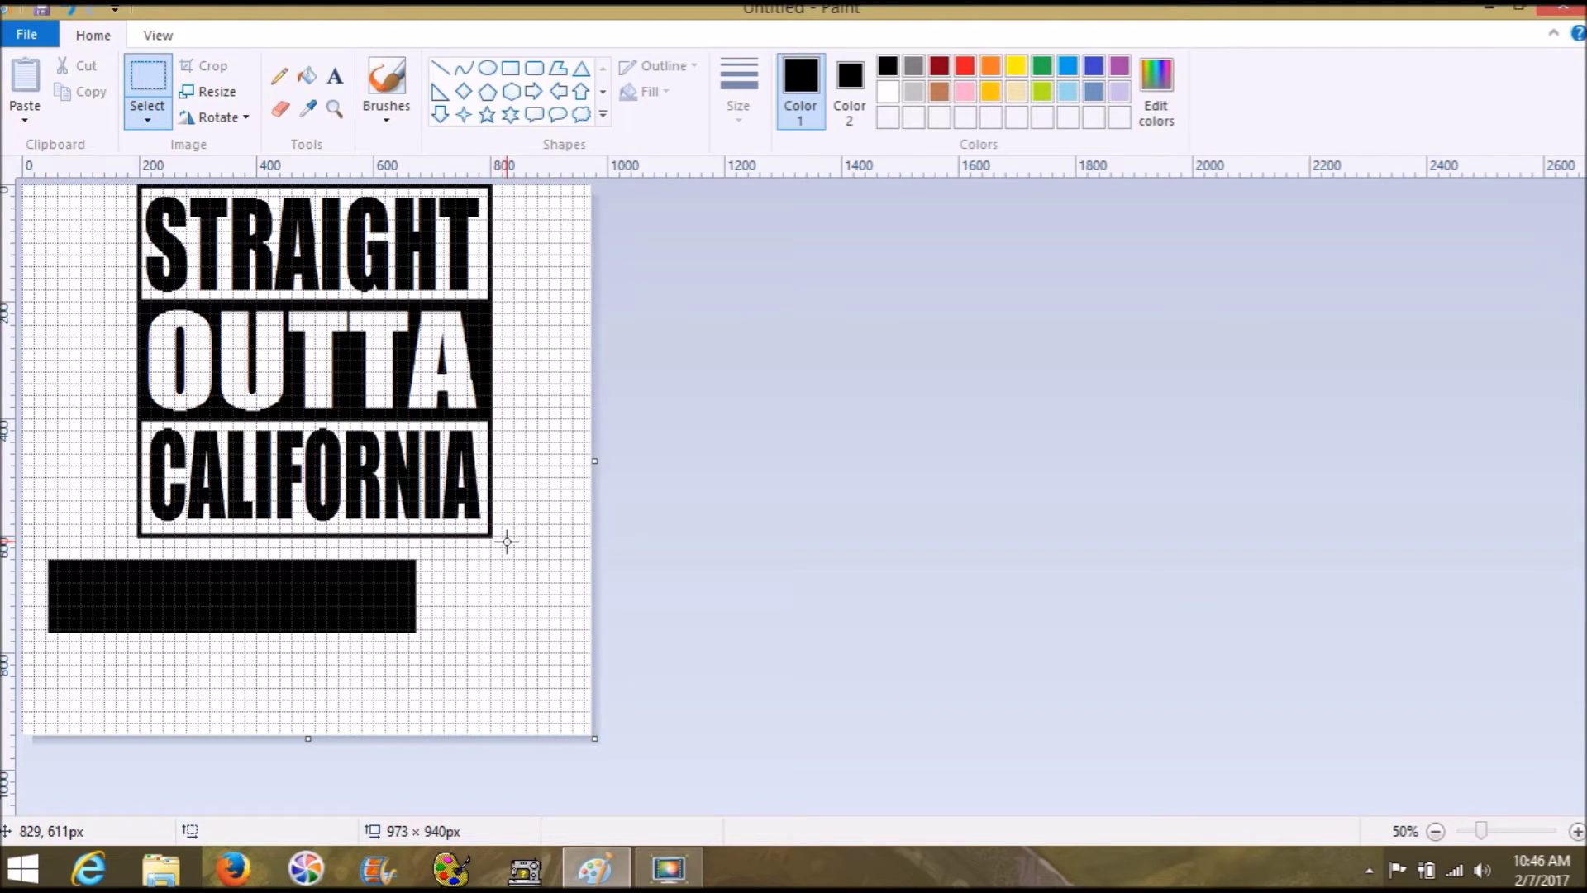
Crop the picture to the logo selection and trim the canvas edge tight, to about 624 × 614 px
{"action": "left_click_drag", "start_coordinate": [507, 541], "coordinate": [126, 159]}
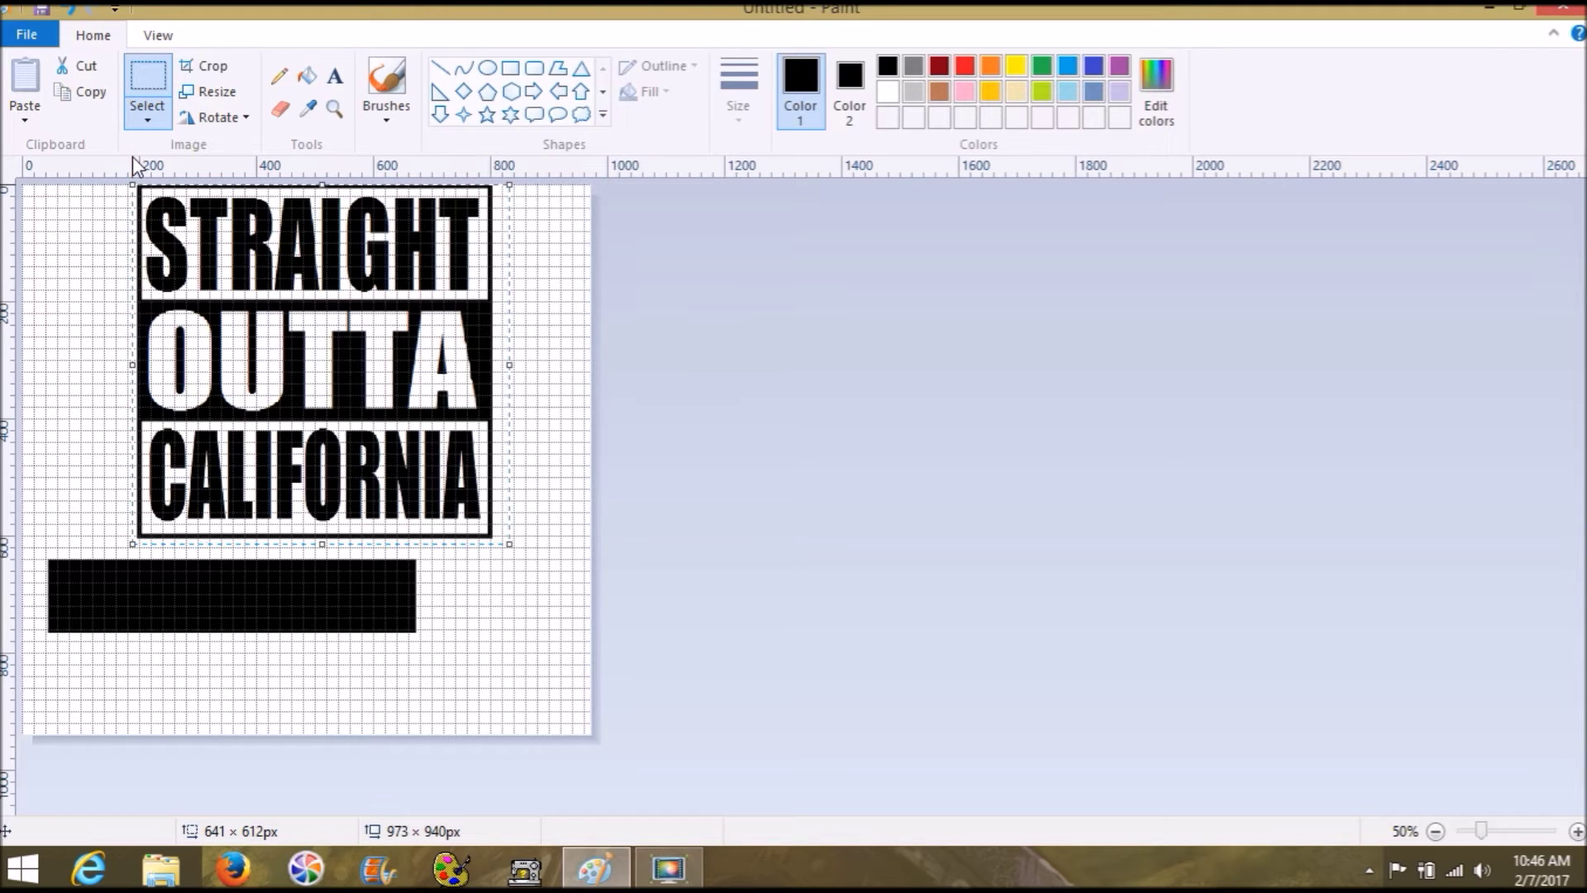
{"action": "left_click", "coordinate": [207, 66]}
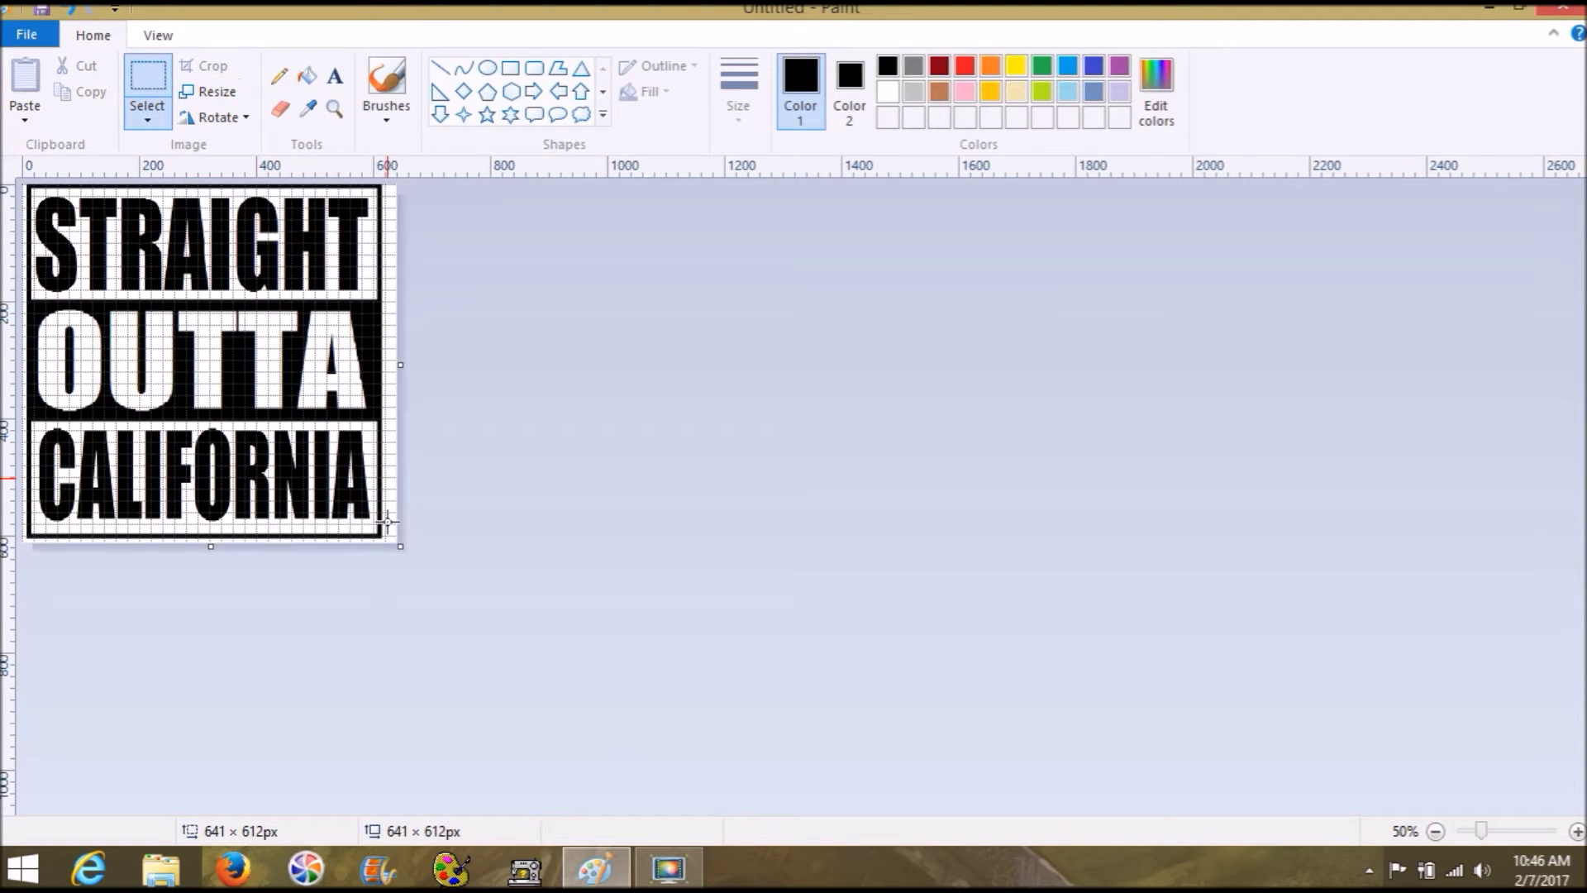
{"action": "left_click", "coordinate": [532, 364]}
{"action": "left_click_drag", "start_coordinate": [400, 364], "coordinate": [390, 365]}
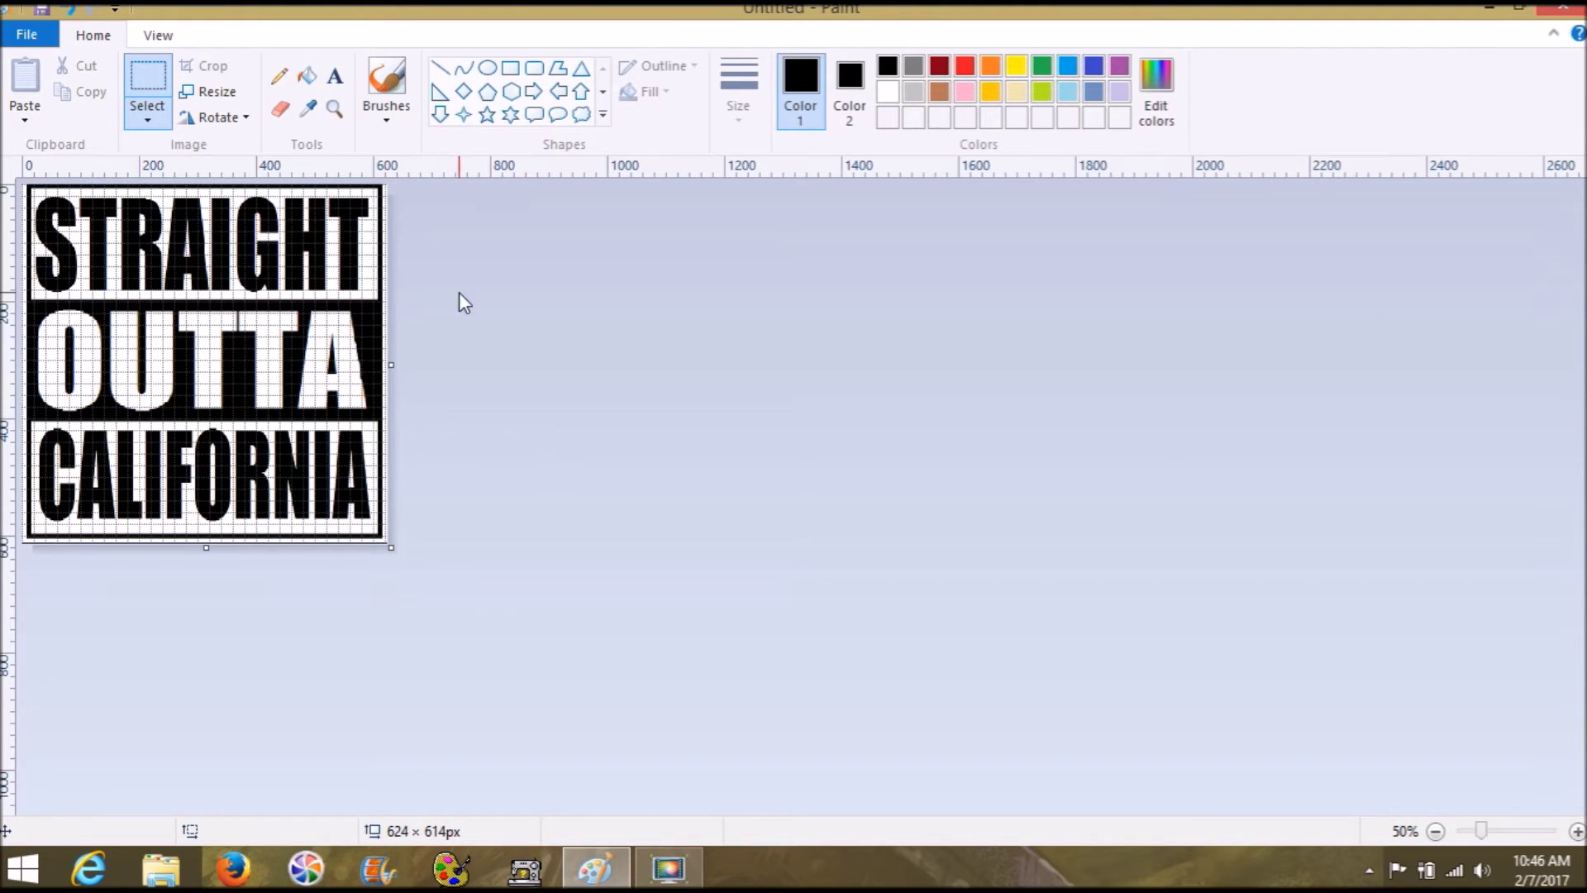
{"action": "left_click", "coordinate": [153, 36]}
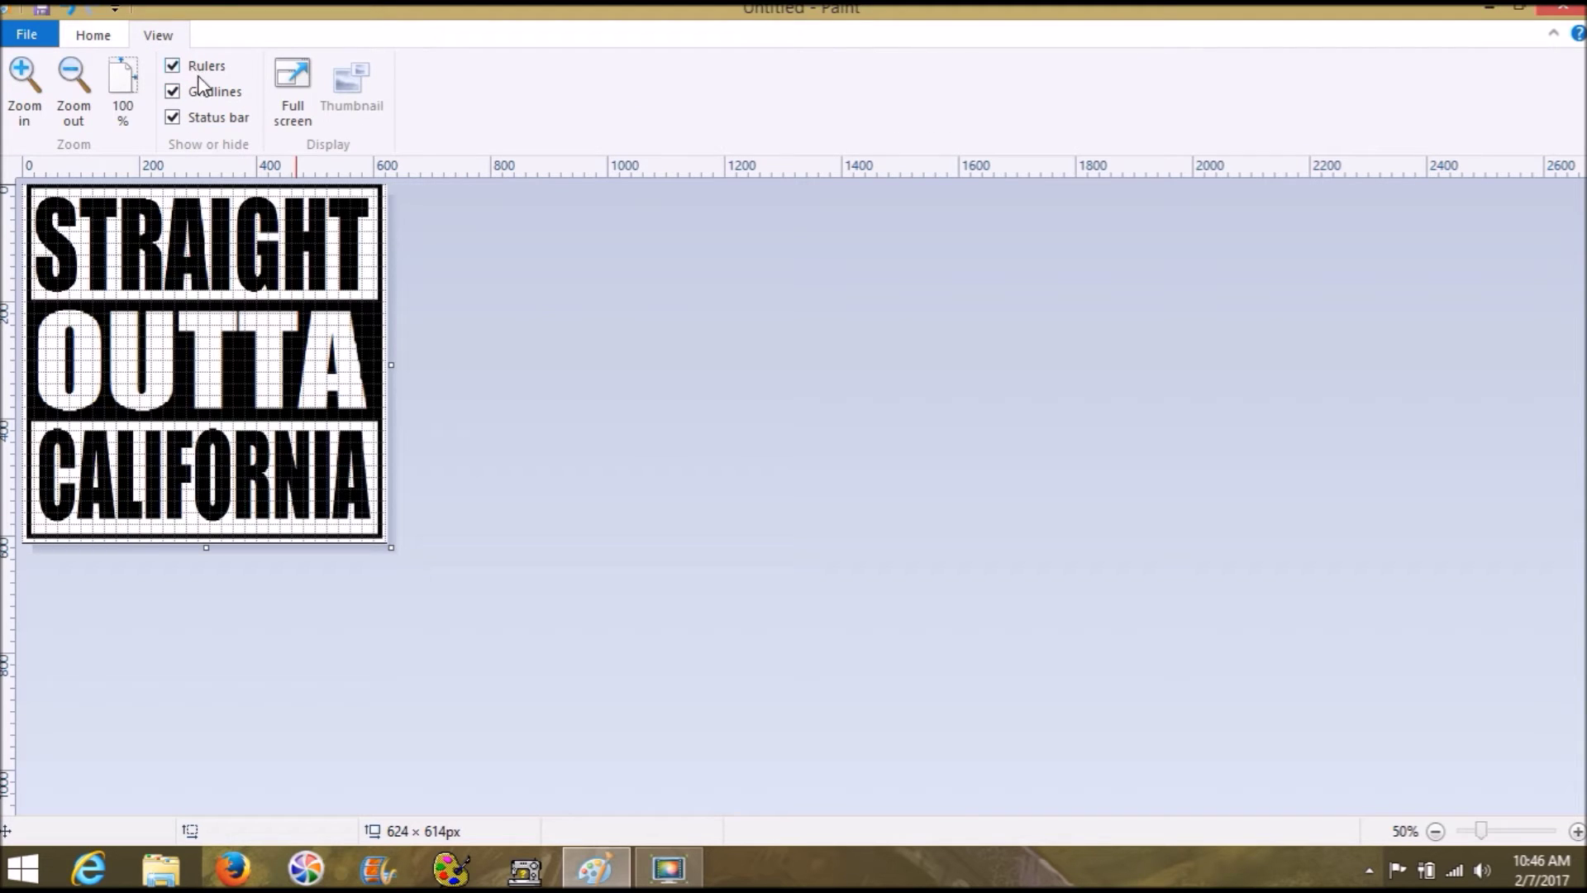
Turn off gridlines and zoom in and out, between 200% and whole-logo views, to check the letter edges
{"action": "left_click", "coordinate": [201, 98]}
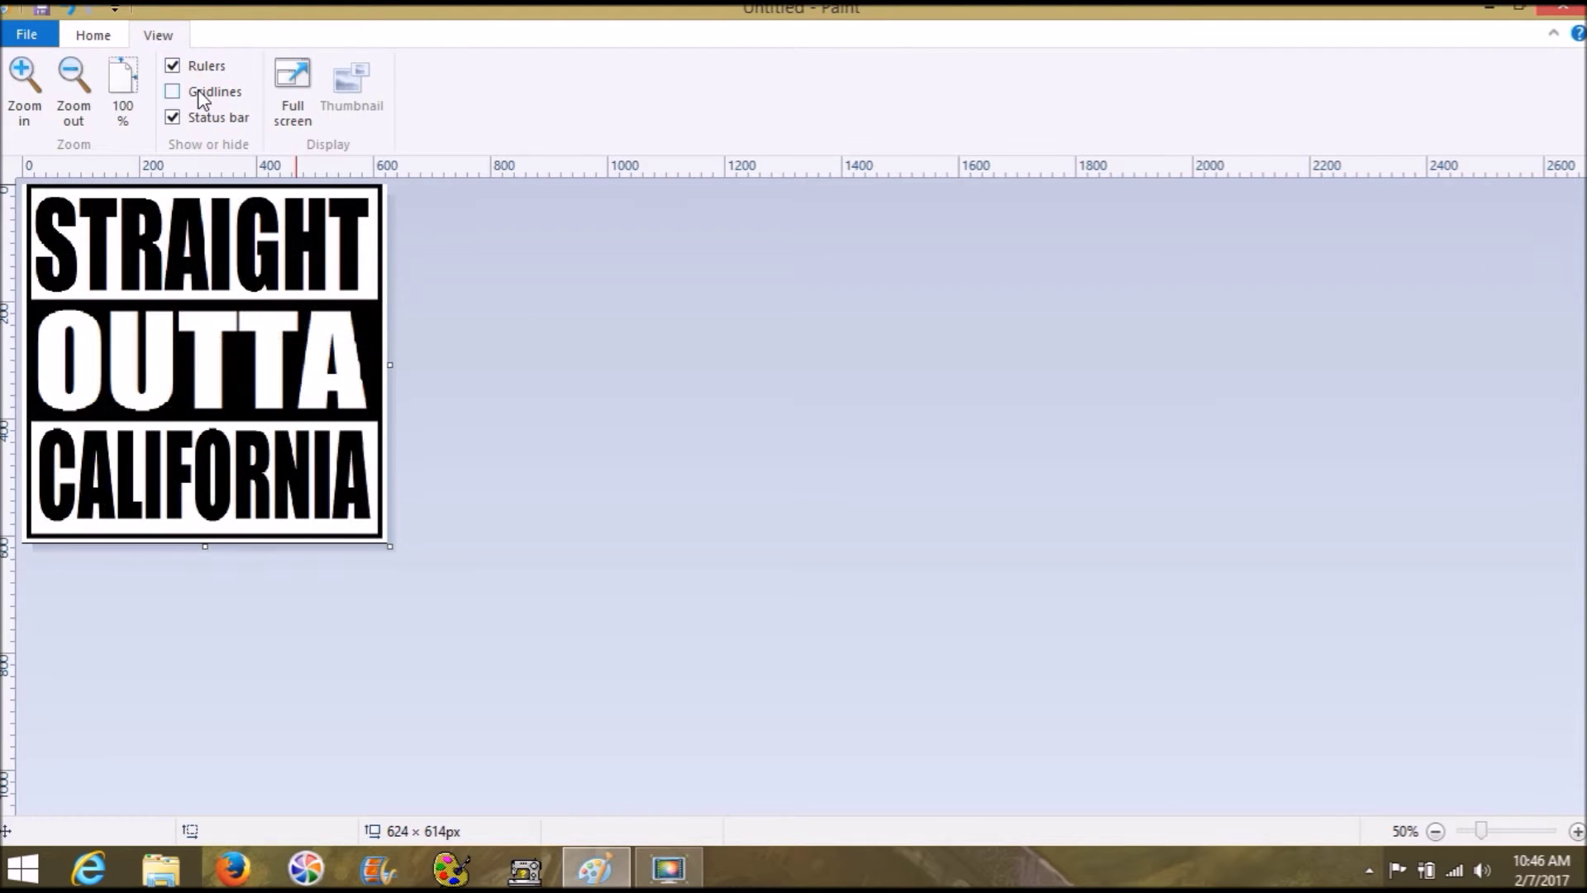
{"action": "left_click", "coordinate": [101, 36]}
{"action": "left_click", "coordinate": [1529, 832]}
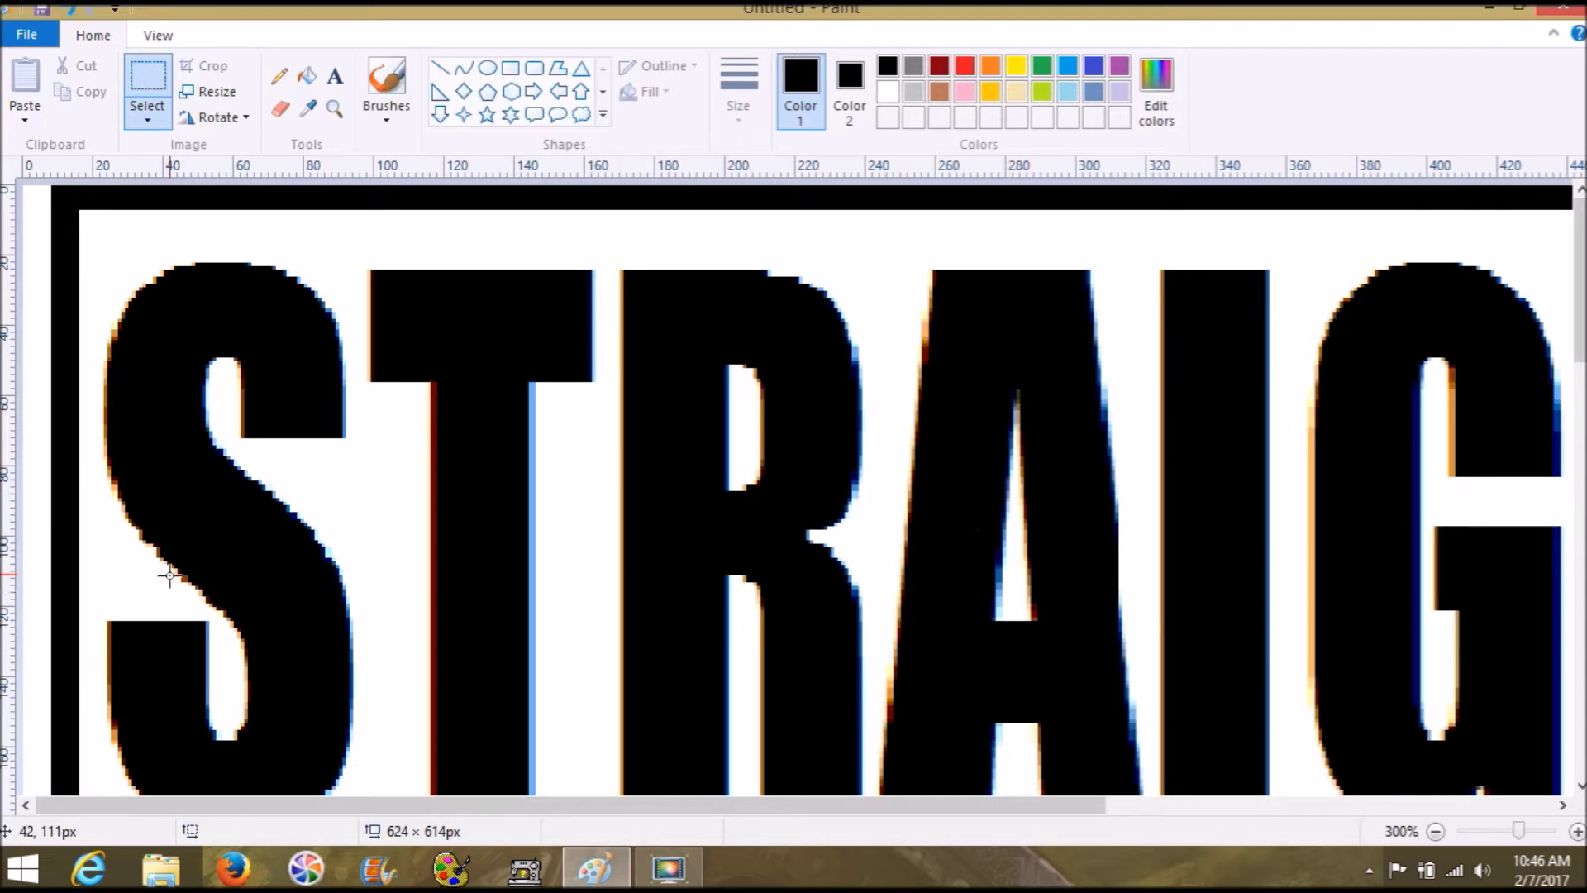
{"action": "left_click", "coordinate": [1495, 836]}
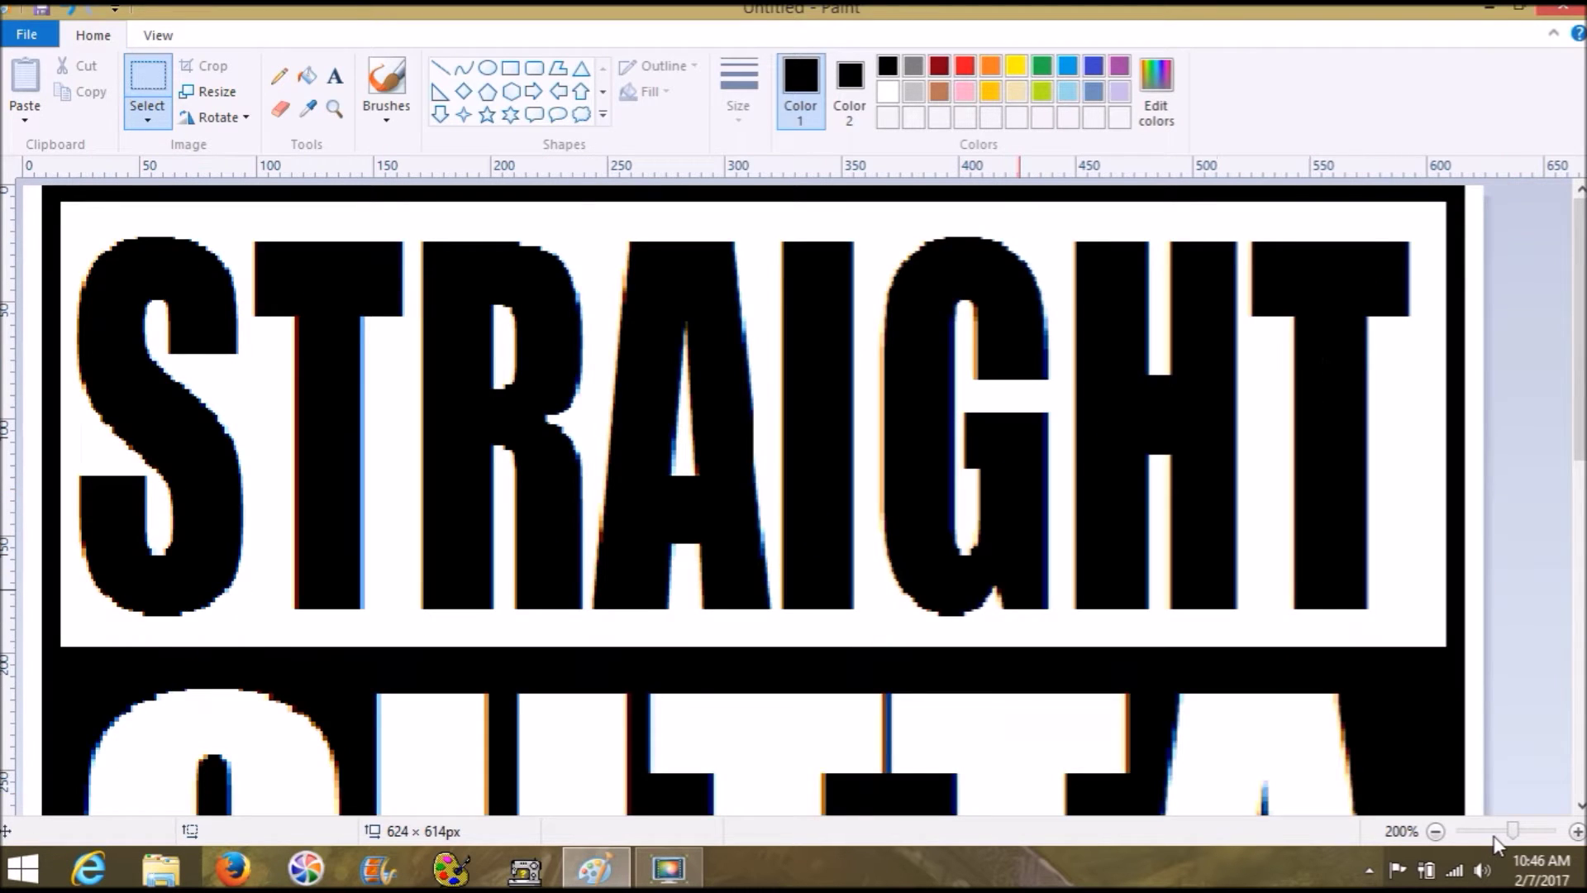
{"action": "left_click", "coordinate": [1495, 838]}
{"action": "left_click", "coordinate": [1495, 837]}
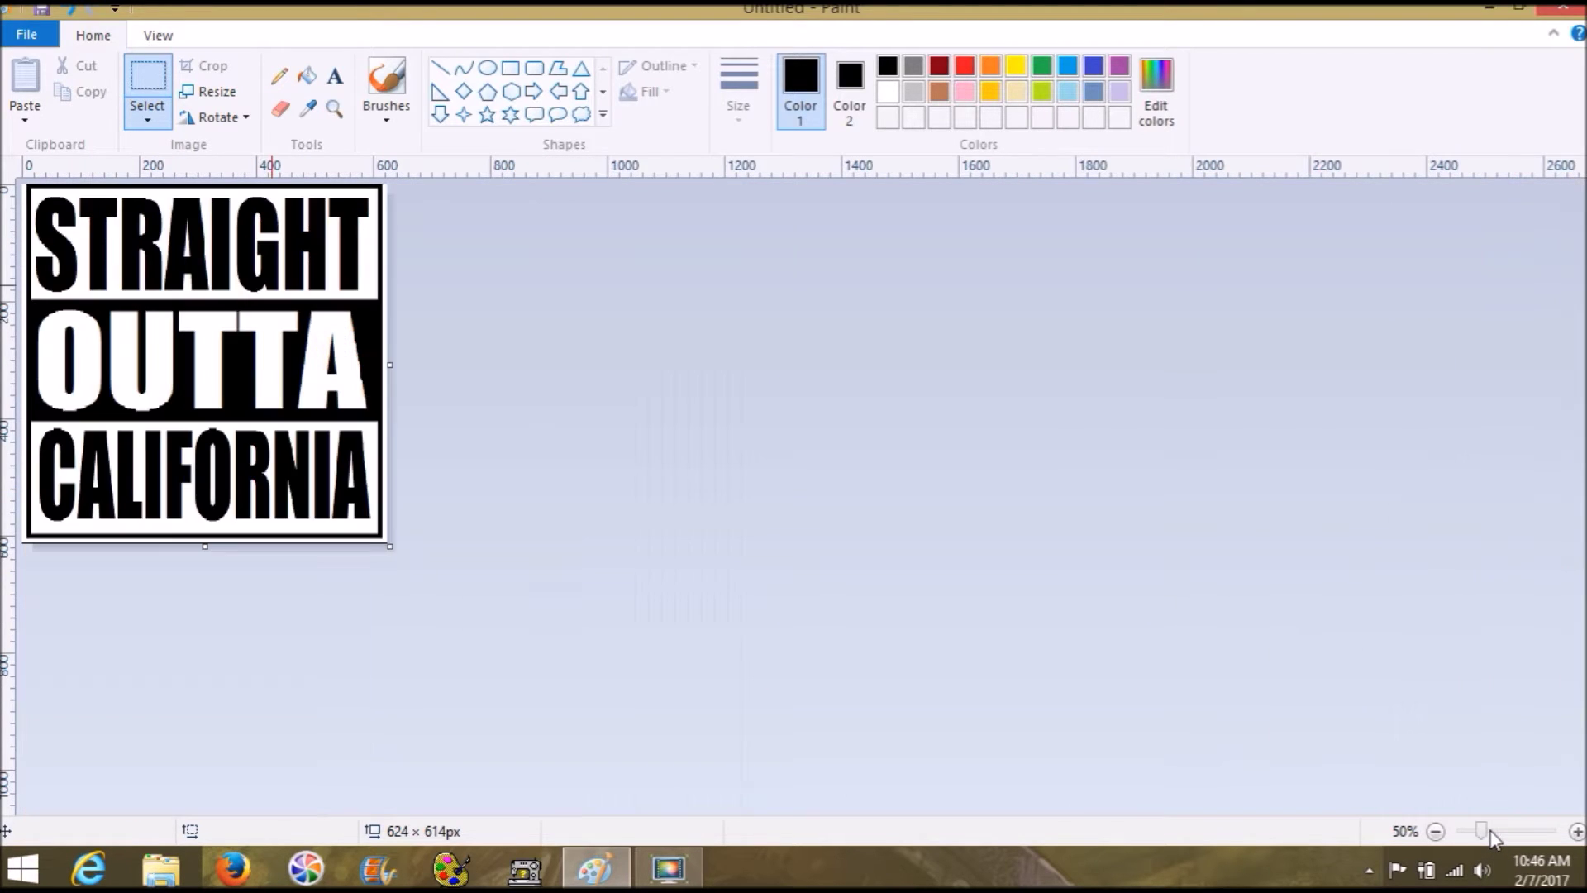
{"action": "left_click", "coordinate": [1491, 839]}
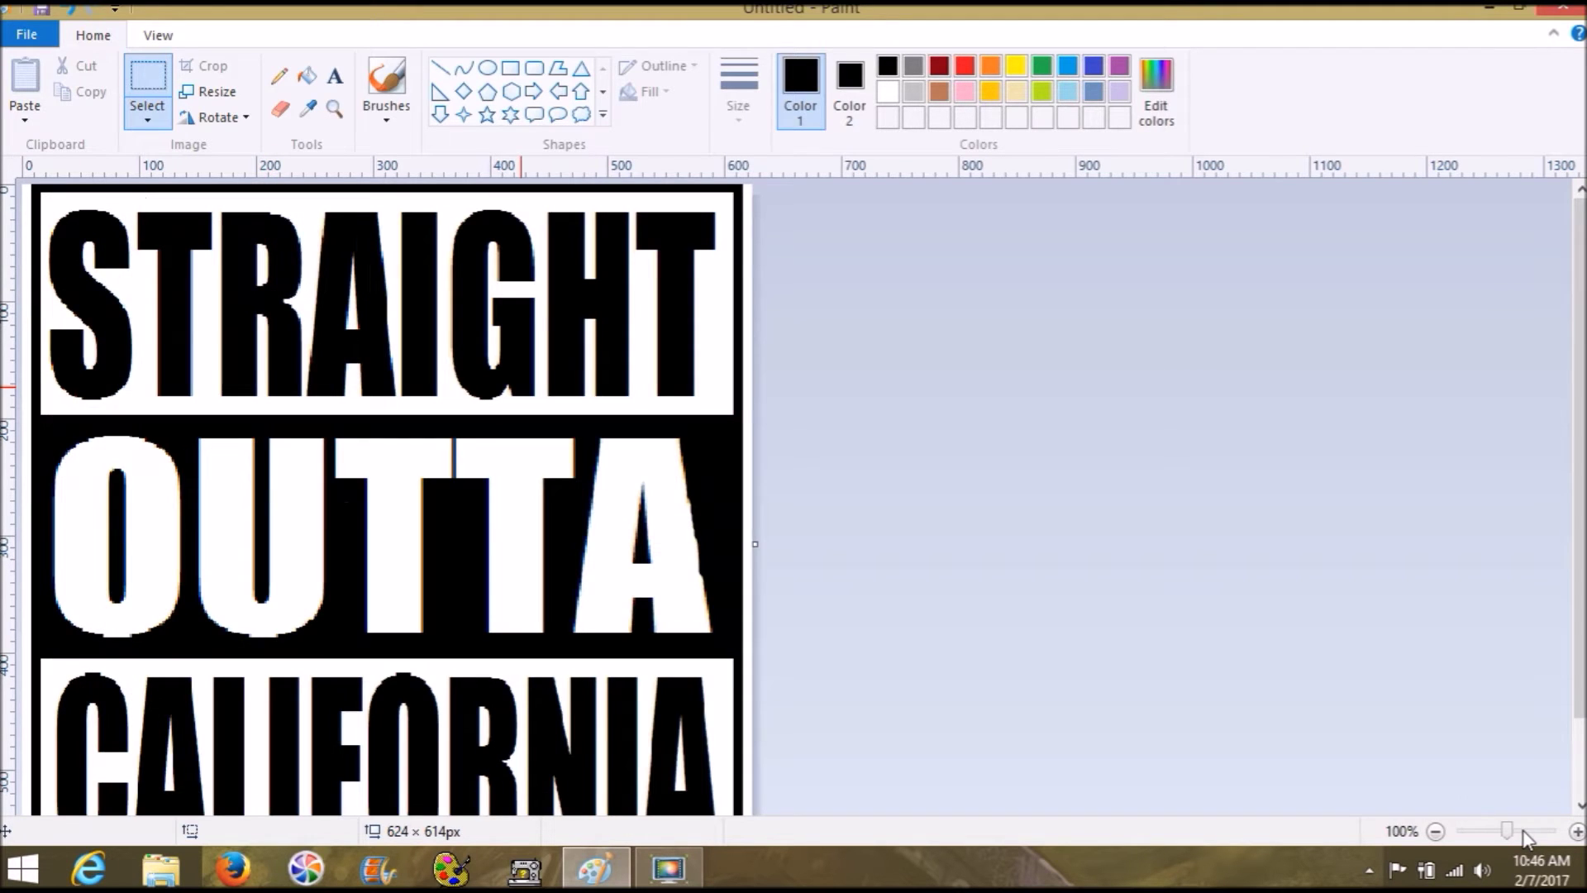
{"action": "scroll", "coordinate": [1579, 389], "scroll_direction": "down", "scroll_amount": 2}
{"action": "scroll", "coordinate": [1579, 388], "scroll_direction": "up", "scroll_amount": 2}
{"action": "left_click", "coordinate": [50, 33]}
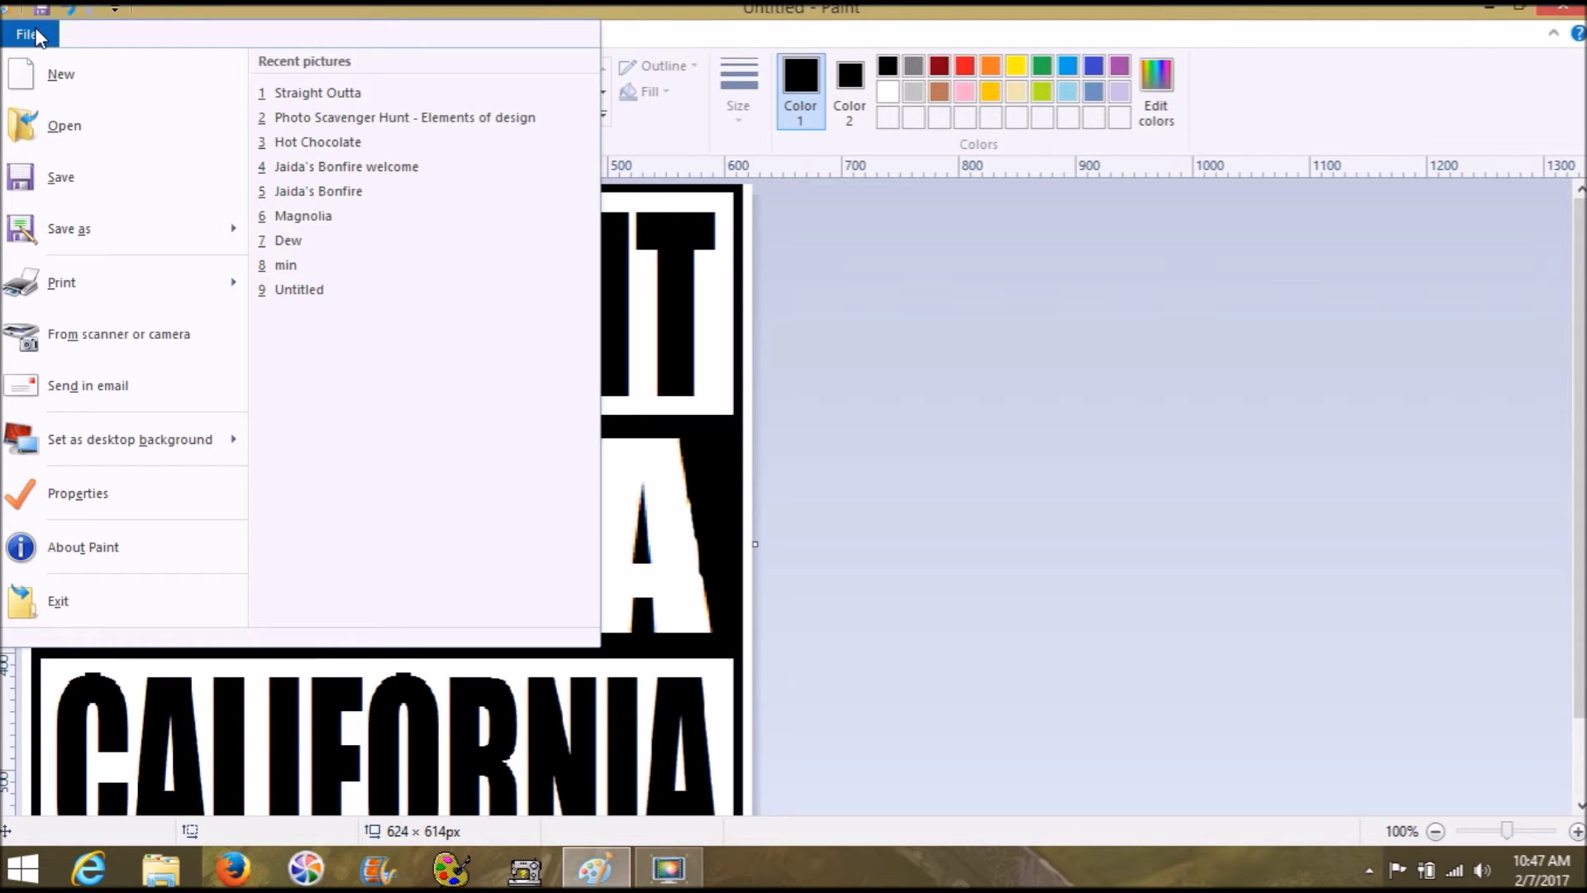
Save the picture as PNG over the existing Straight Outta.png on the Desktop, then close Paint
{"action": "mouse_move", "coordinate": [86, 225]}
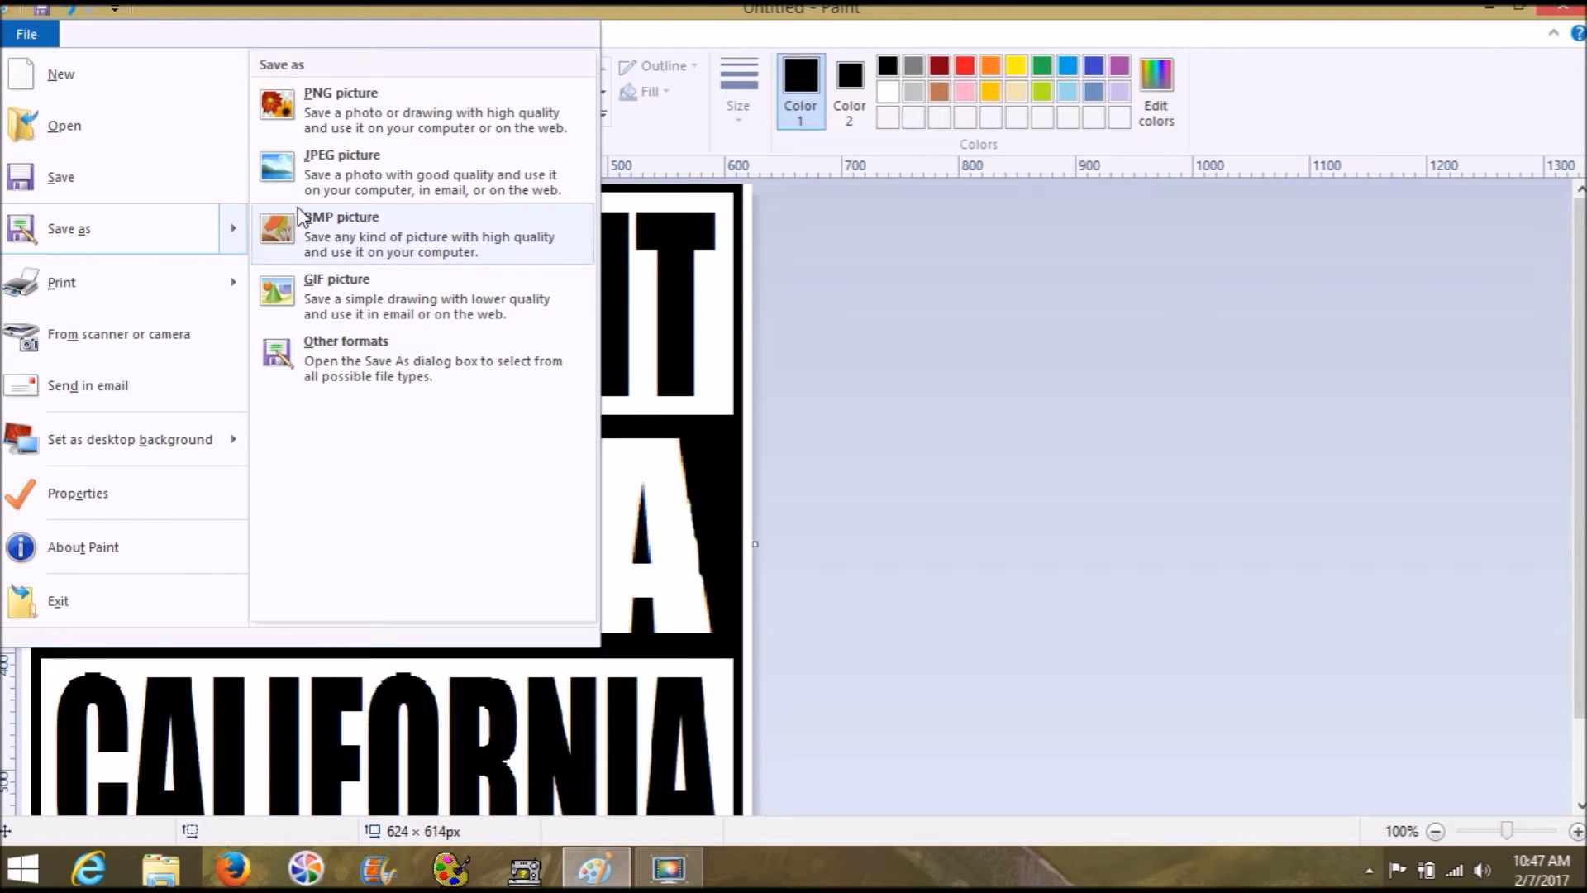
{"action": "left_click", "coordinate": [359, 106]}
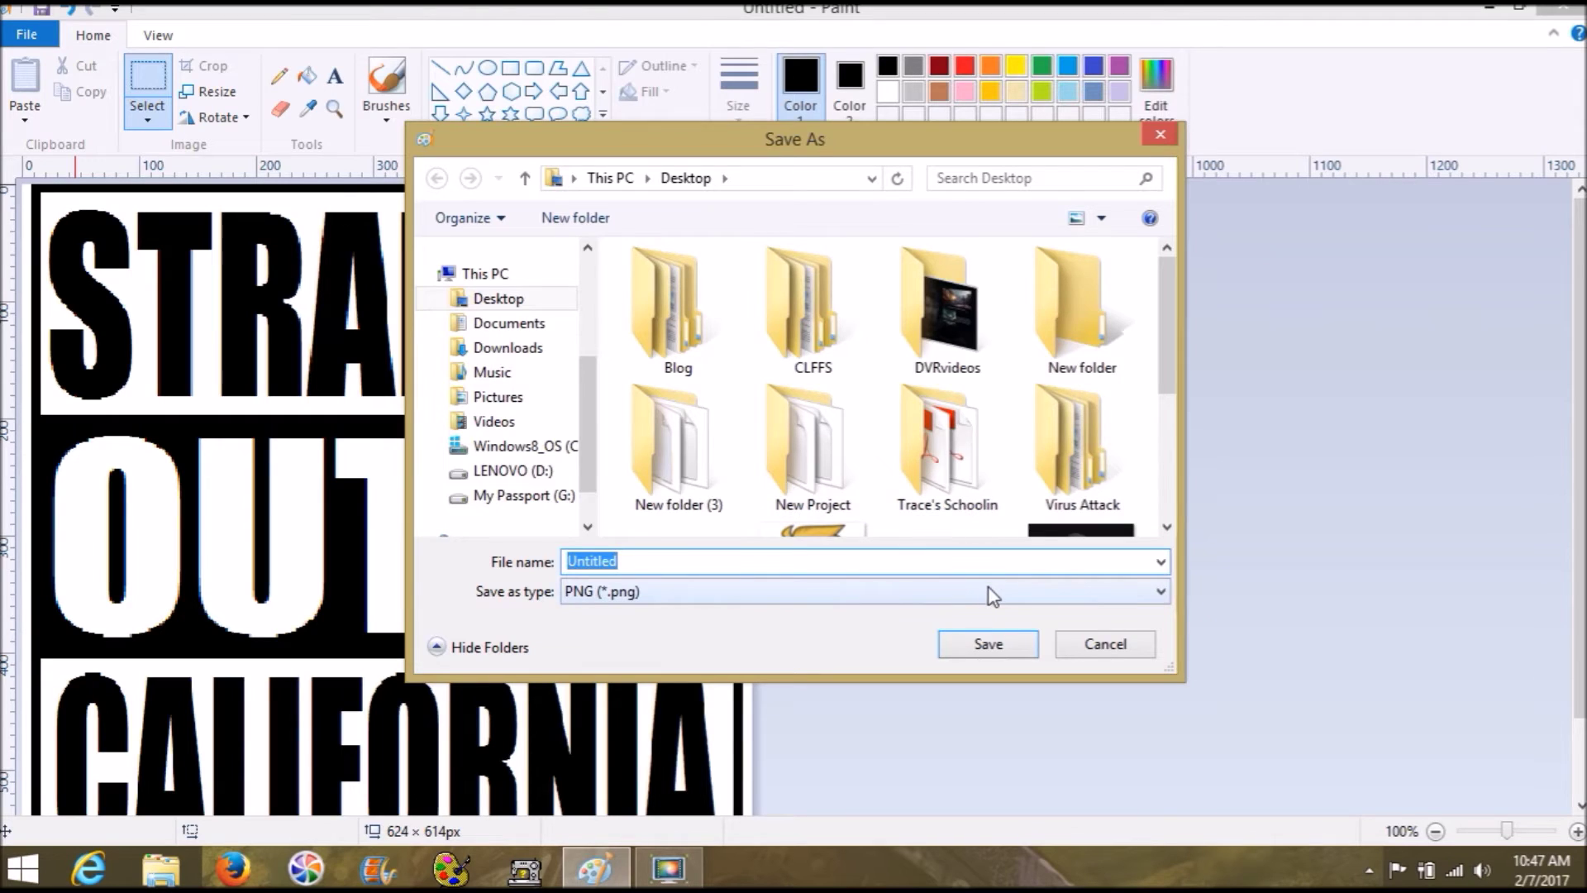
{"action": "type", "text": "sT"}
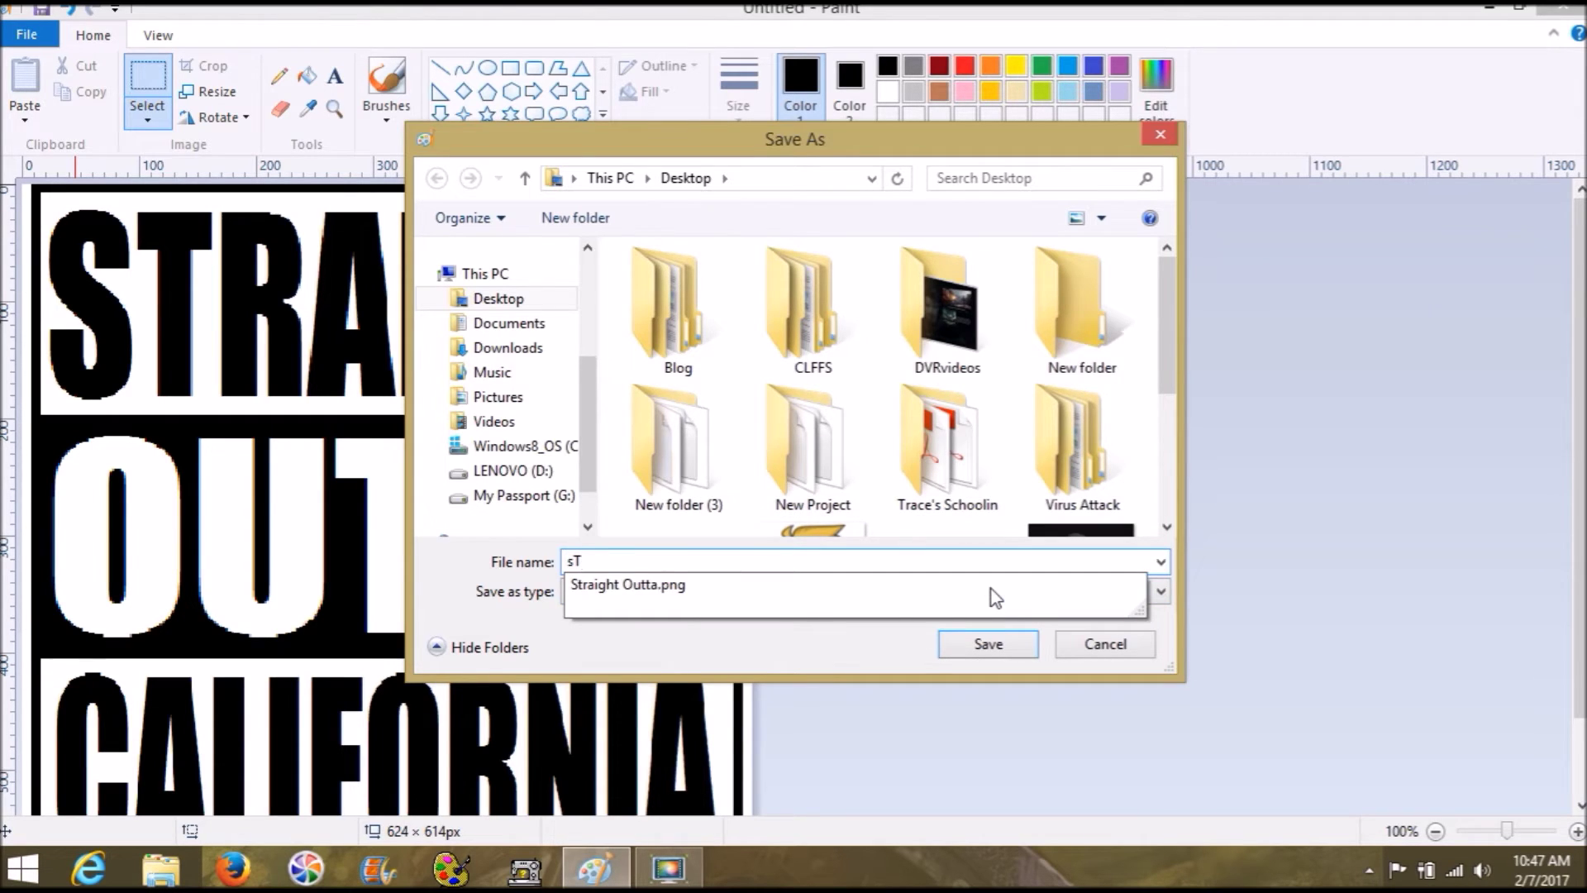
{"action": "left_click", "coordinate": [733, 584]}
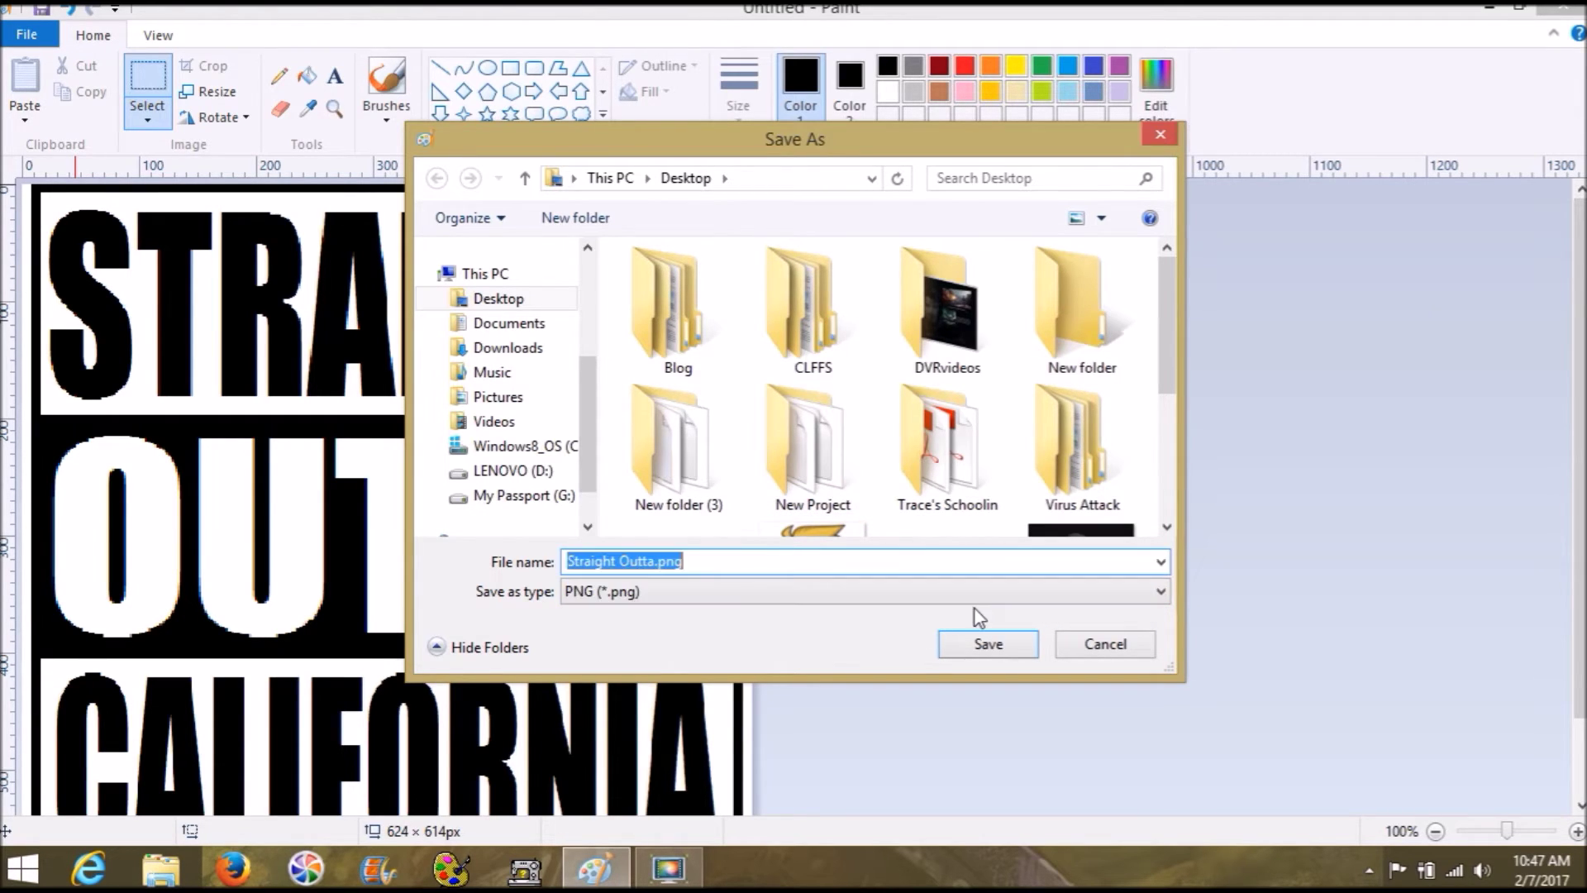
{"action": "left_click", "coordinate": [1002, 646]}
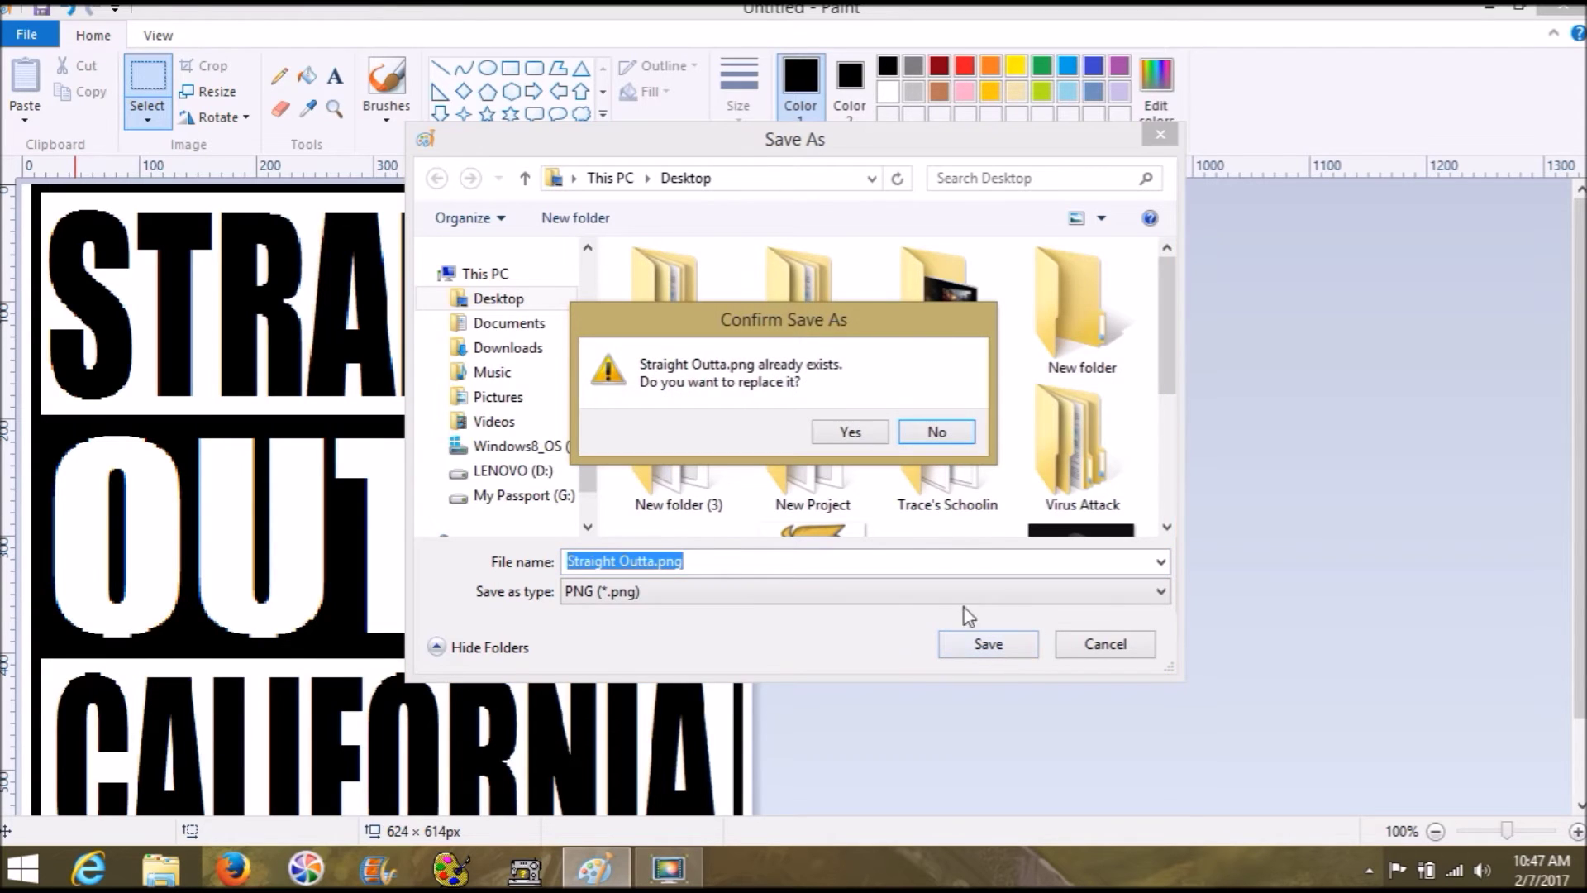
{"action": "left_click", "coordinate": [854, 442]}
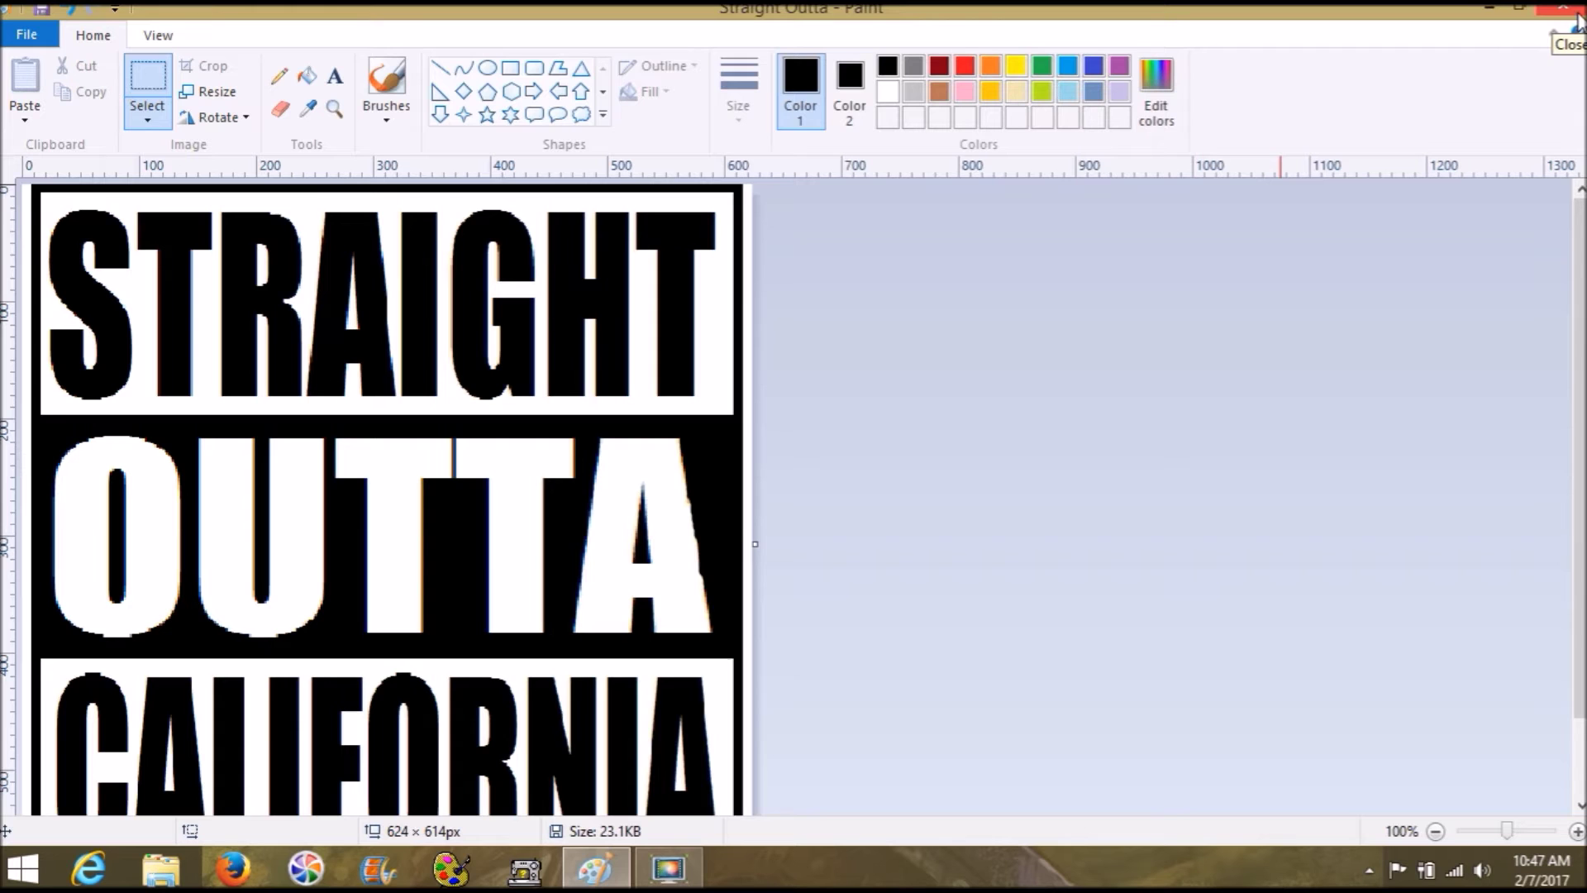
{"action": "left_click", "coordinate": [1575, 12]}
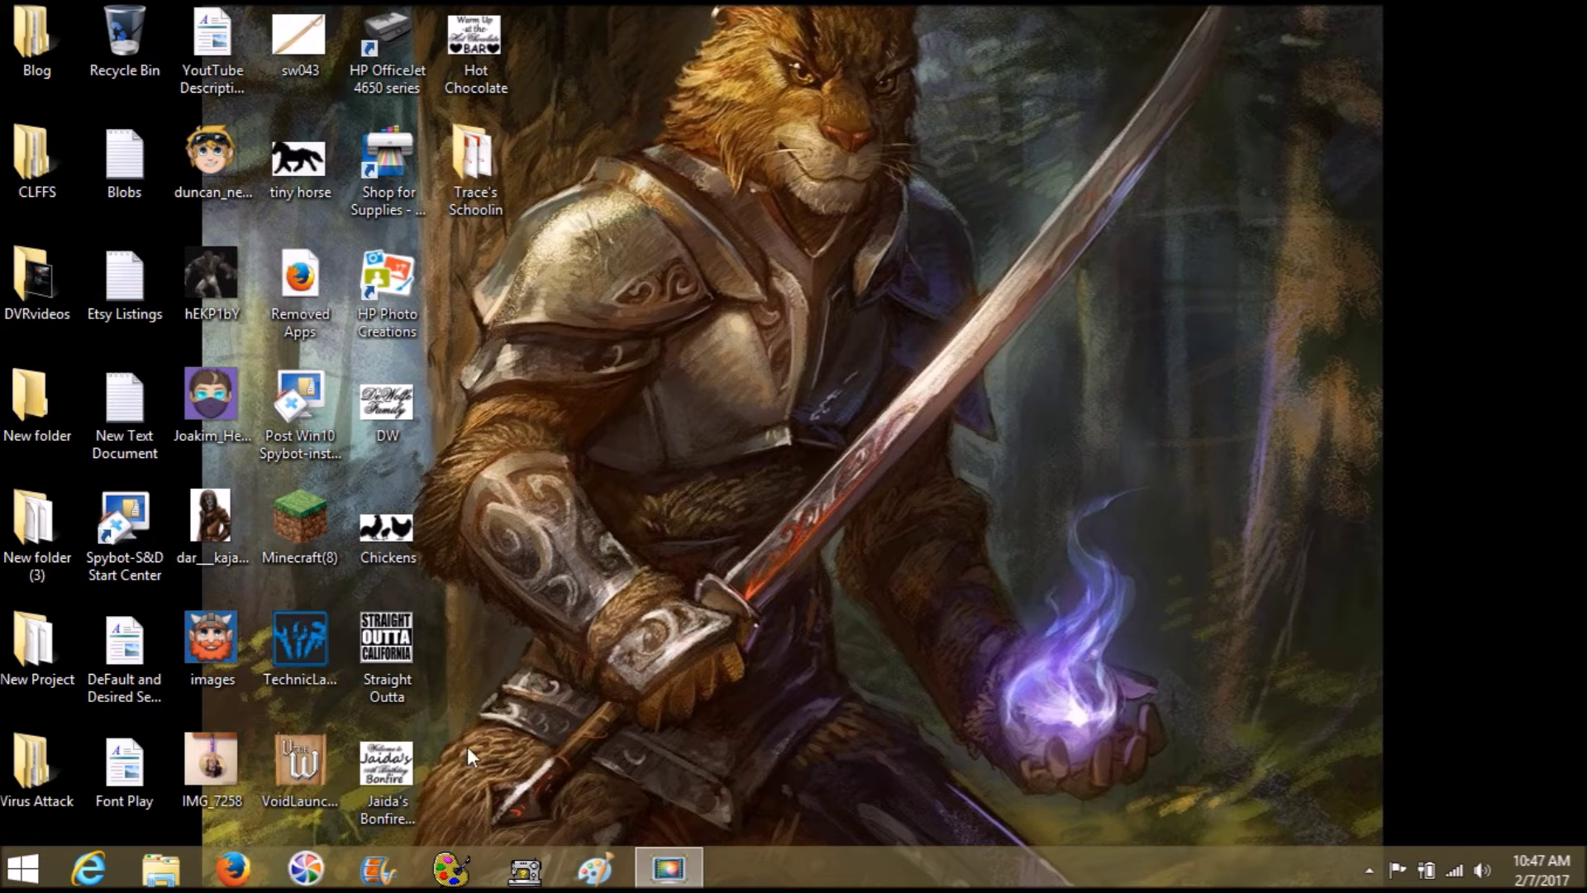
Launch SewArt from the taskbar, opening an untitled 4.00 × 4.00 in canvas
{"action": "left_click", "coordinate": [451, 868]}
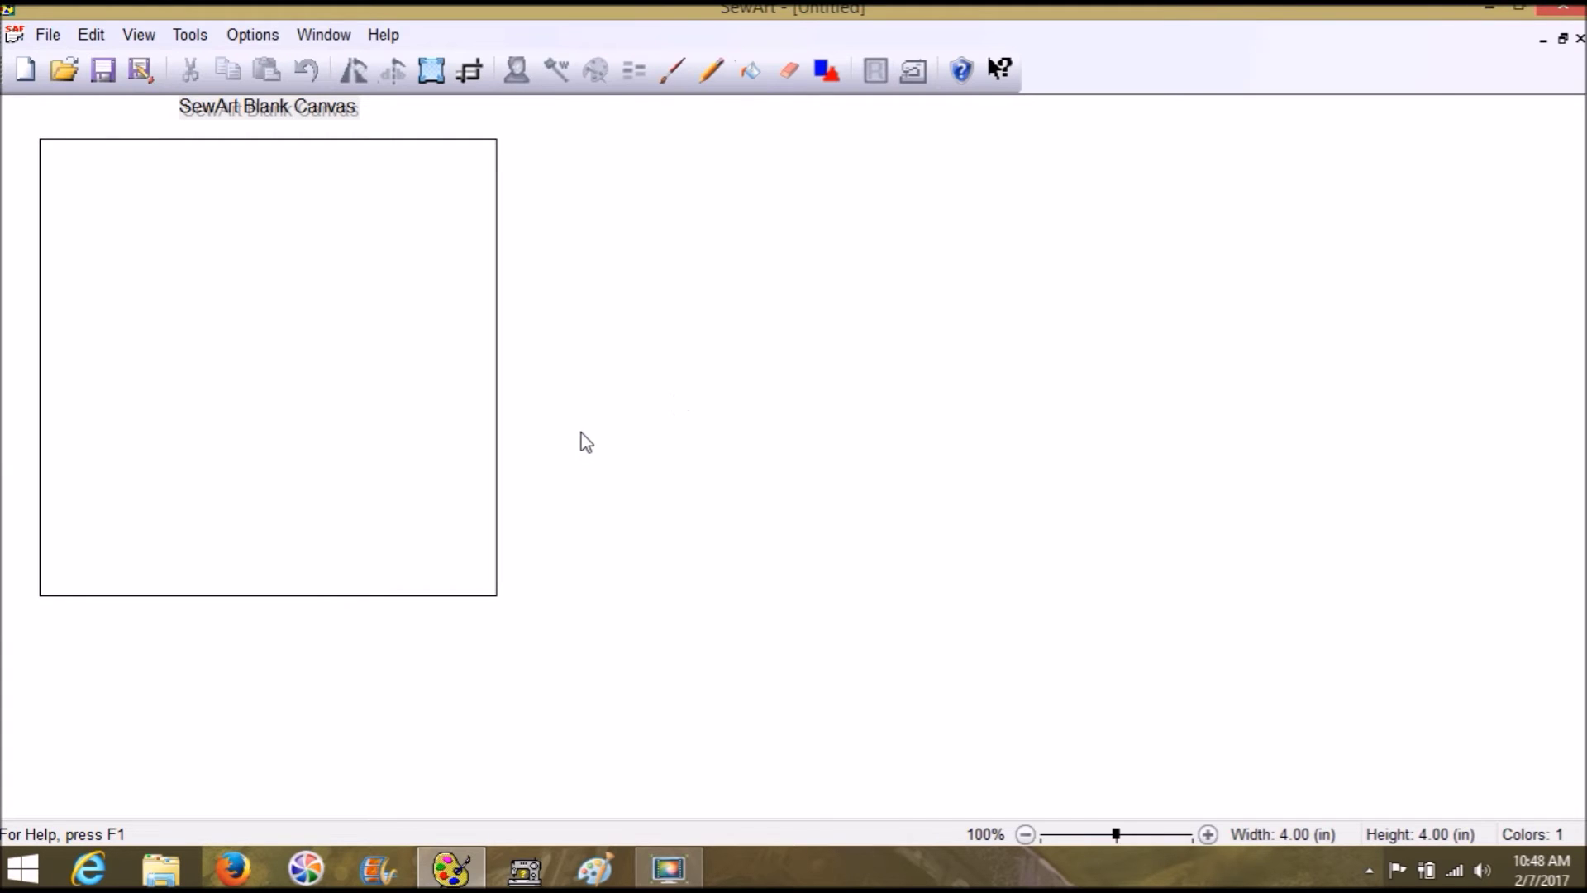
Open Straight Outta.png from the Desktop, loading the 6.57 × 6.46 in, 251-colour image
{"action": "left_click", "coordinate": [66, 71]}
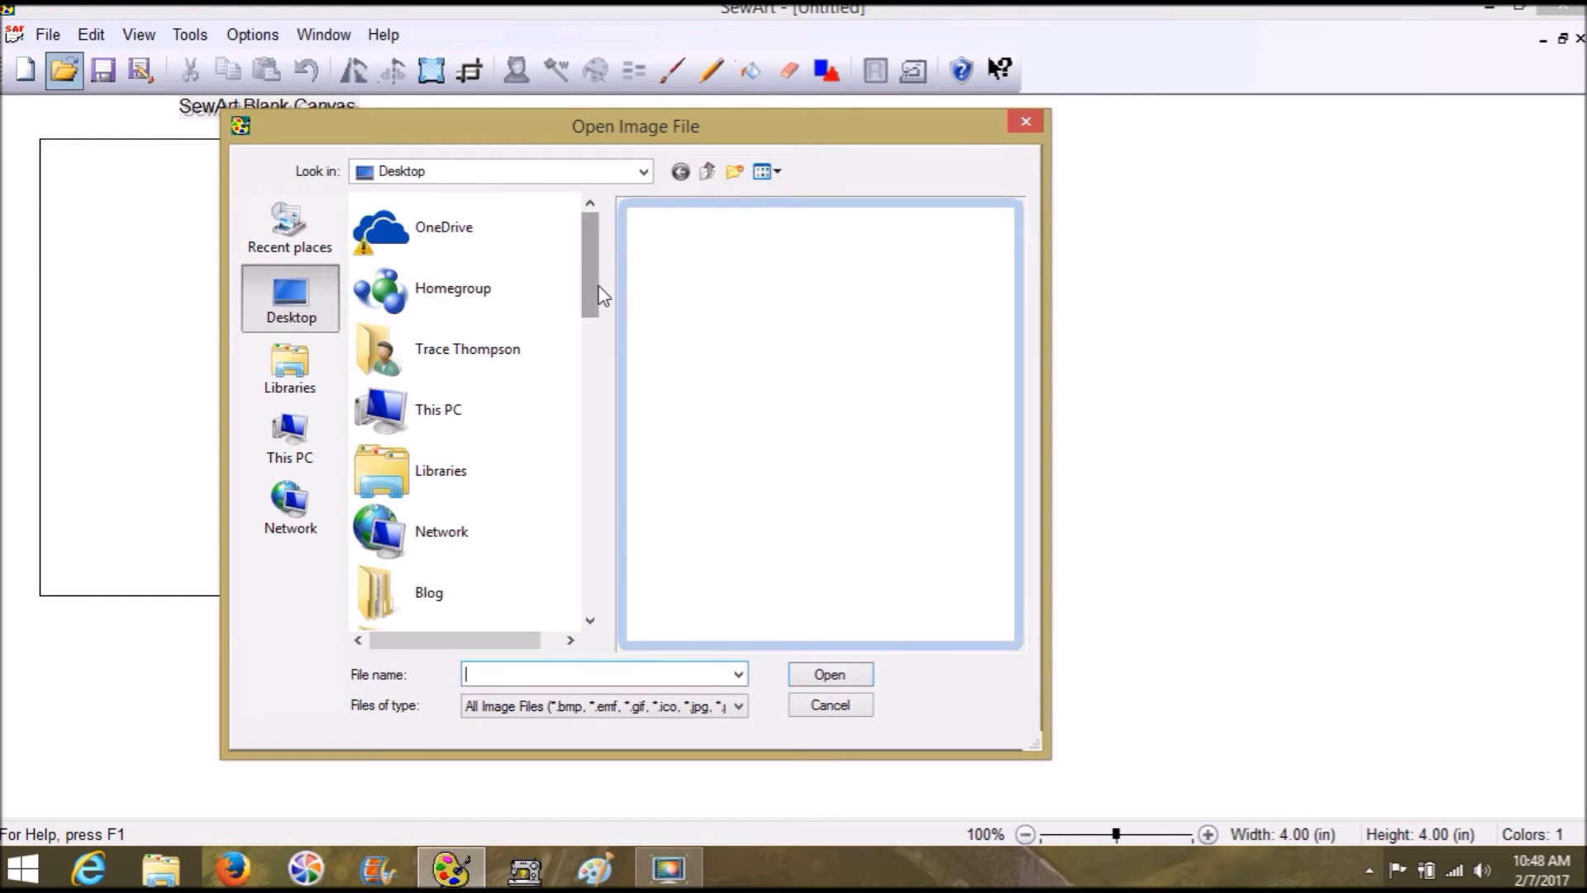
{"action": "left_click_drag", "start_coordinate": [595, 296], "coordinate": [597, 354]}
{"action": "scroll", "coordinate": [575, 632], "scroll_direction": "down", "scroll_amount": 10}
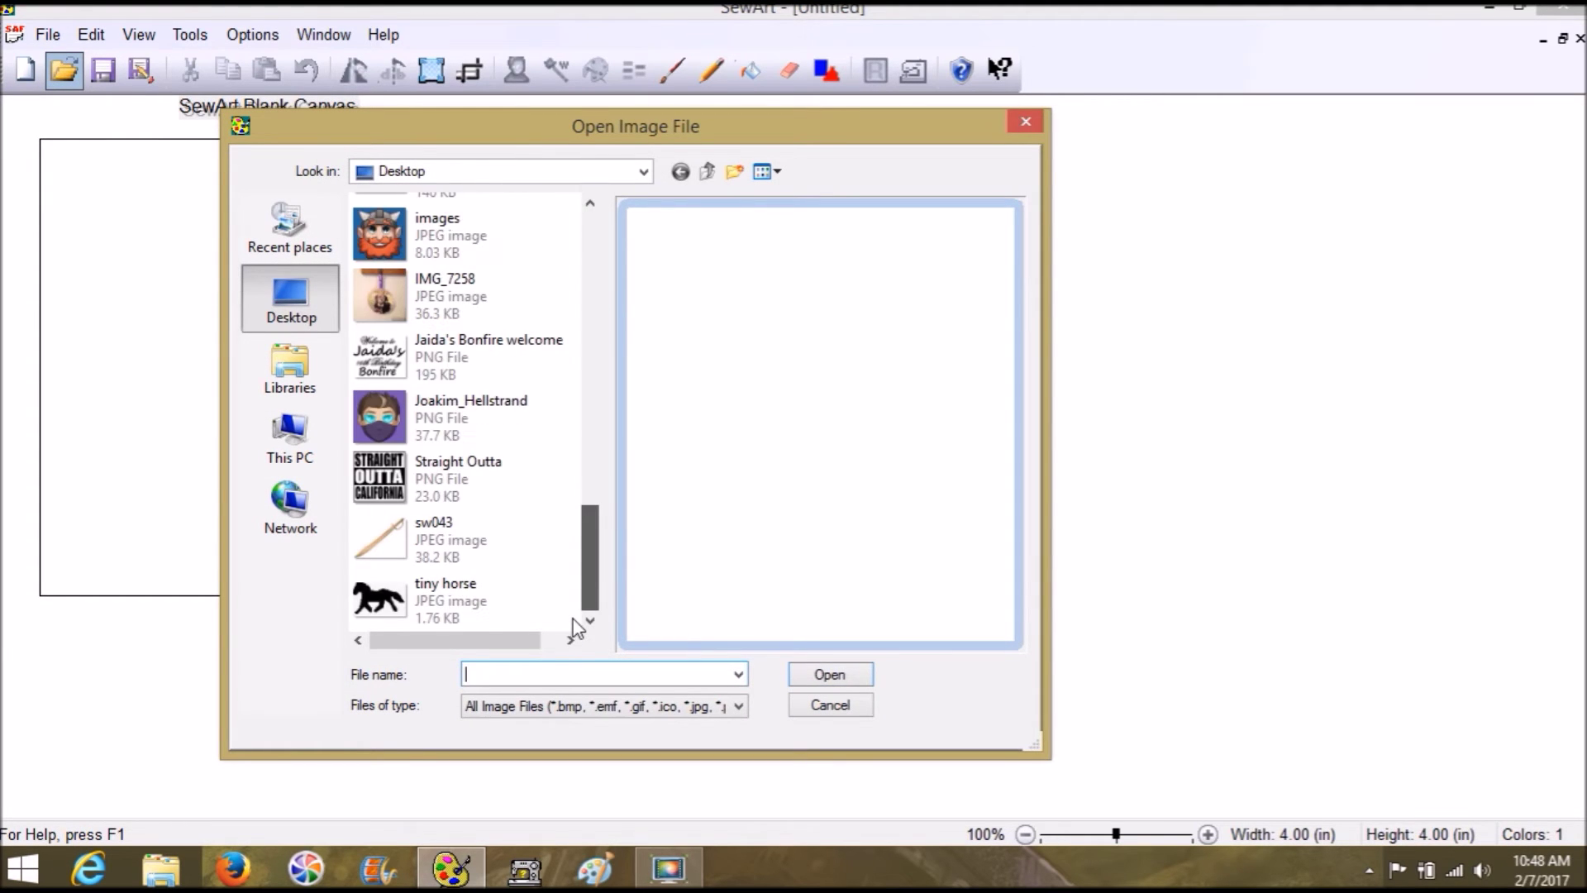
{"action": "mouse_move", "coordinate": [589, 603]}
{"action": "left_mouse_down"}
{"action": "mouse_move", "coordinate": [613, 418]}
{"action": "mouse_move", "coordinate": [608, 539]}
{"action": "mouse_move", "coordinate": [625, 590]}
{"action": "left_mouse_up"}
{"action": "left_click", "coordinate": [453, 537]}
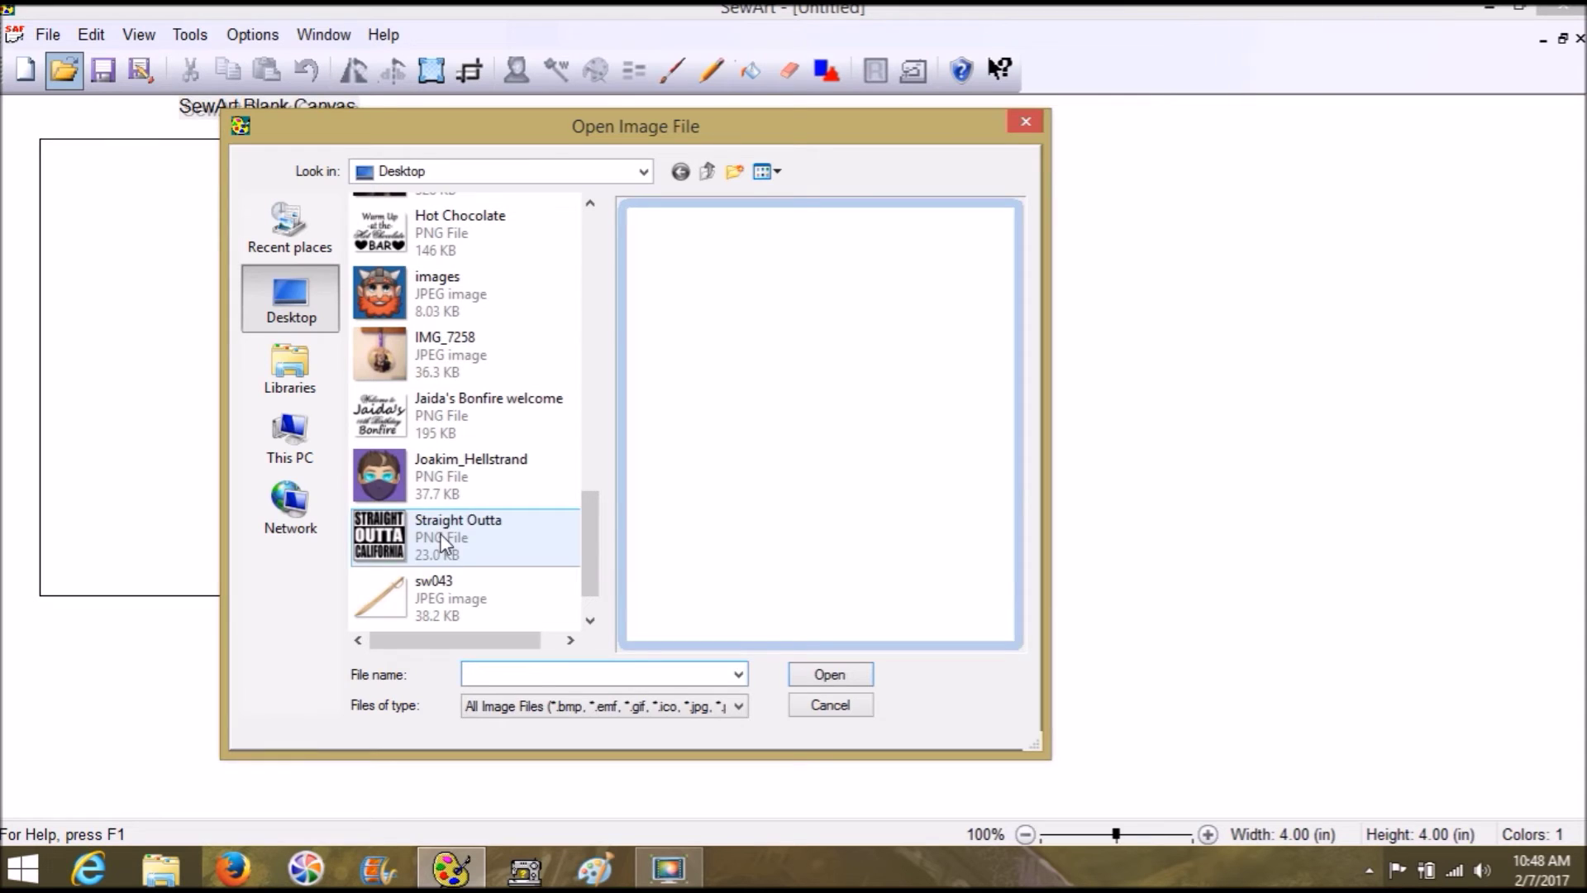
{"action": "left_click", "coordinate": [829, 677]}
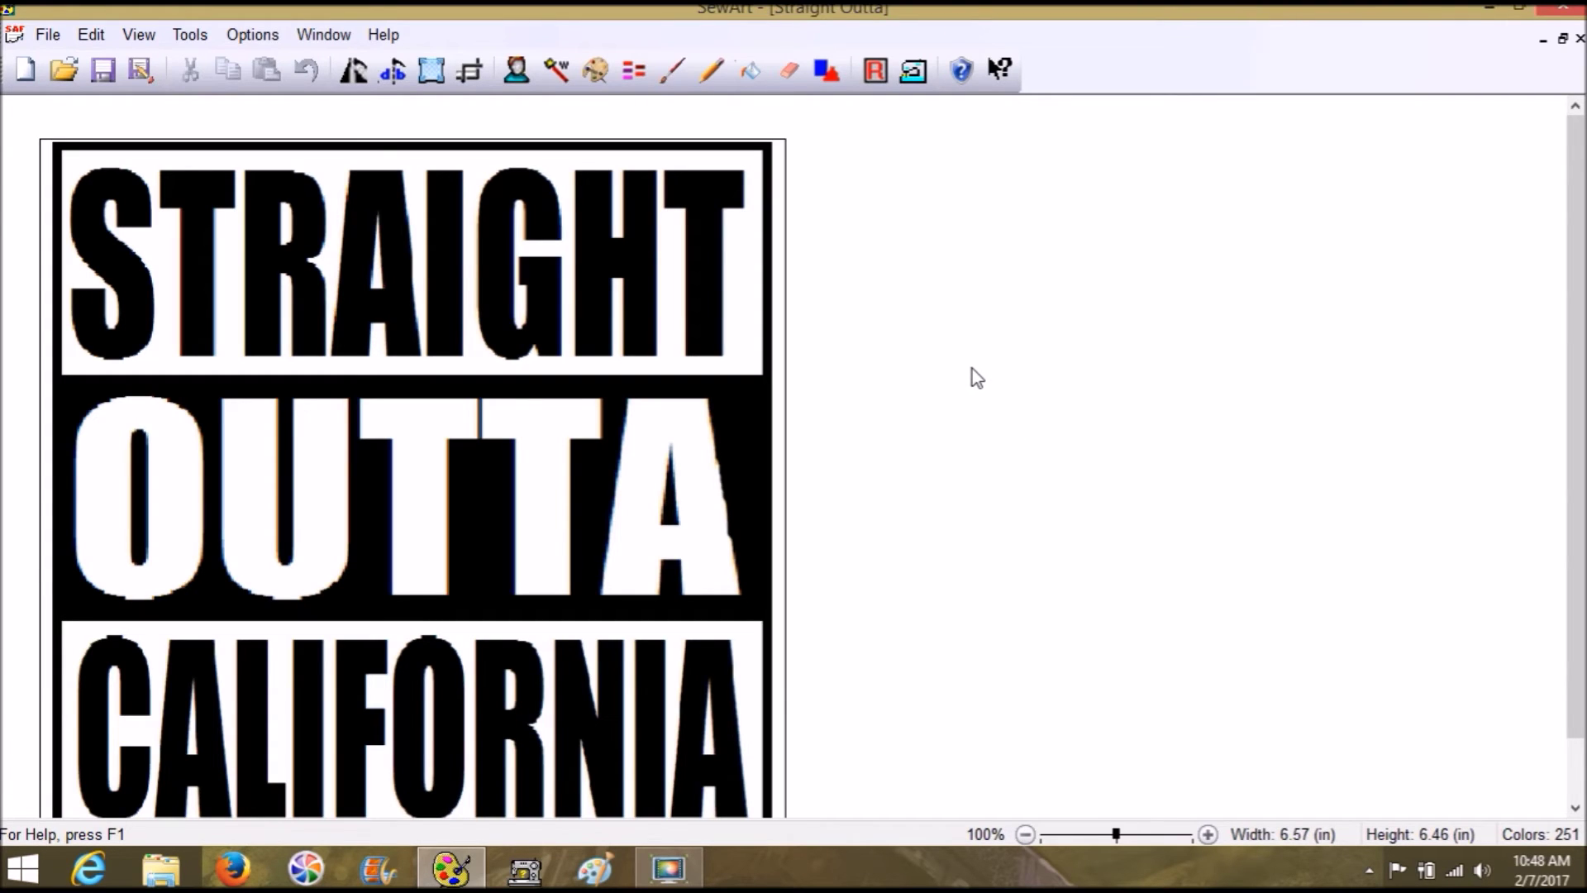
Resize the width to 3.9 in, undo it, then accept colour reduction keeping 251 colours
{"action": "left_click", "coordinate": [431, 71]}
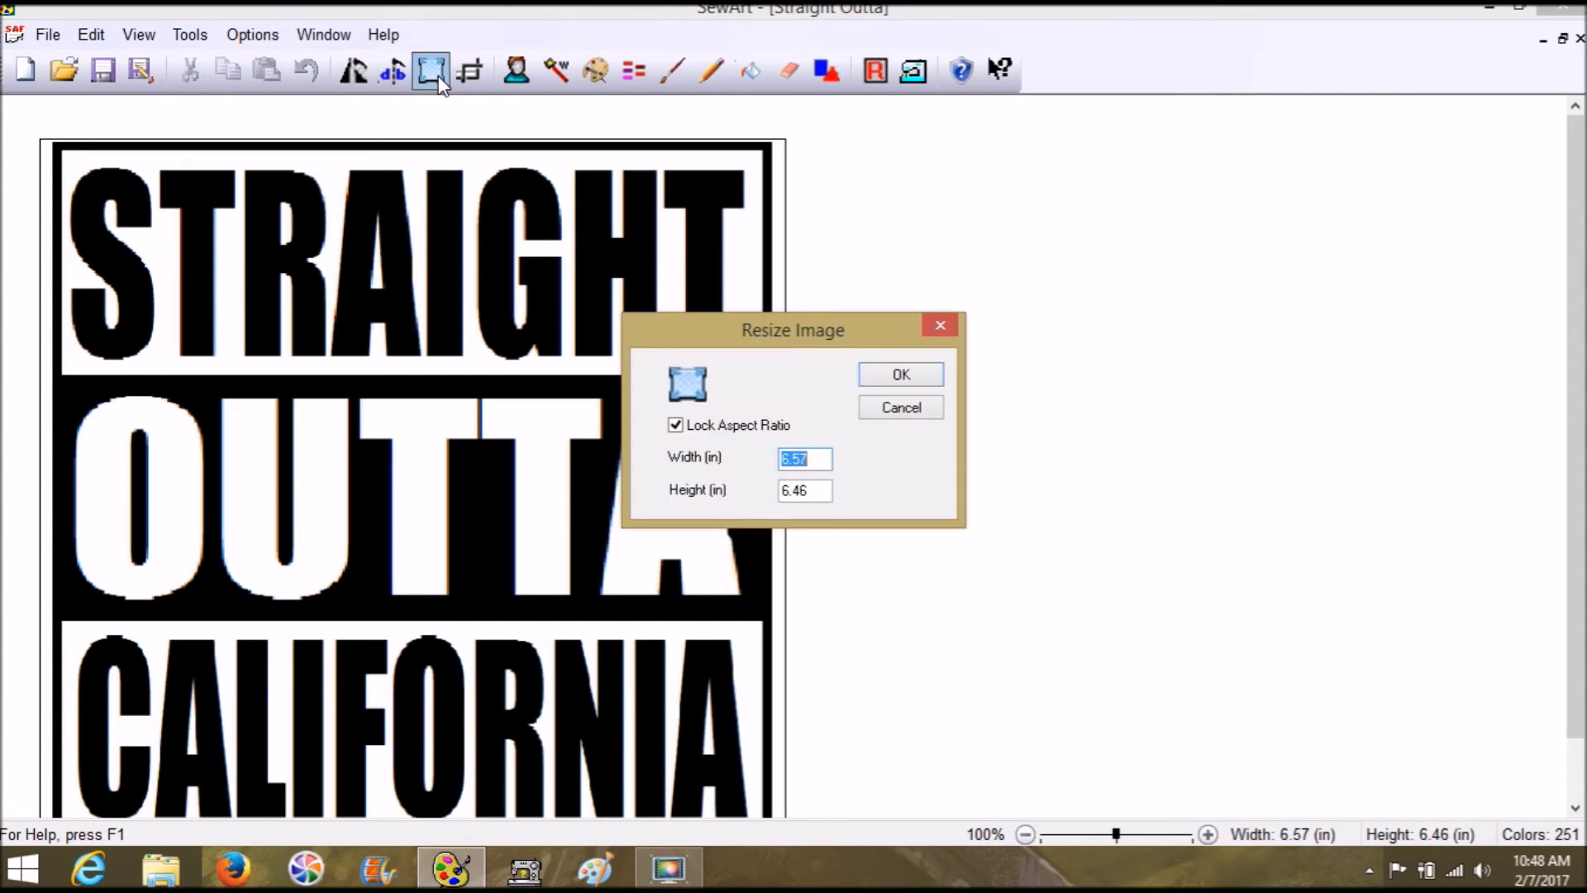
{"action": "type", "text": "3.9"}
{"action": "left_click", "coordinate": [904, 377]}
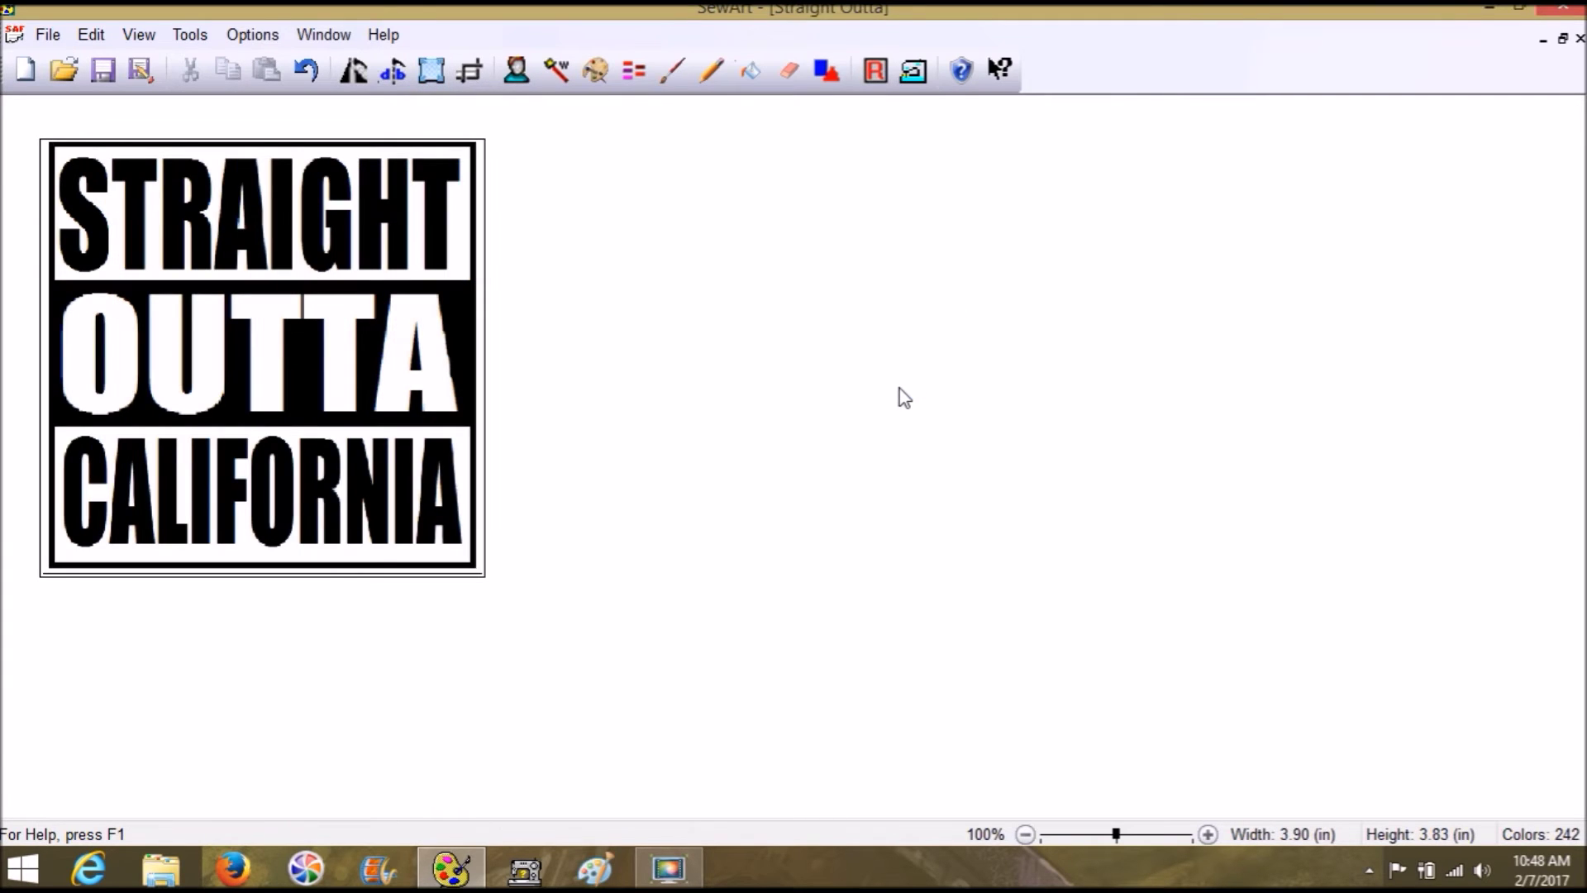
{"action": "left_click", "coordinate": [310, 73]}
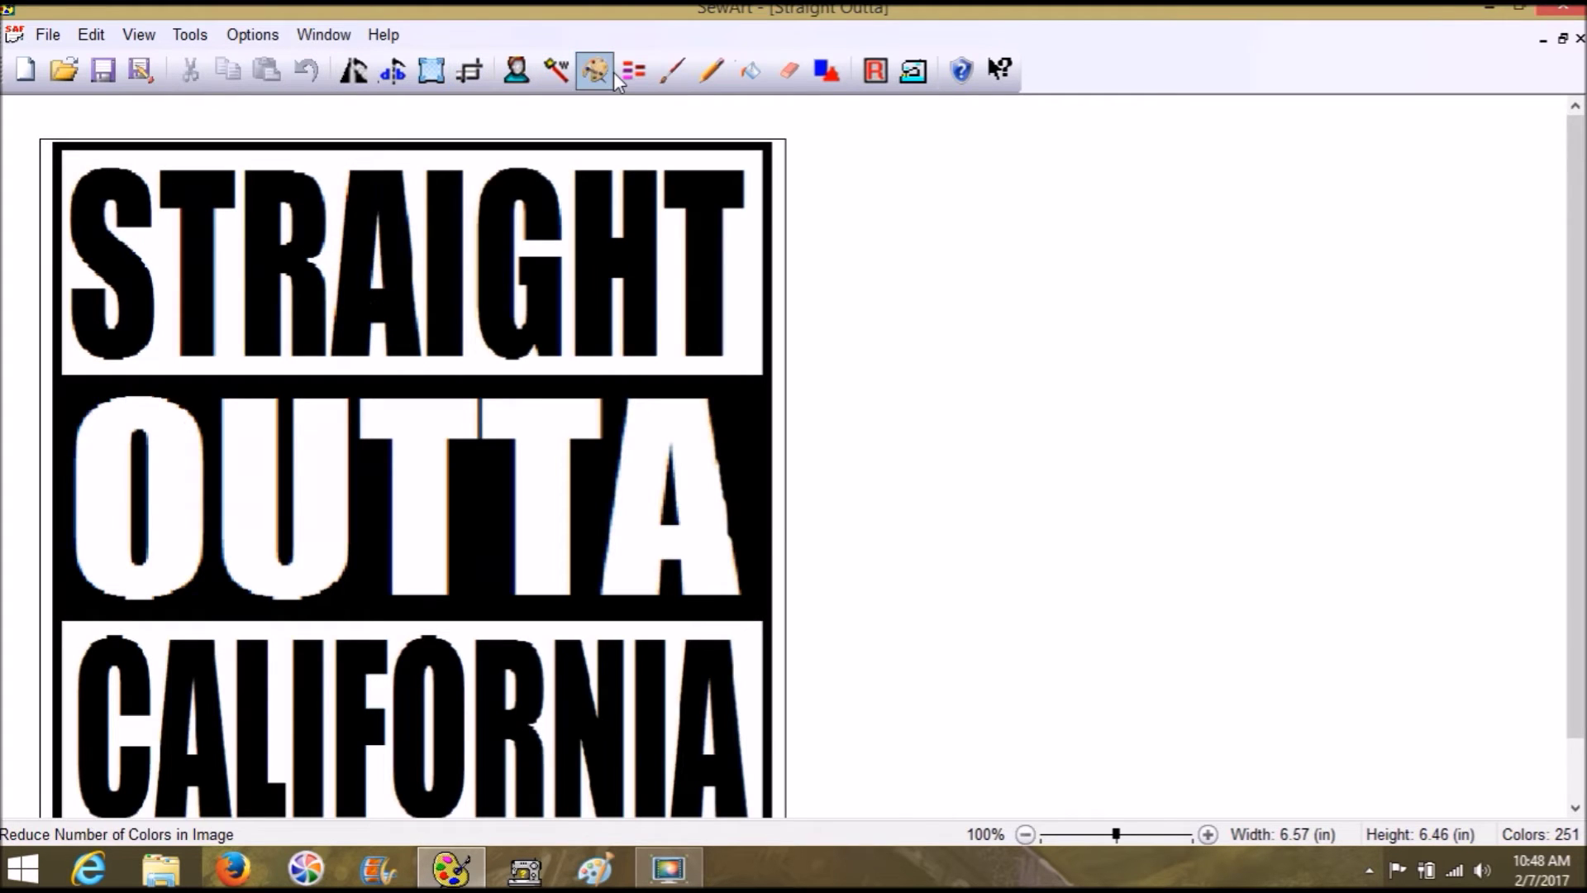
{"action": "left_click", "coordinate": [610, 72]}
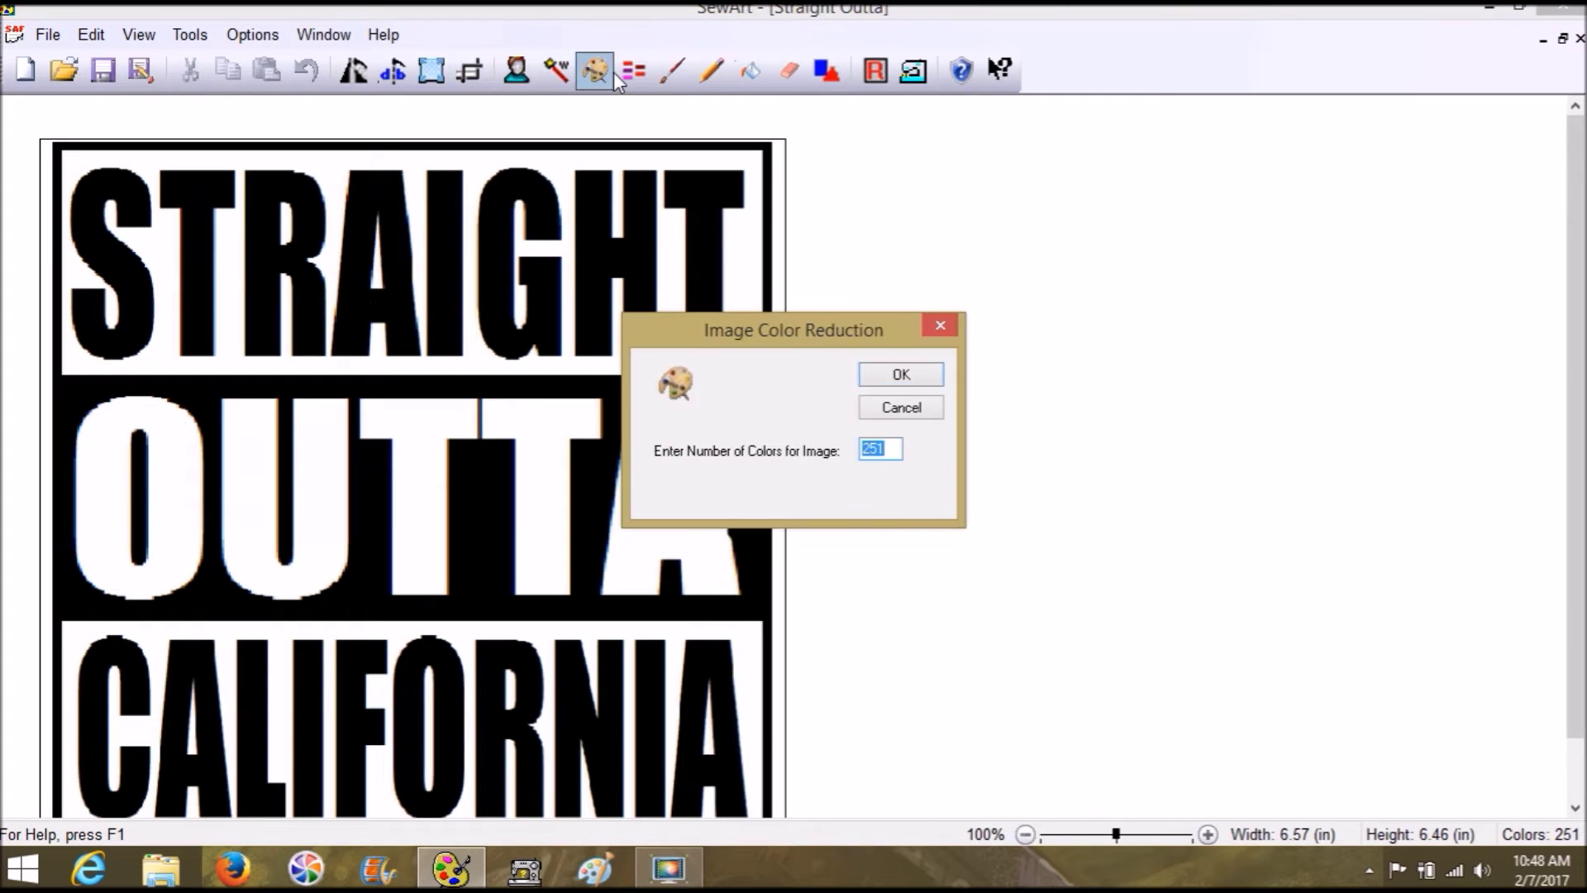
{"action": "left_click", "coordinate": [901, 382]}
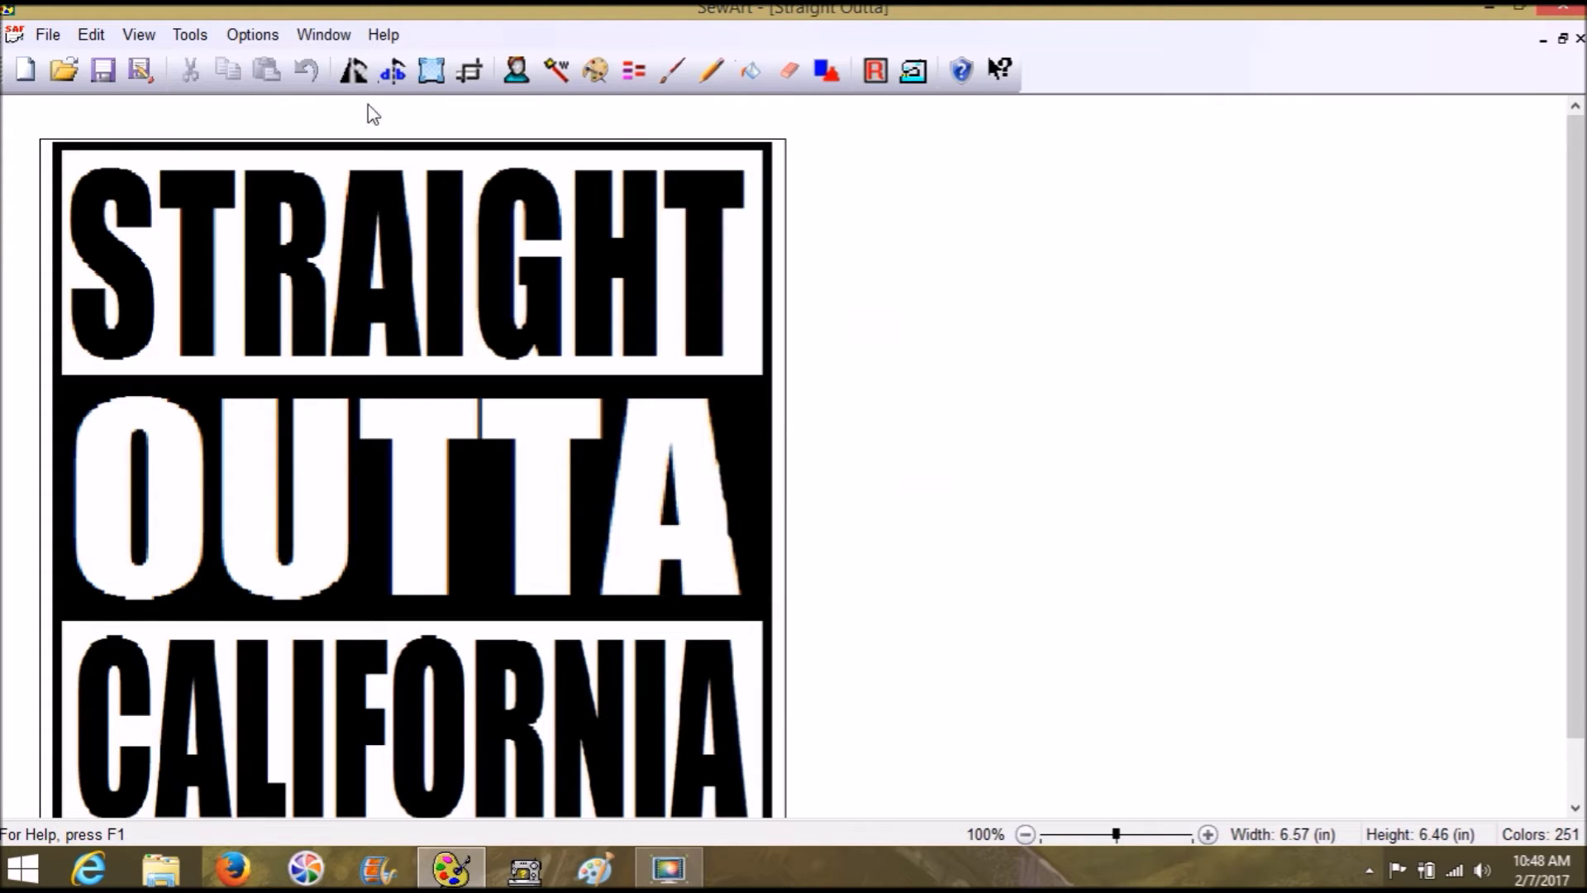
Resize the design again to 3.9 in wide with locked aspect, giving 3.90 × 3.83 in
{"action": "left_click", "coordinate": [431, 70]}
{"action": "type", "text": "3.9"}
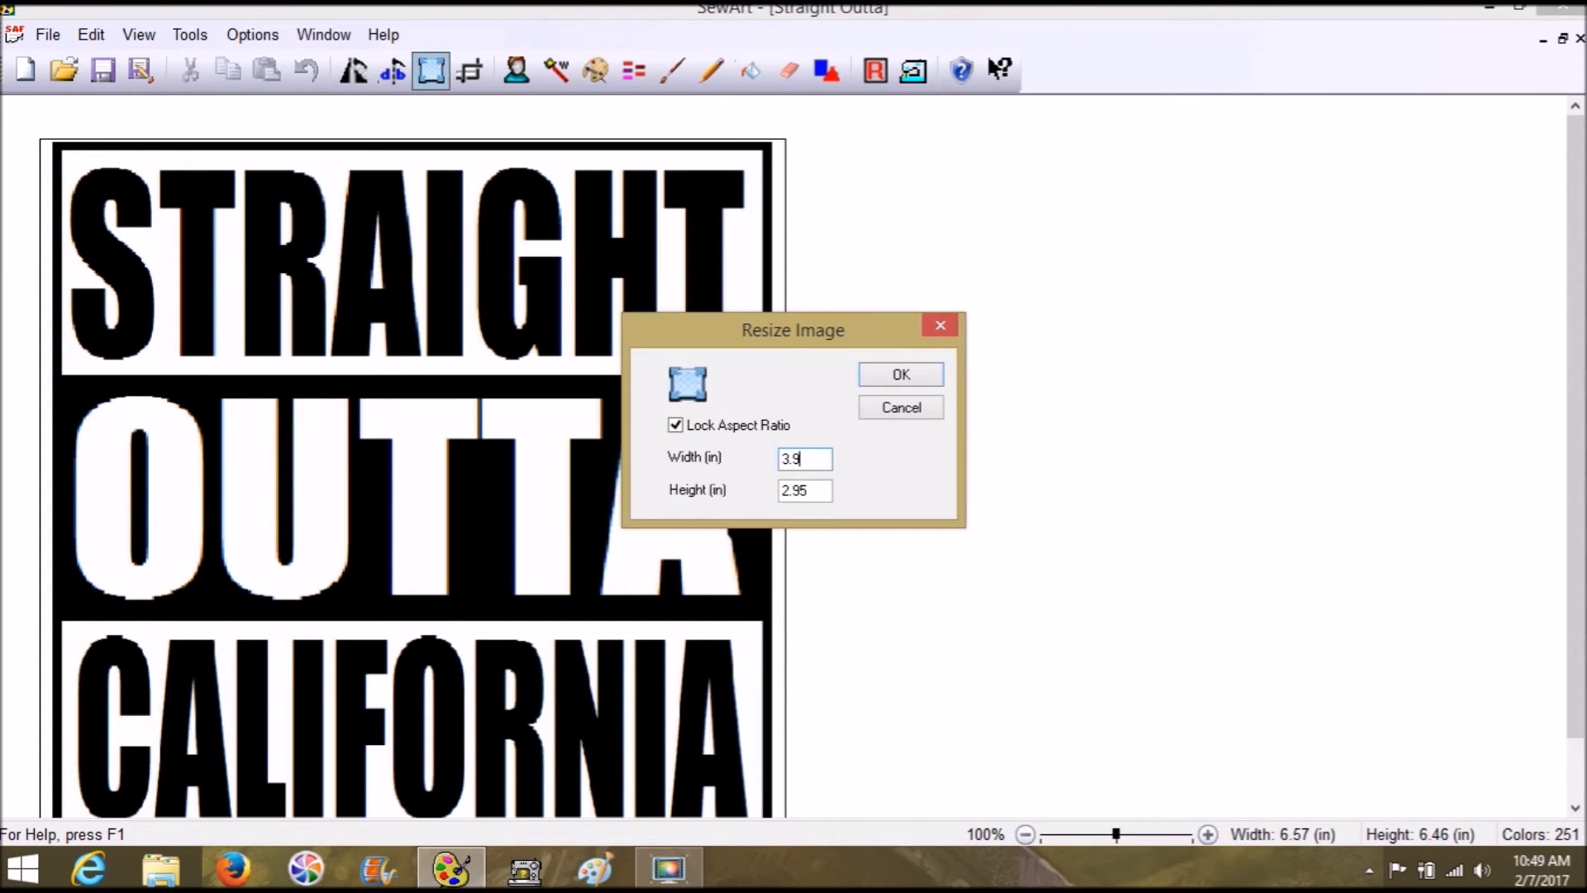
{"action": "left_click", "coordinate": [899, 378]}
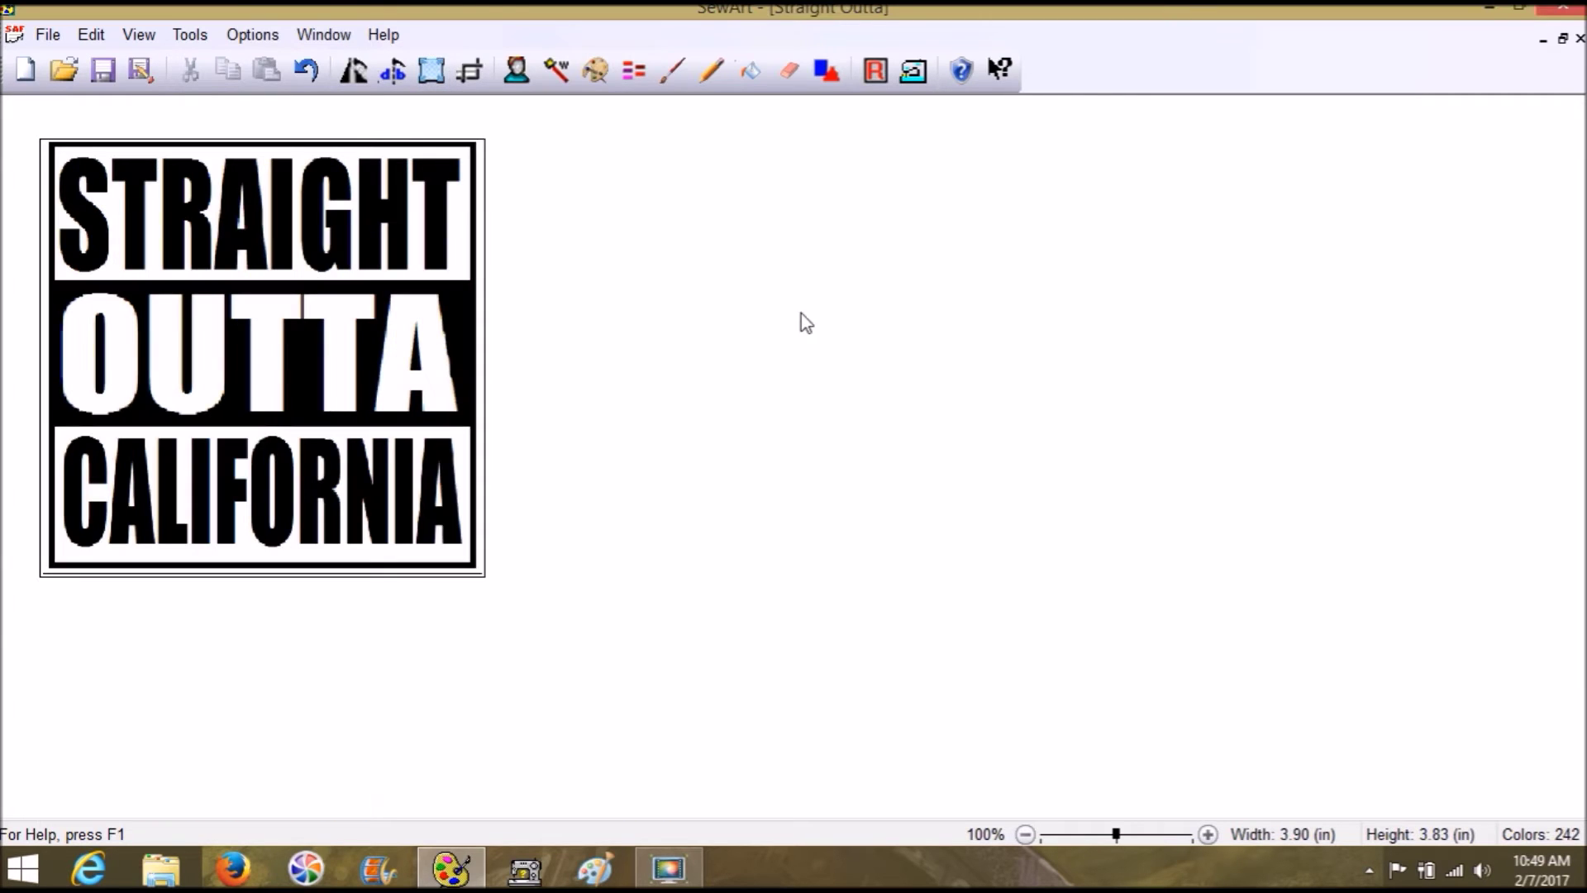
{"action": "left_click", "coordinate": [596, 72]}
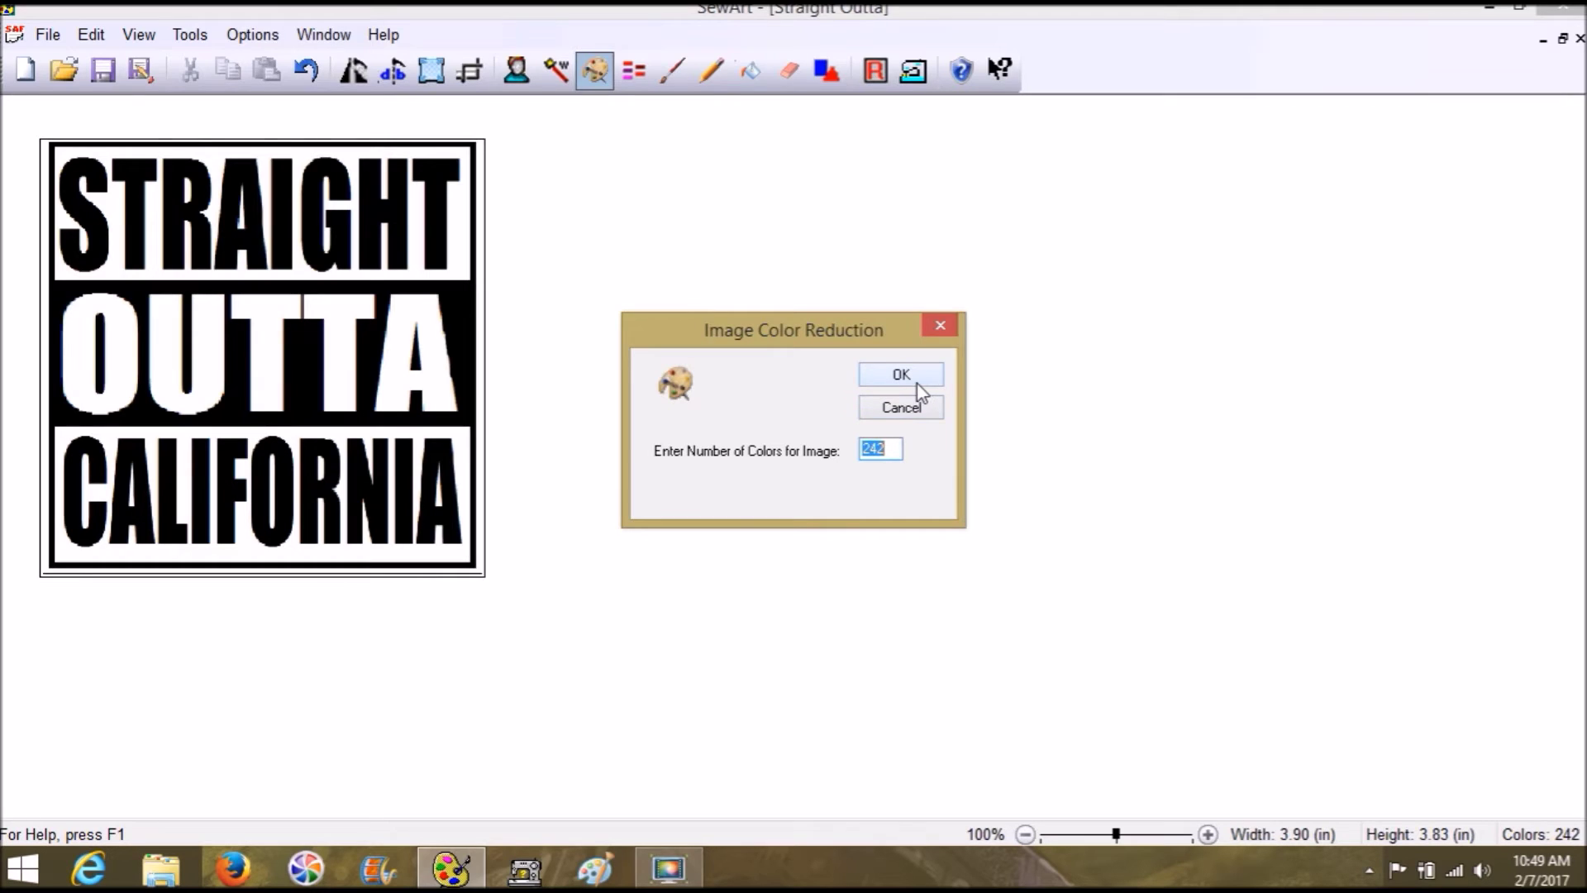
Reduce the image to 2 colours, undoing and reapplying the reduction once
{"action": "type", "text": "2"}
{"action": "key", "text": "Return"}
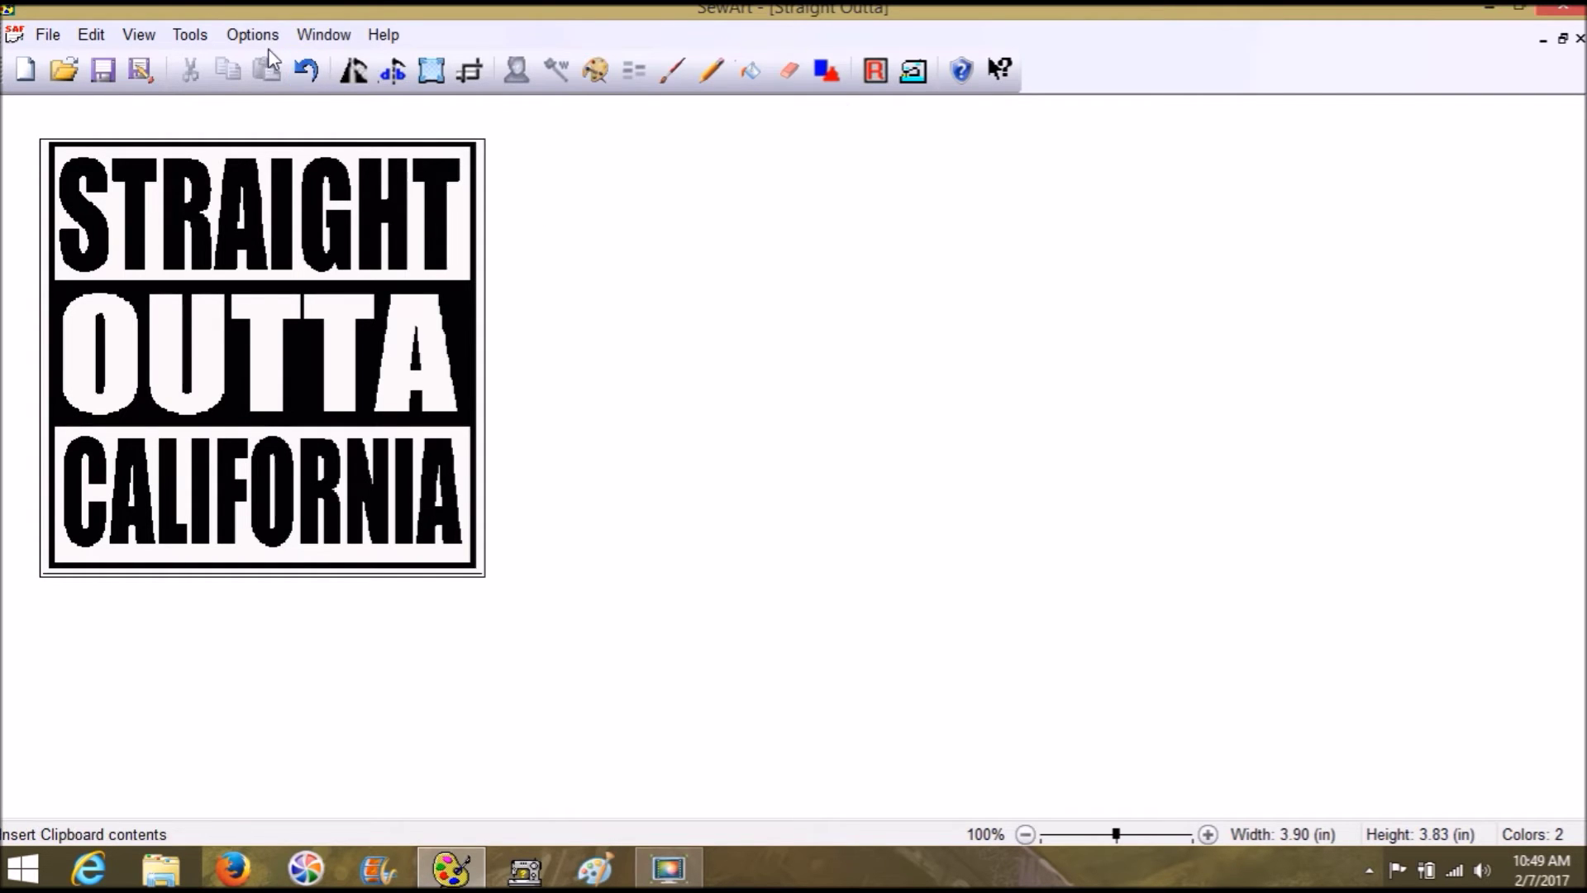
{"action": "left_click", "coordinate": [306, 70]}
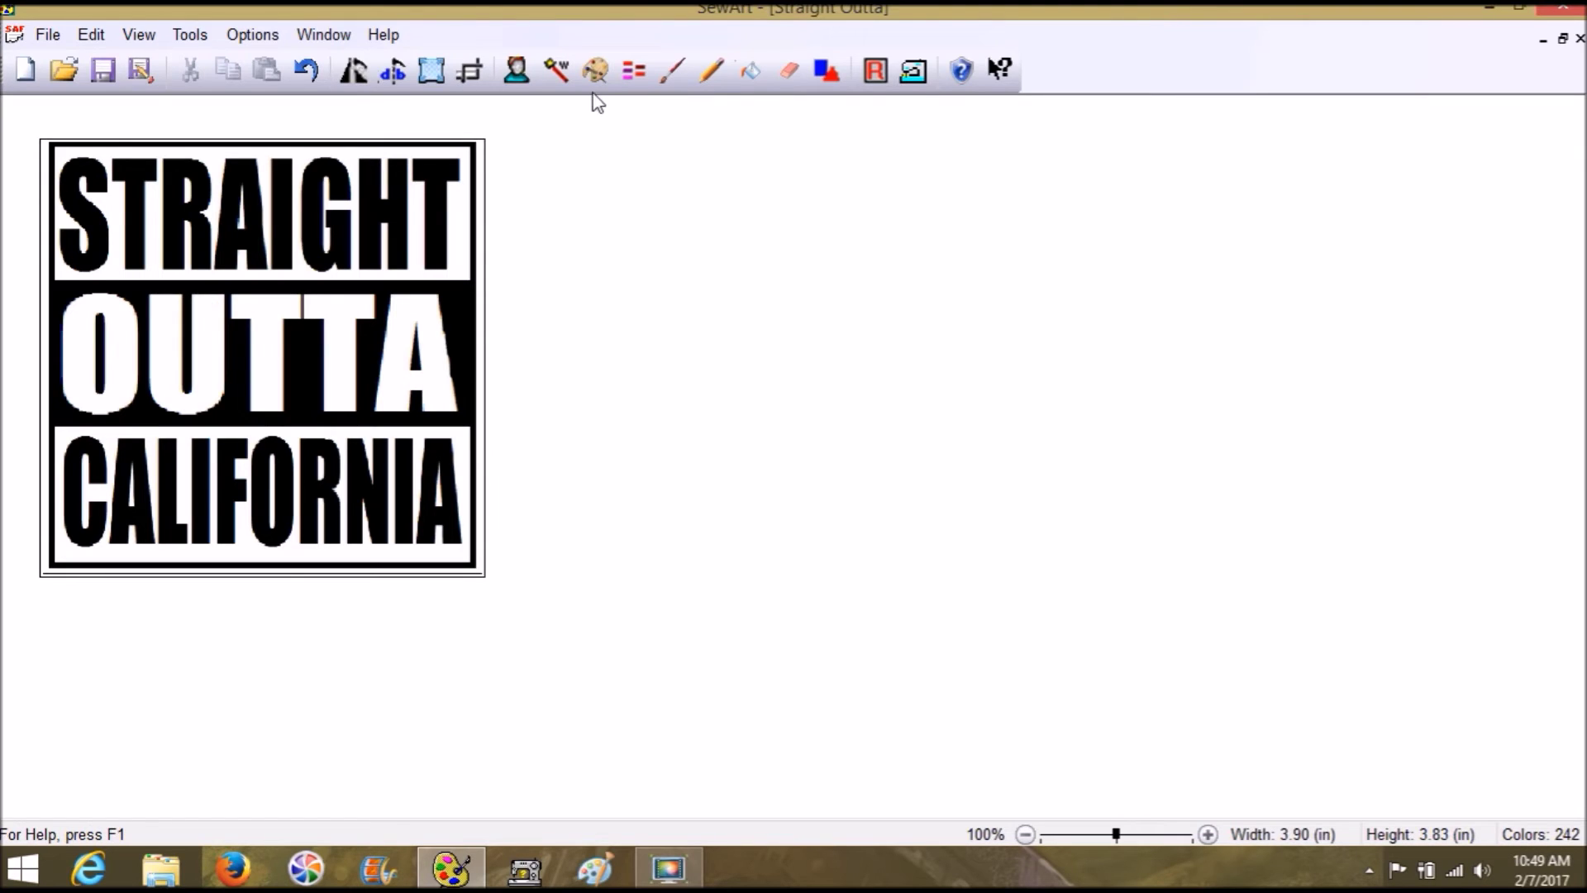
{"action": "left_click", "coordinate": [595, 70]}
{"action": "type", "text": "2"}
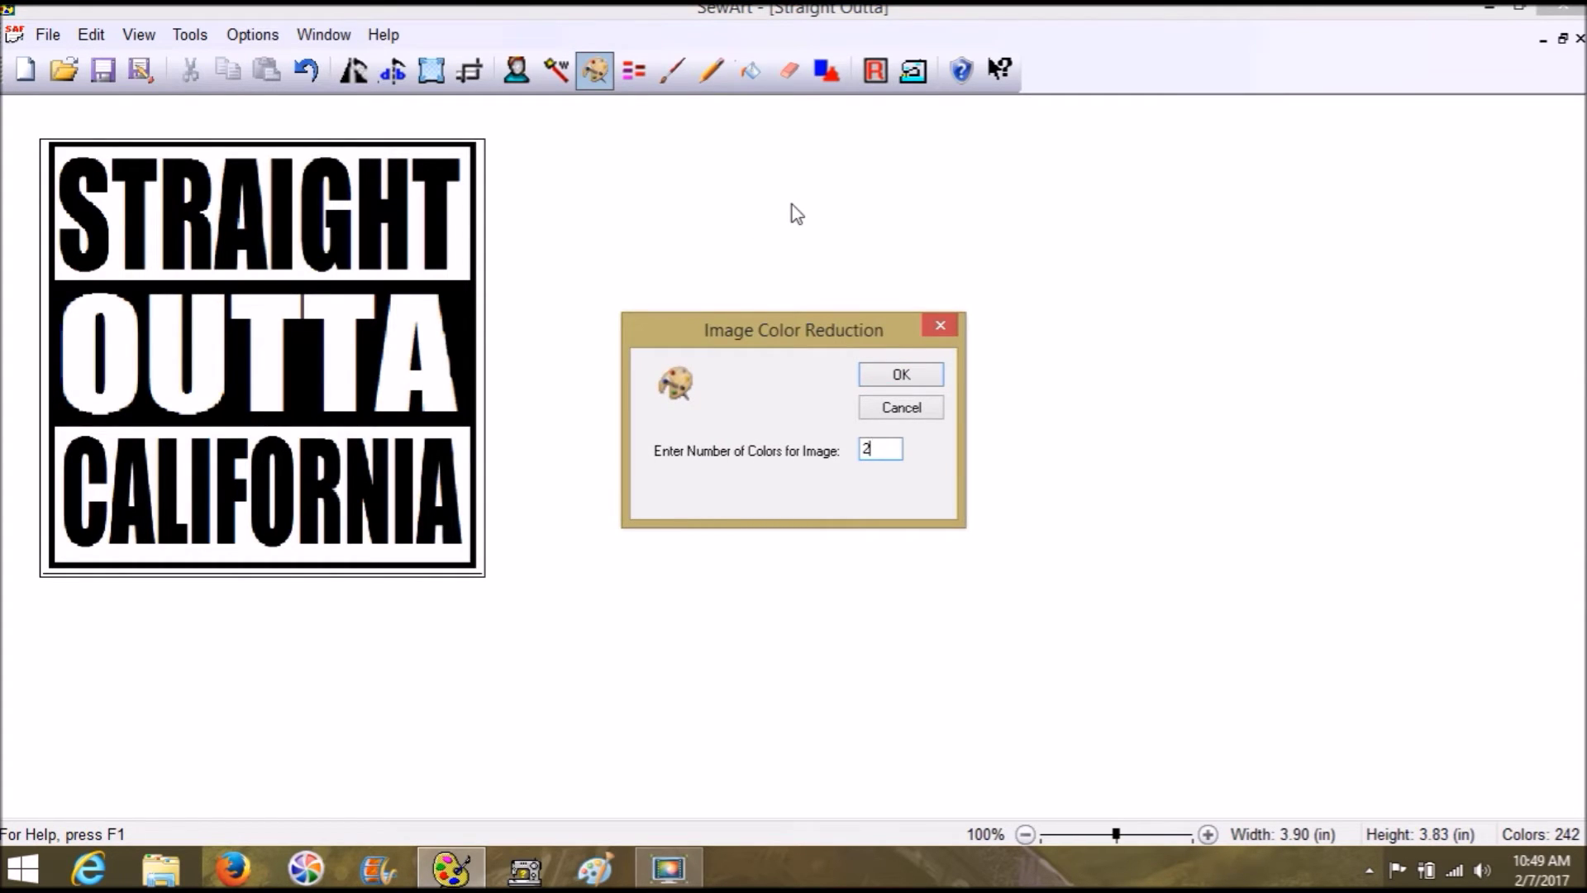
{"action": "key", "text": "Return"}
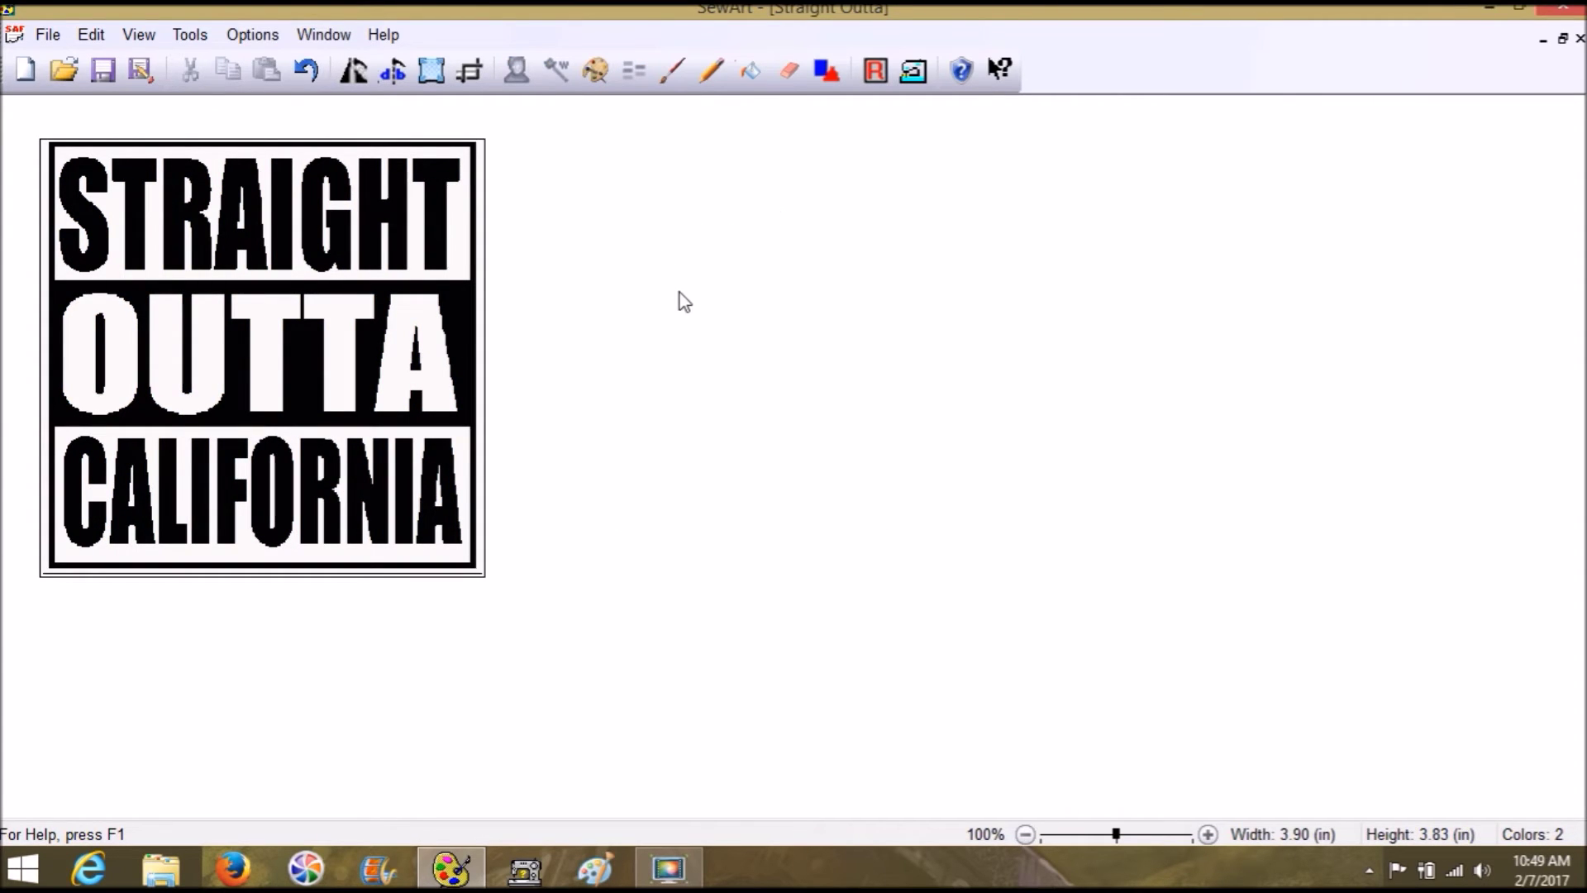
{"action": "left_click", "coordinate": [914, 73]}
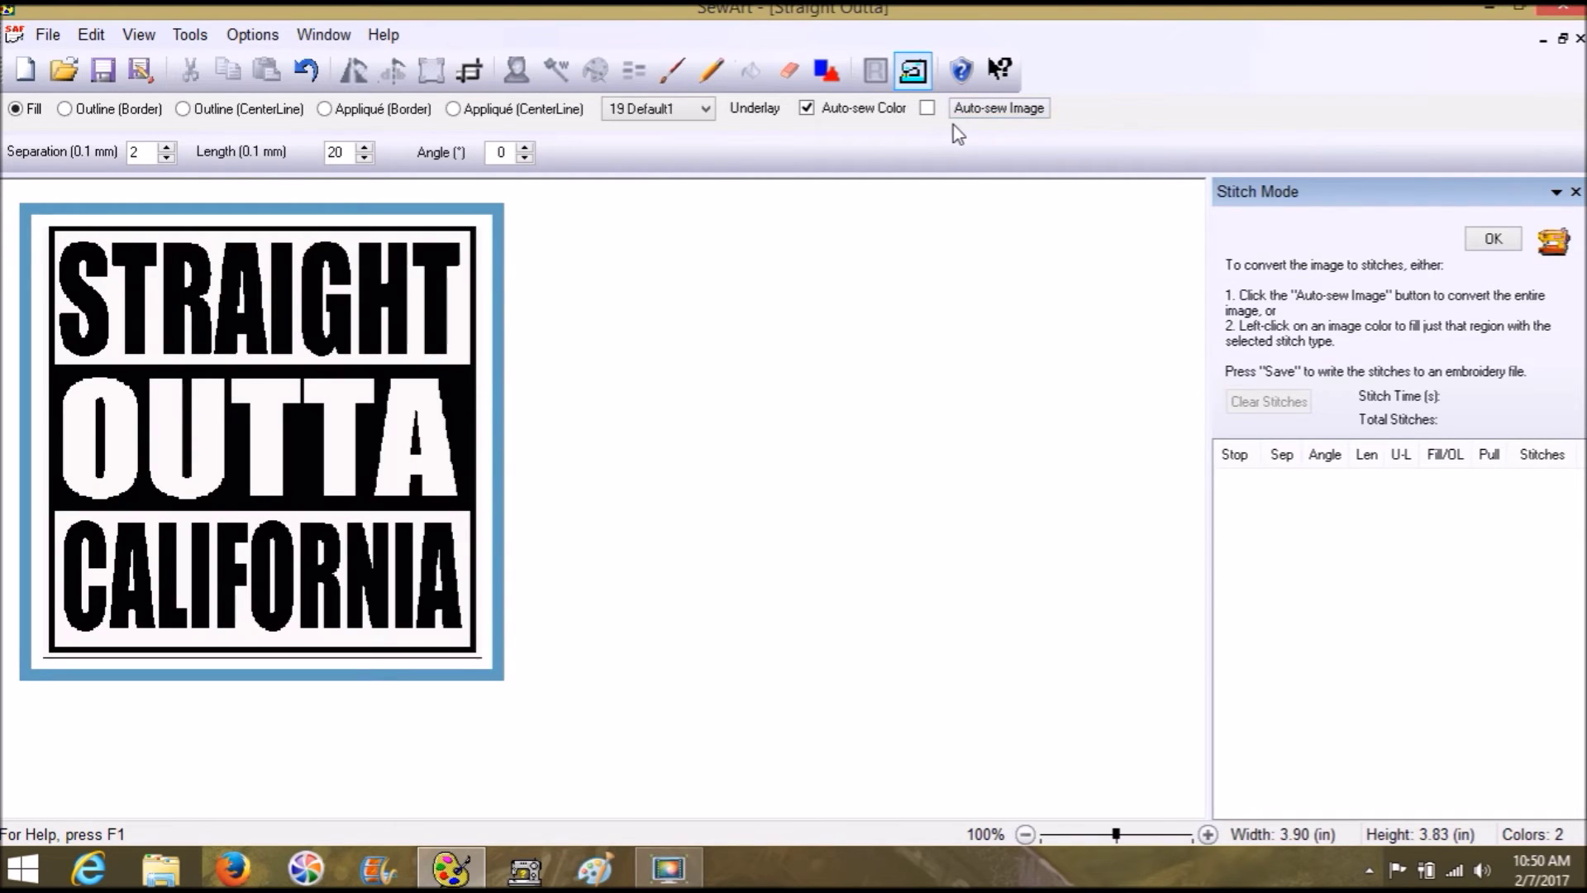
Auto-sew the image with the white margin set as the transparent colour, producing 36 stops
{"action": "left_click", "coordinate": [1038, 110]}
{"action": "left_click", "coordinate": [1023, 109]}
{"action": "left_click", "coordinate": [1024, 110]}
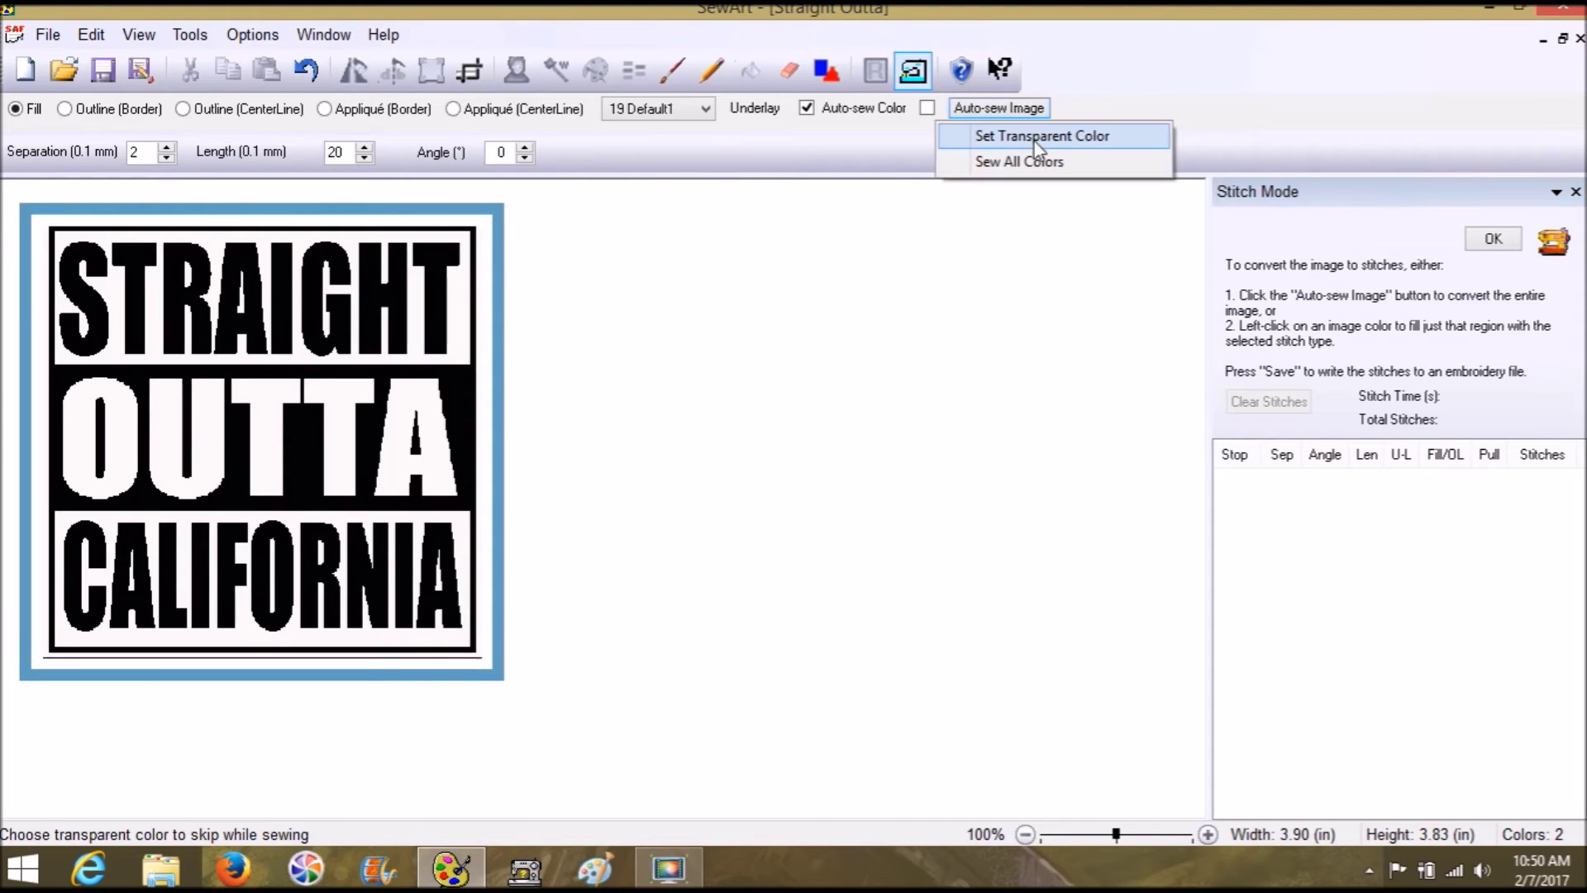
{"action": "left_click", "coordinate": [1037, 136]}
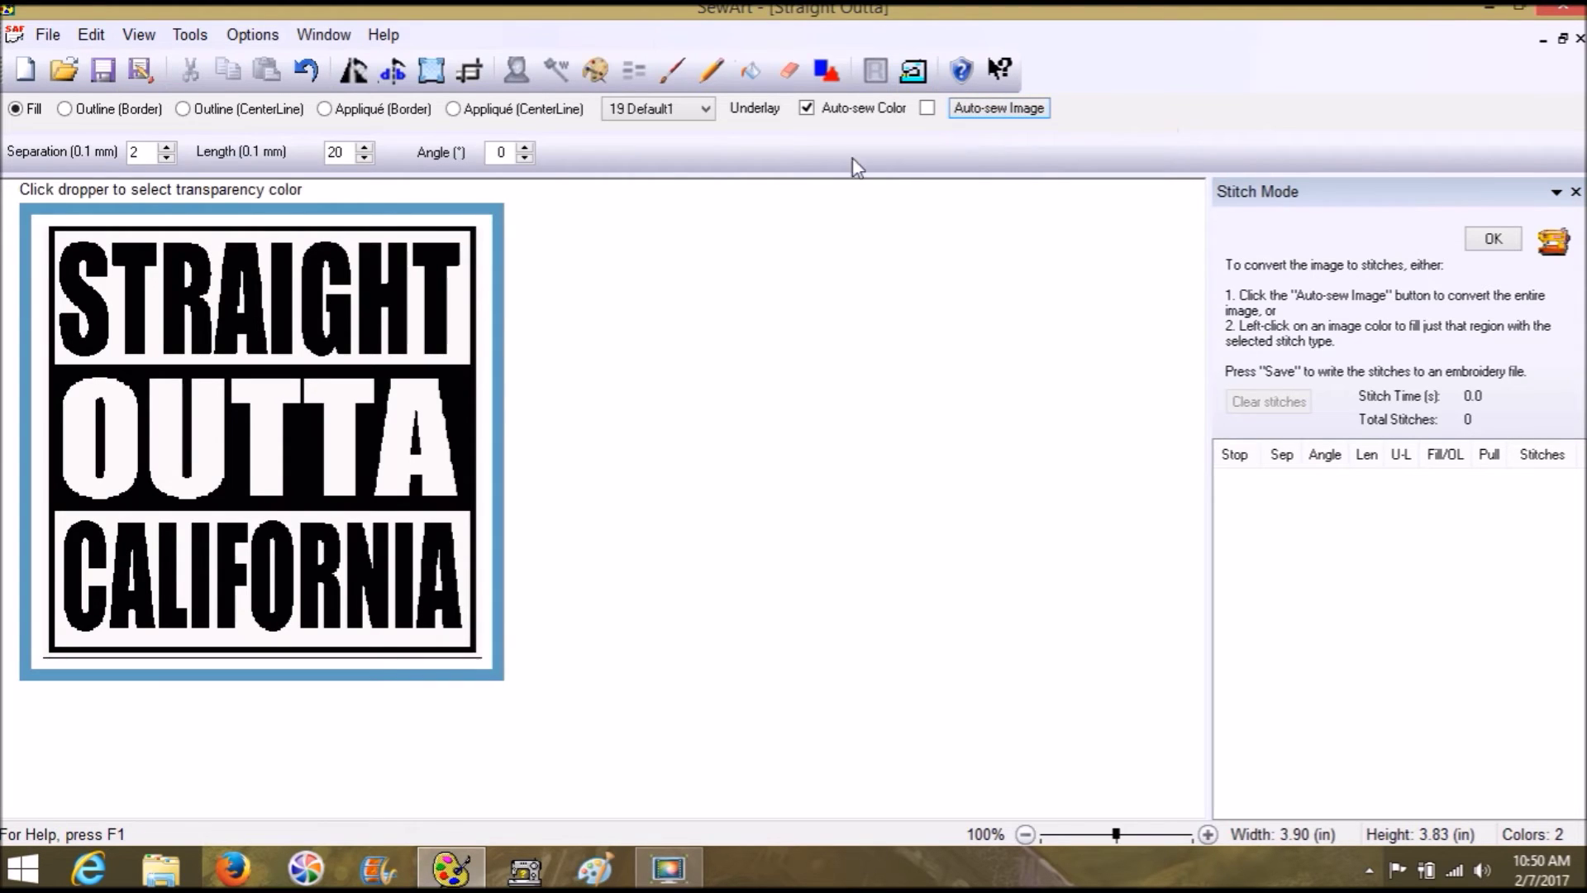
{"action": "left_click", "coordinate": [484, 269]}
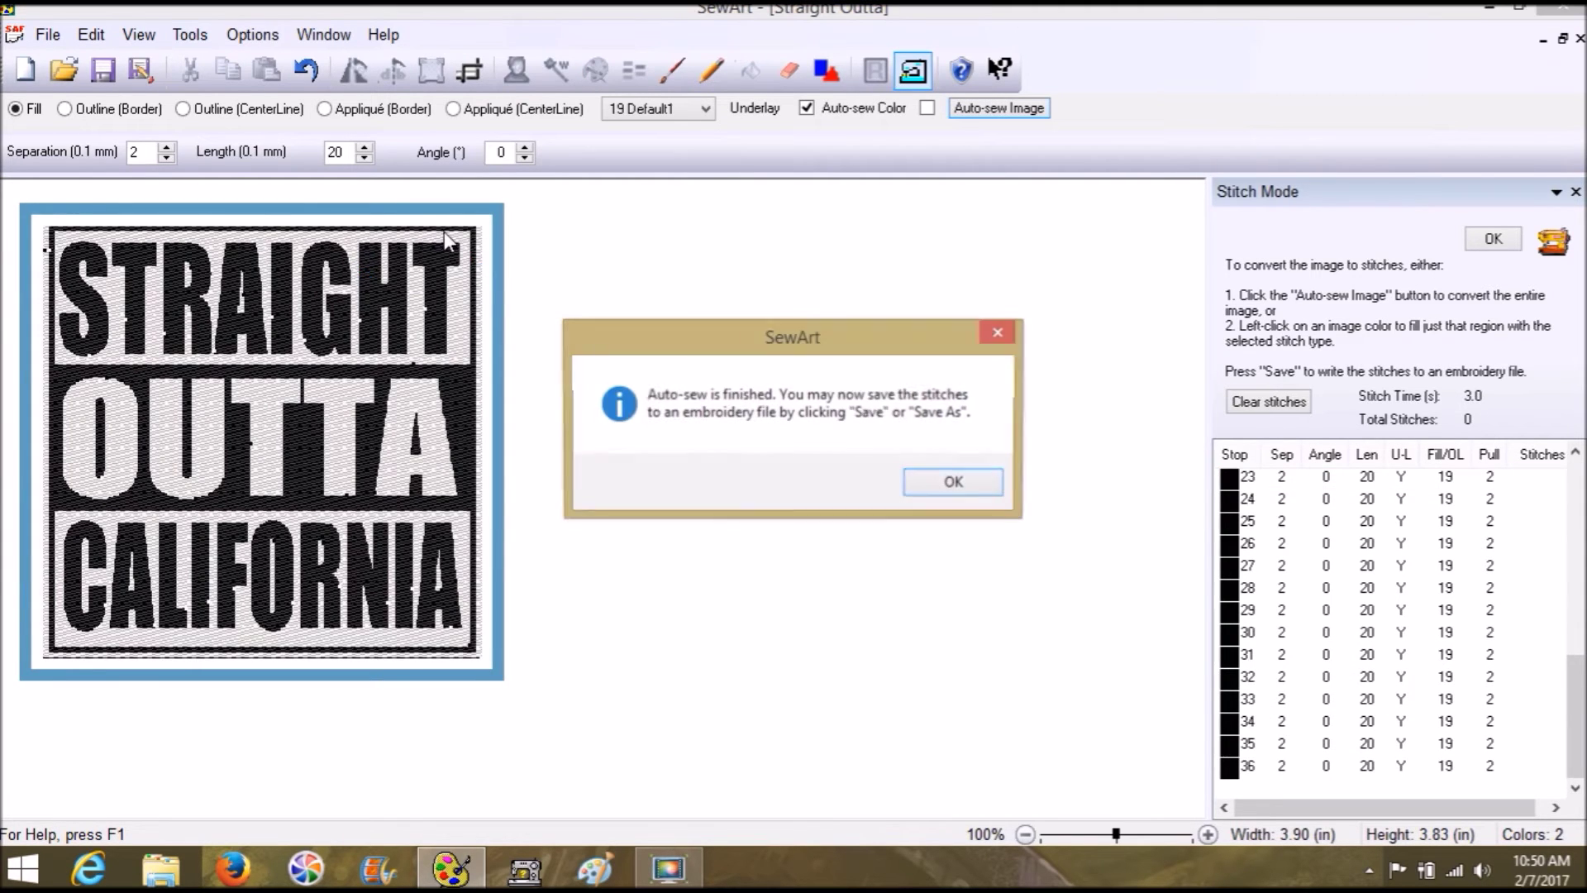
{"action": "left_click", "coordinate": [934, 483]}
Preview the stitches of stops 23, 25, 27, 30, 33, 35 and 36, then show everything again
{"action": "right_click", "coordinate": [1231, 477]}
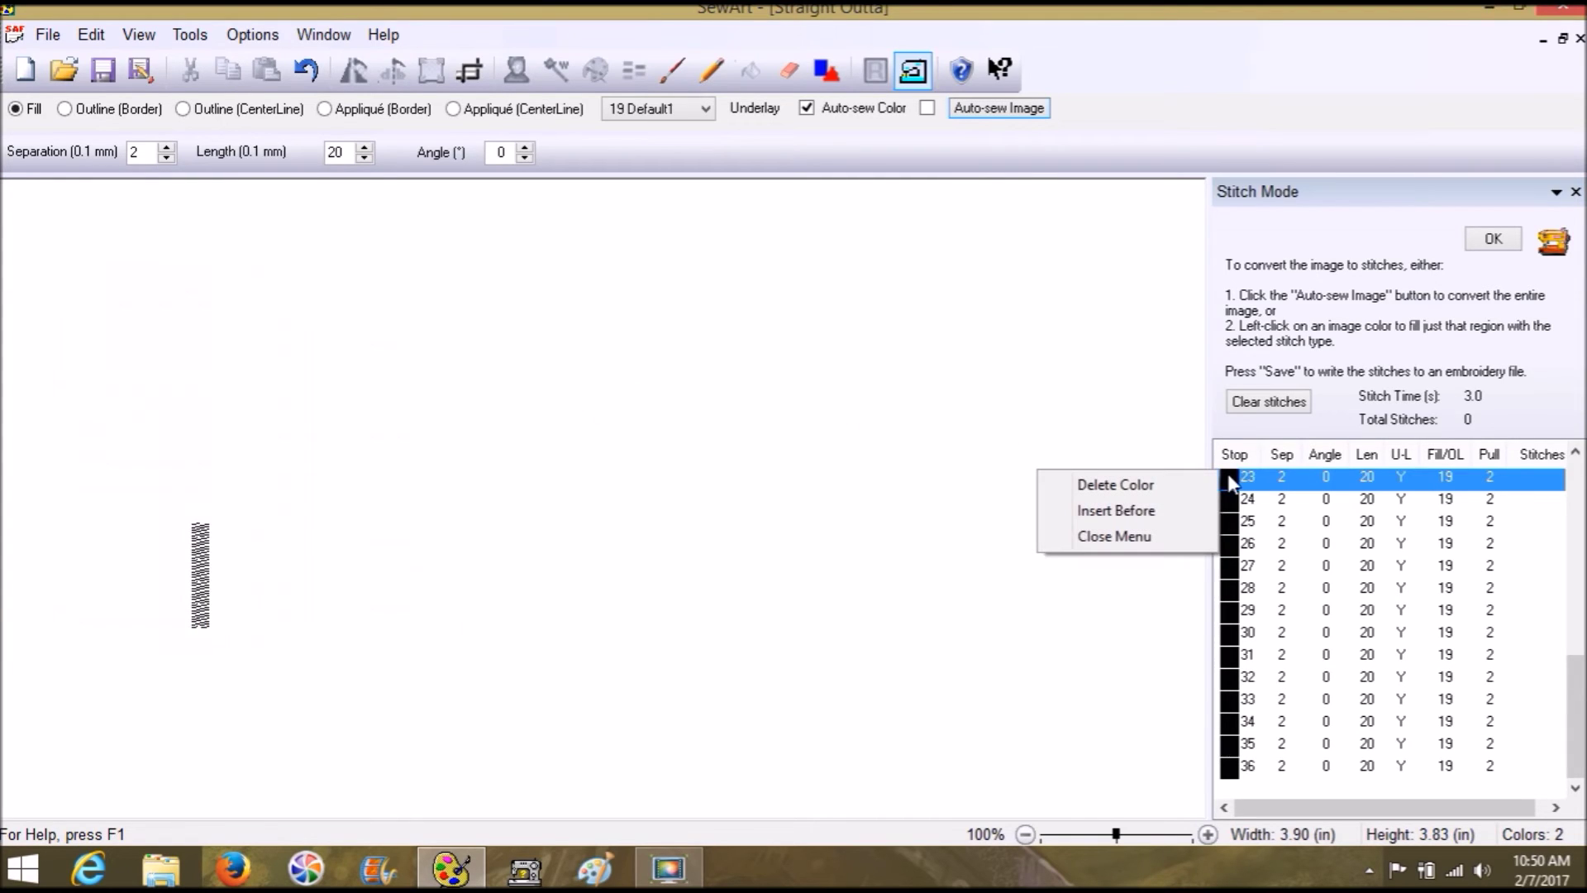
{"action": "right_click", "coordinate": [1238, 521]}
{"action": "right_click", "coordinate": [1240, 567]}
{"action": "right_click", "coordinate": [1243, 632]}
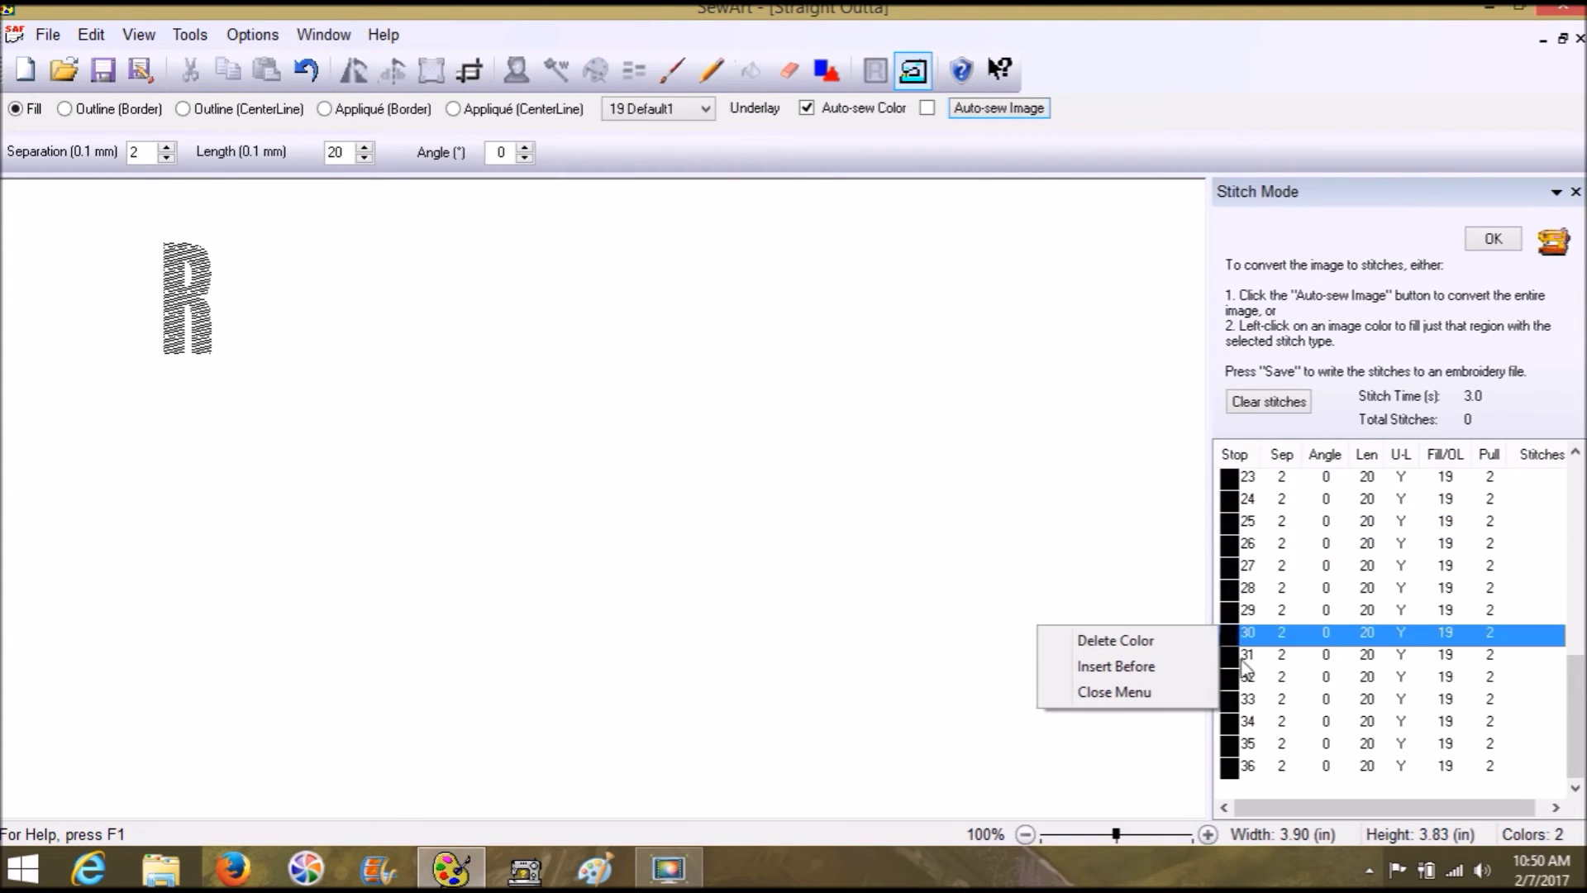
{"action": "right_click", "coordinate": [1242, 698]}
{"action": "right_click", "coordinate": [1237, 743]}
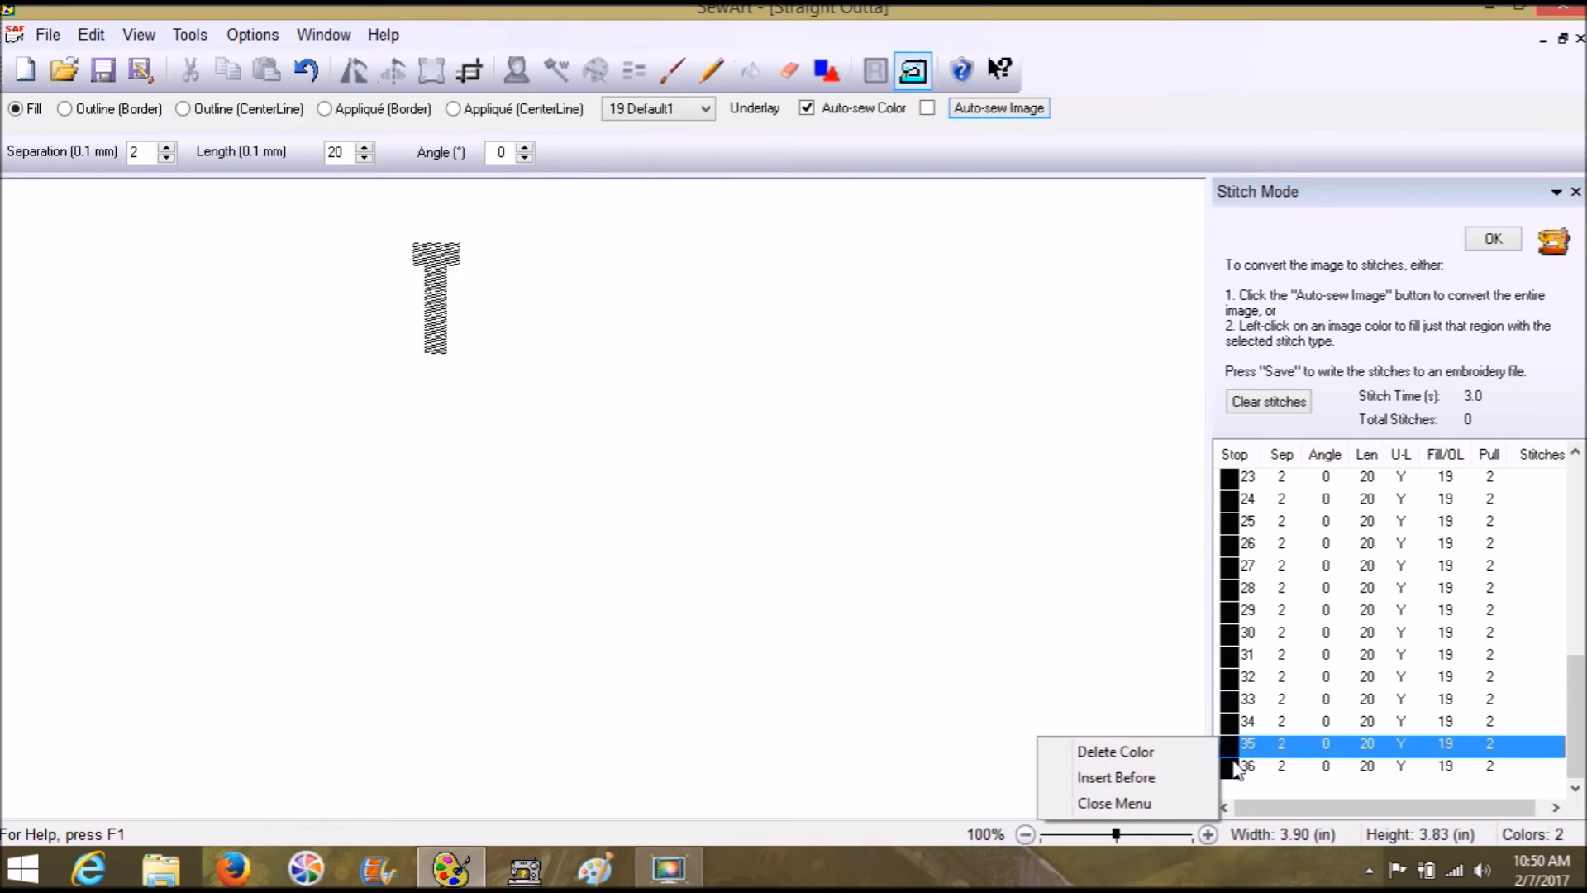
{"action": "right_click", "coordinate": [1235, 766]}
{"action": "left_click", "coordinate": [1578, 732]}
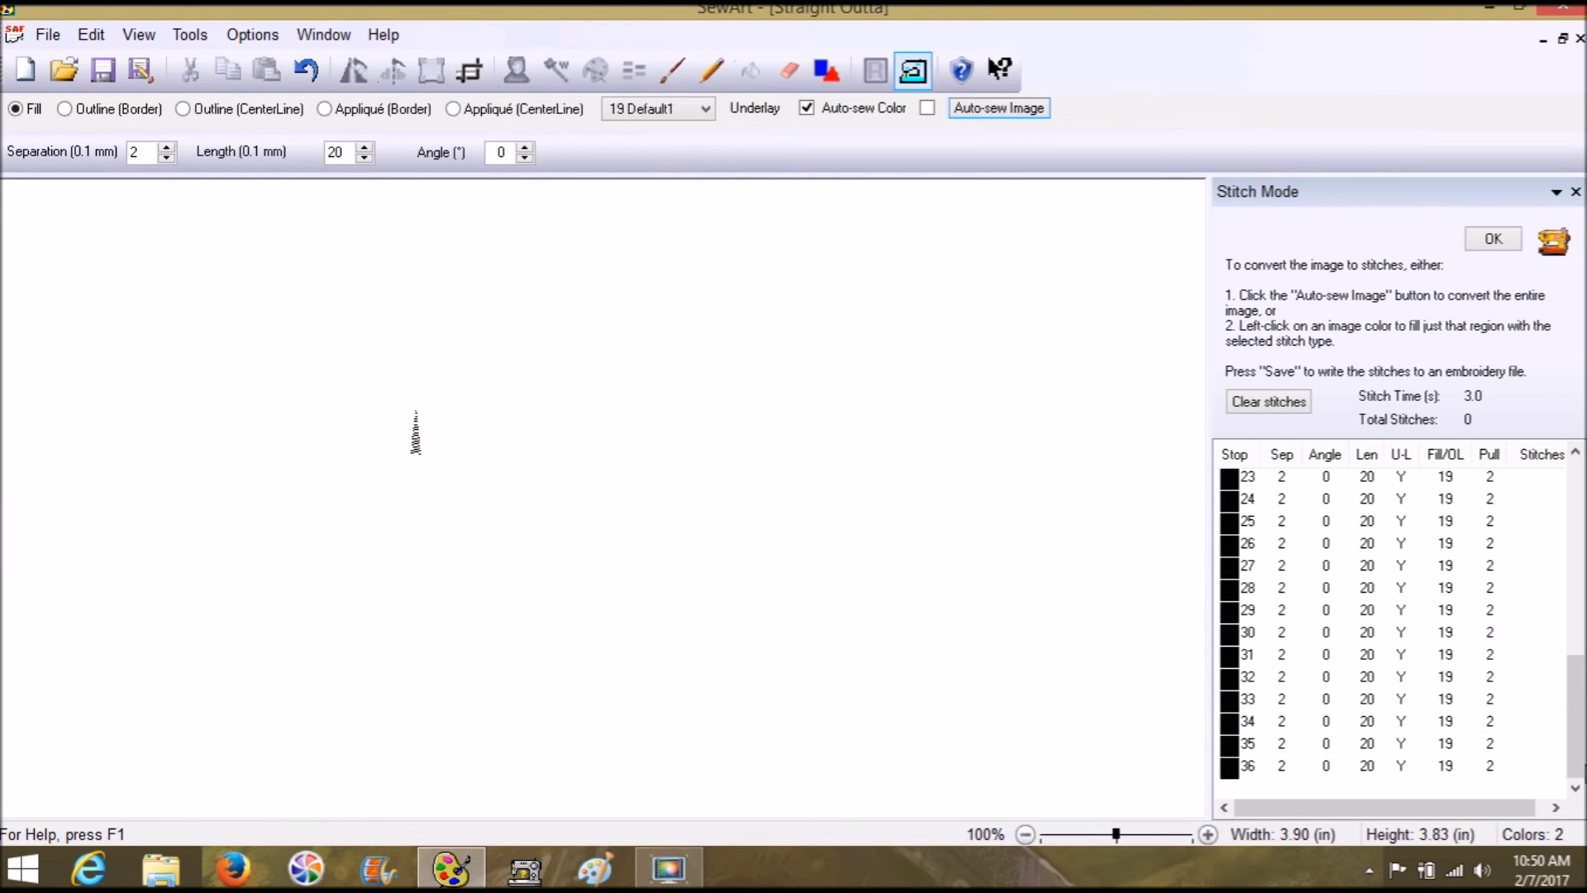
Preview stop 5's stitches, then clear all the auto-sewn stitches
{"action": "left_click_drag", "start_coordinate": [1577, 715], "coordinate": [1576, 533]}
{"action": "right_click", "coordinate": [1238, 566]}
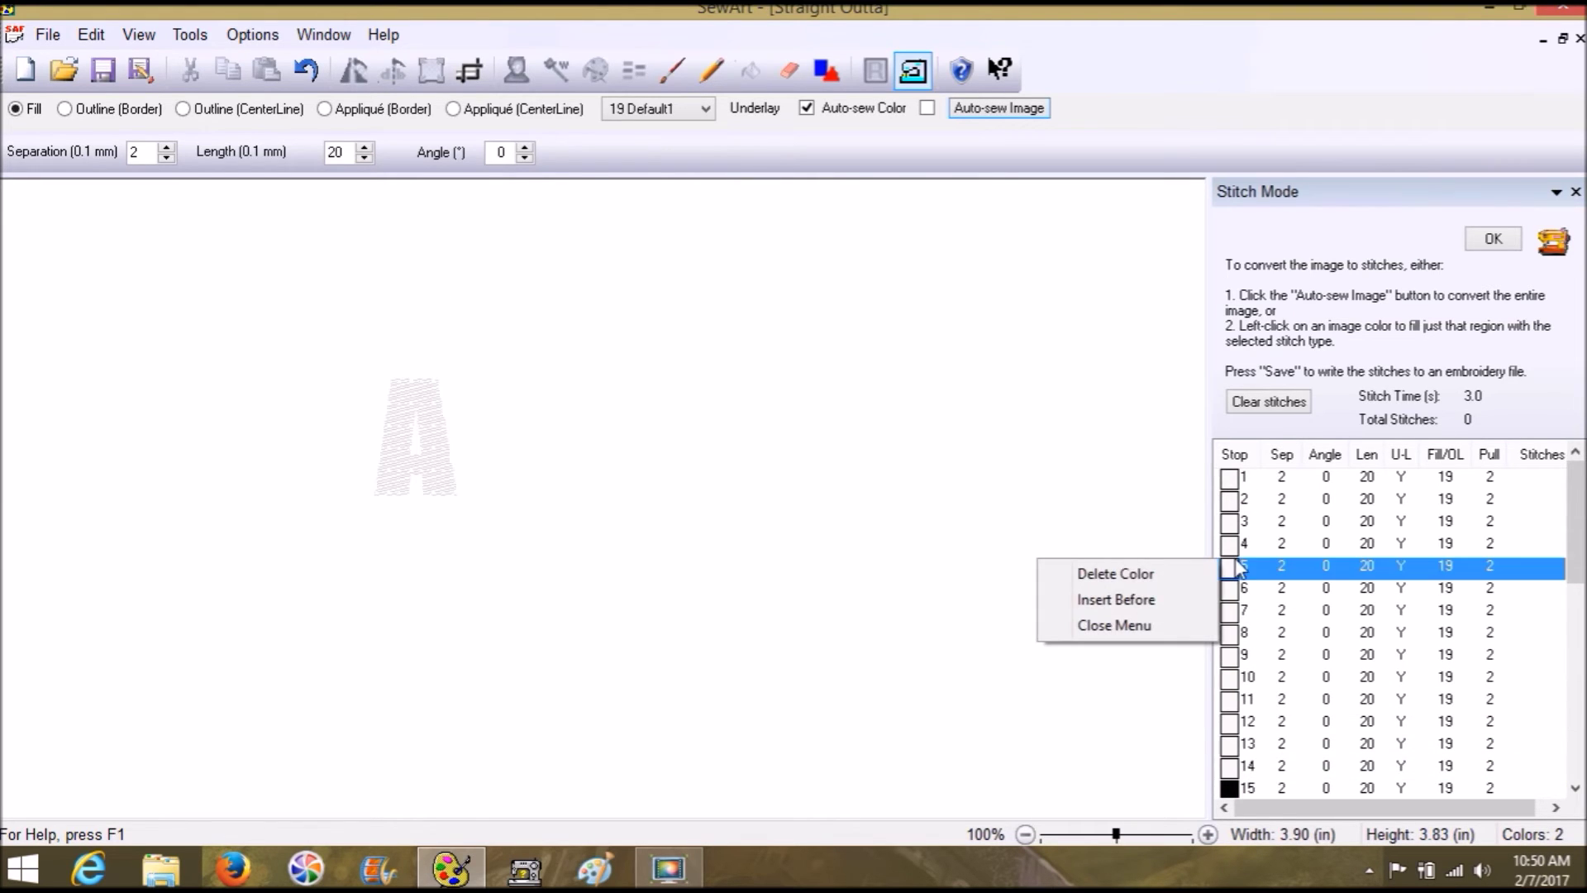
{"action": "left_click", "coordinate": [1579, 513]}
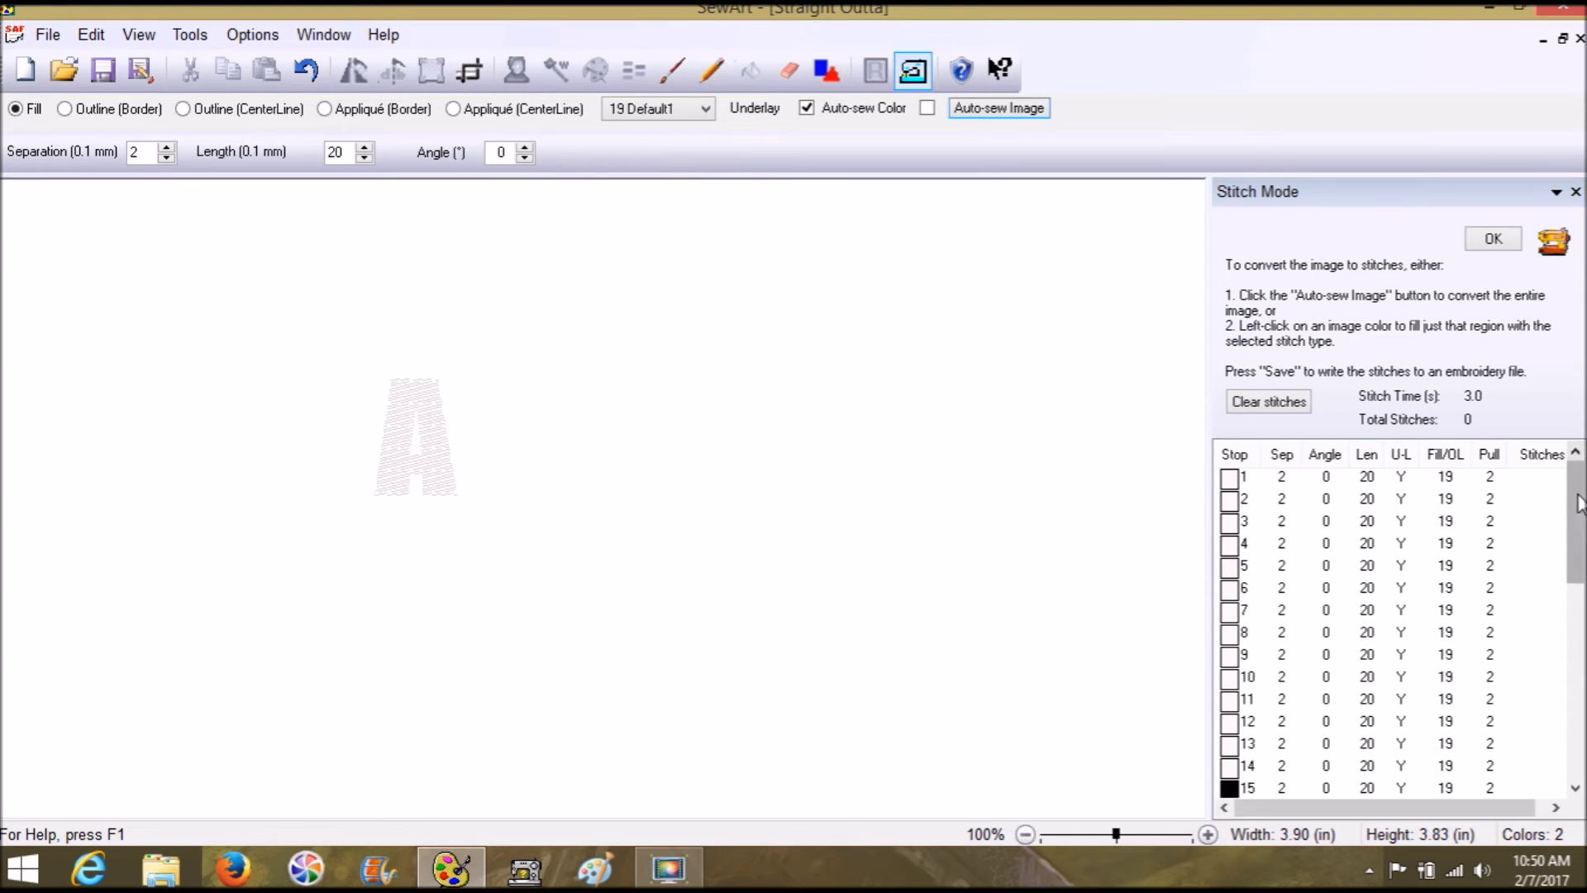
{"action": "left_click_drag", "start_coordinate": [1578, 504], "coordinate": [1579, 690]}
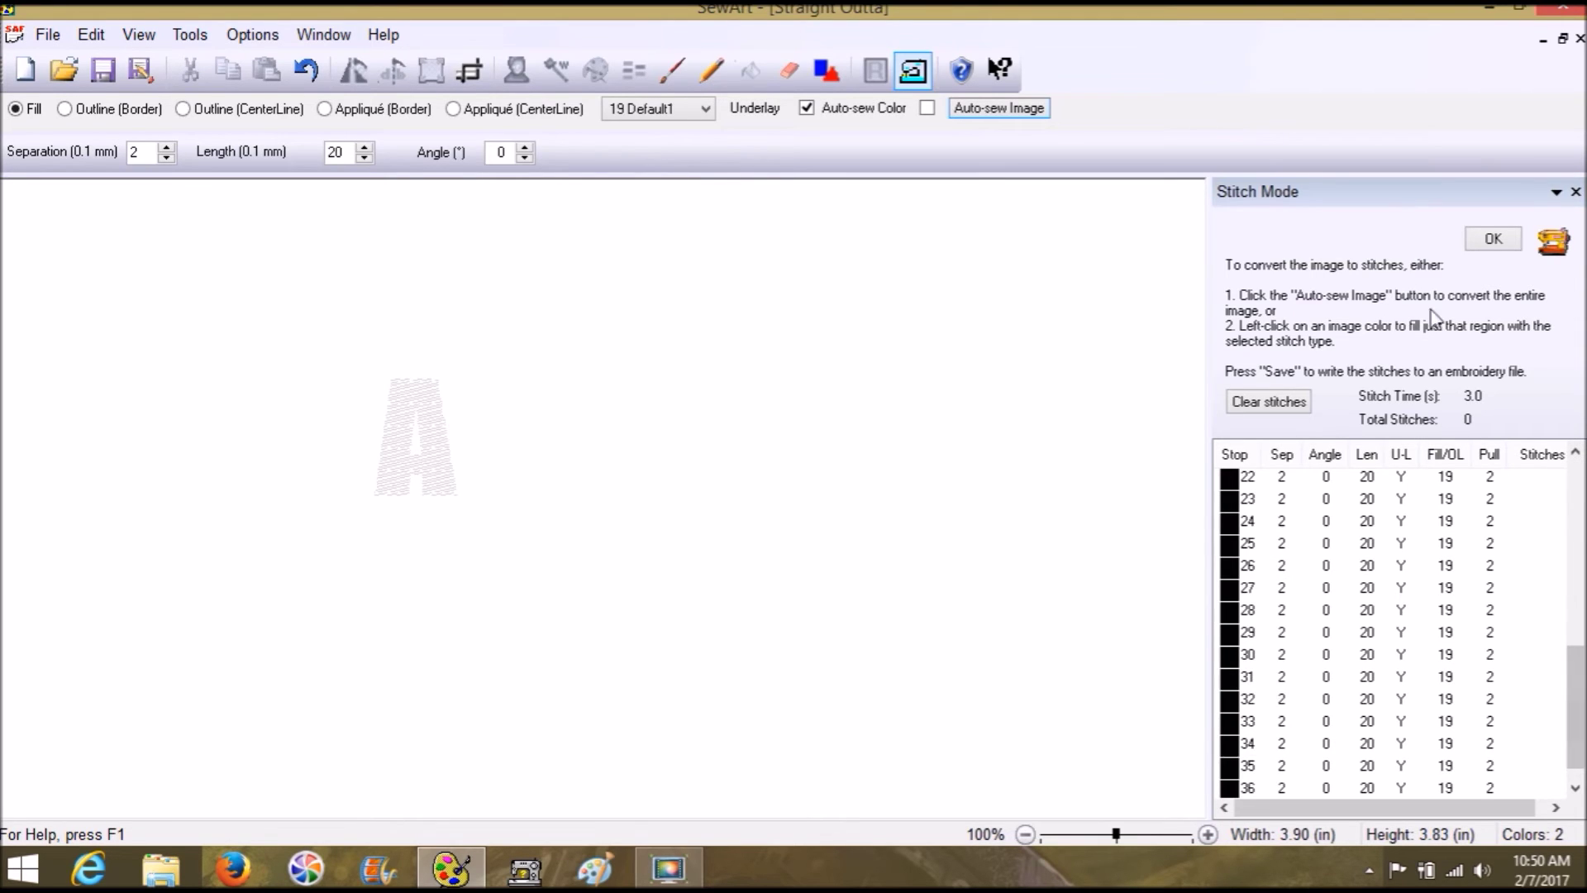
{"action": "left_click", "coordinate": [1487, 242]}
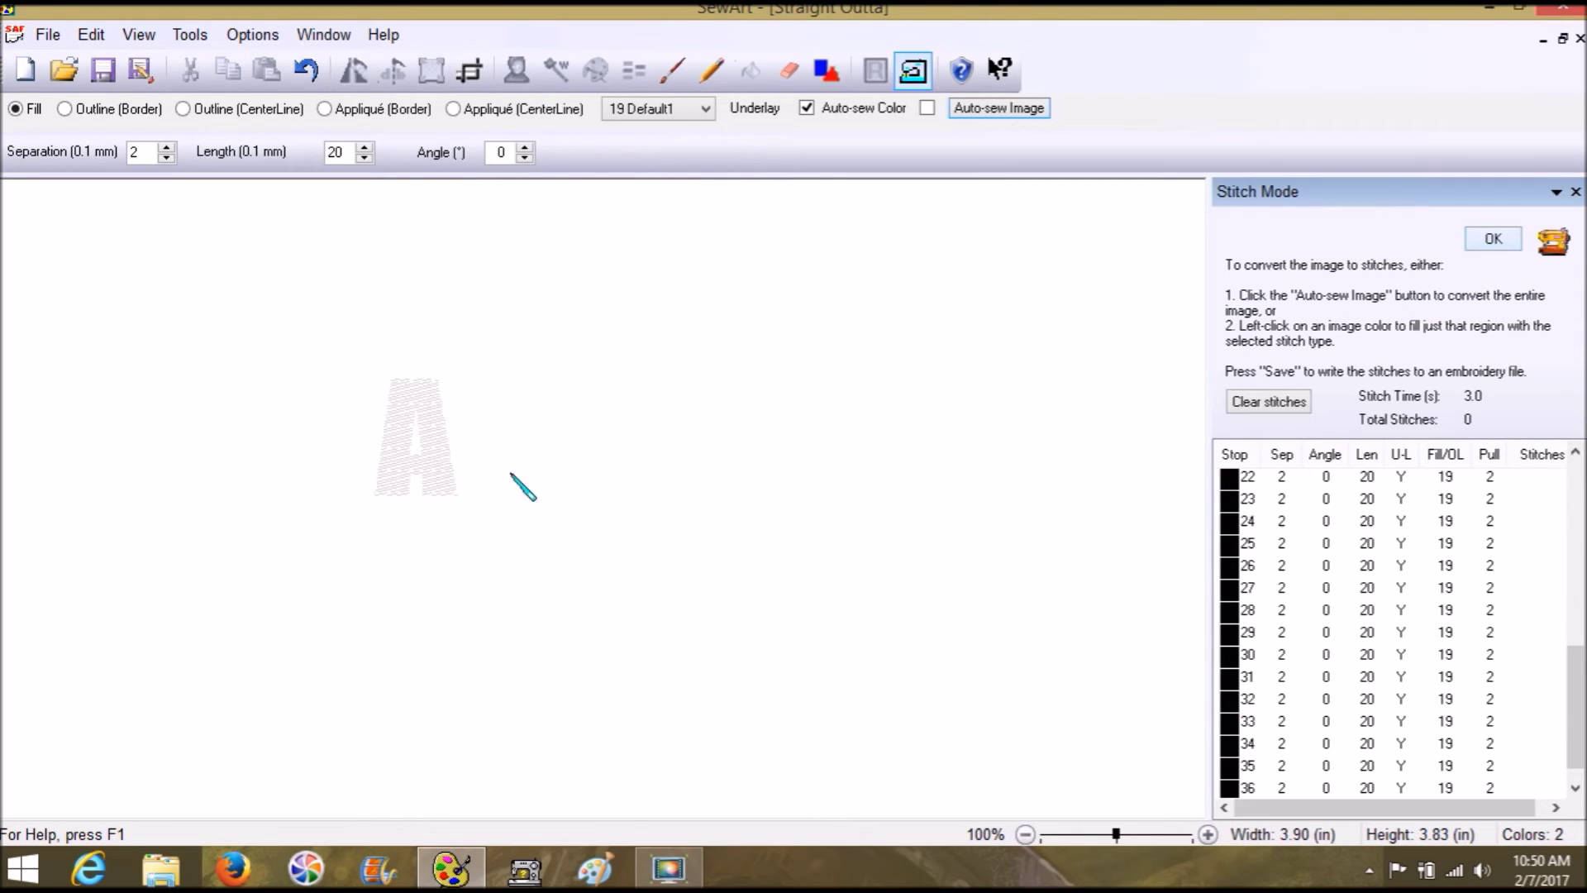
{"action": "left_click", "coordinate": [1258, 404]}
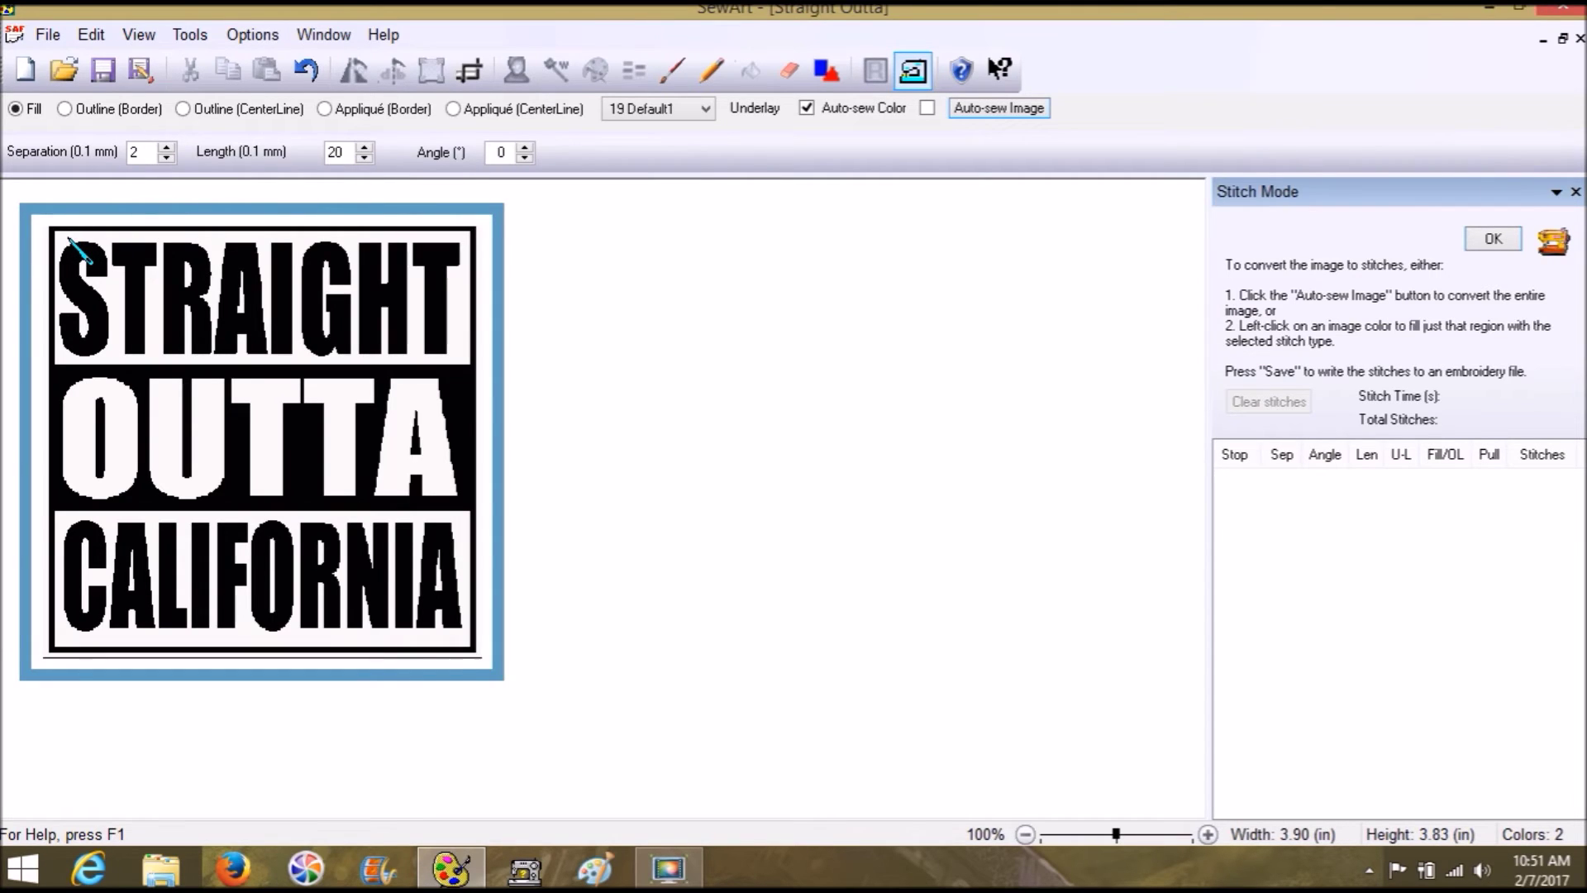
Fill the white areas around STRAIGHT and CALIFORNIA as stops 1 and 2, then preview stop 2
{"action": "left_click", "coordinate": [70, 238]}
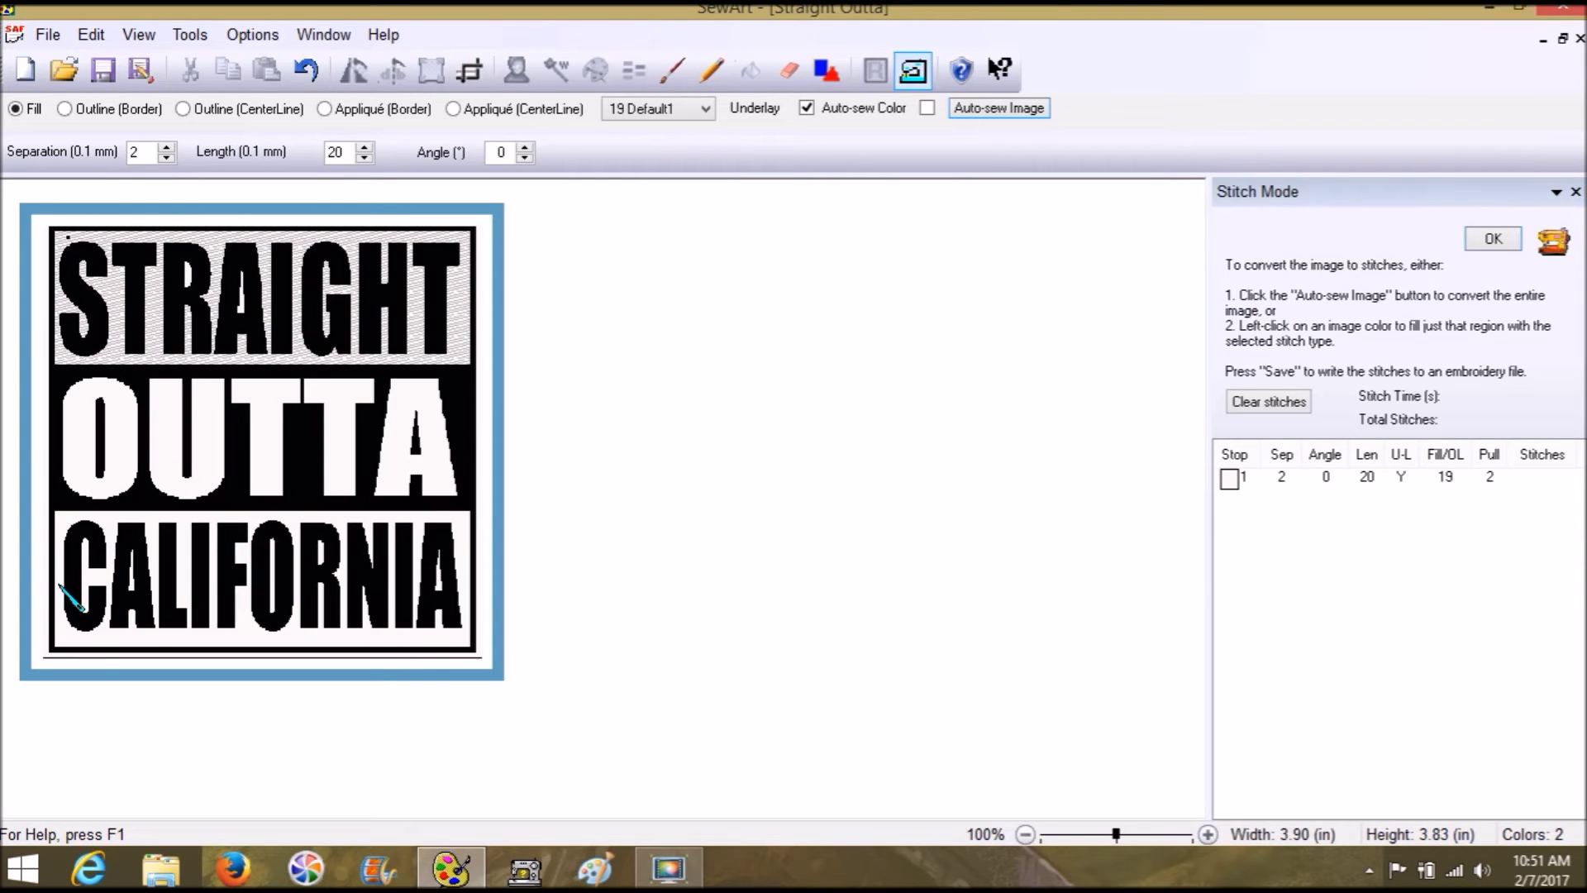
{"action": "left_click", "coordinate": [58, 585]}
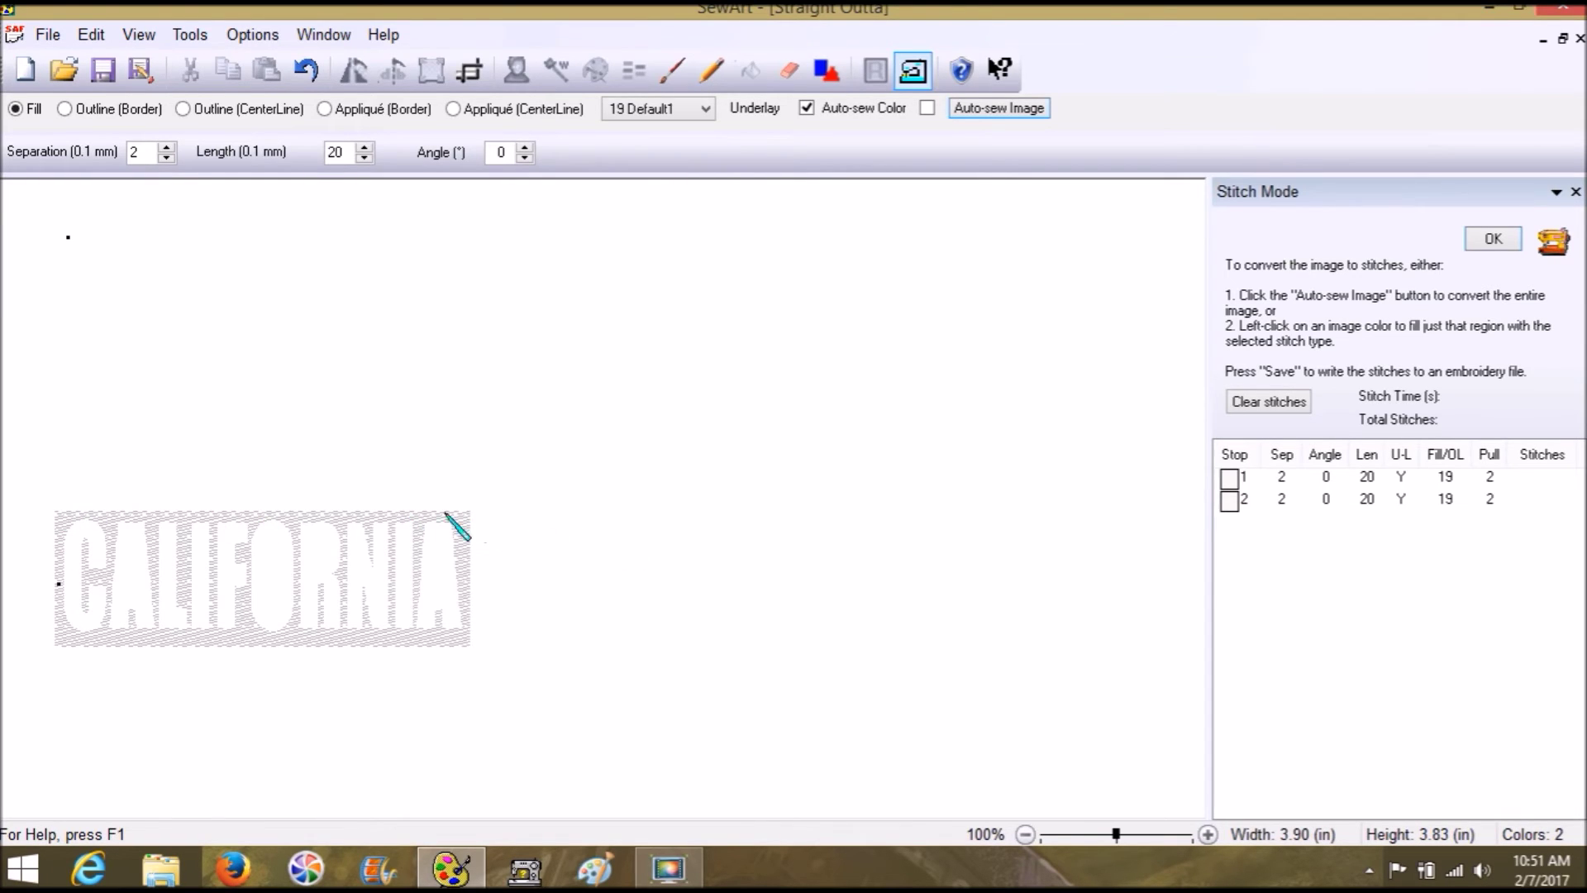
{"action": "right_click", "coordinate": [1229, 502]}
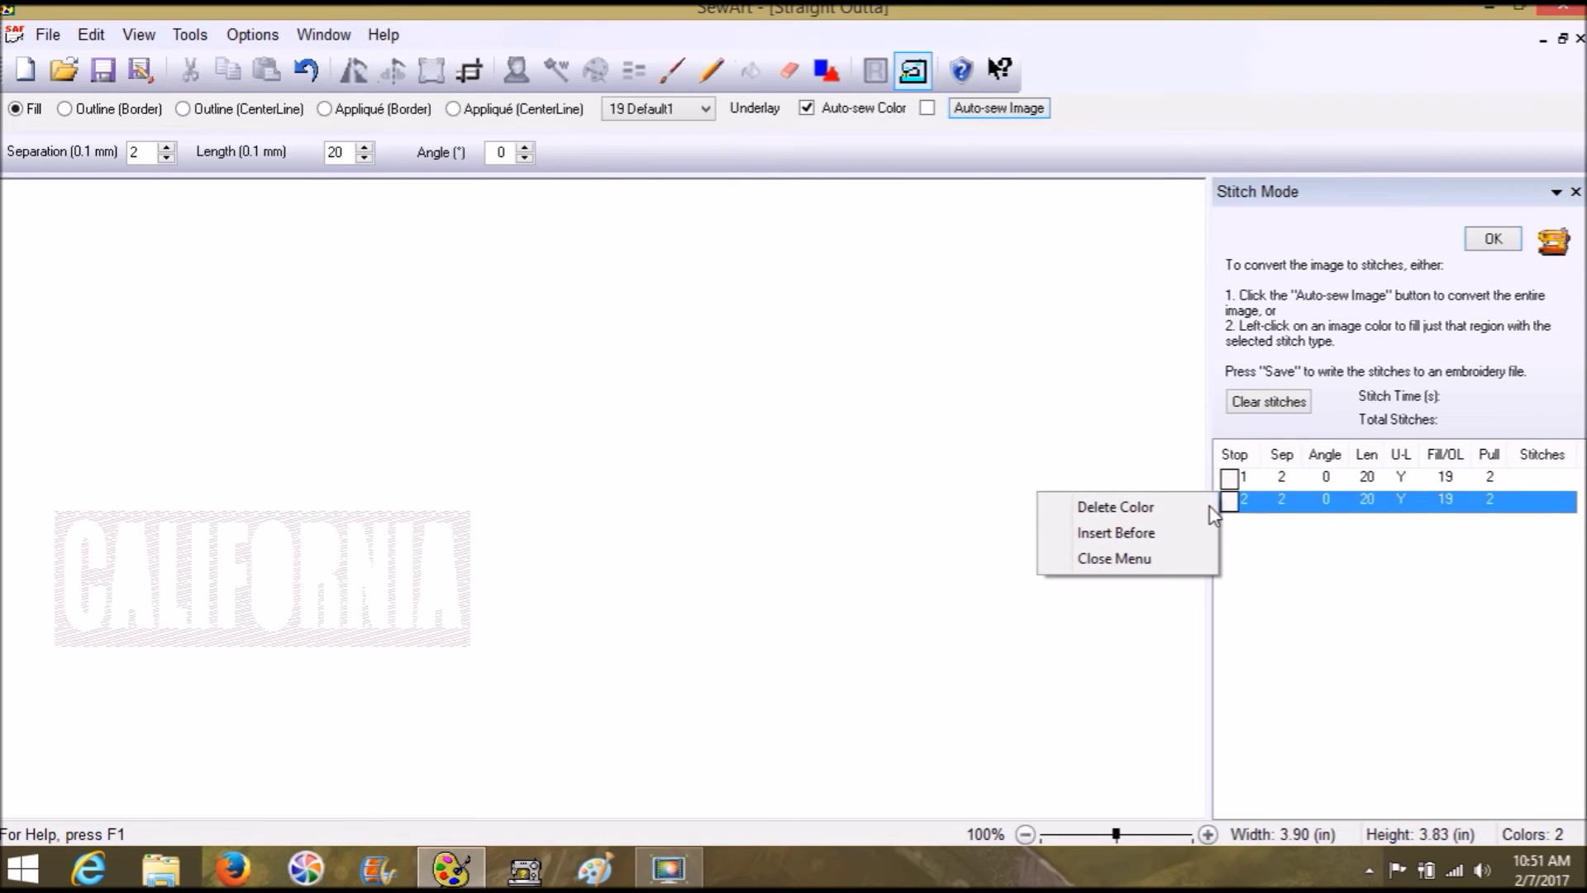
{"action": "left_click", "coordinate": [1183, 557]}
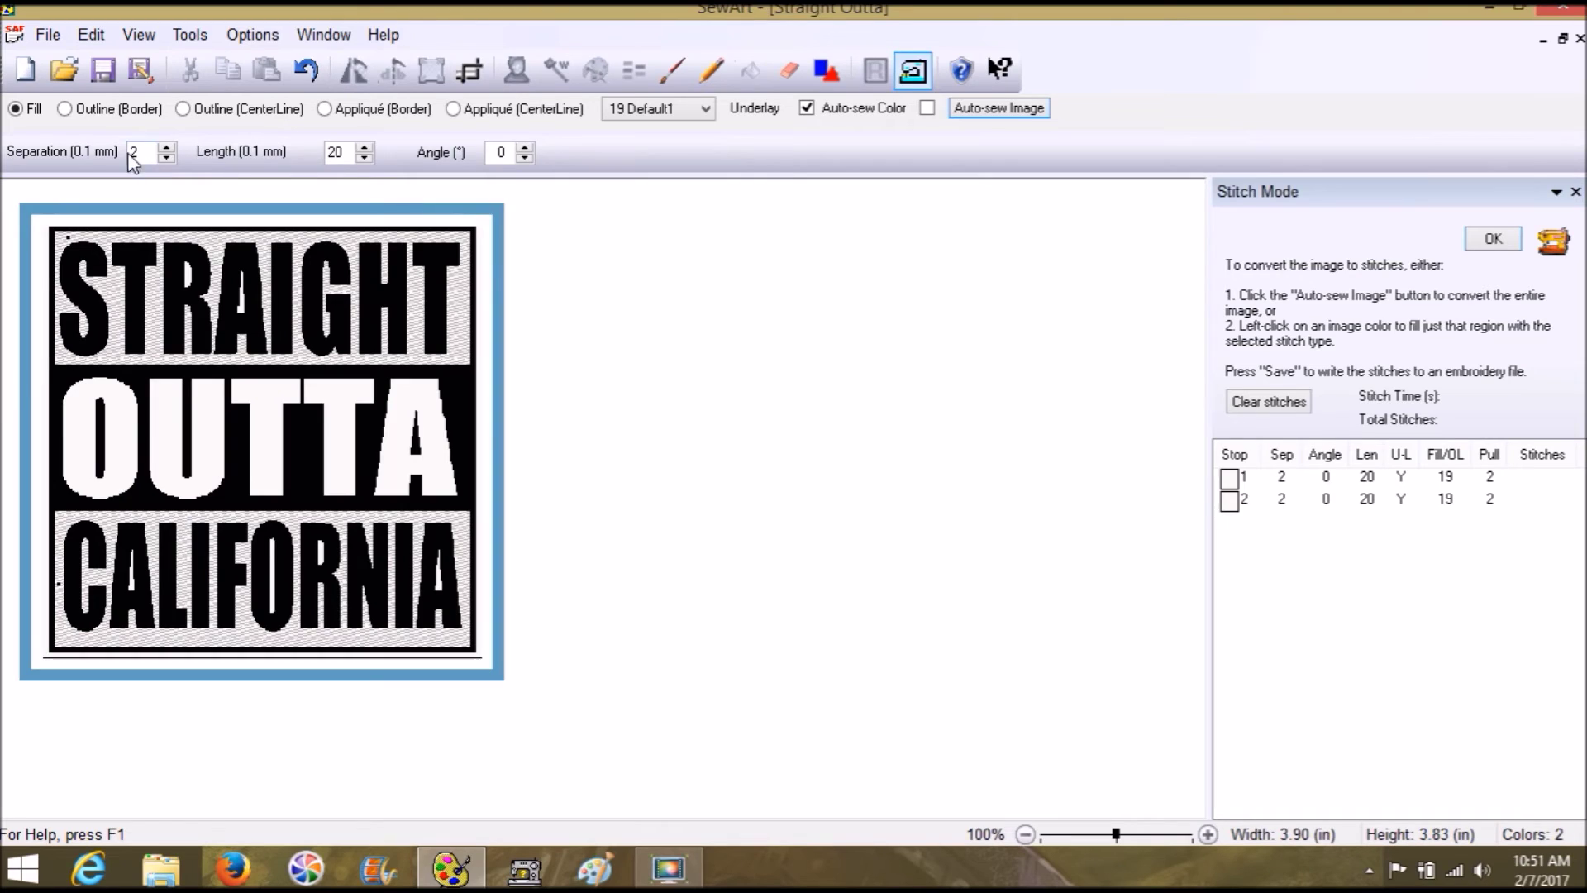
Fill the black background and the S, T, R, A, I, G, H of STRAIGHT with stitches
{"action": "left_click", "coordinate": [56, 233]}
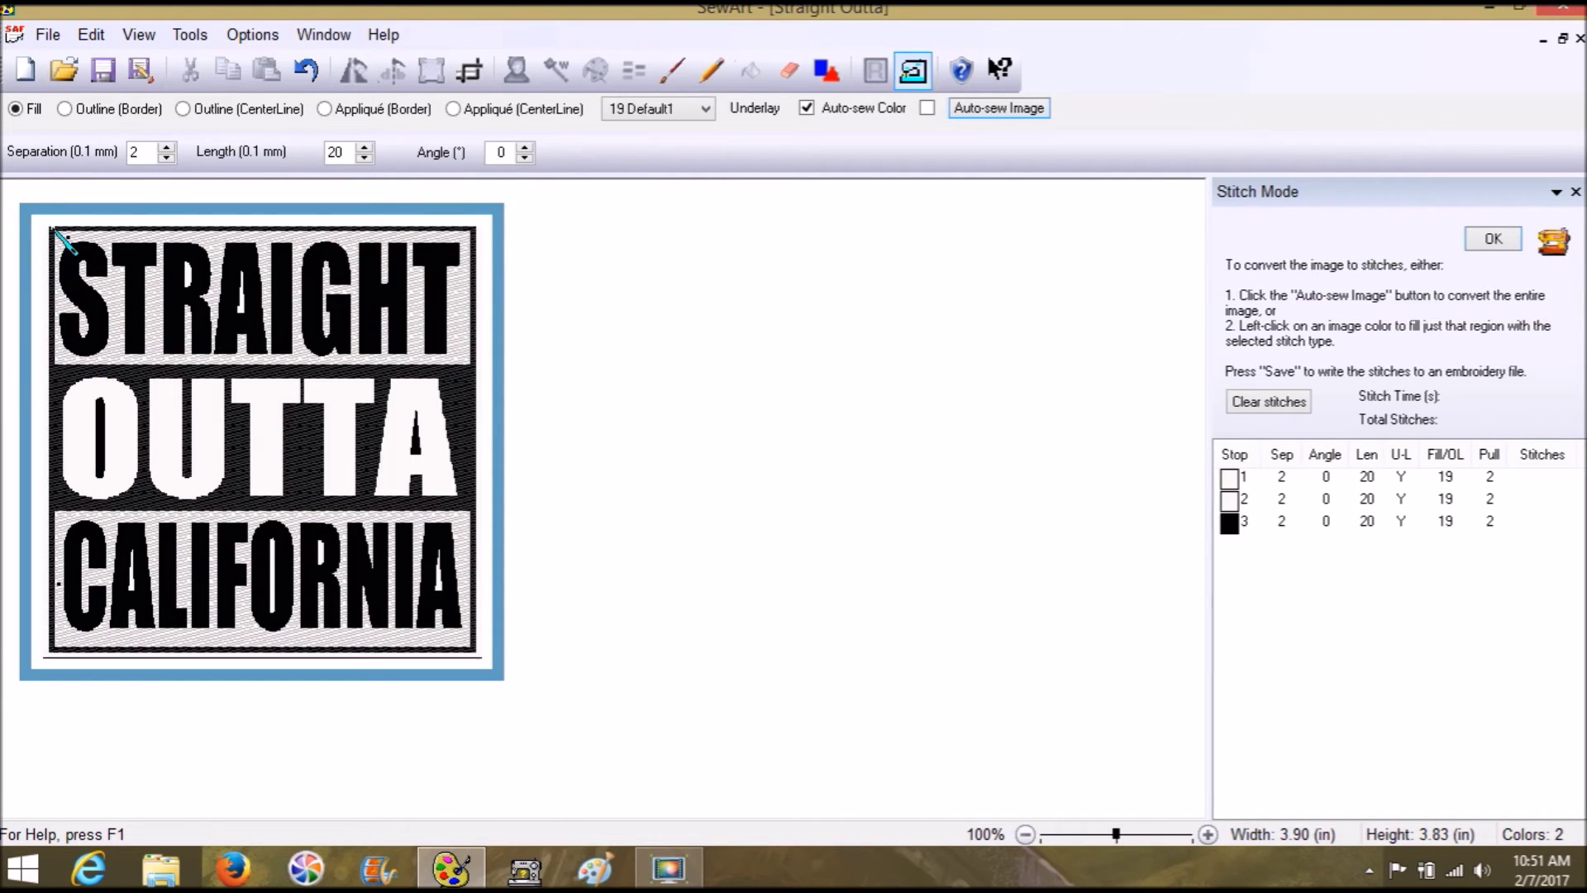
{"action": "left_click", "coordinate": [73, 267]}
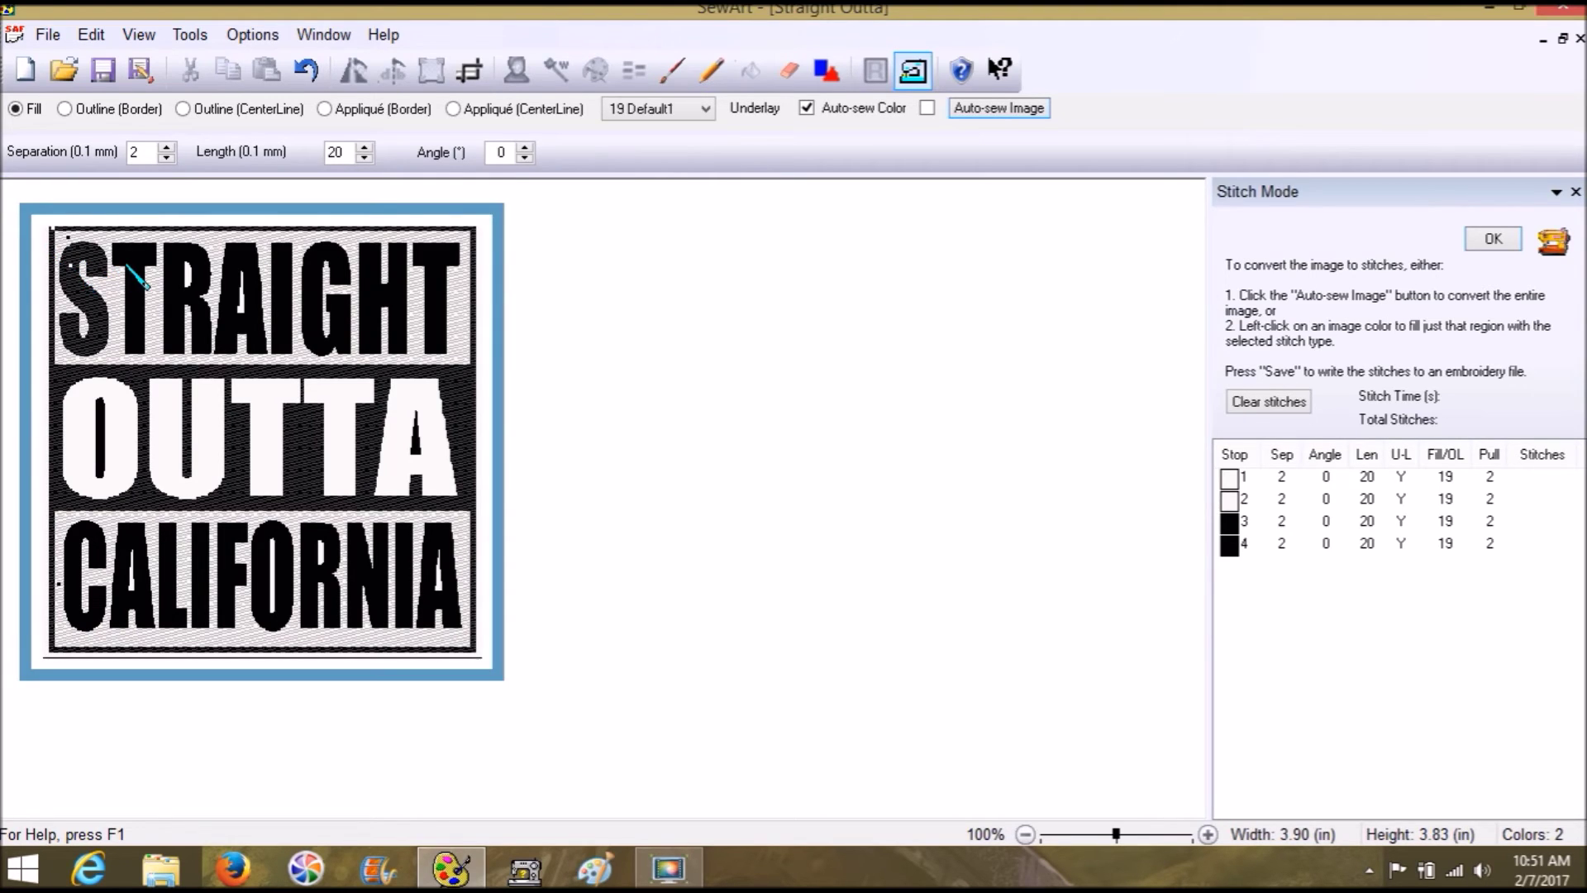
{"action": "left_click", "coordinate": [127, 266]}
{"action": "left_click", "coordinate": [175, 275]}
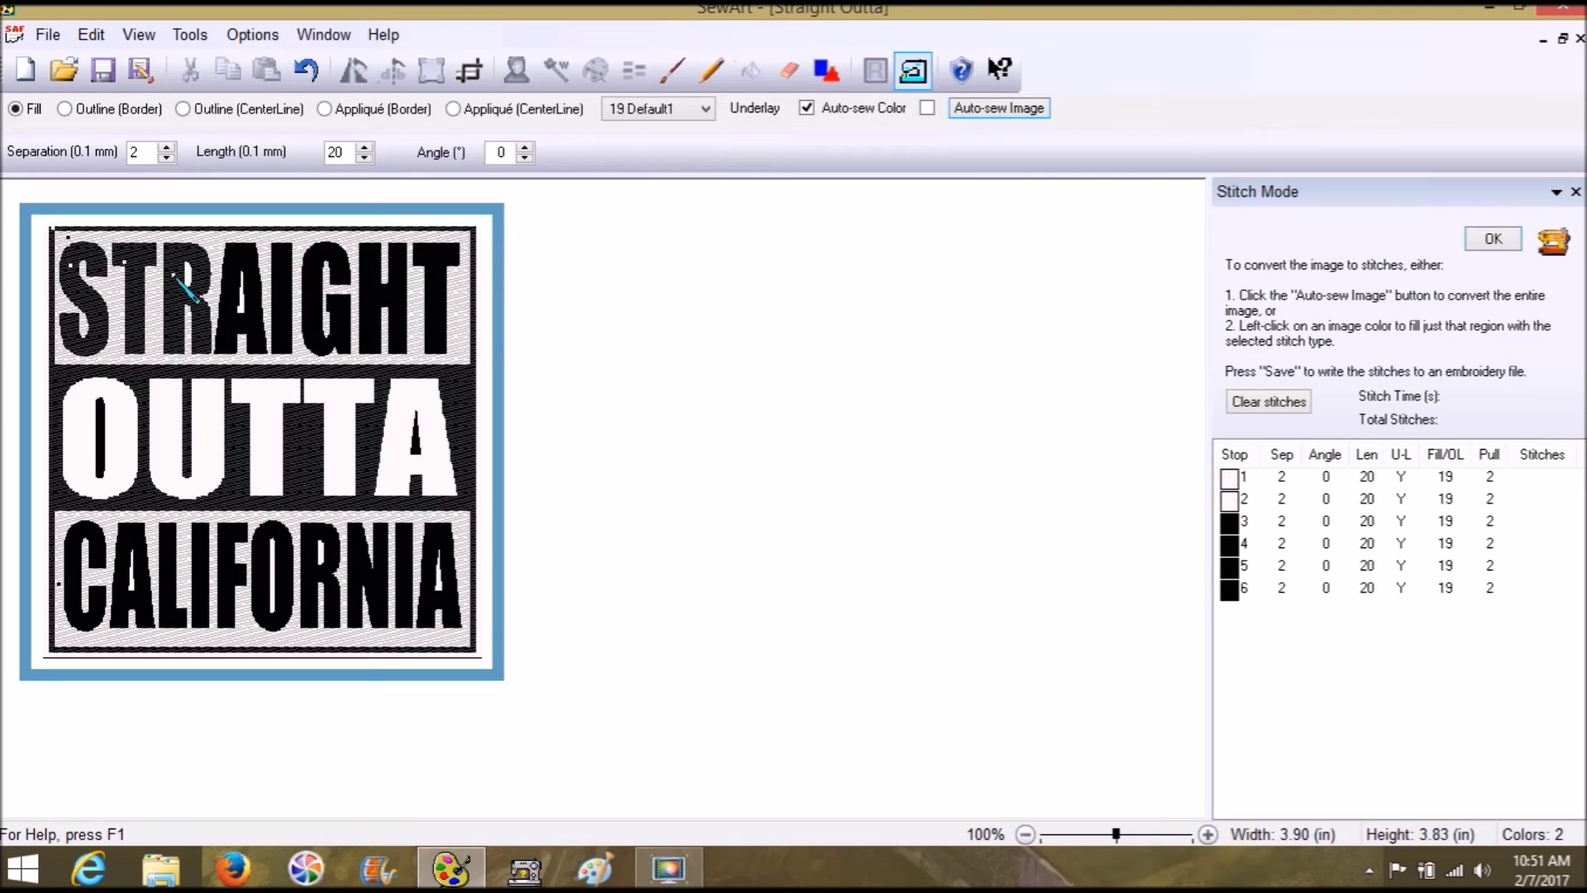
{"action": "left_click", "coordinate": [223, 288]}
{"action": "left_click", "coordinate": [283, 304]}
{"action": "left_click", "coordinate": [310, 335]}
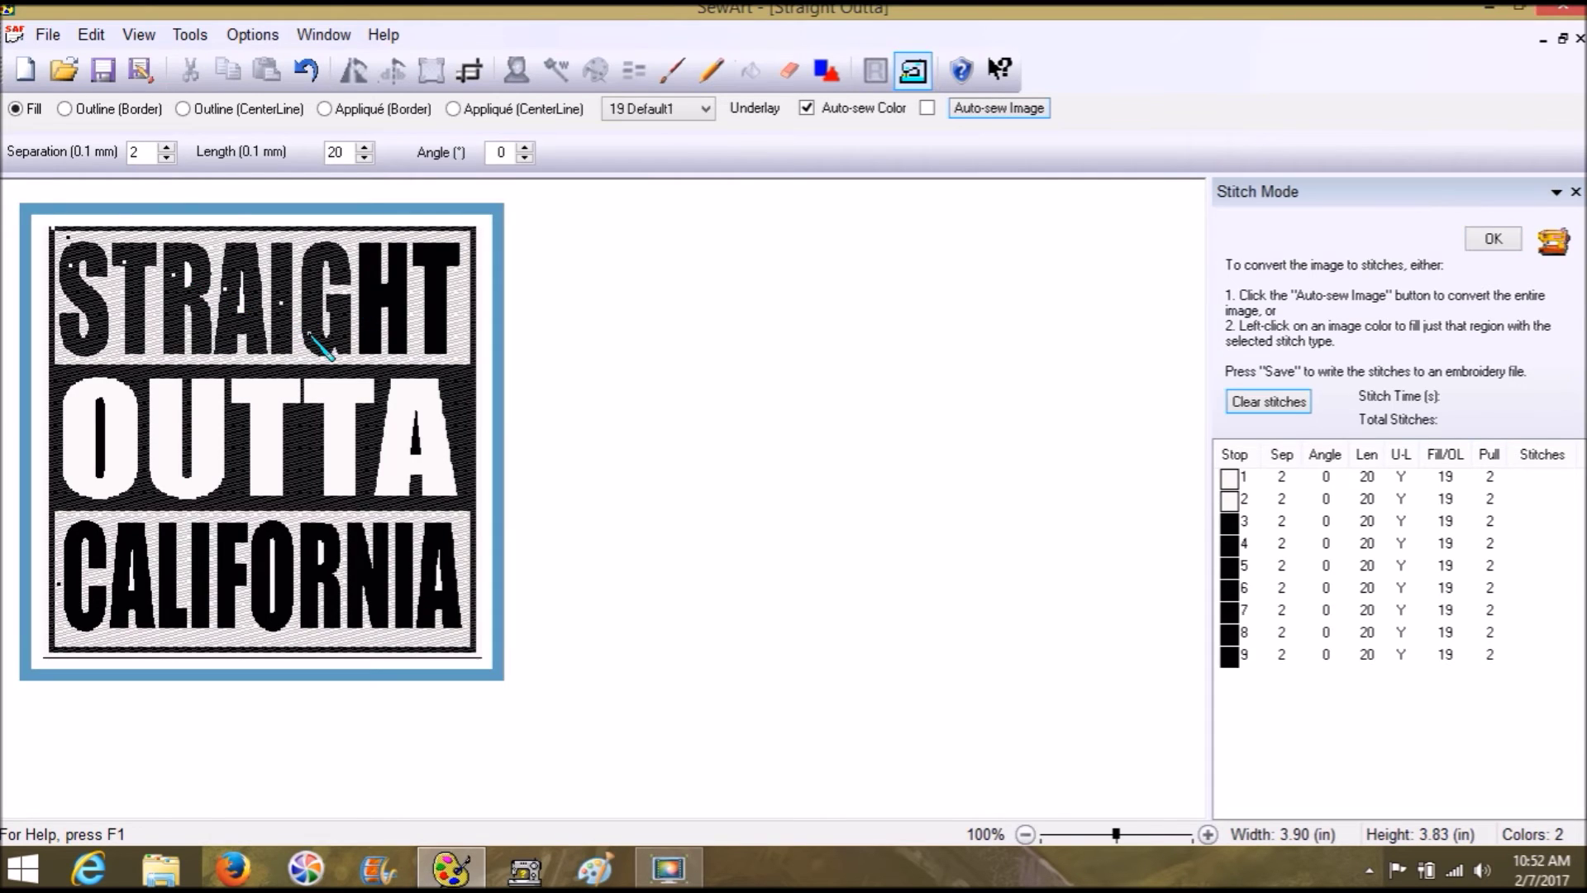
{"action": "left_click", "coordinate": [382, 347]}
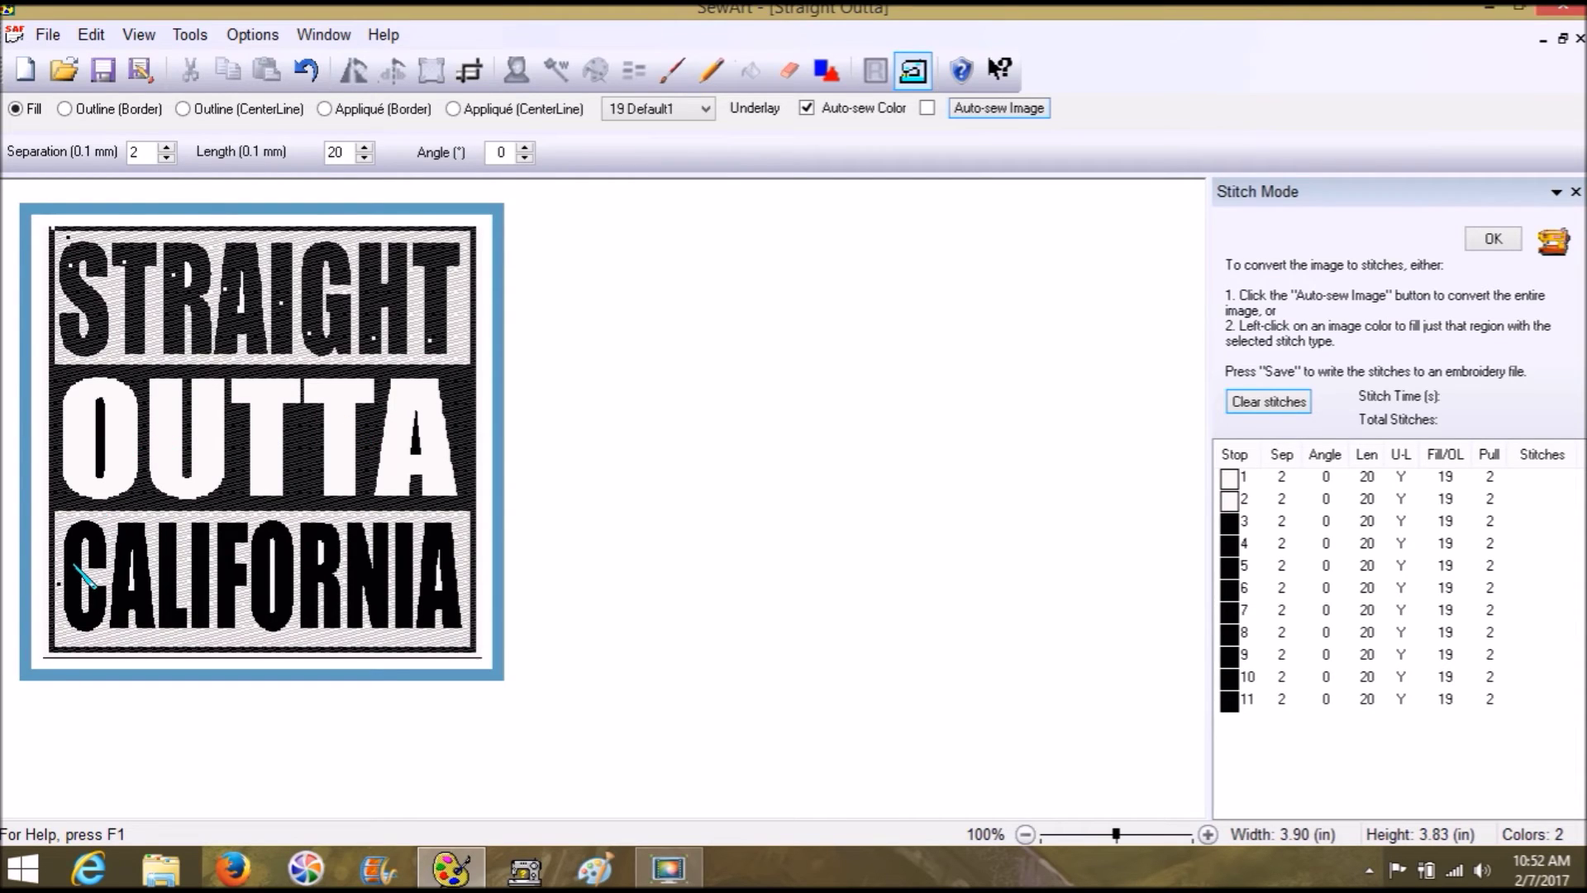
Fill CALIFORNIA's black letters, plus the slit in OUTTA's O and the triangle in its A
{"action": "left_click", "coordinate": [439, 553]}
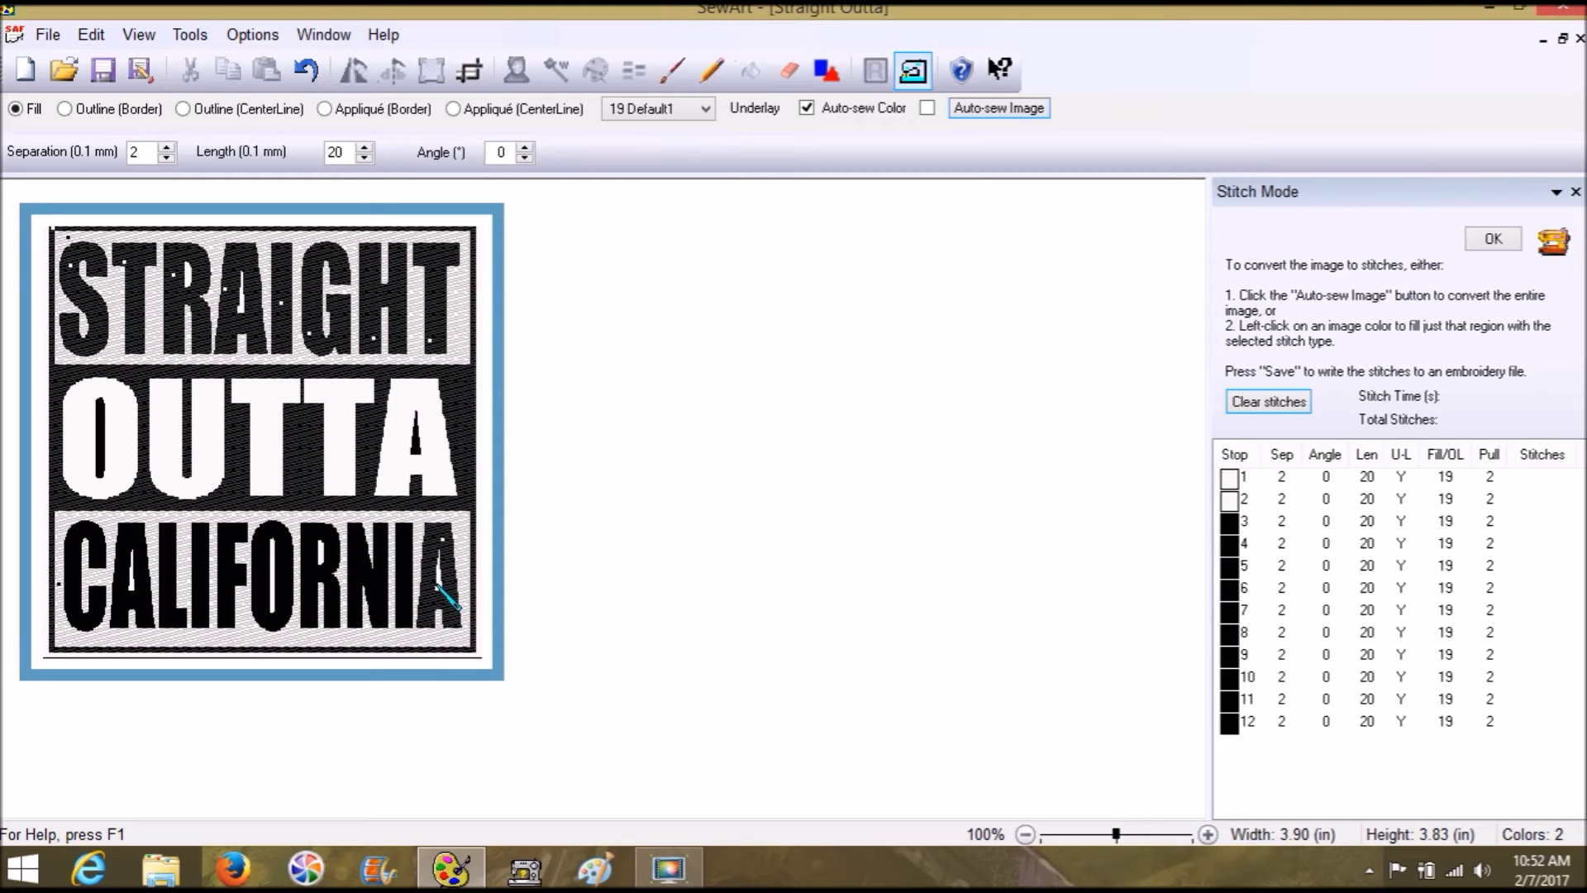
{"action": "left_click", "coordinate": [411, 591]}
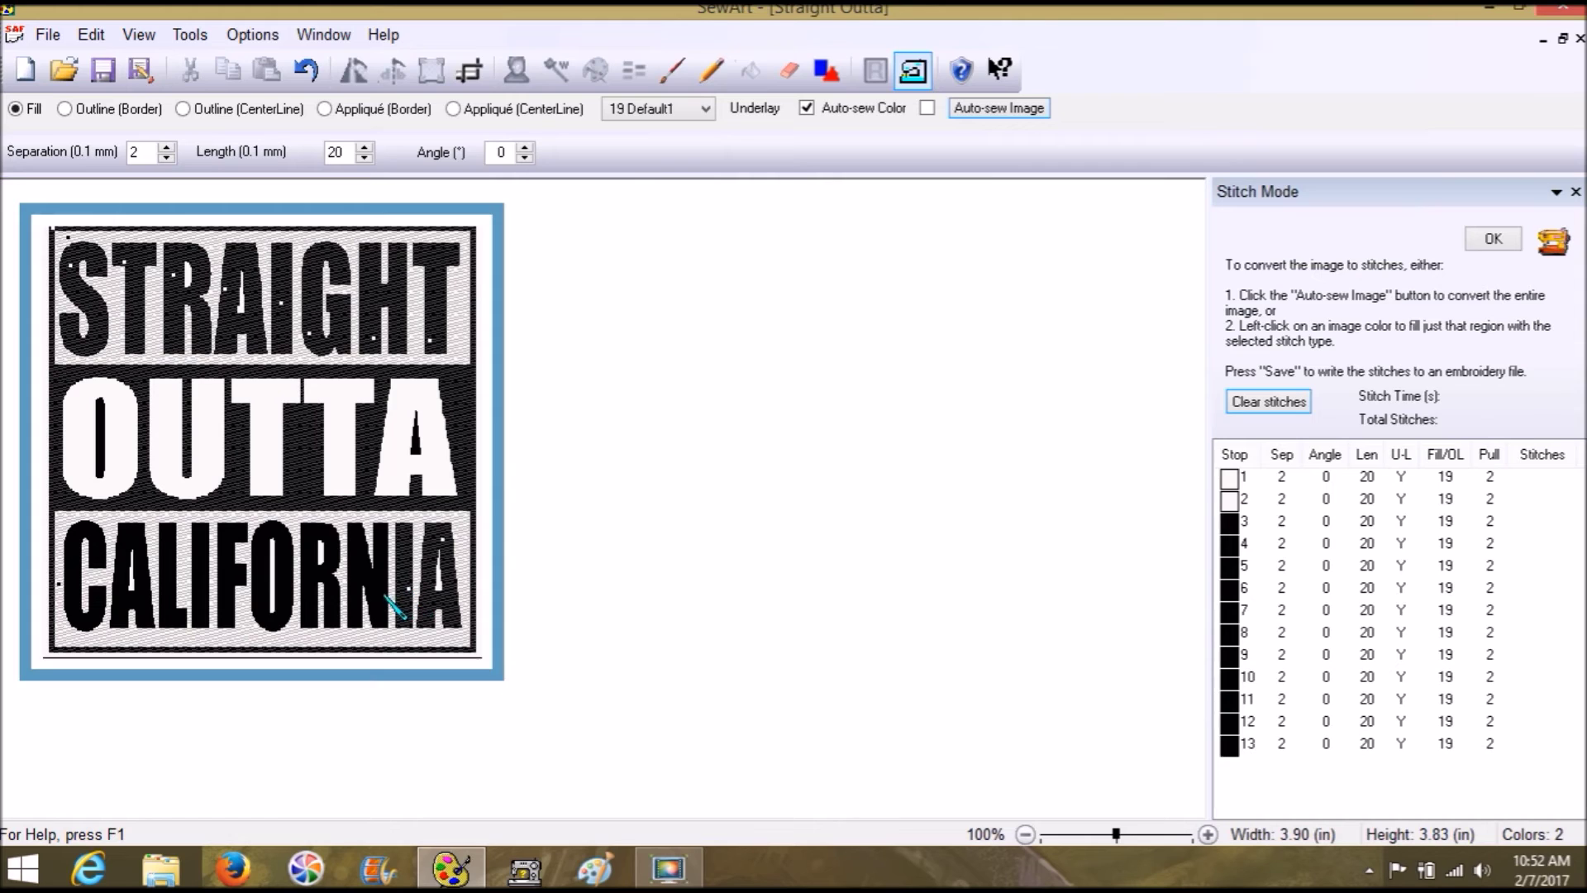
{"action": "left_click", "coordinate": [375, 594]}
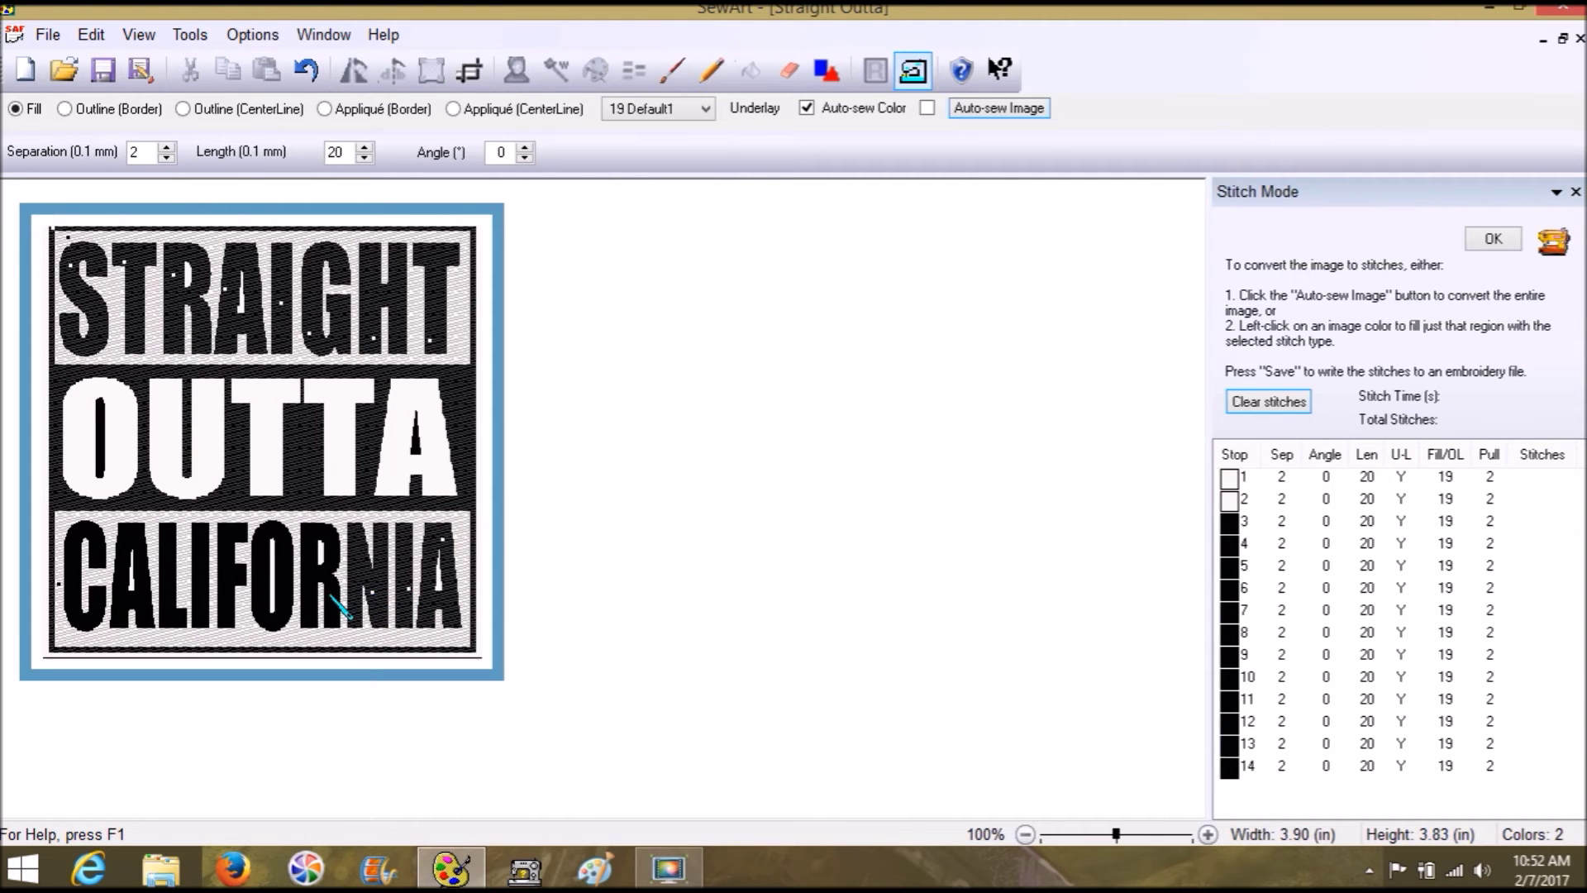
{"action": "left_click", "coordinate": [329, 594]}
{"action": "left_click", "coordinate": [248, 594]}
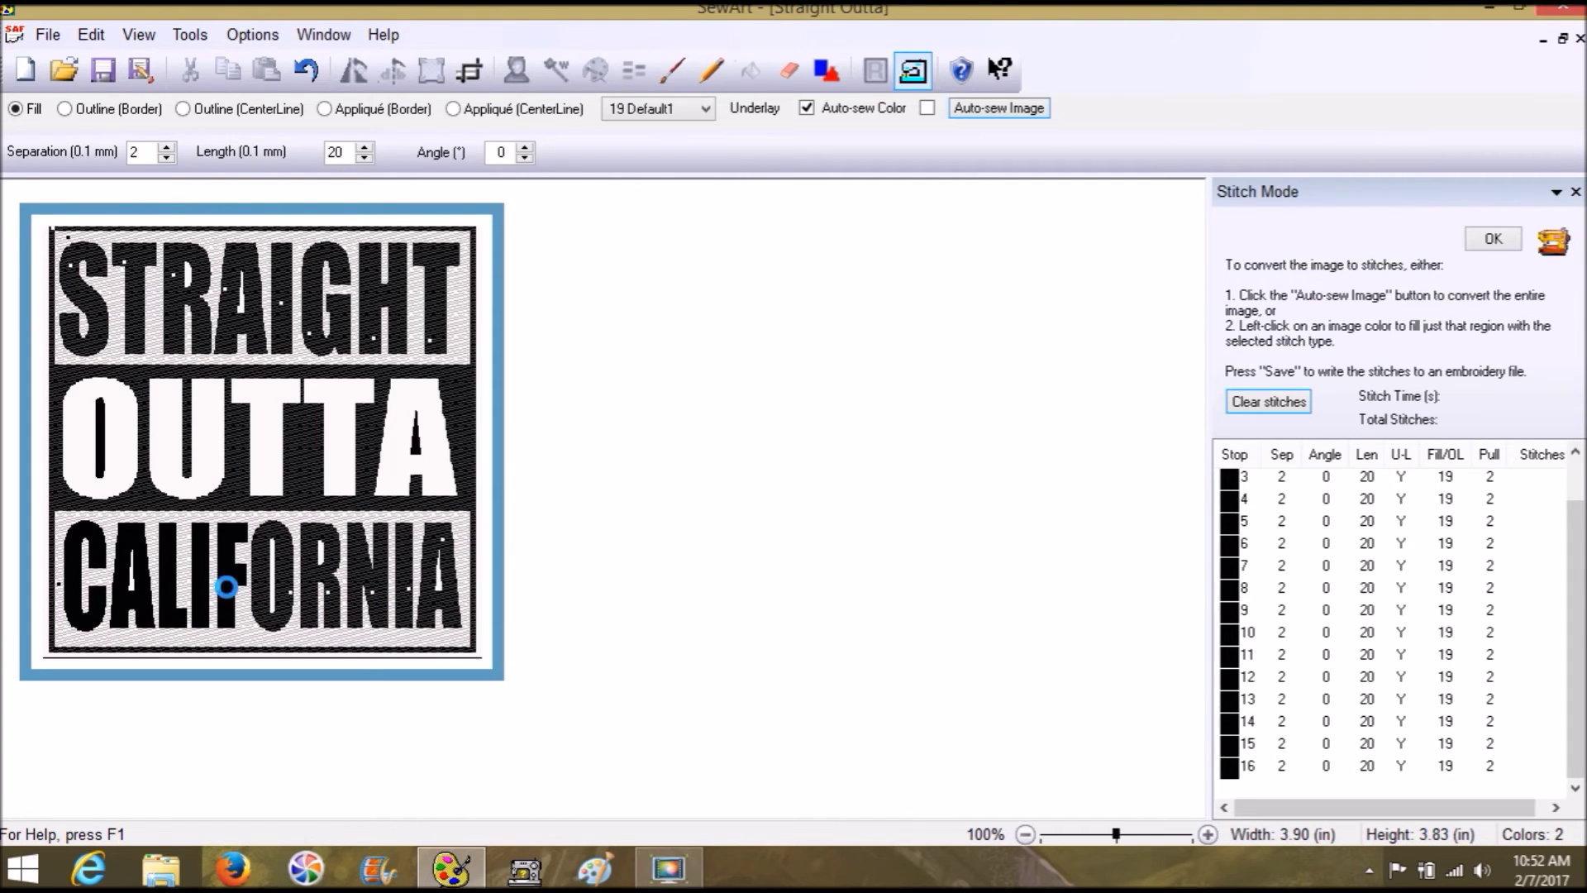
{"action": "left_click", "coordinate": [218, 593]}
{"action": "left_click", "coordinate": [177, 596]}
{"action": "left_click", "coordinate": [174, 600]}
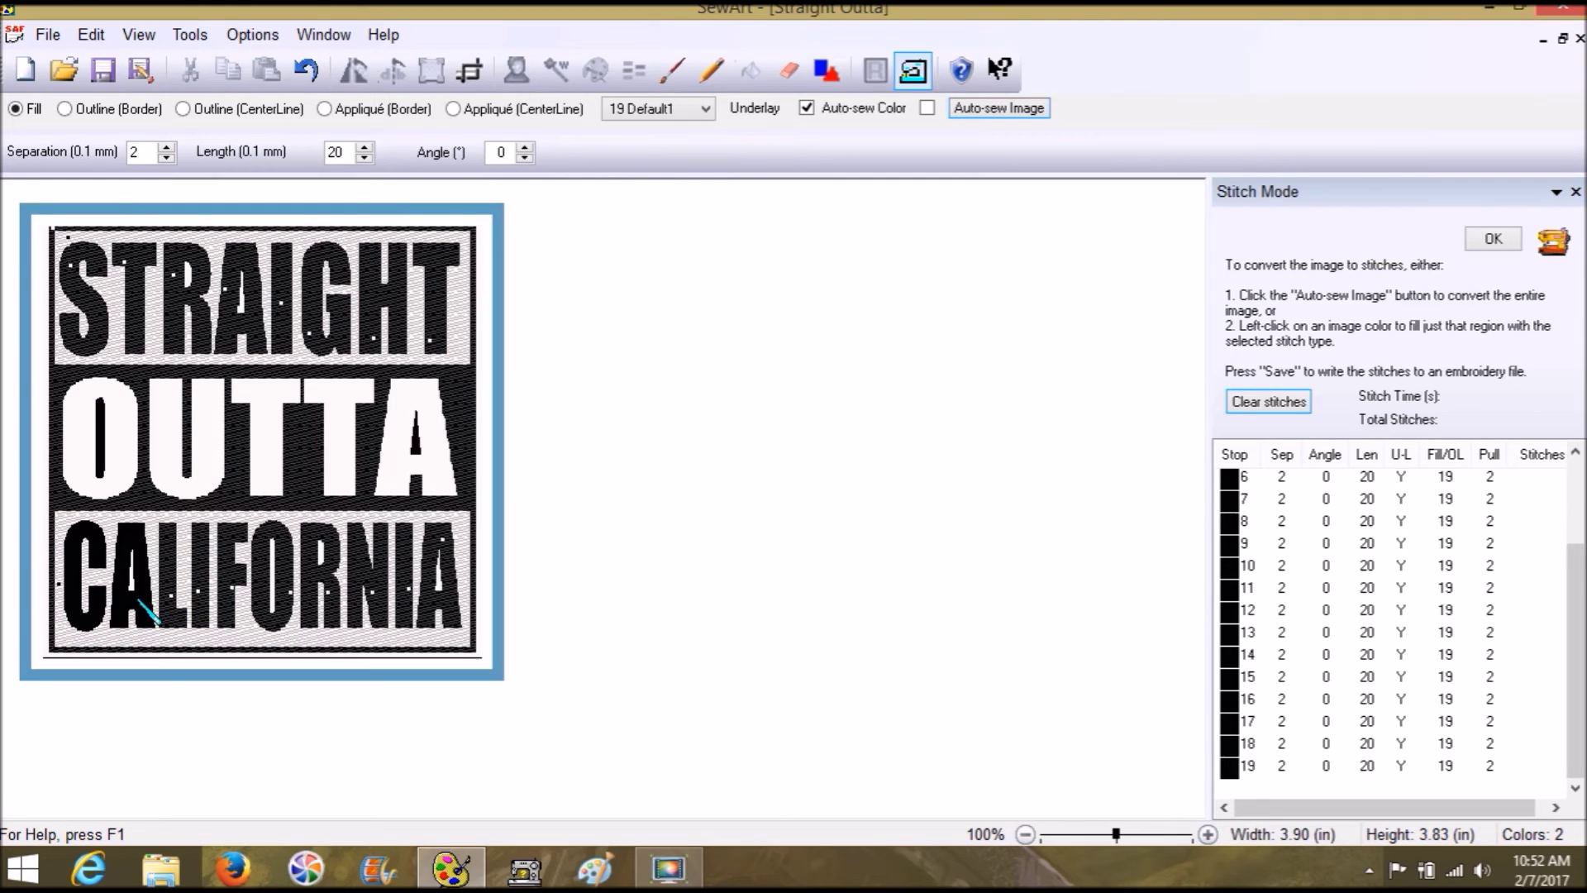
{"action": "left_click", "coordinate": [119, 602]}
{"action": "left_click", "coordinate": [96, 606]}
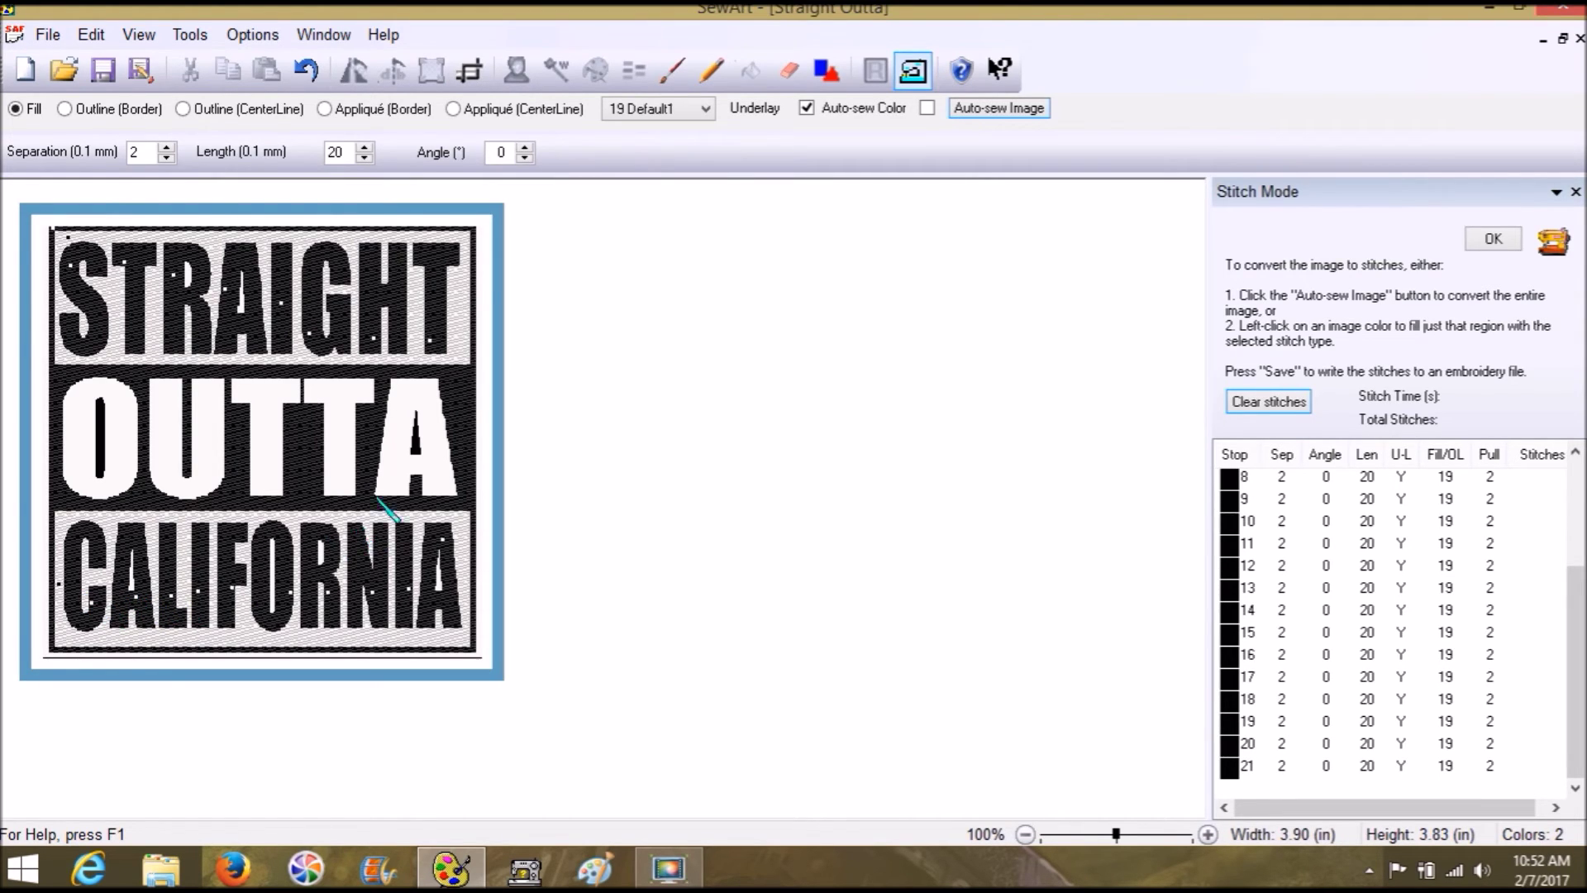
{"action": "left_click", "coordinate": [99, 443]}
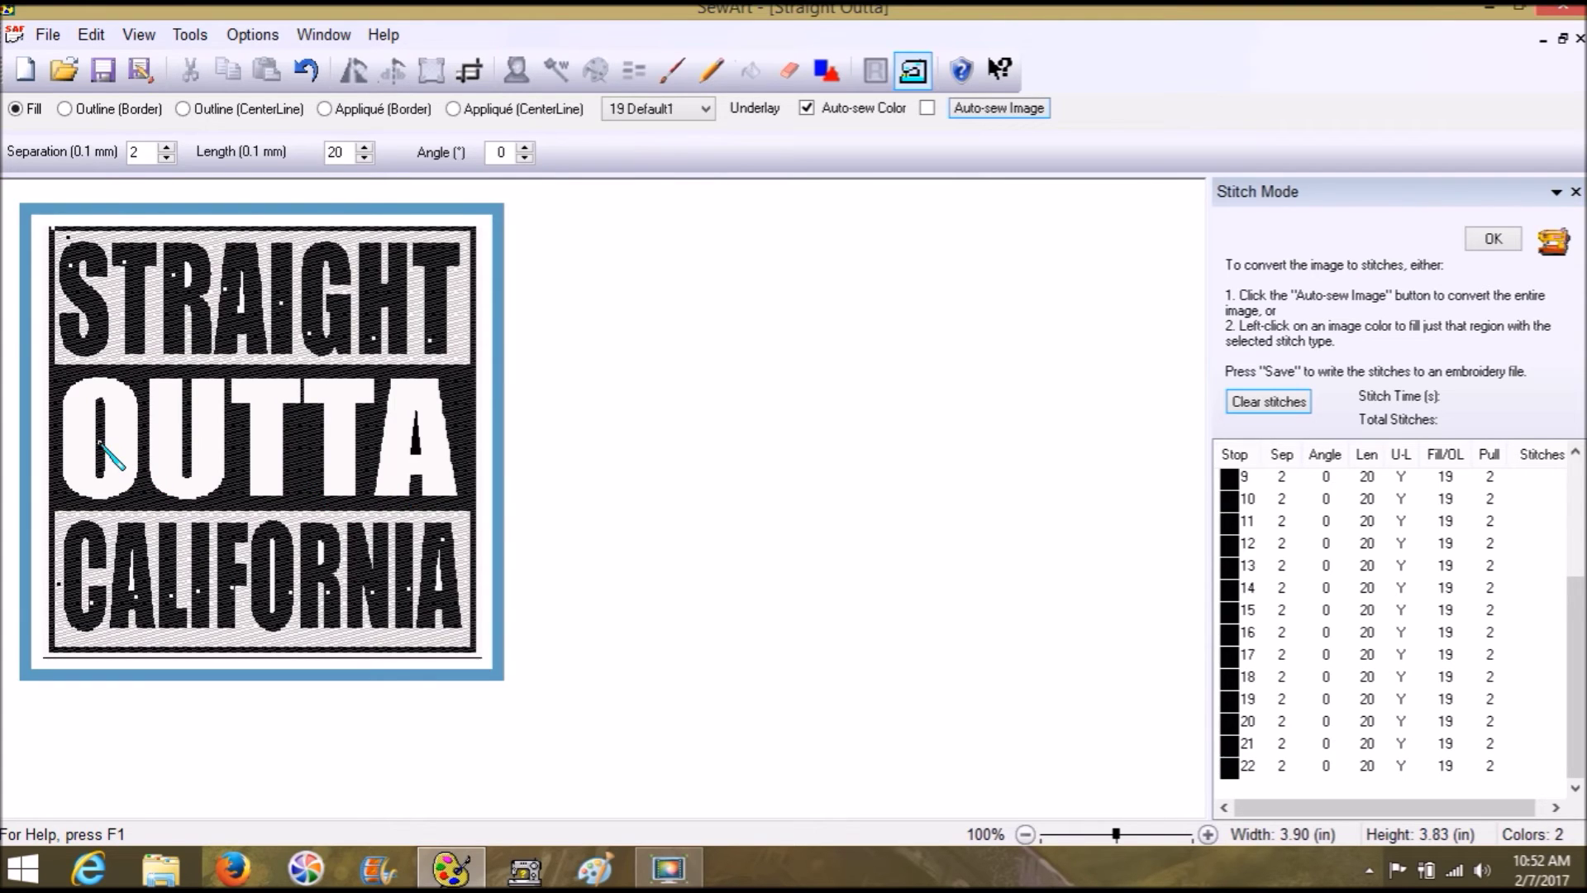
{"action": "left_click", "coordinate": [416, 449]}
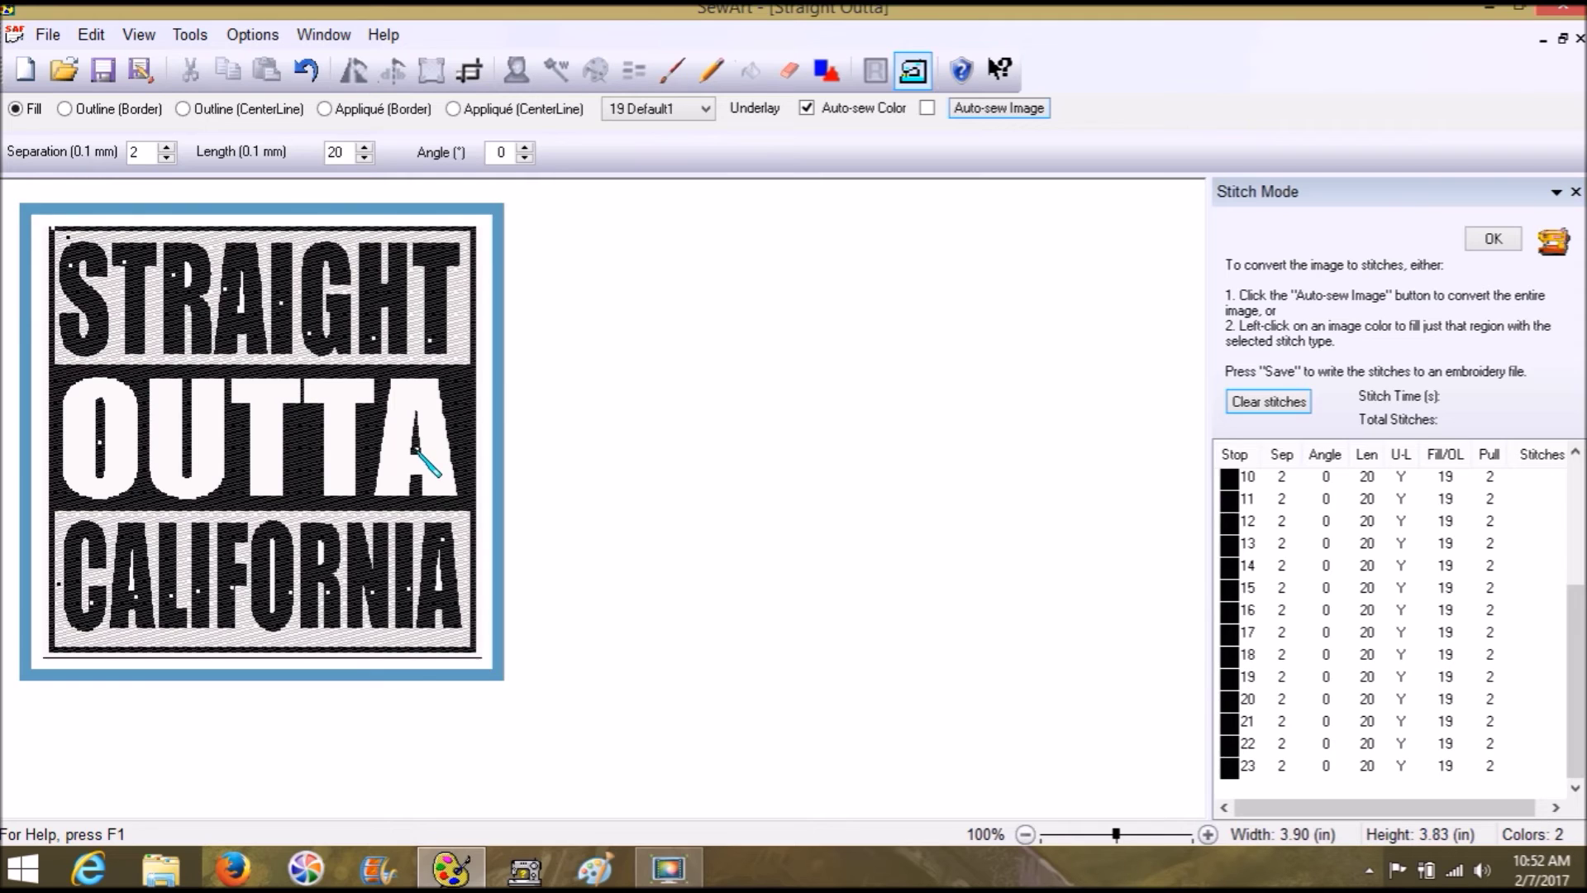
Add white fill around STRAIGHT and in OUTTA's O, U, both Ts and A
{"action": "left_click", "coordinate": [241, 295]}
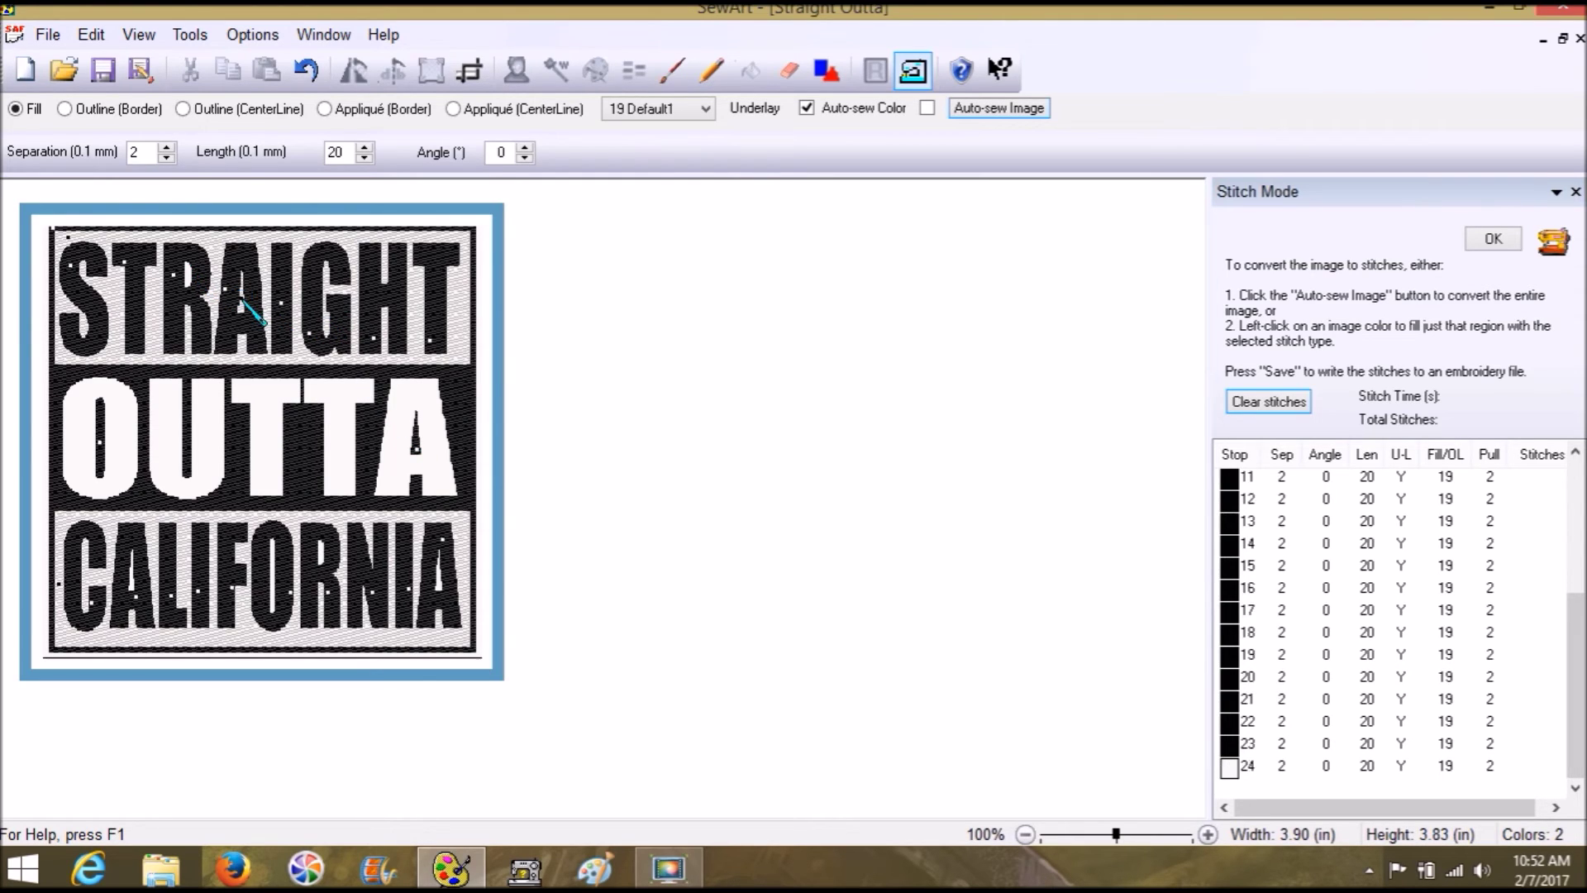
{"action": "left_click", "coordinate": [188, 277]}
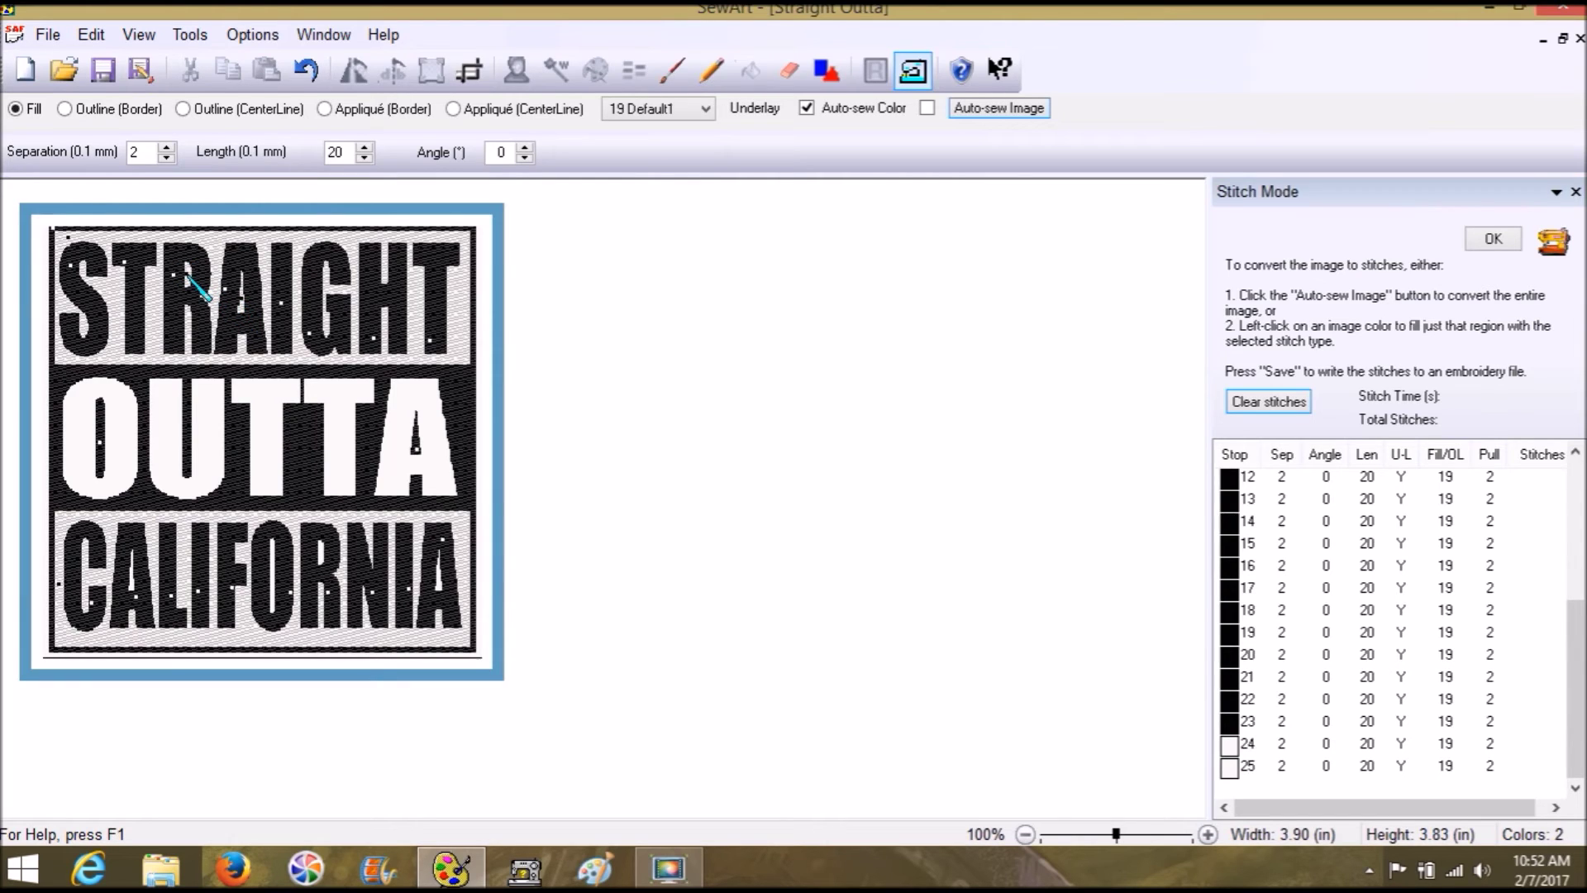
{"action": "left_click", "coordinate": [91, 387]}
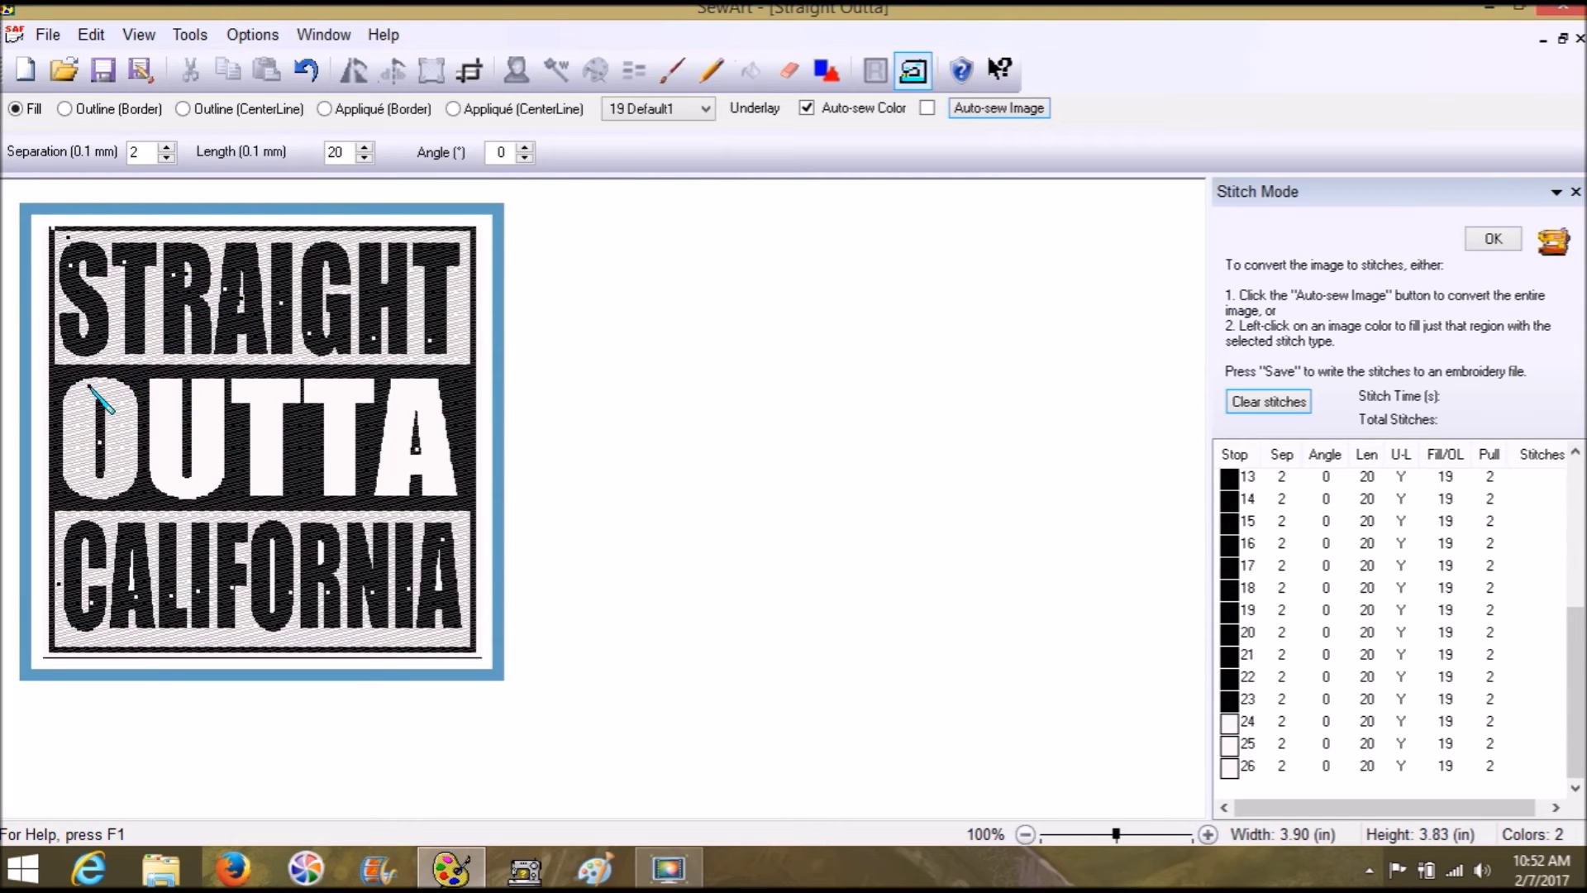
{"action": "left_click", "coordinate": [166, 393]}
{"action": "left_click", "coordinate": [272, 397]}
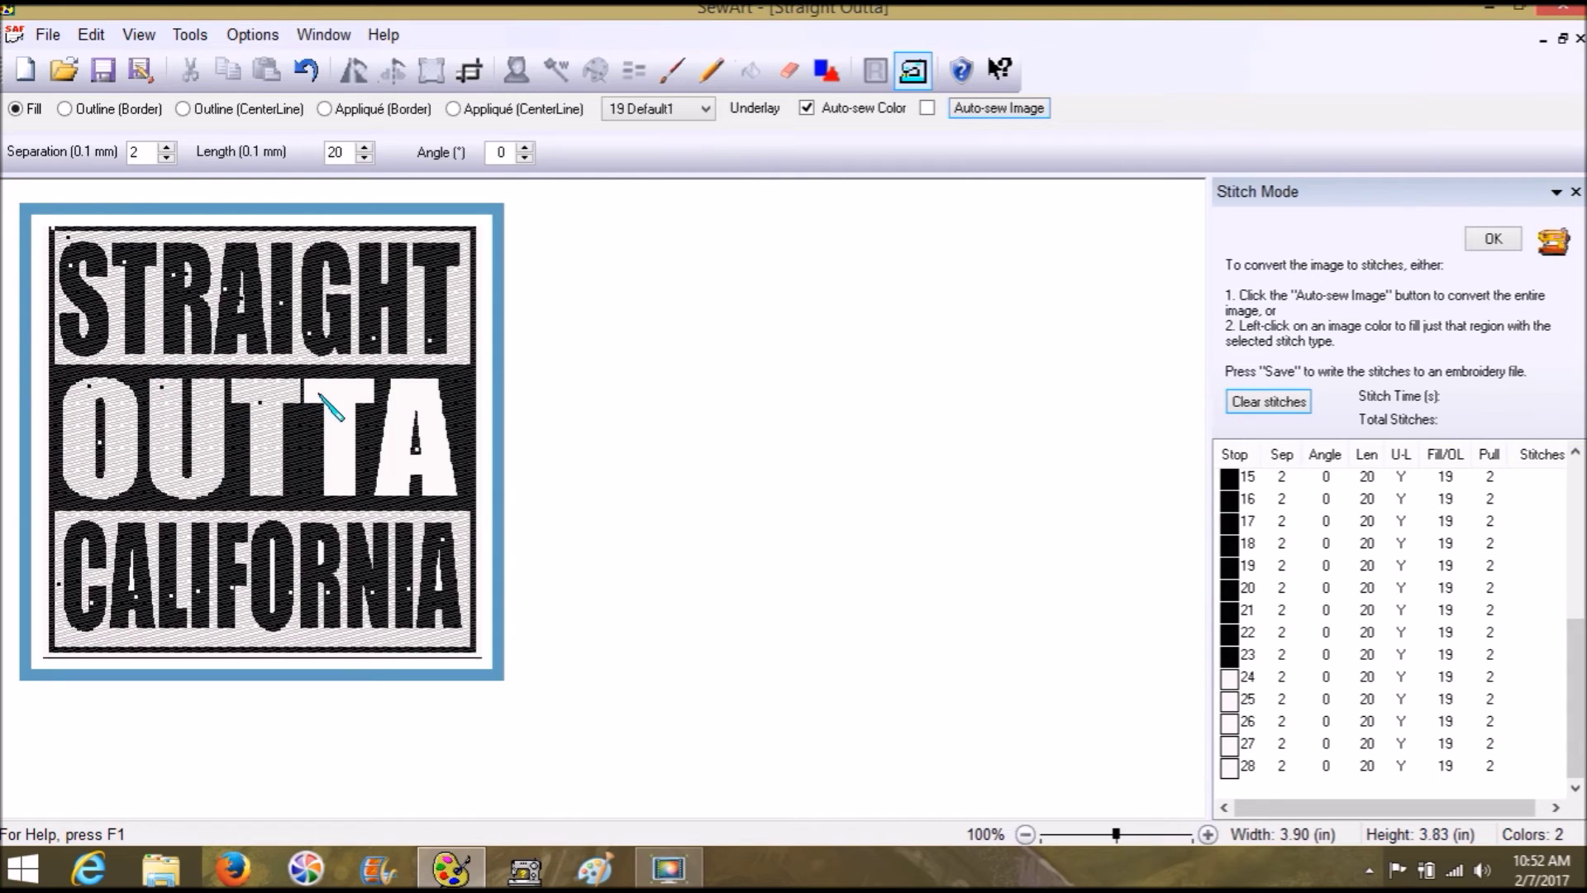
{"action": "left_click", "coordinate": [319, 394]}
{"action": "left_click", "coordinate": [398, 391]}
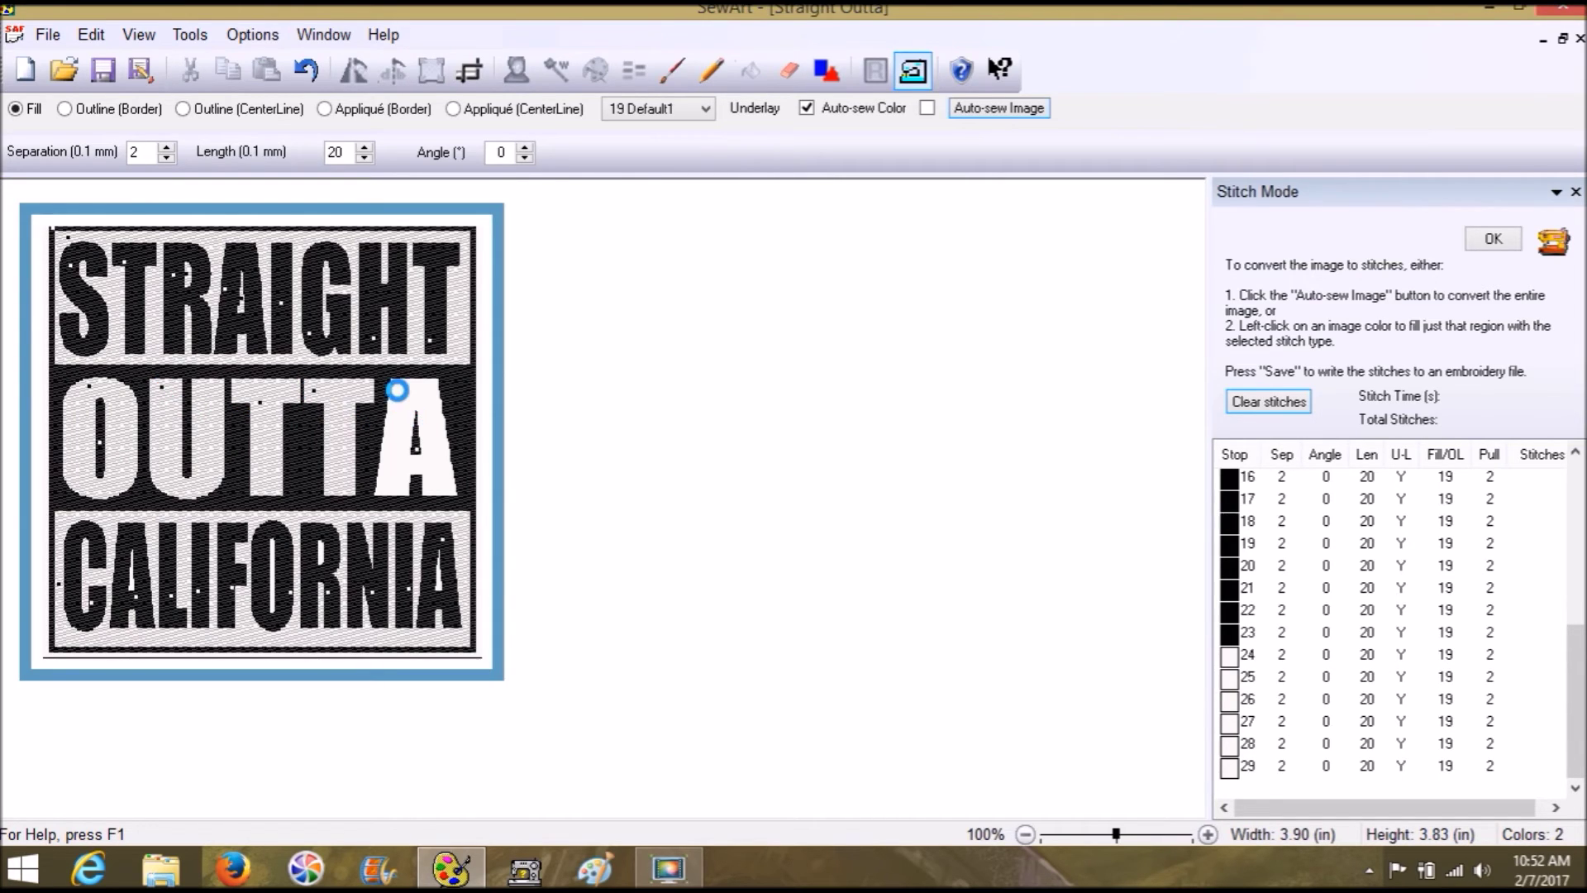
Add white fill to CALIFORNIA's white areas, including the regions at its O and A
{"action": "left_click", "coordinate": [436, 585]}
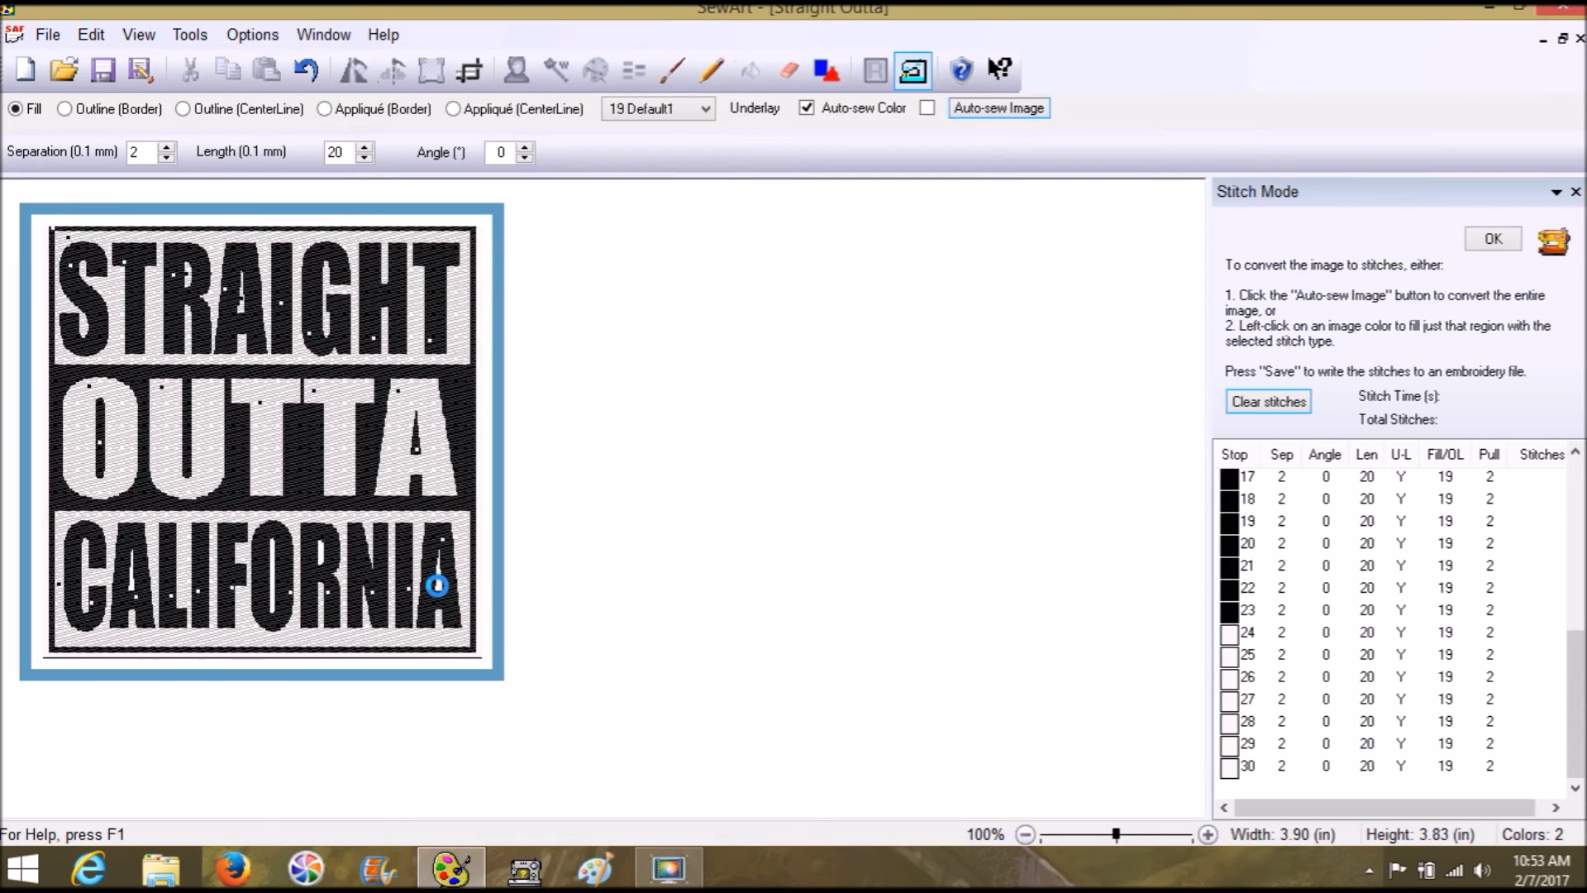
{"action": "left_click", "coordinate": [329, 556]}
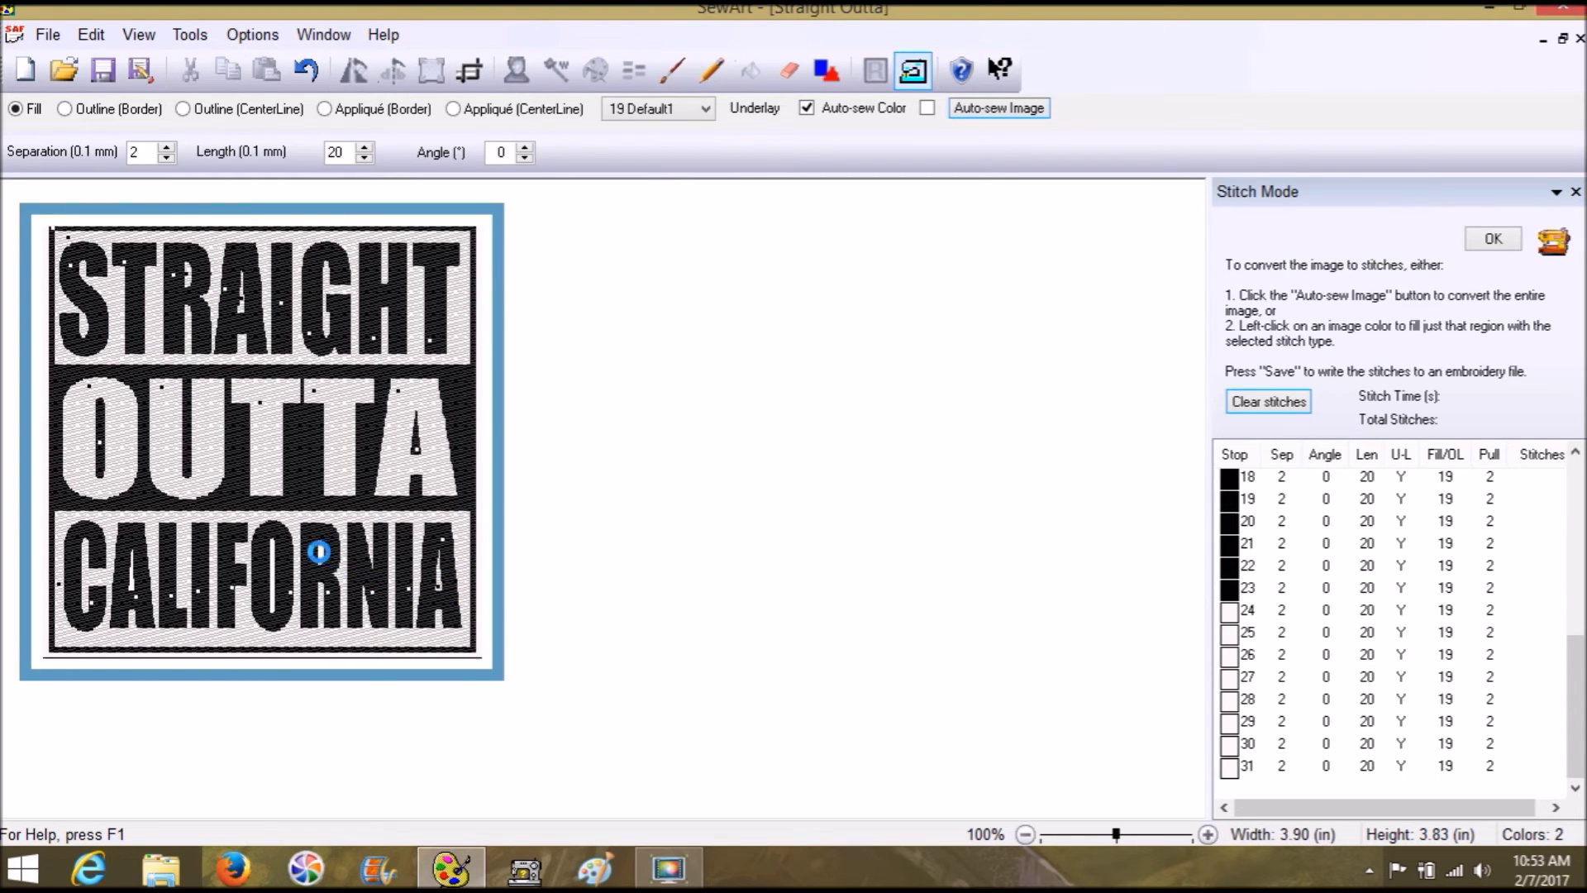
{"action": "left_click", "coordinate": [272, 583]}
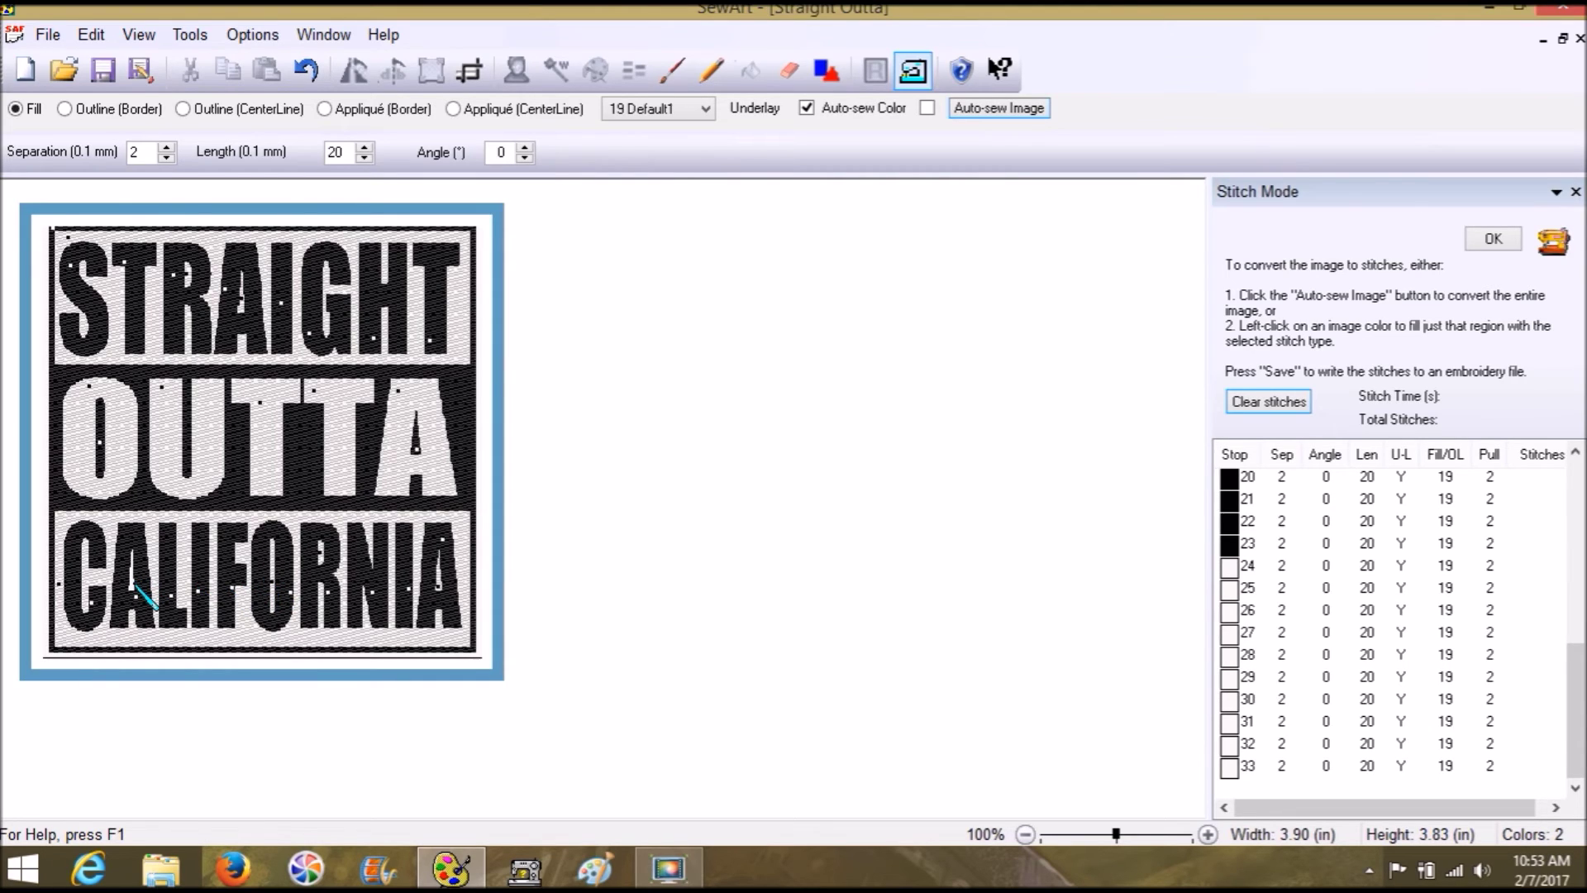
{"action": "left_click", "coordinate": [134, 585]}
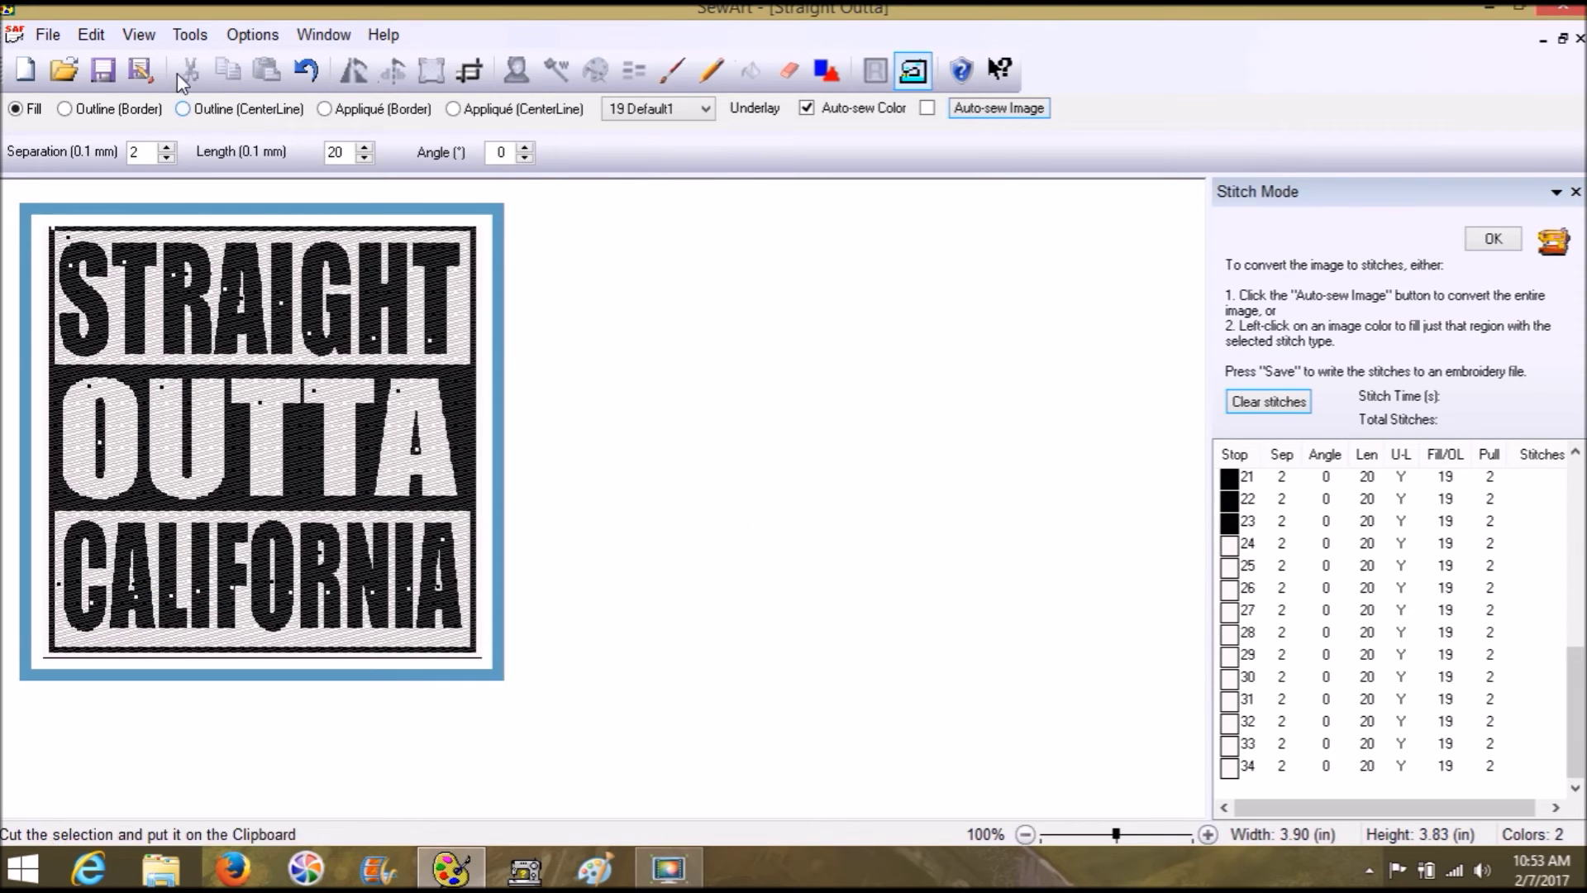
Save As Brother (*.pes) to the Desktop as Straight Outta.pes, skipping the image save
{"action": "left_click", "coordinate": [58, 33]}
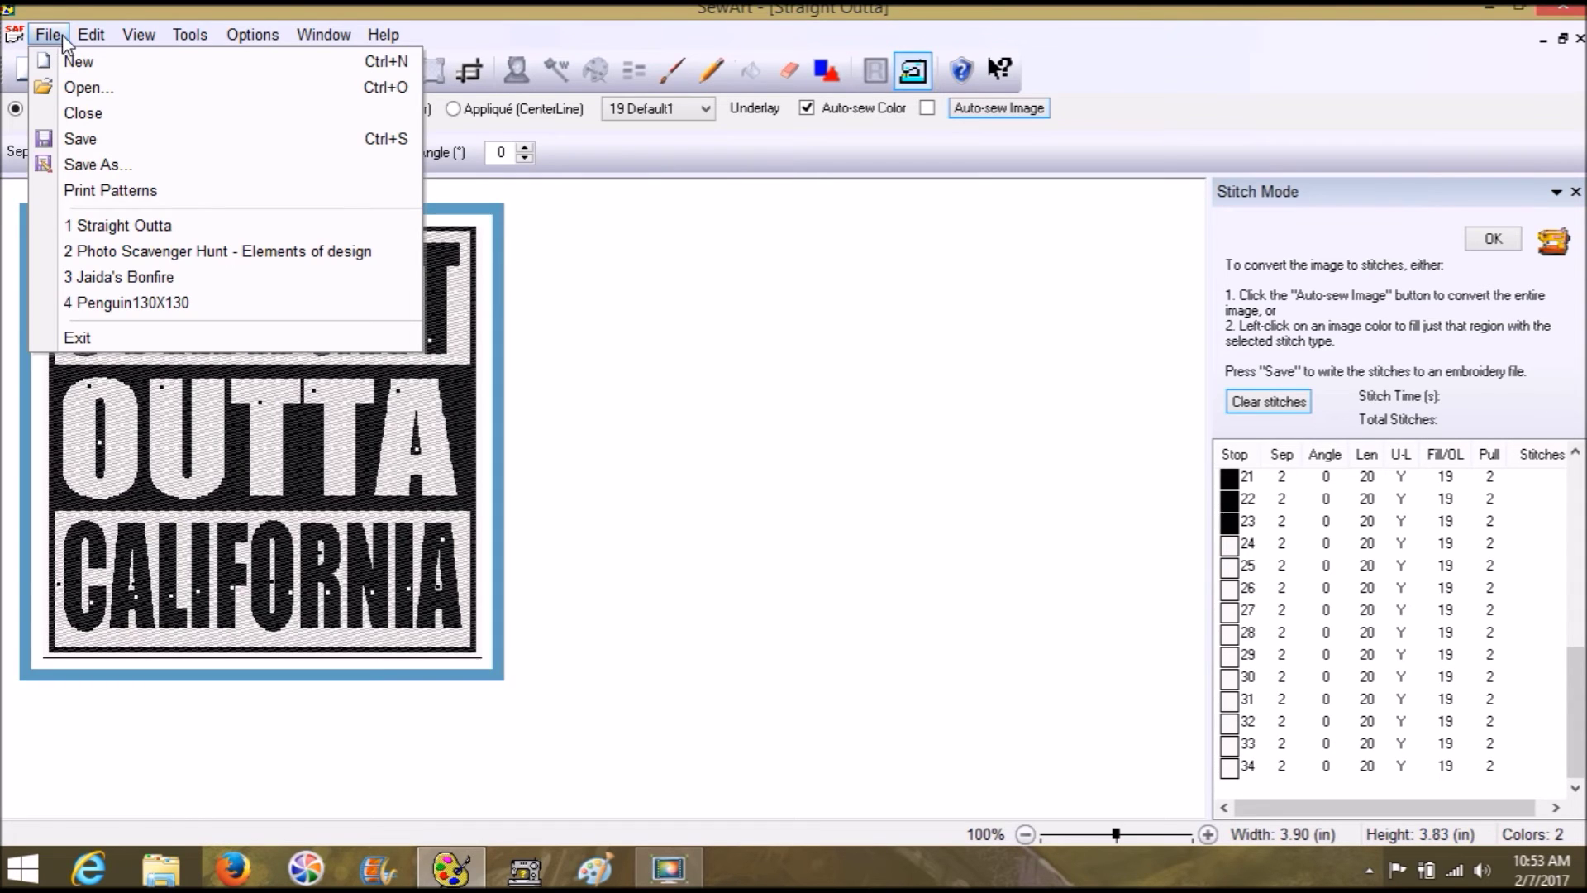
{"action": "left_click", "coordinate": [142, 169]}
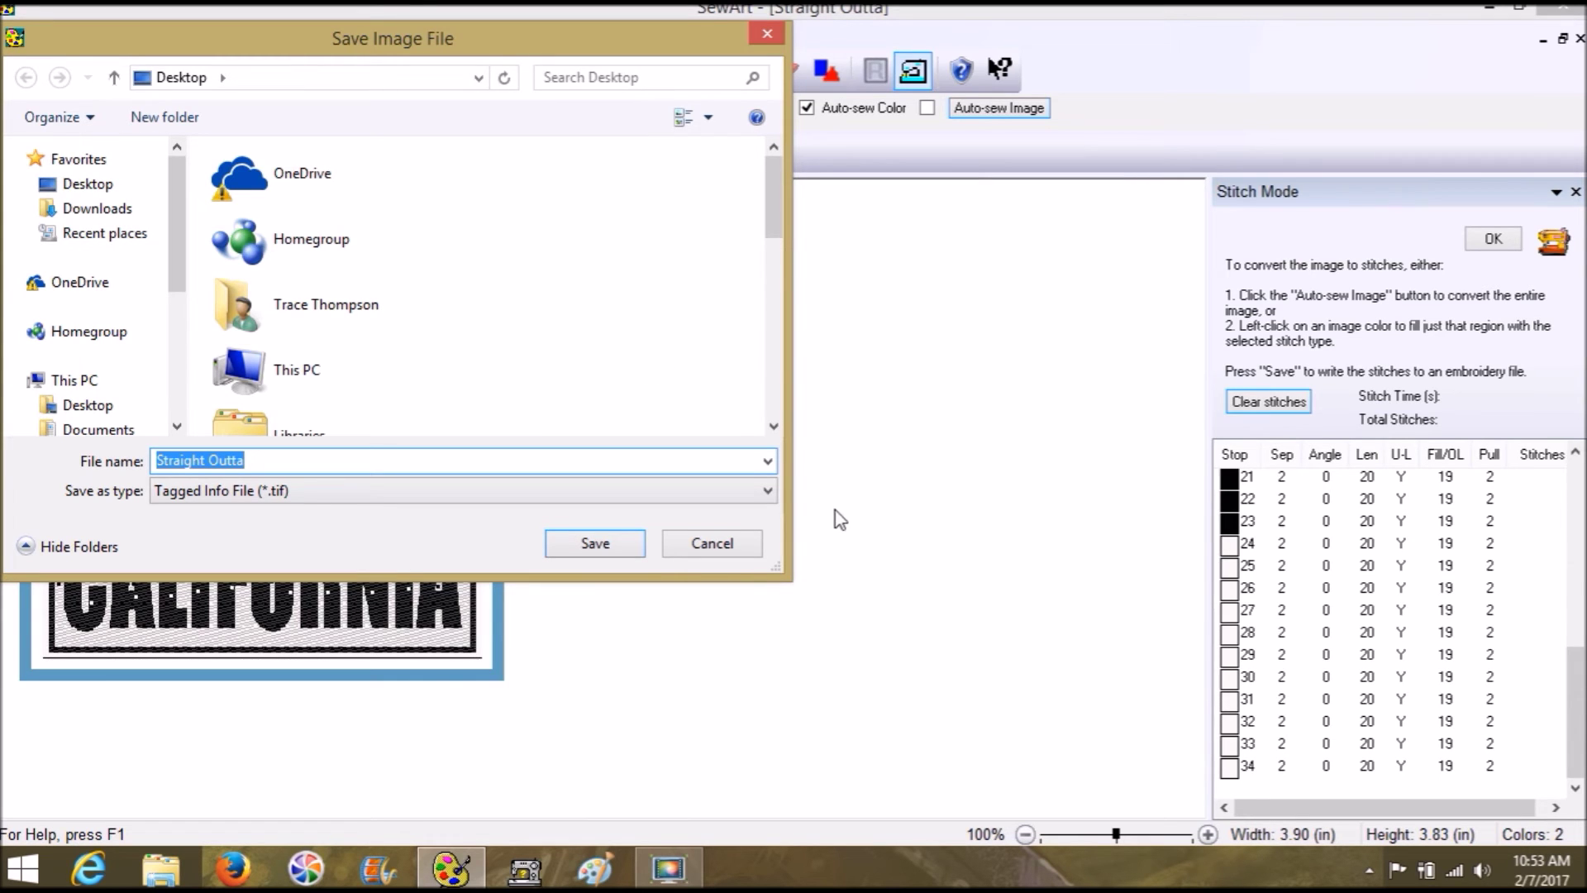
{"action": "left_click", "coordinate": [712, 543]}
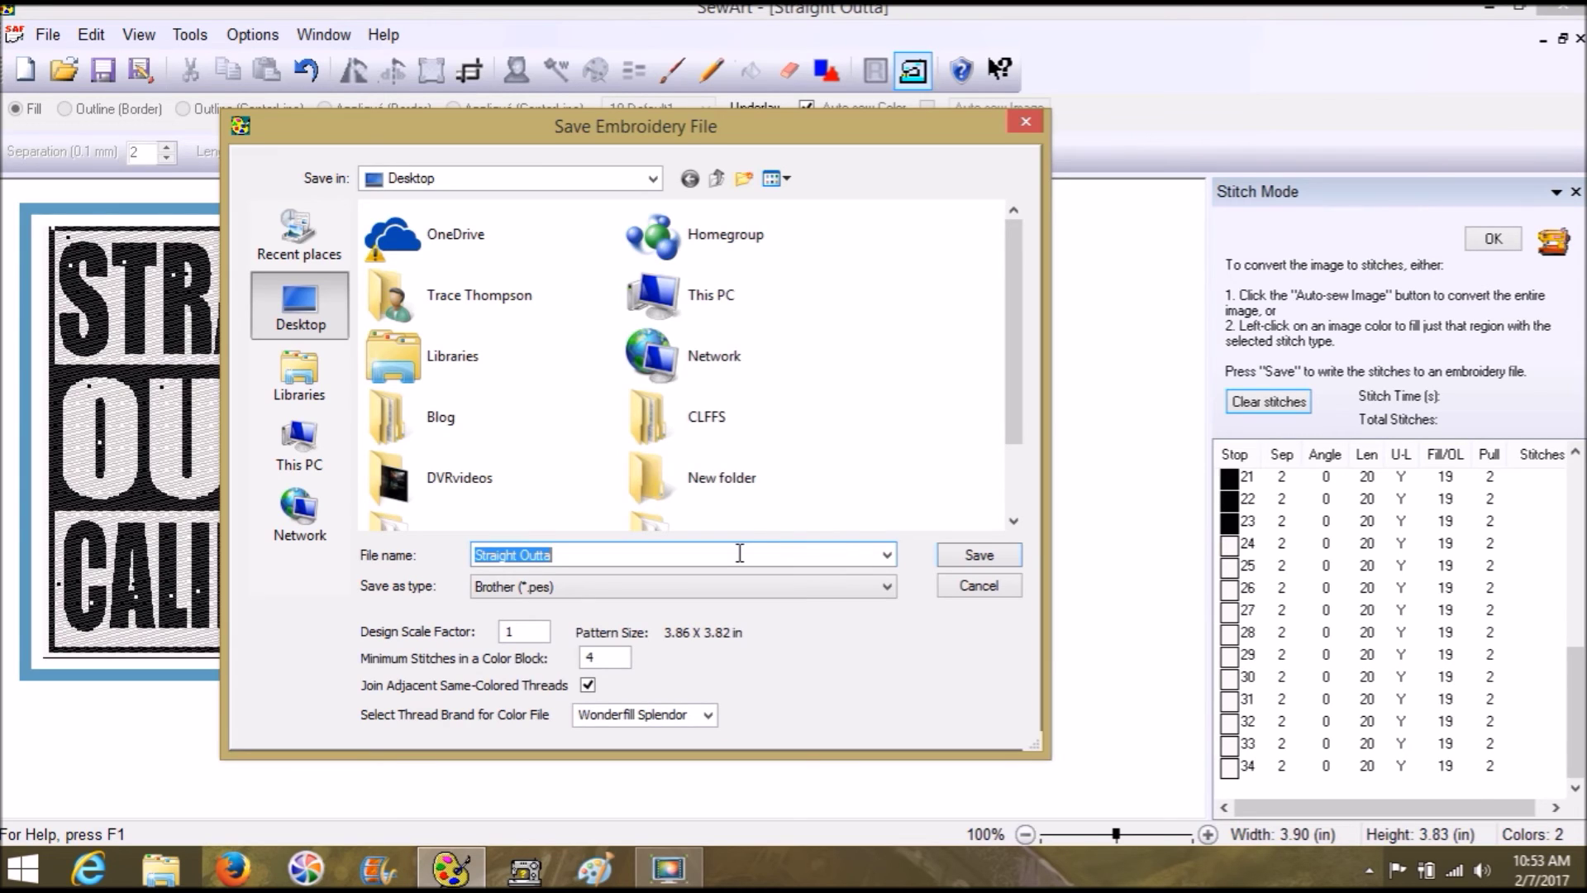
{"action": "left_click", "coordinate": [983, 553]}
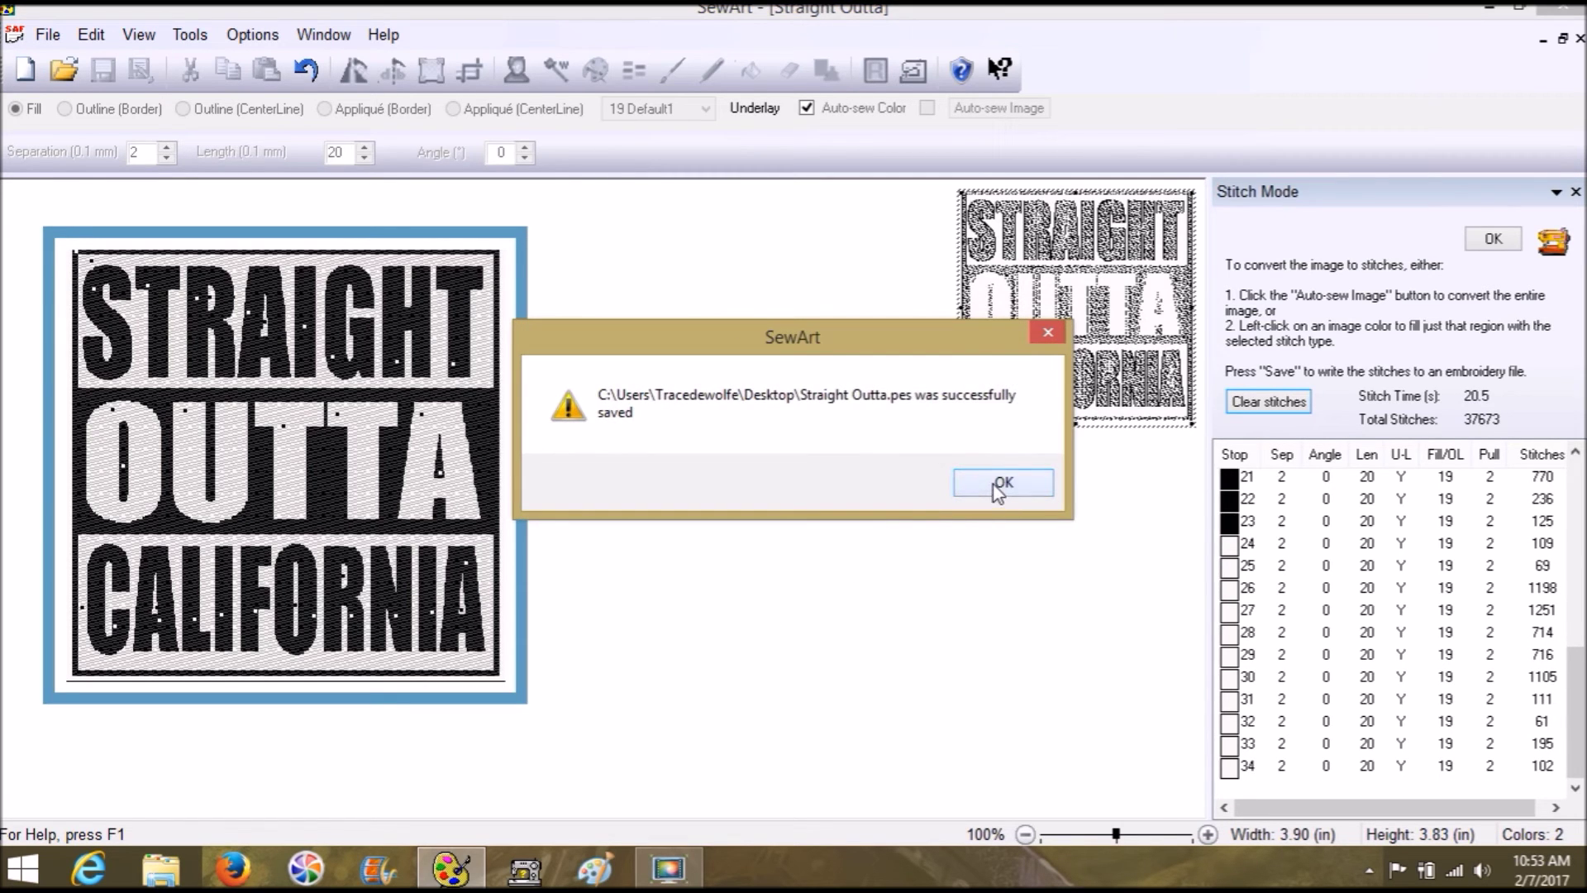
{"action": "left_click", "coordinate": [1001, 484]}
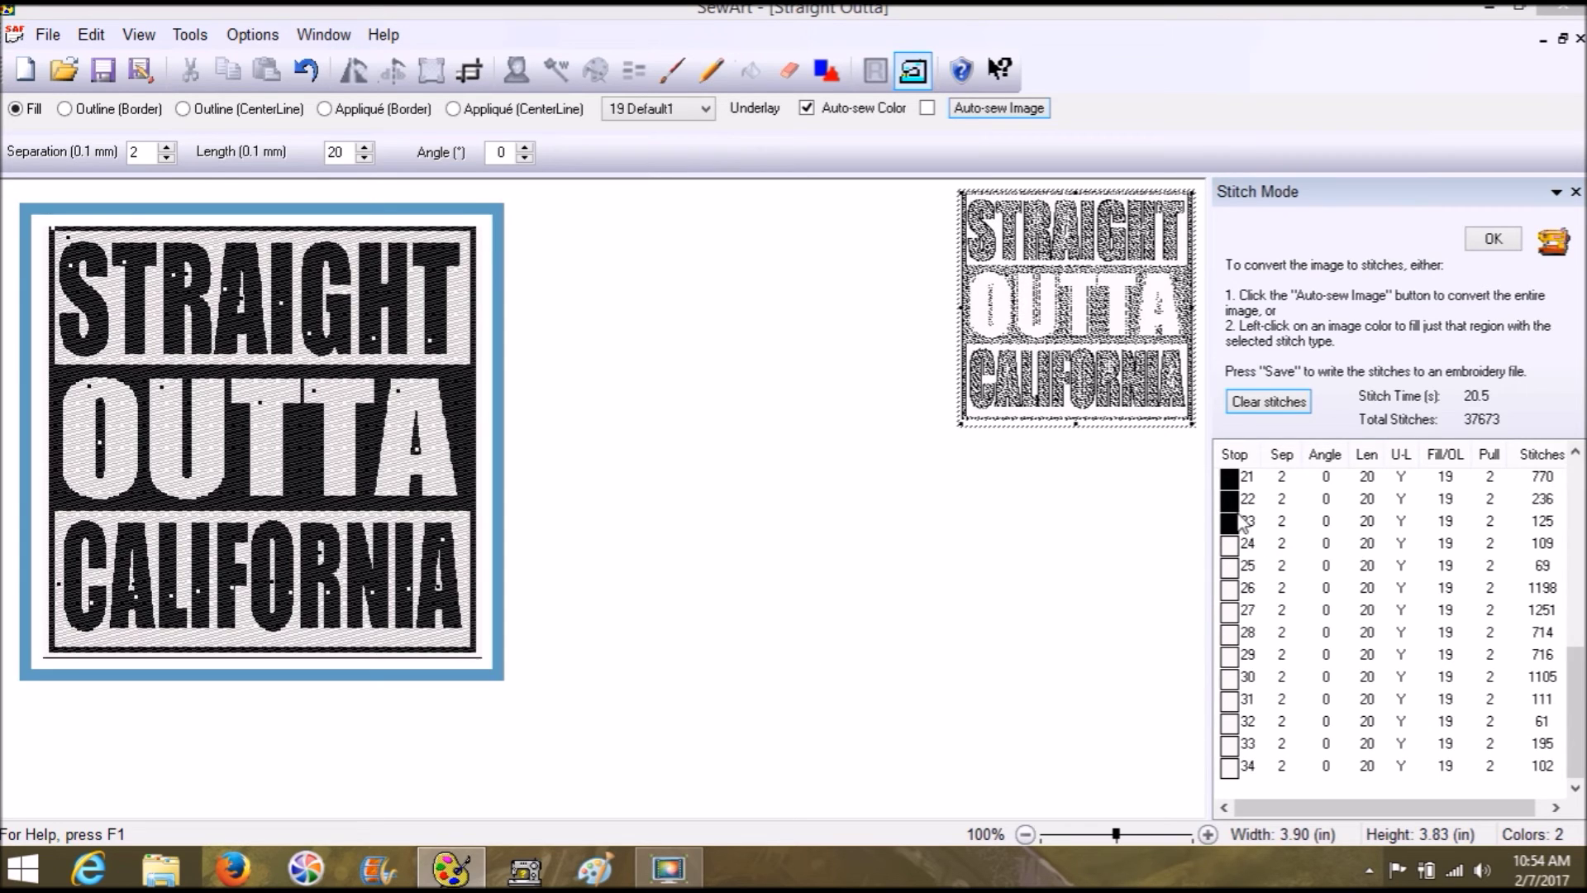
Scroll the stitch list to the top and minimize the design window and SewArt to reveal SewWhat-Pro
{"action": "mouse_move", "coordinate": [1577, 686]}
{"action": "left_mouse_down"}
{"action": "mouse_move", "coordinate": [1580, 484]}
{"action": "mouse_move", "coordinate": [1580, 669]}
{"action": "left_mouse_up"}
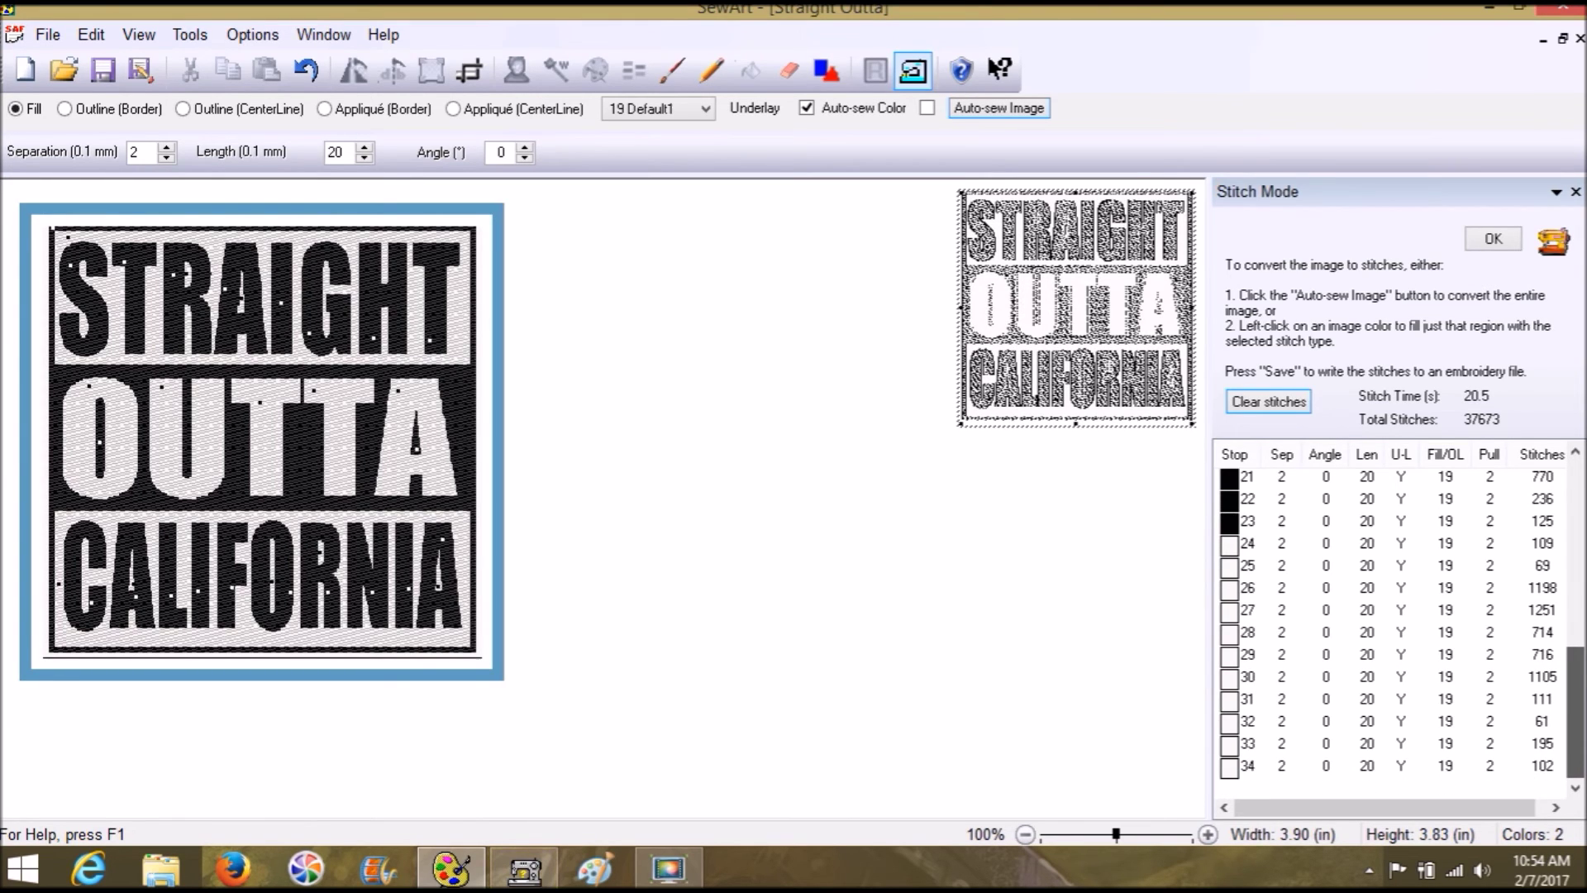
{"action": "left_click_drag", "start_coordinate": [1581, 669], "coordinate": [1580, 480]}
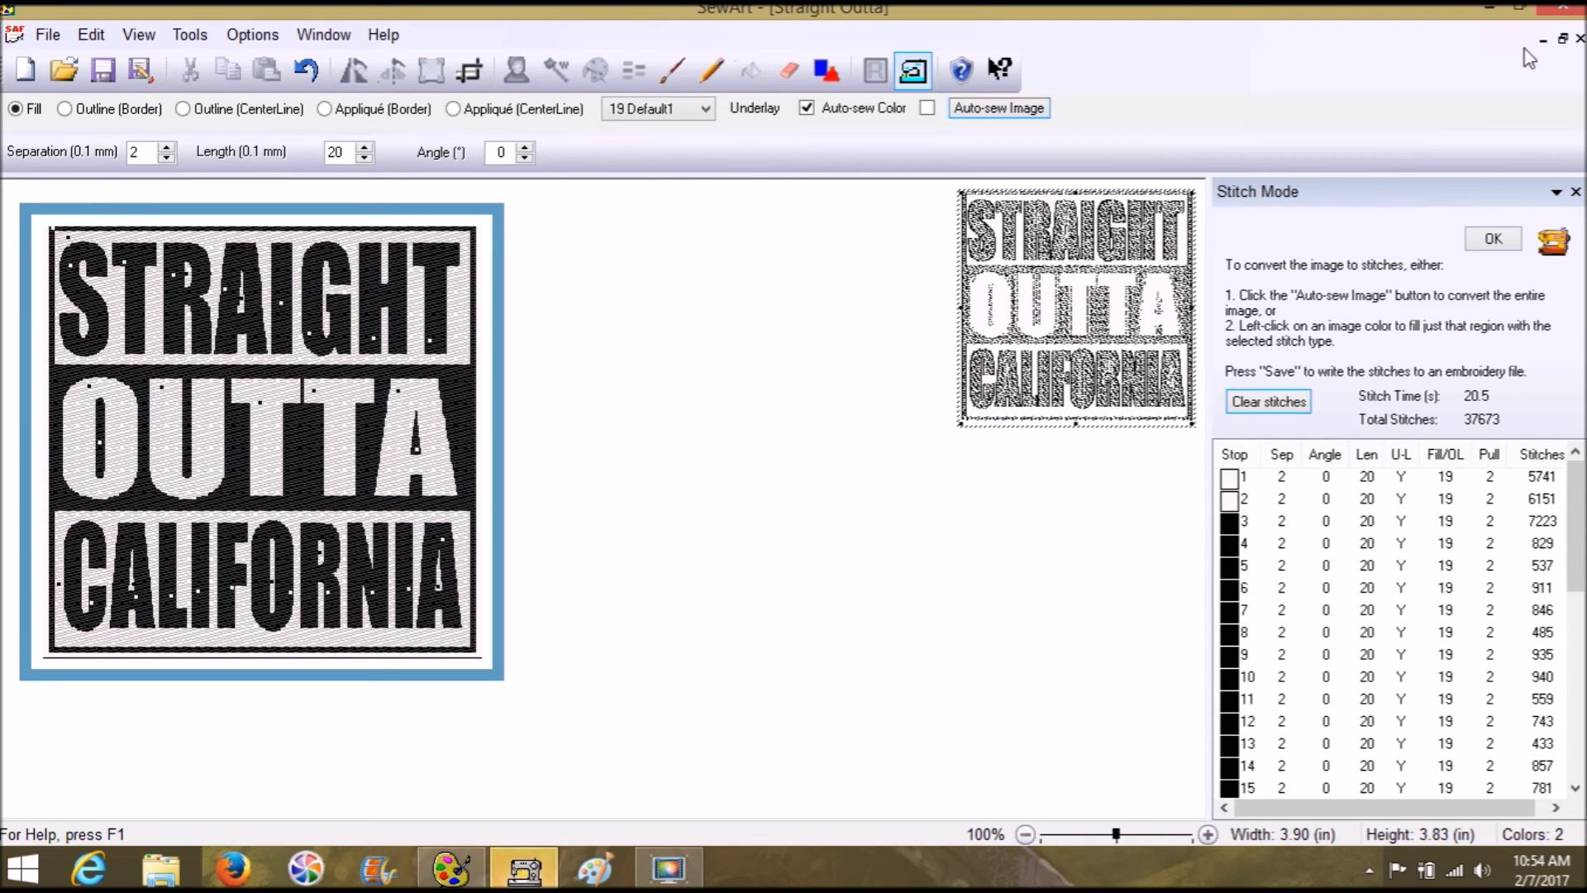
{"action": "left_click", "coordinate": [1543, 38]}
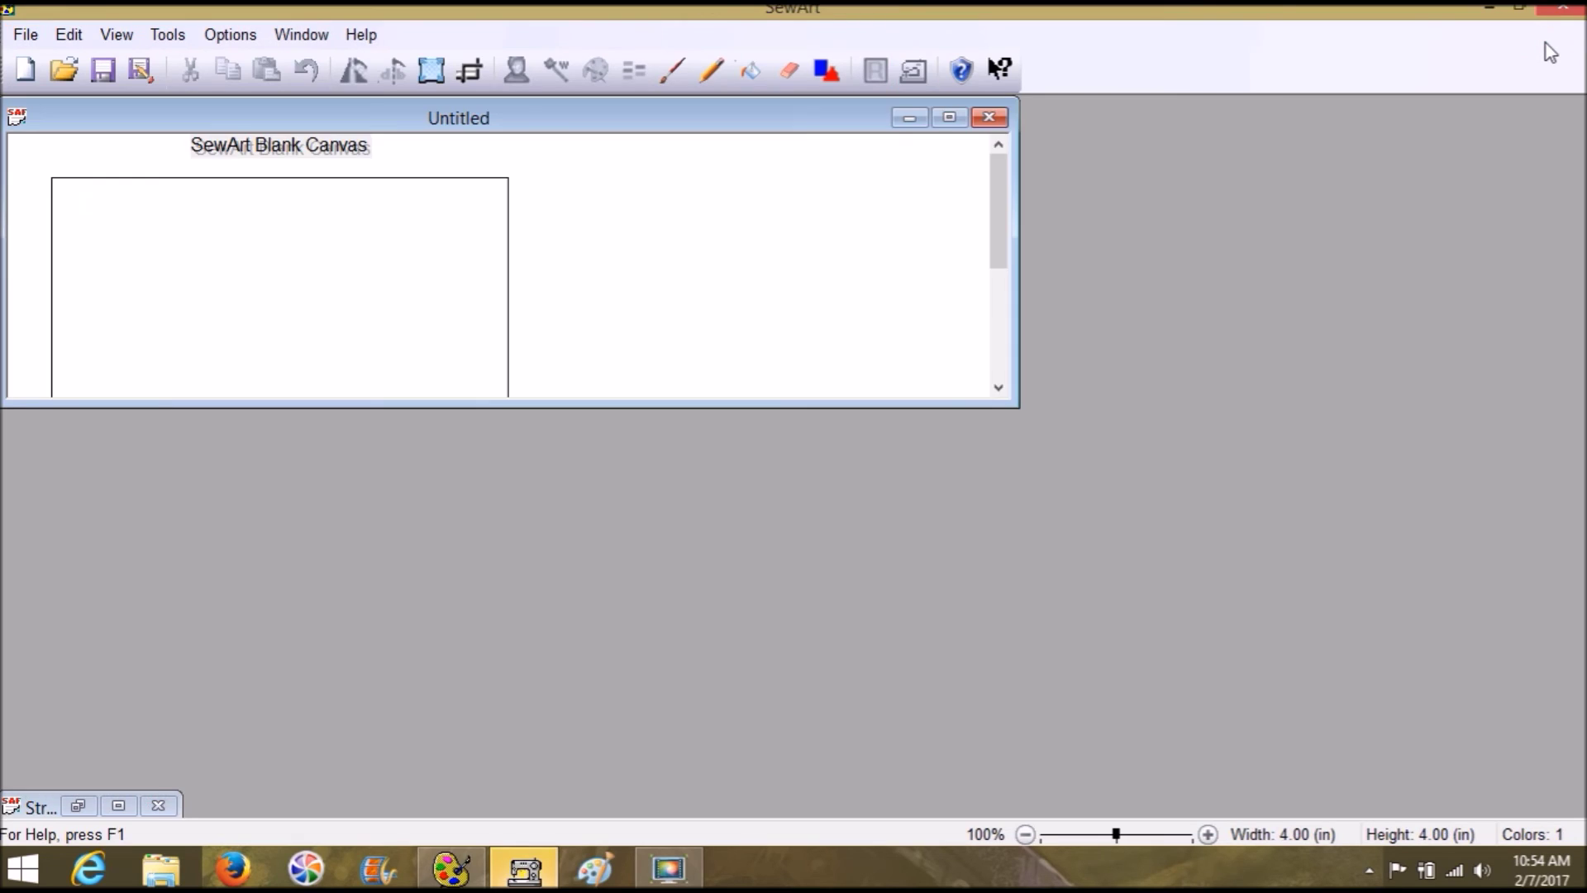
{"action": "left_click", "coordinate": [949, 116]}
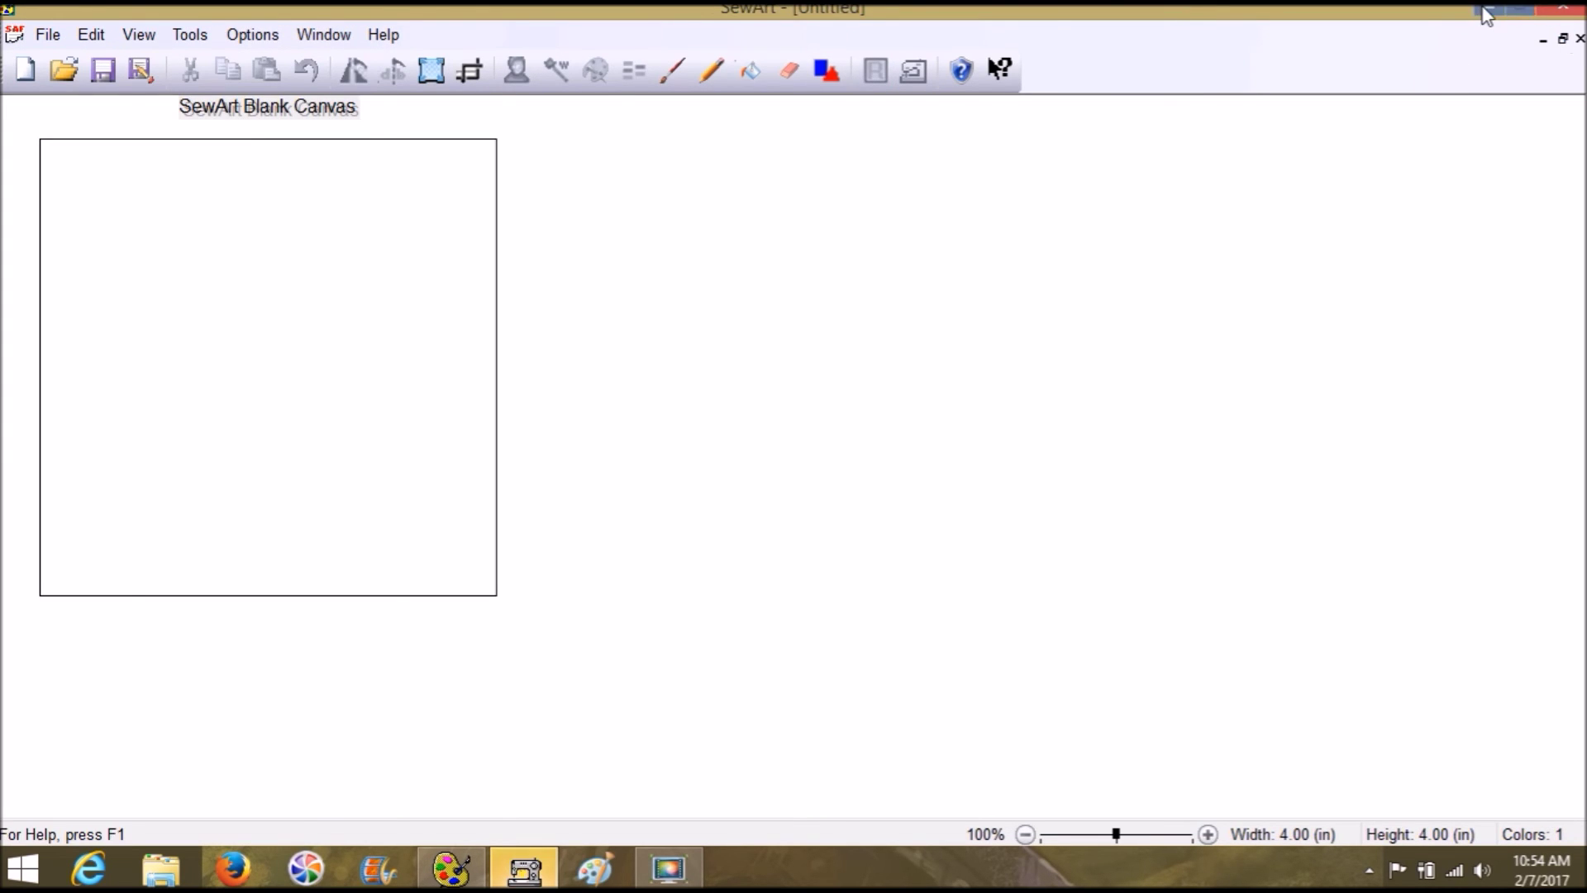
{"action": "left_click", "coordinate": [1485, 10]}
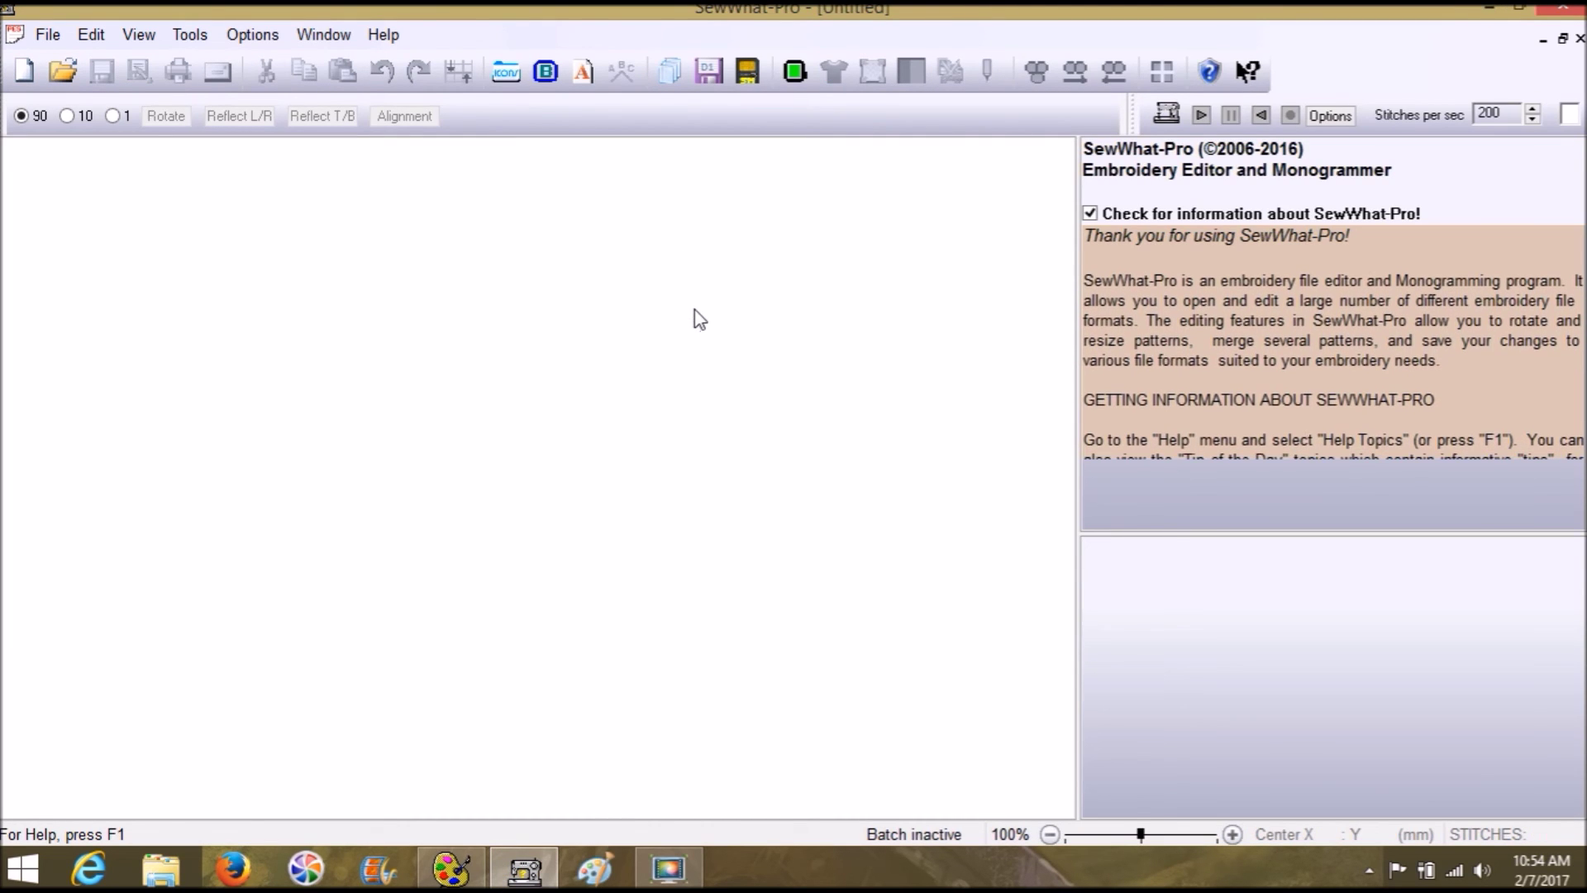
Open Straight Outta.pes from the Desktop in SewWhat-Pro
{"action": "left_click", "coordinate": [59, 75]}
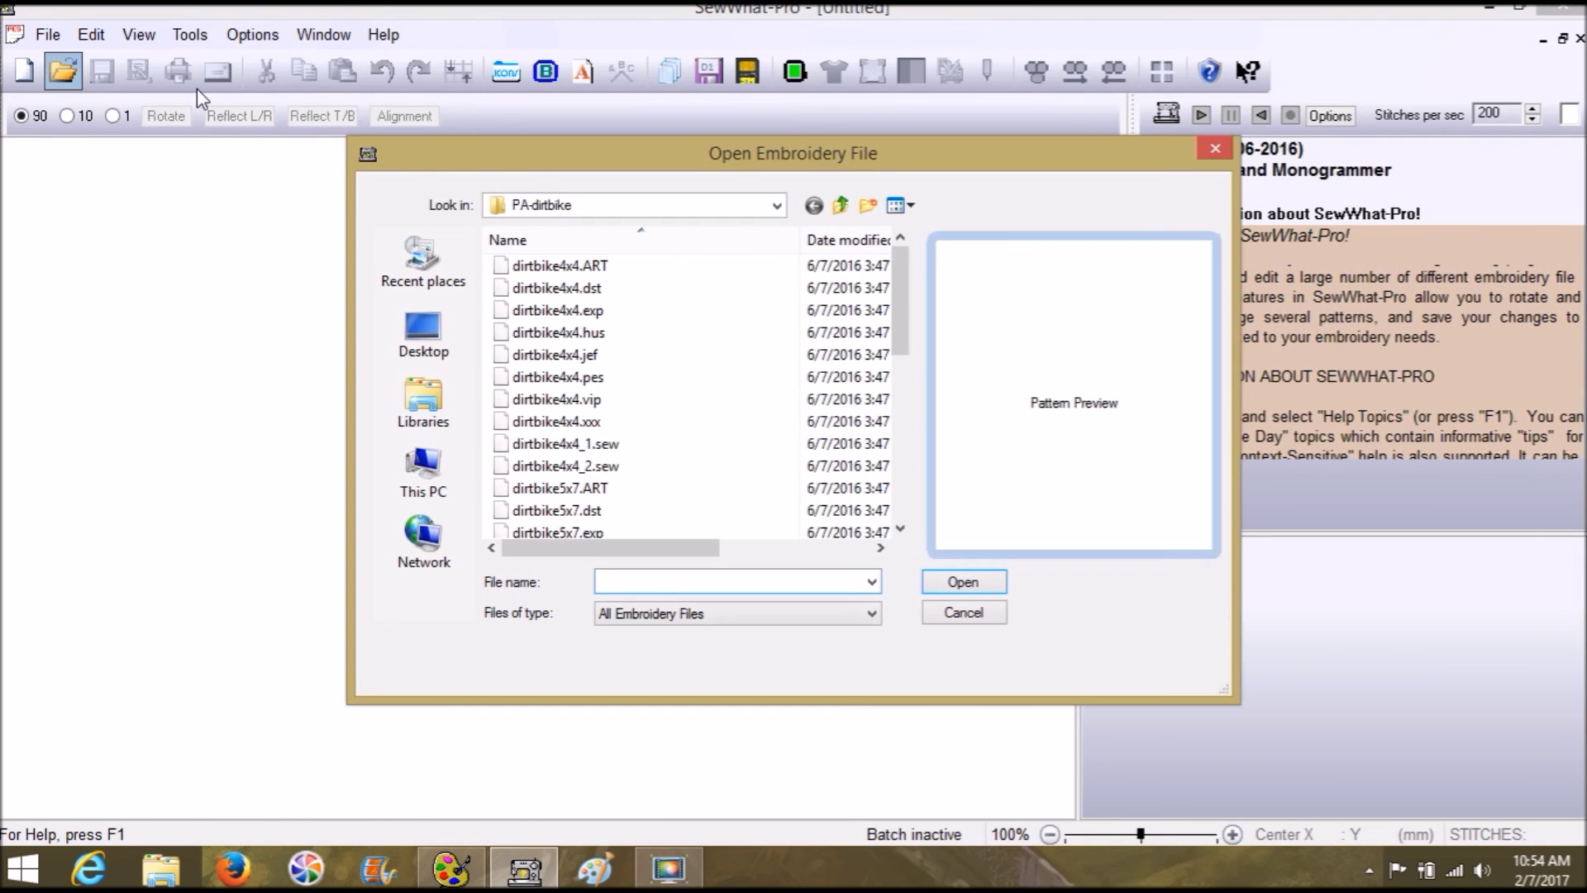
{"action": "left_click", "coordinate": [423, 335]}
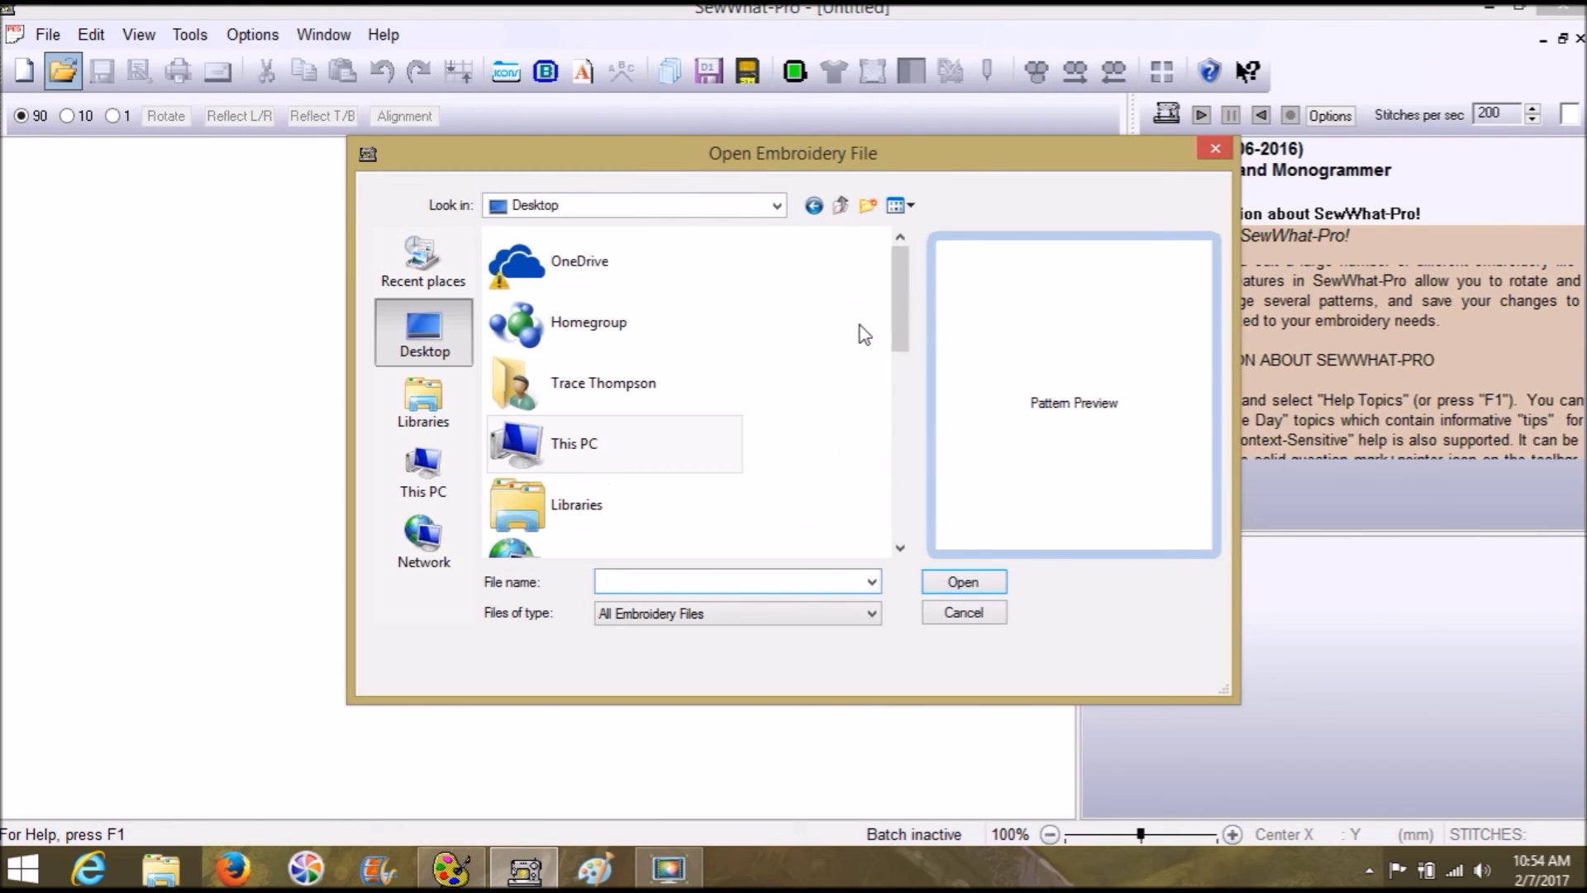
{"action": "left_click_drag", "start_coordinate": [900, 306], "coordinate": [926, 529]}
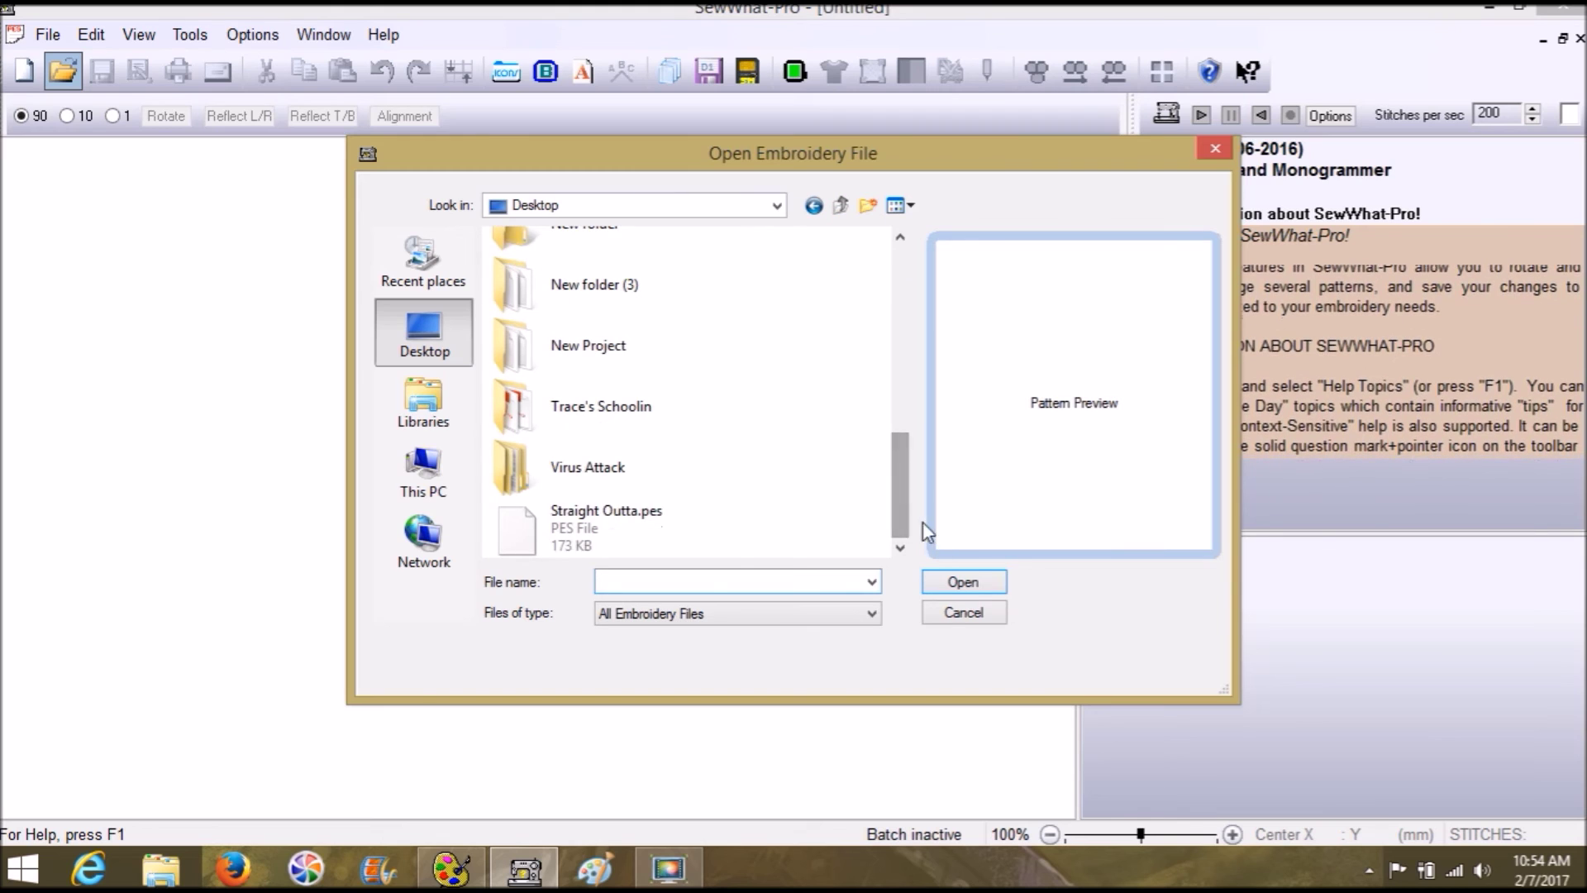
{"action": "left_click", "coordinate": [719, 529]}
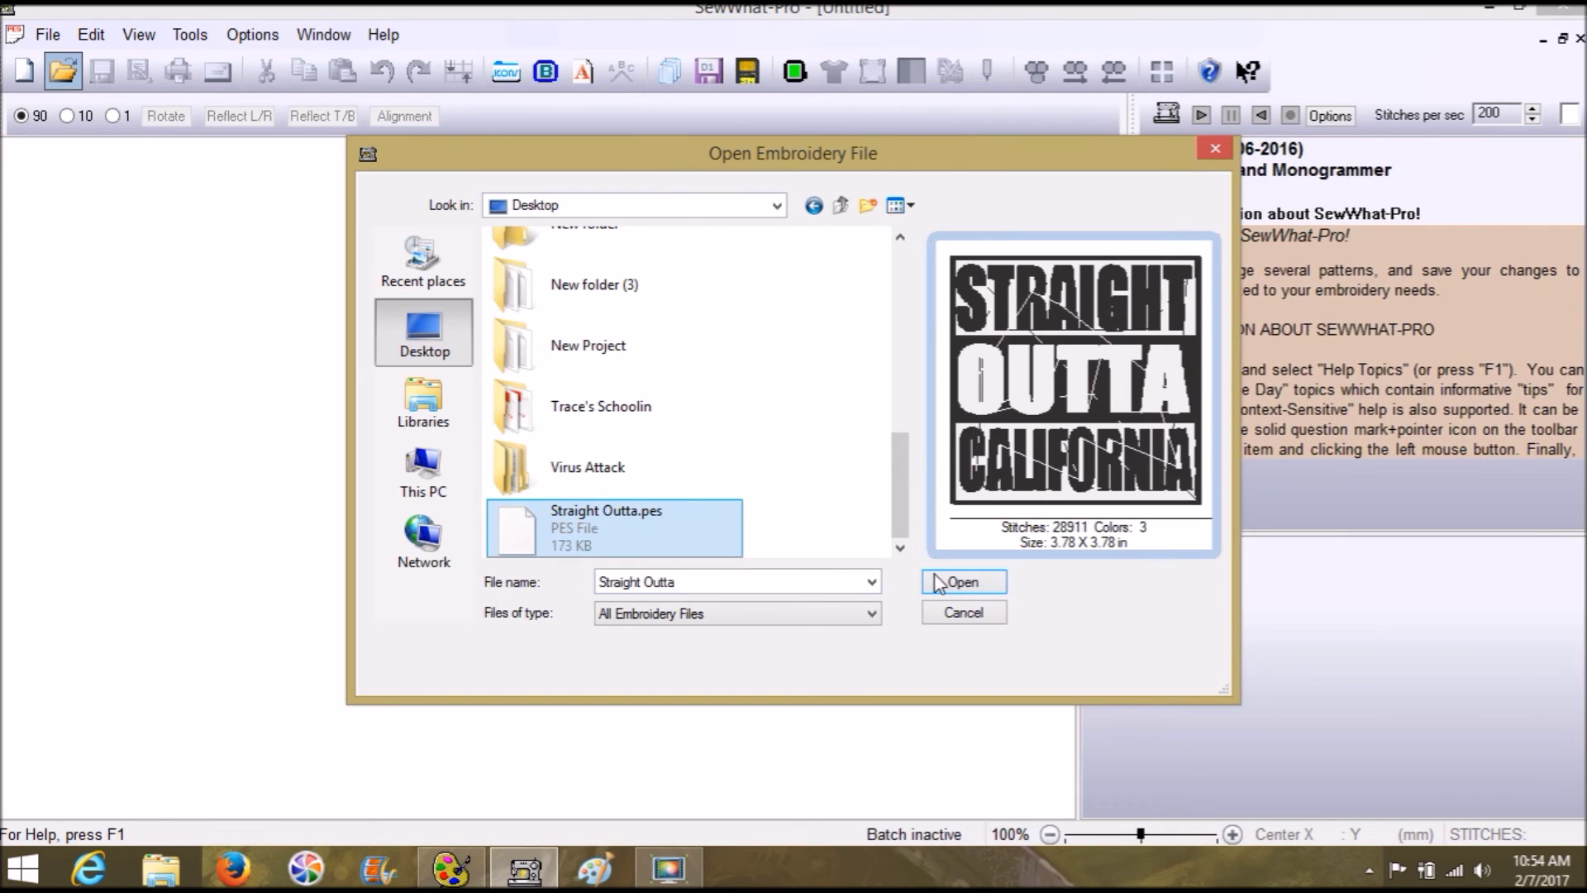
{"action": "left_click", "coordinate": [956, 586]}
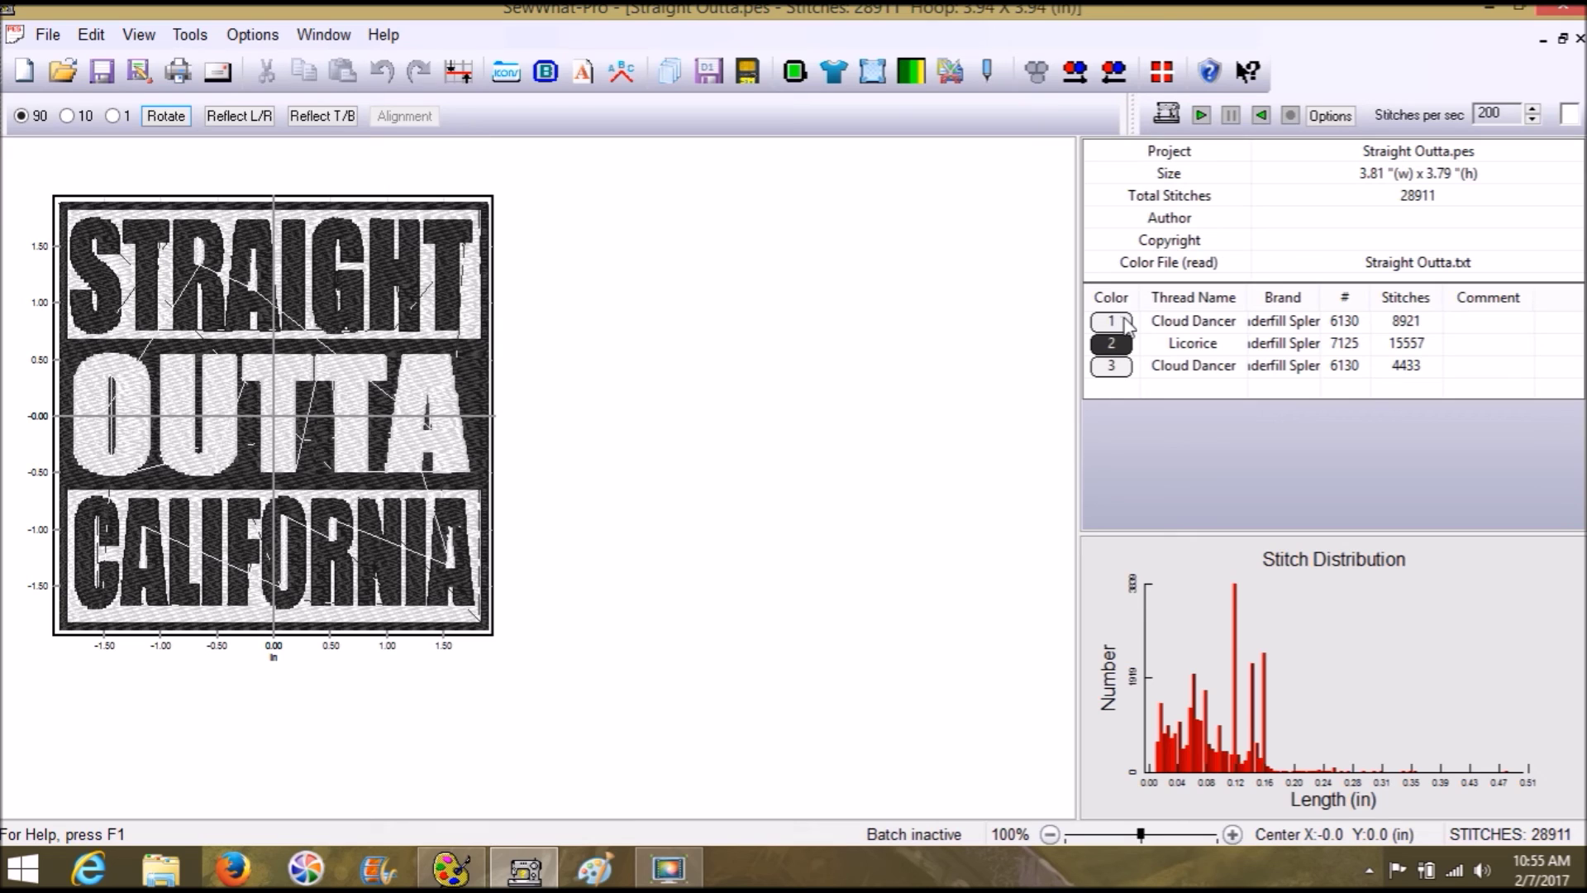
Recolour the first Cloud Dancer thread to White from the Brother Poly palette
{"action": "left_click", "coordinate": [1123, 323]}
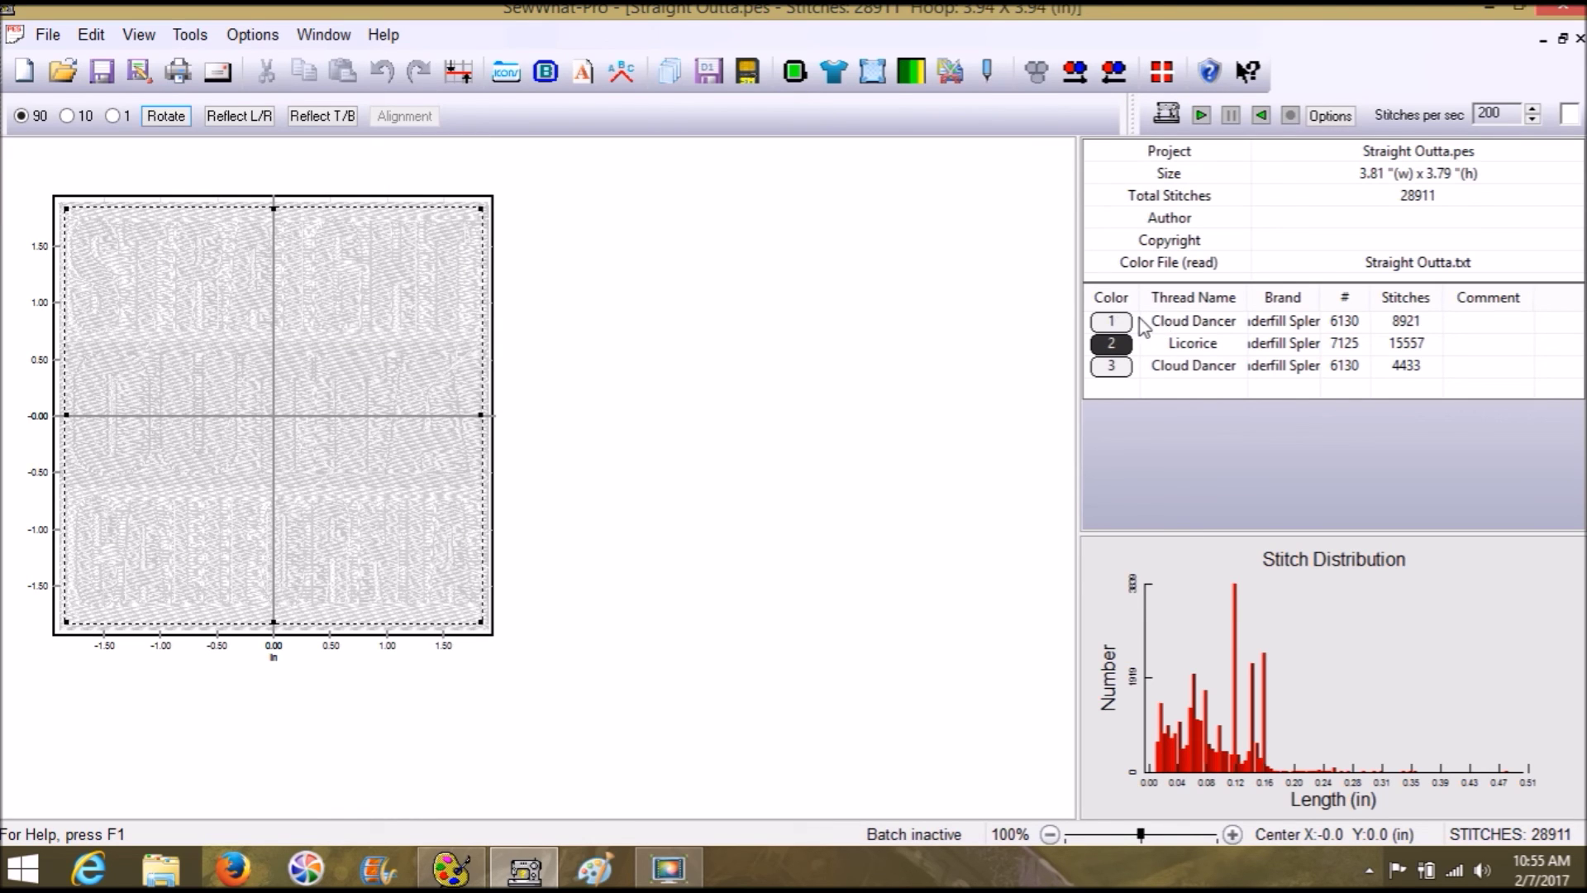
{"action": "right_click", "coordinate": [1112, 324]}
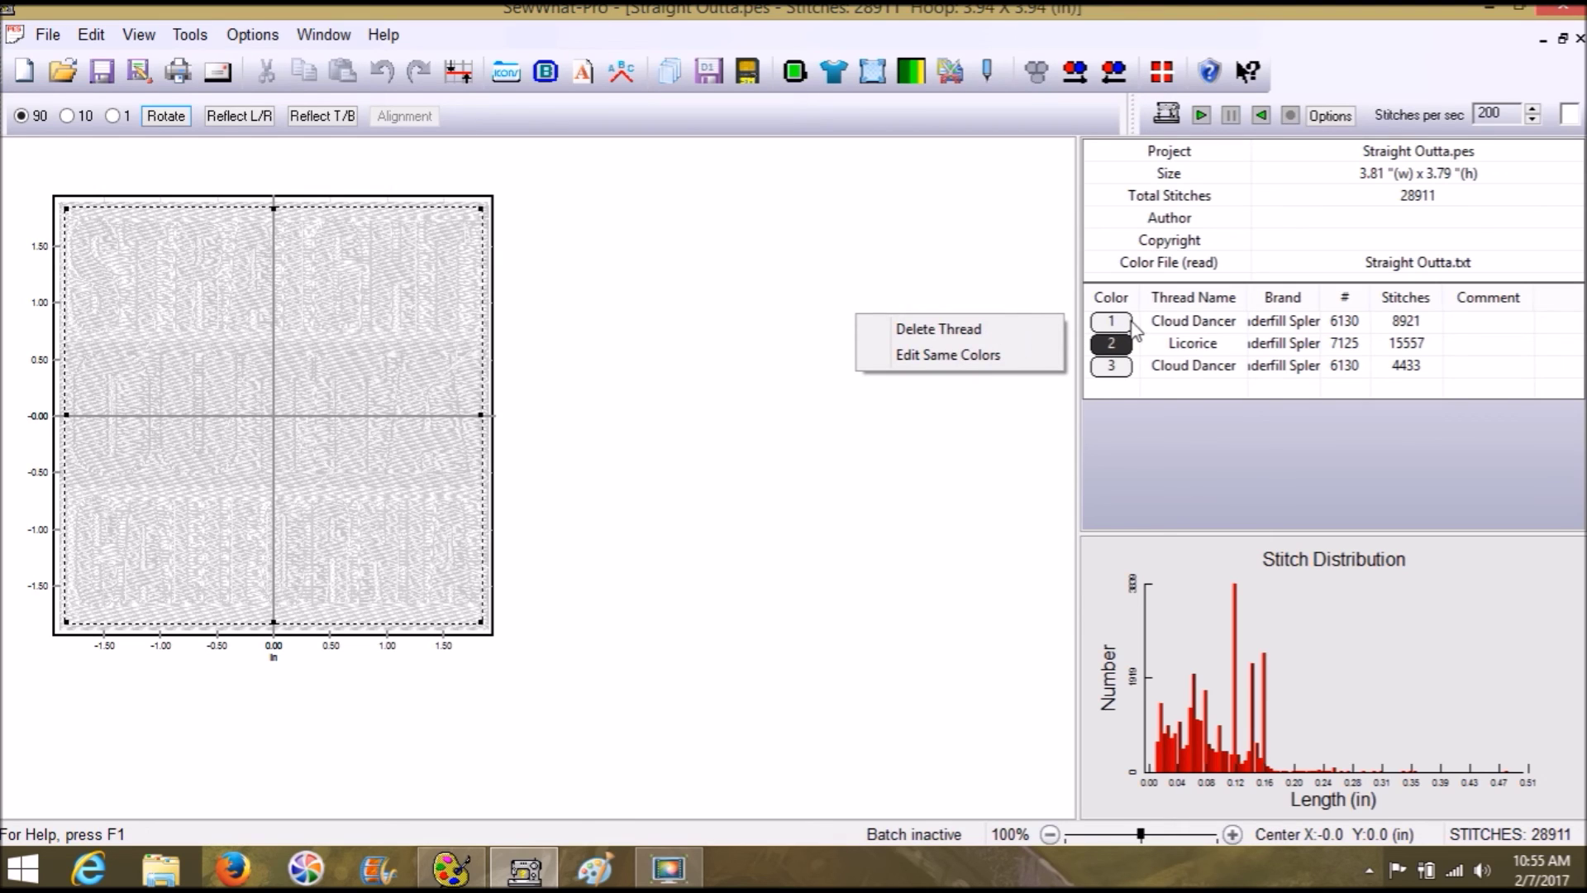
{"action": "left_click", "coordinate": [1343, 550]}
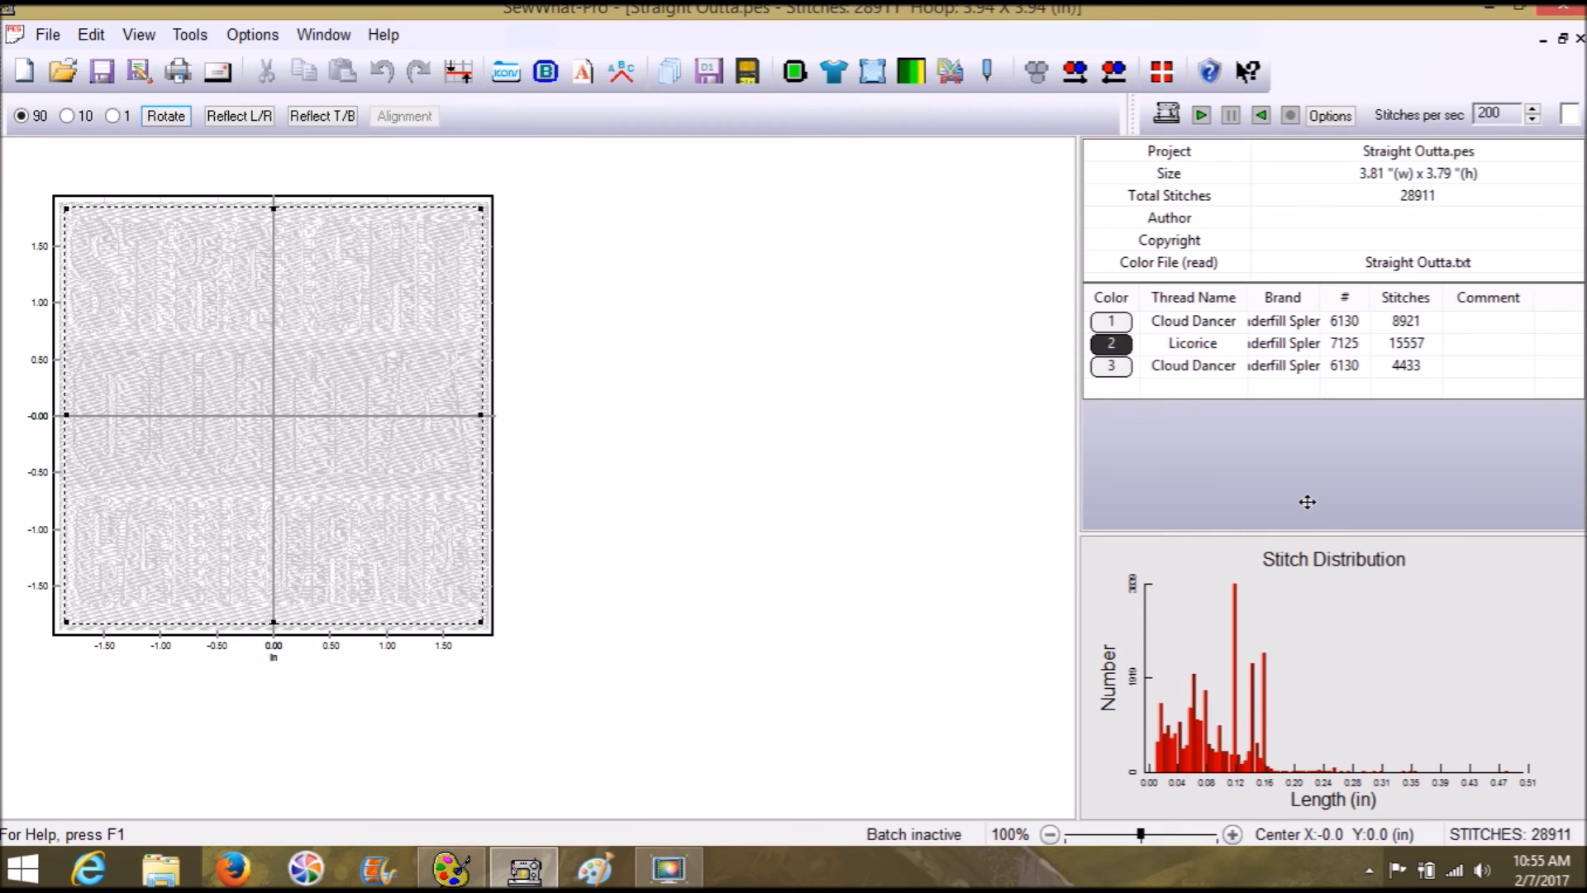
{"action": "left_click", "coordinate": [1307, 501]}
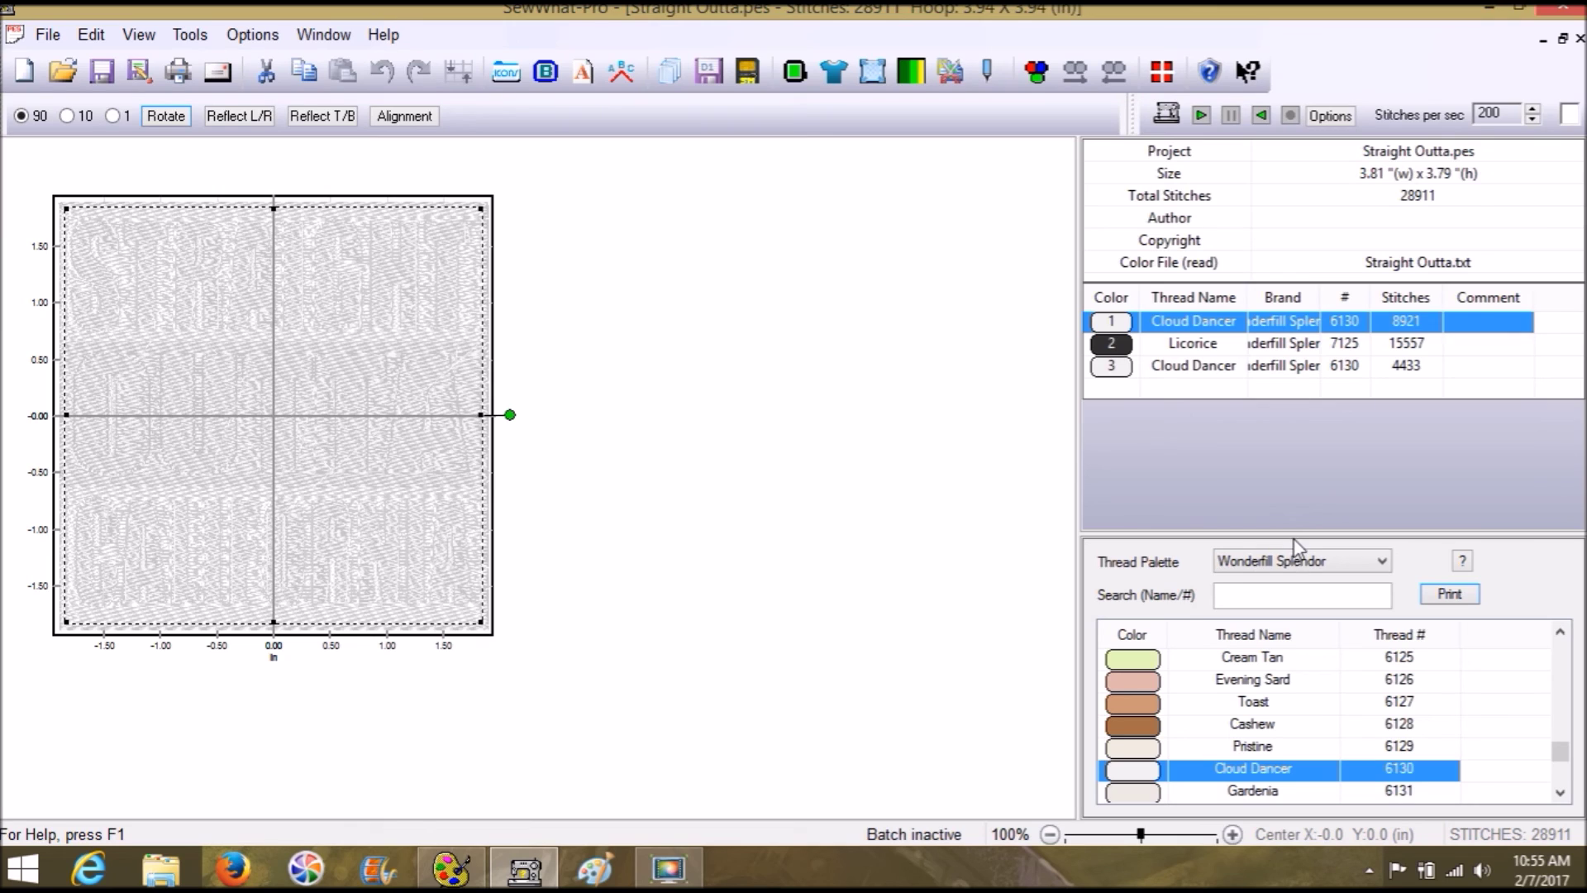
{"action": "mouse_move", "coordinate": [1560, 752]}
{"action": "left_mouse_down"}
{"action": "mouse_move", "coordinate": [1559, 647]}
{"action": "mouse_move", "coordinate": [1562, 781]}
{"action": "left_mouse_up"}
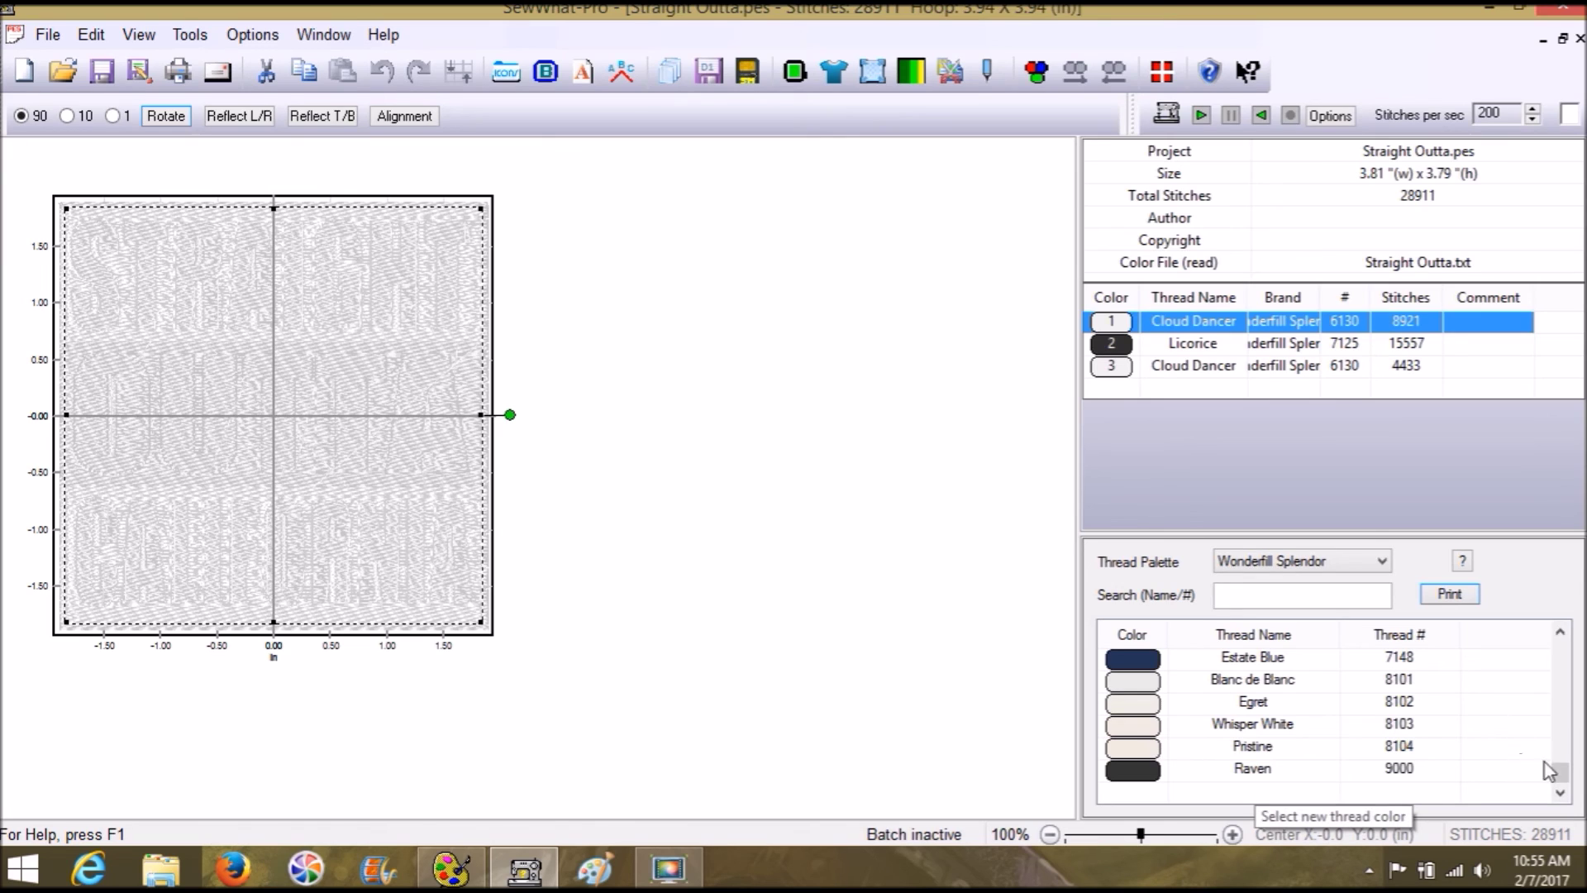
{"action": "left_click_drag", "start_coordinate": [1561, 775], "coordinate": [1564, 754]}
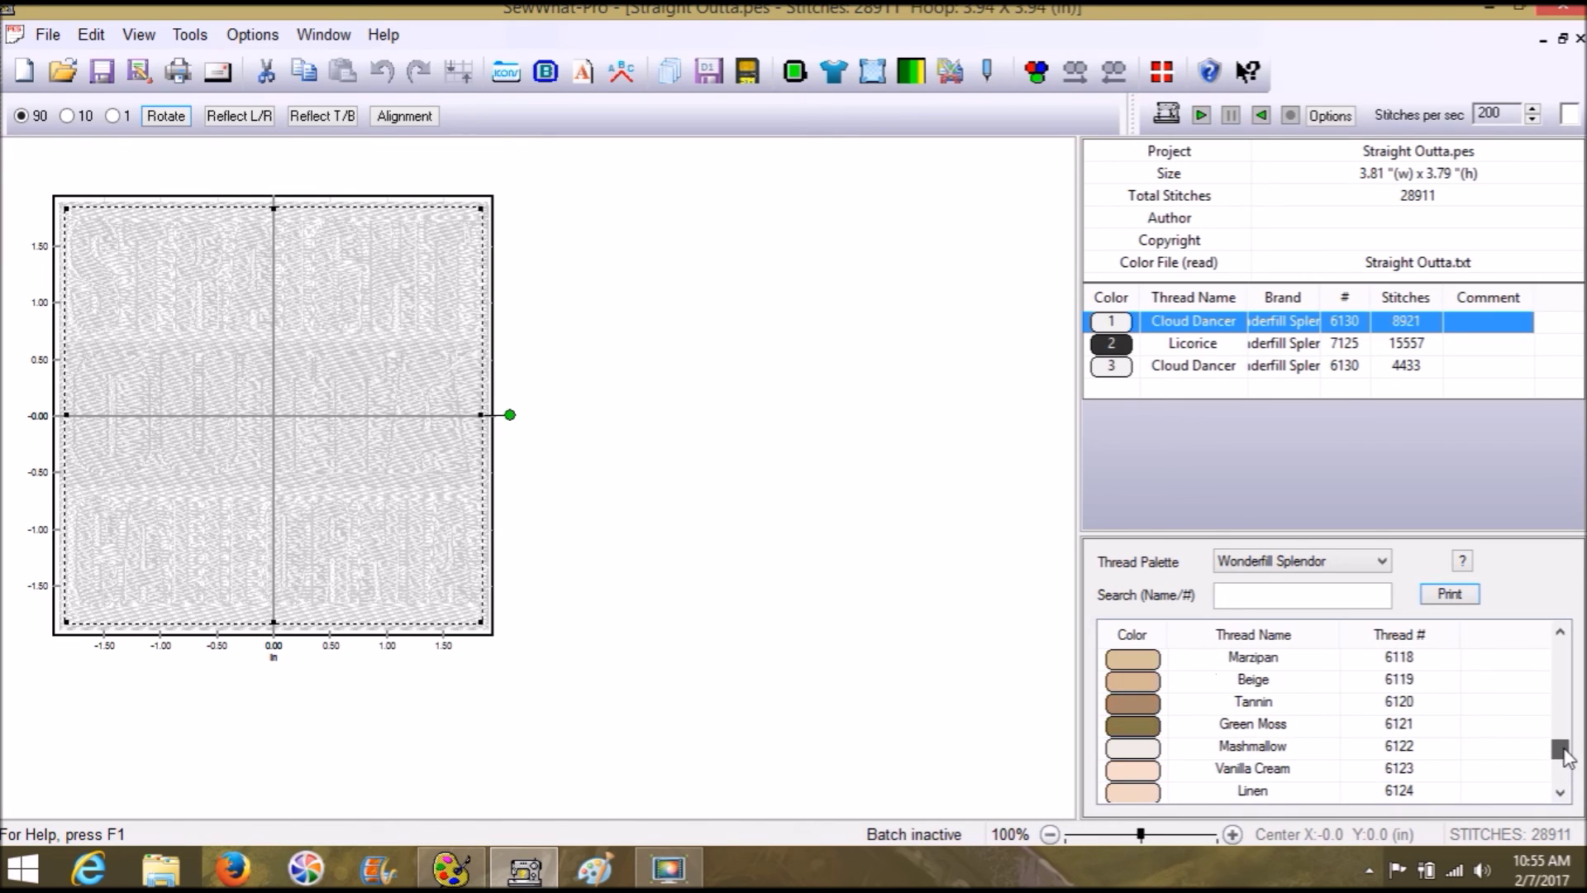
{"action": "left_click", "coordinate": [1383, 561]}
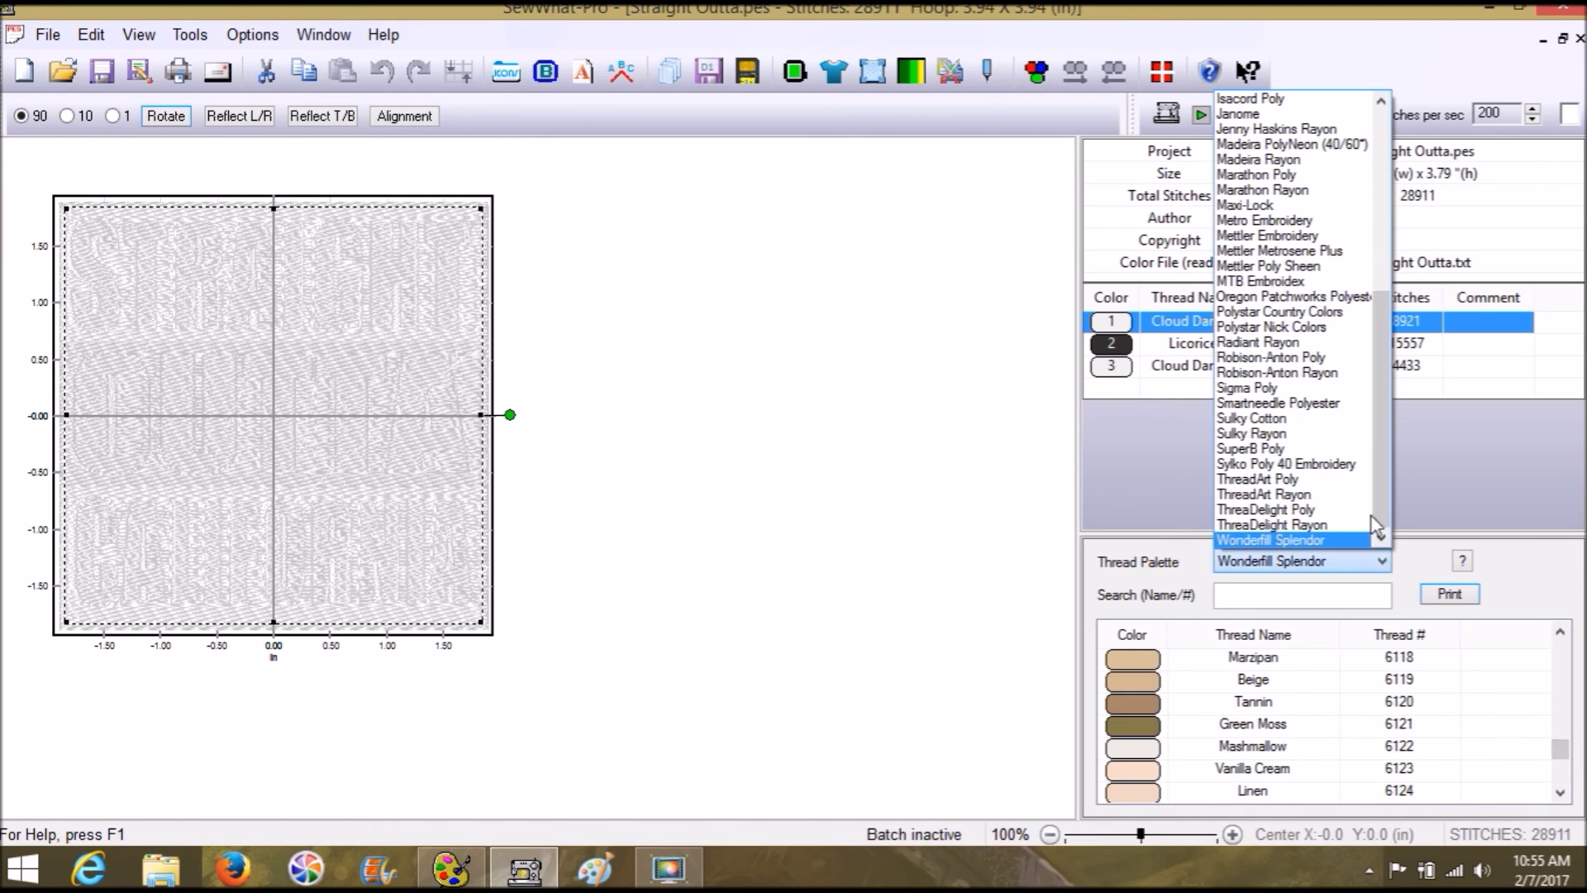
{"action": "left_click_drag", "start_coordinate": [1371, 517], "coordinate": [1372, 277]}
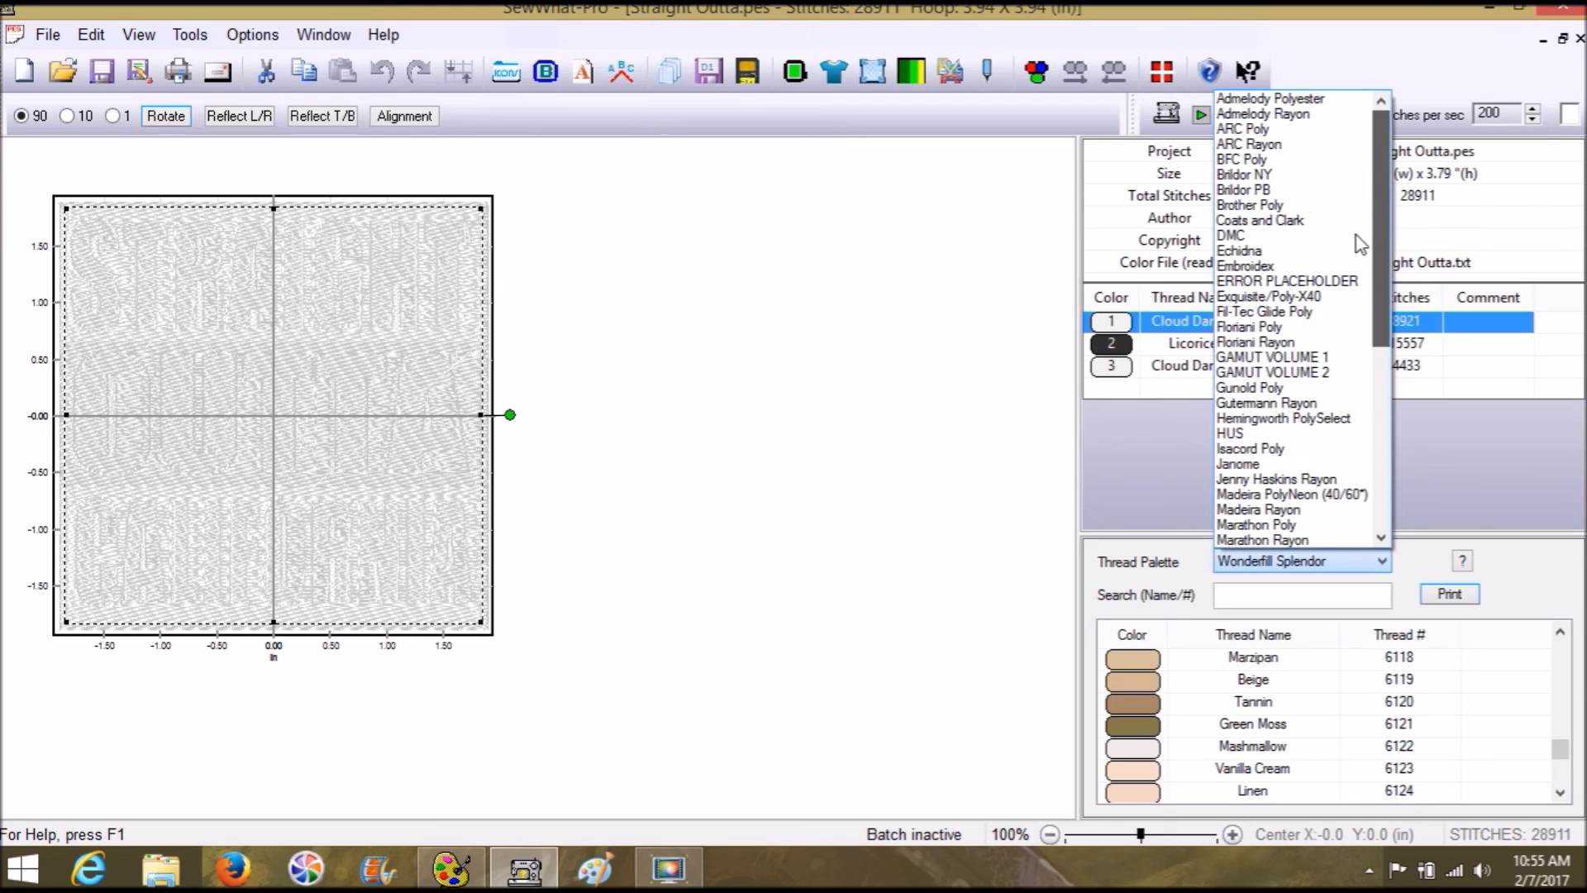
{"action": "left_click", "coordinate": [1302, 213]}
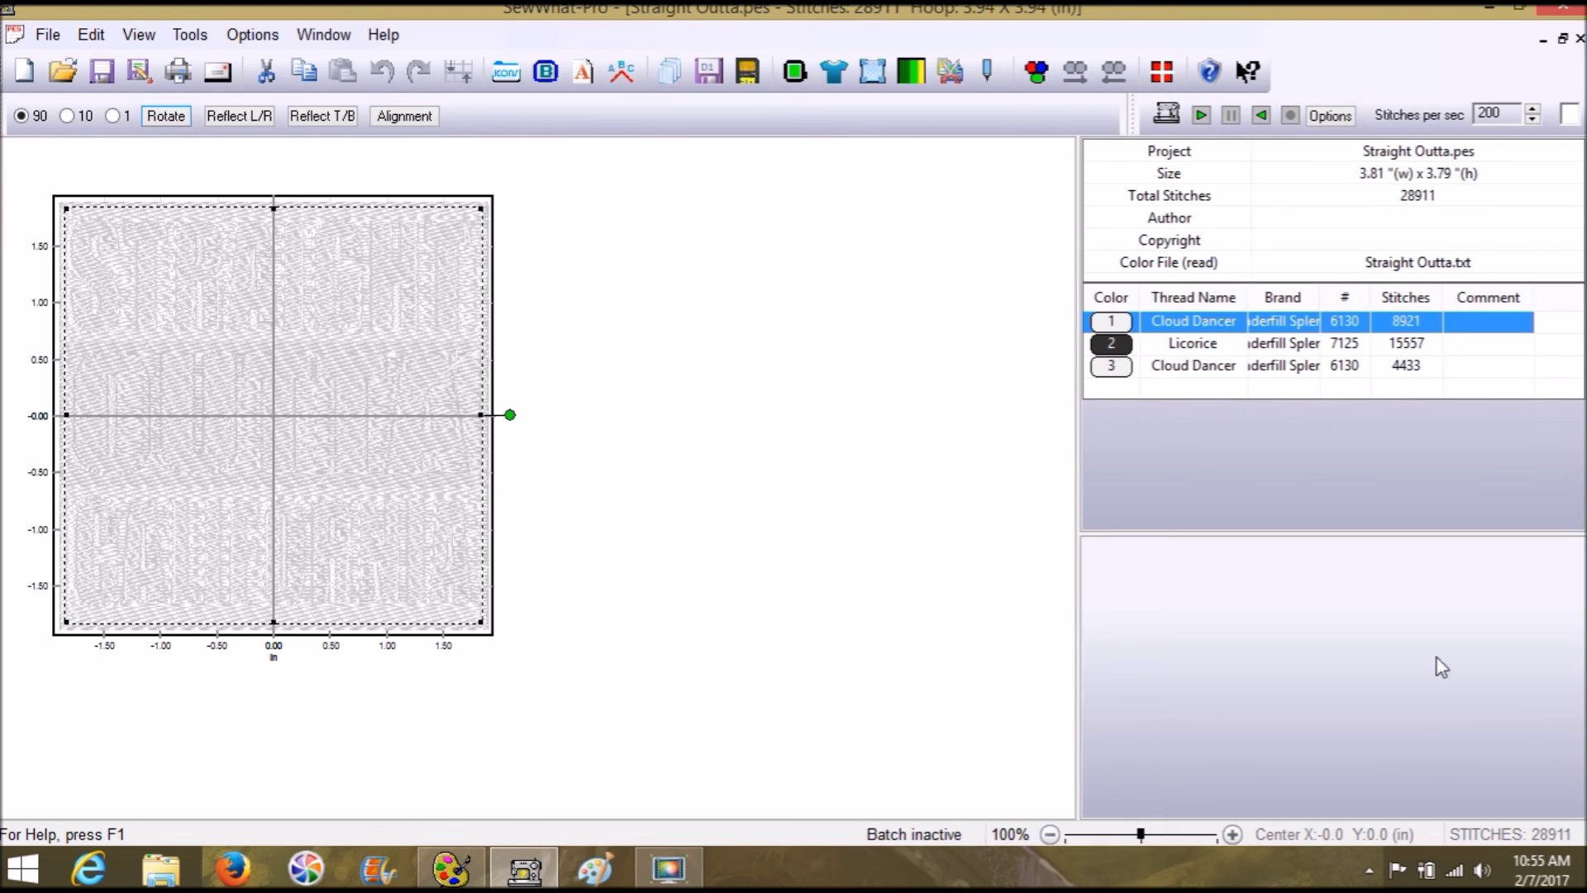
{"action": "left_click", "coordinate": [1248, 659]}
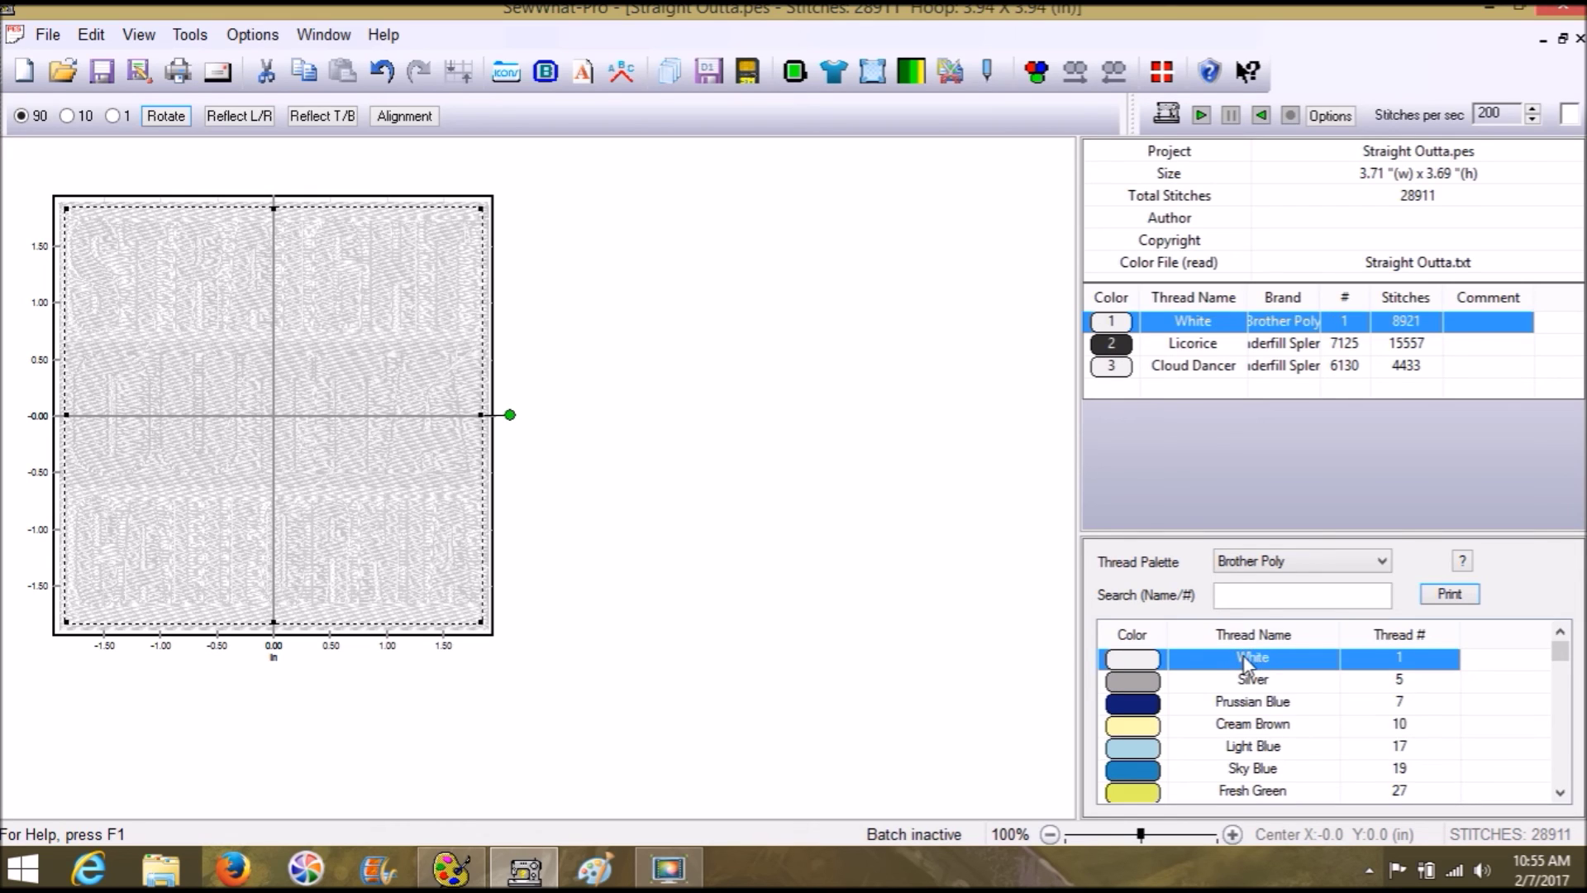
Recolour the third thread to Brother Poly White, then select the Licorice thread
{"action": "left_click", "coordinate": [1121, 366]}
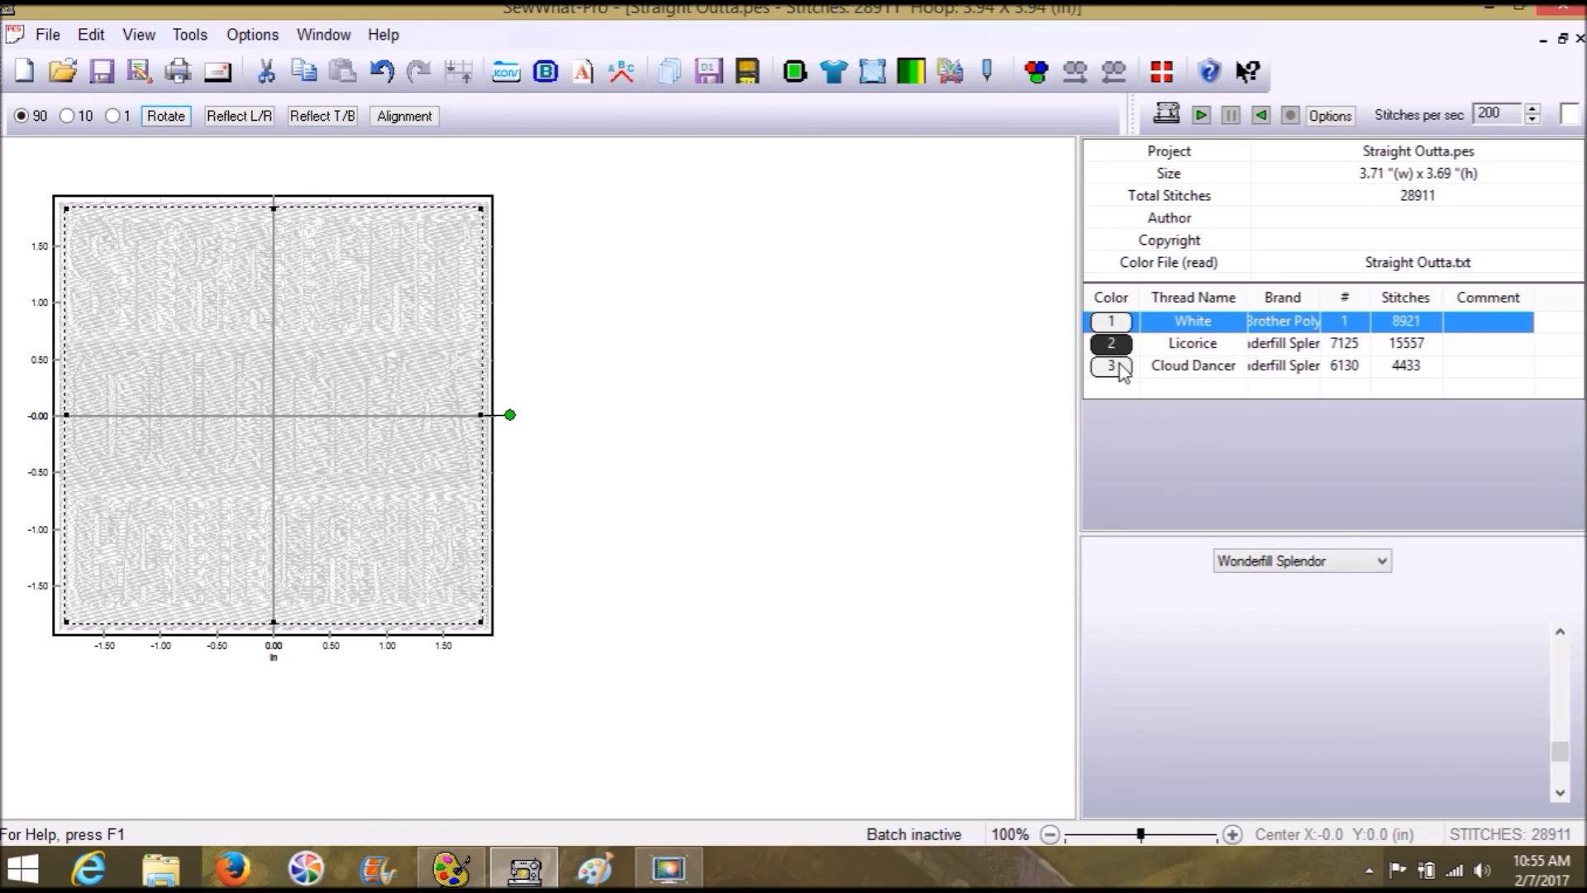
{"action": "left_click", "coordinate": [1366, 567]}
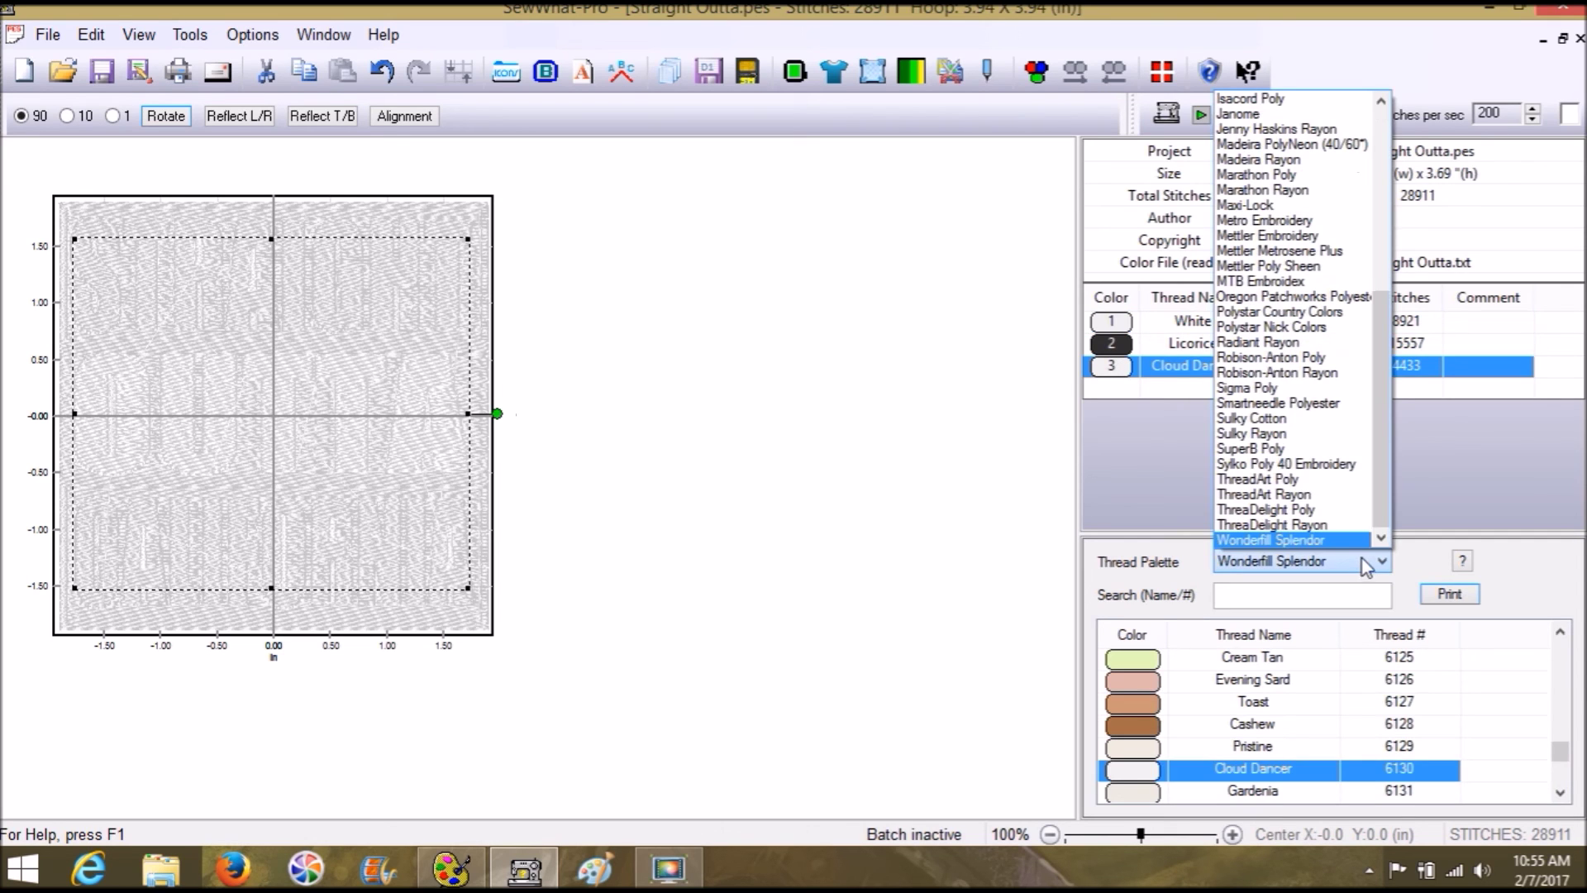
{"action": "left_click_drag", "start_coordinate": [1376, 479], "coordinate": [1368, 285]}
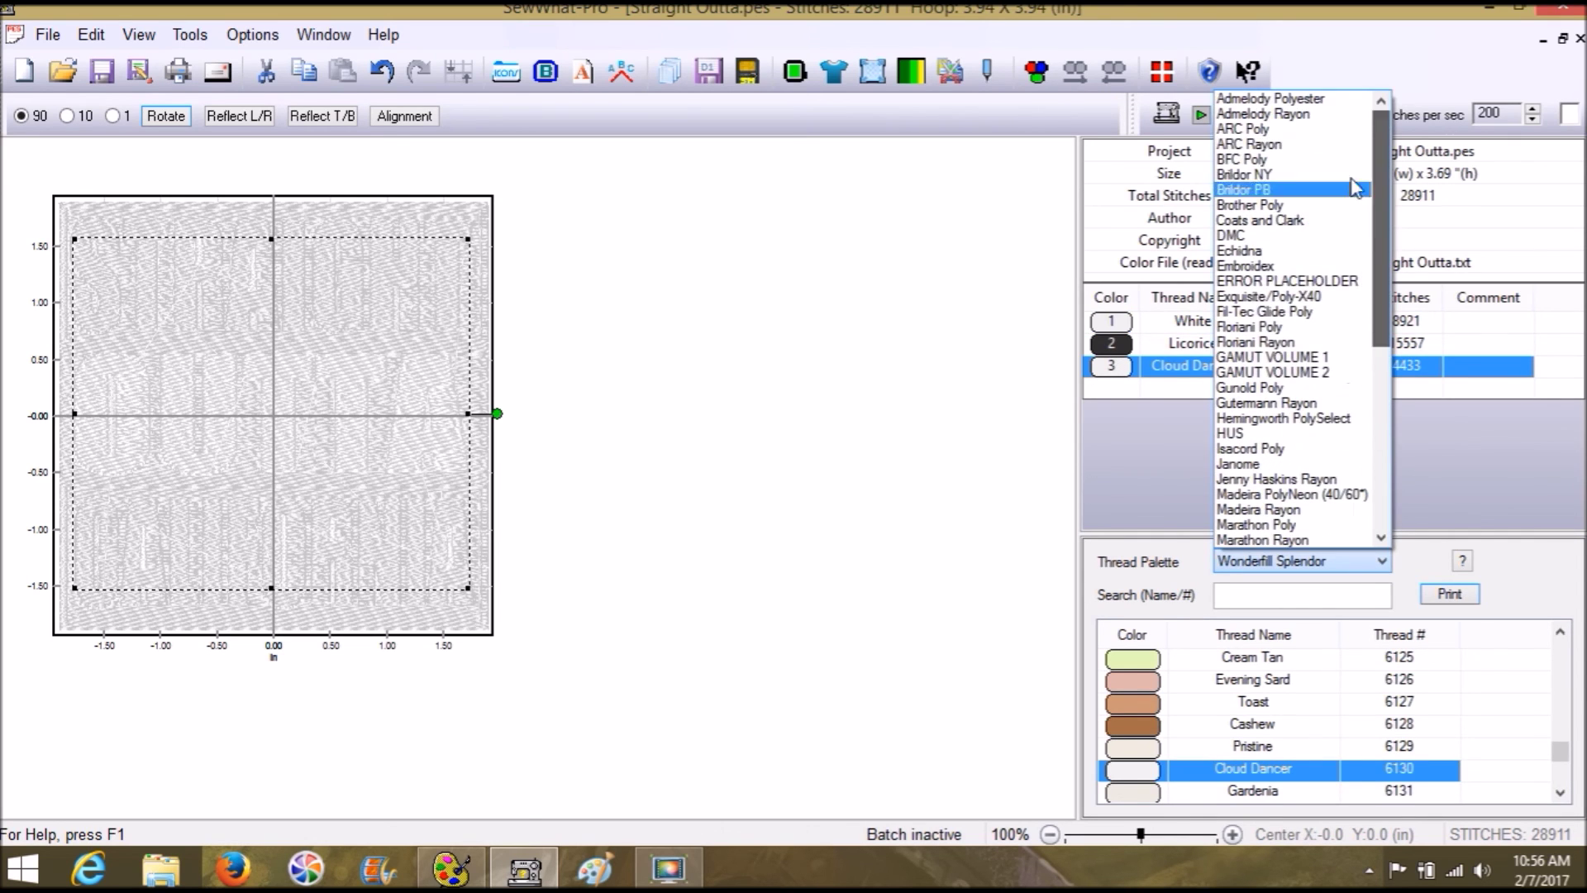
{"action": "left_click", "coordinate": [1296, 205]}
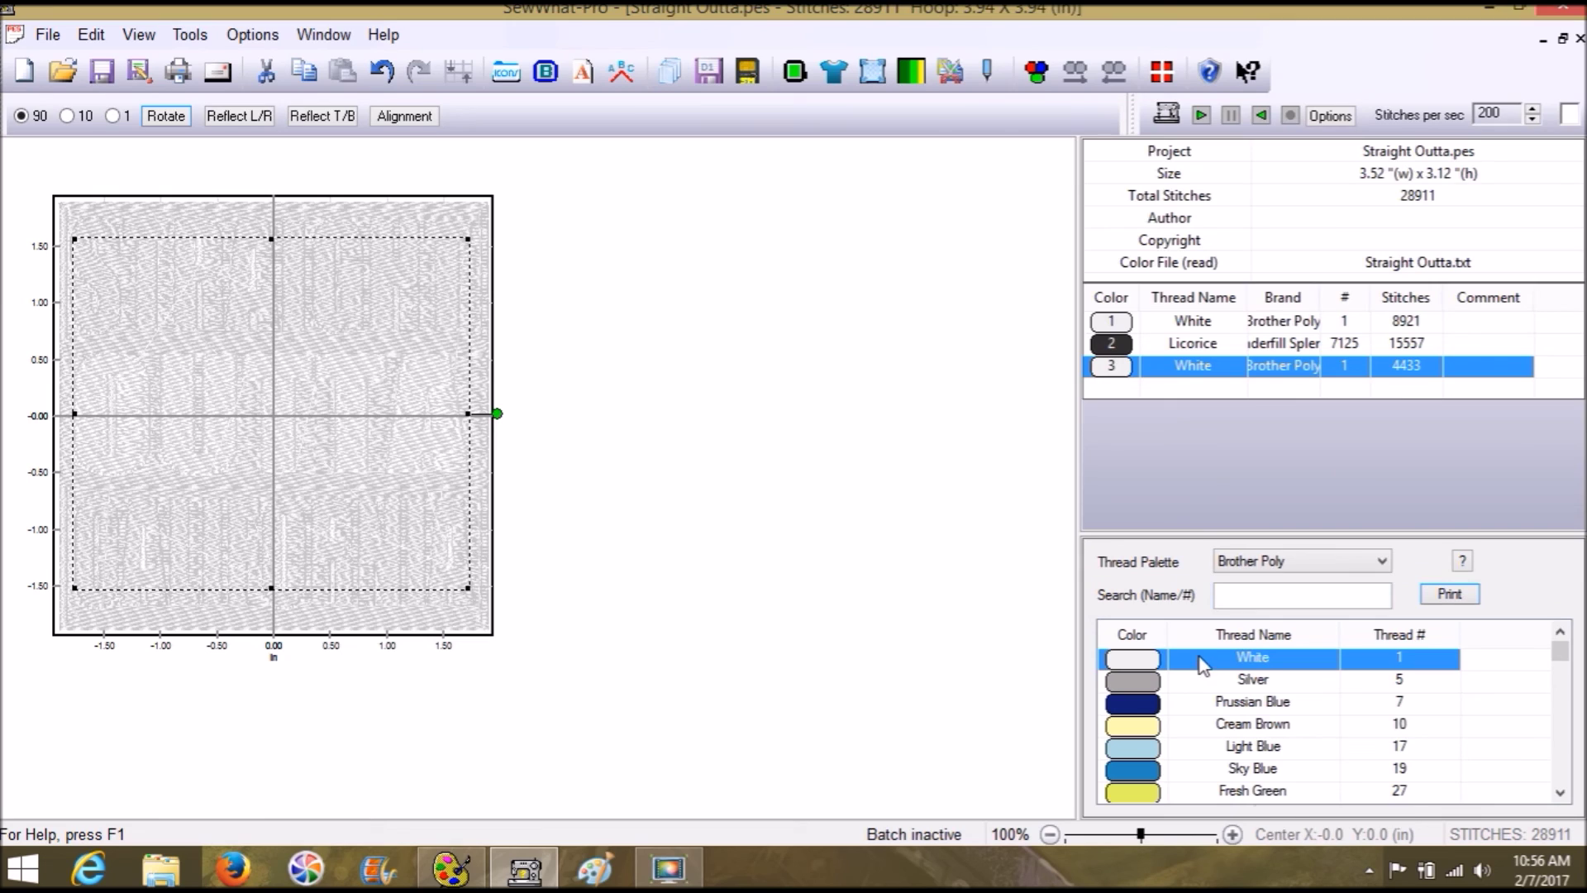
{"action": "left_click", "coordinate": [1111, 343]}
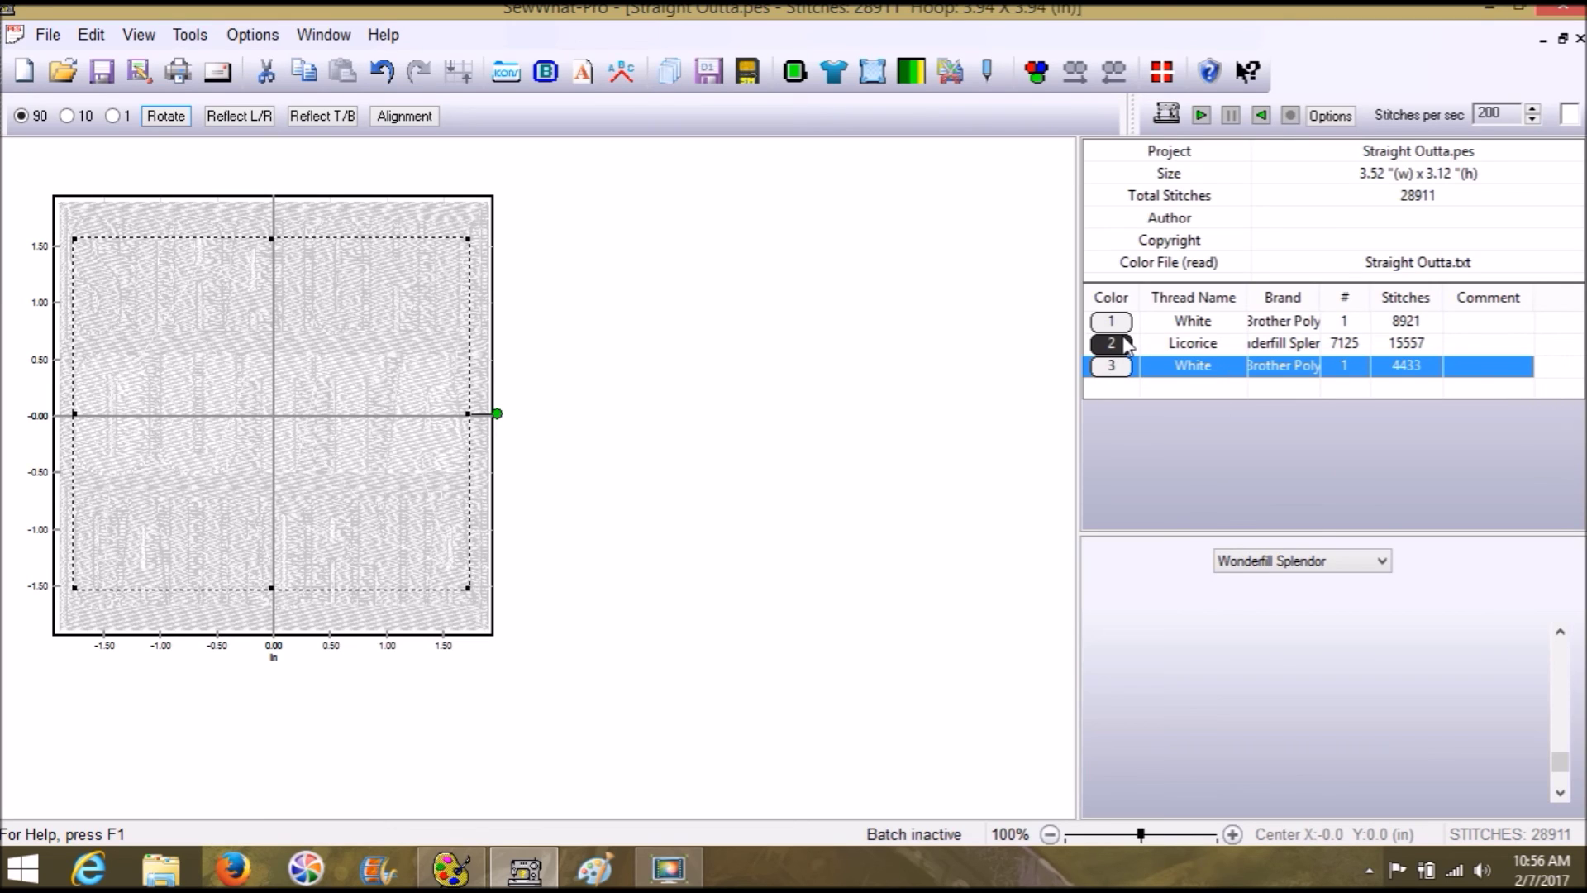
Switch the palette to Brother Poly and assign Black 900 to the second thread
{"action": "left_click", "coordinate": [1342, 559]}
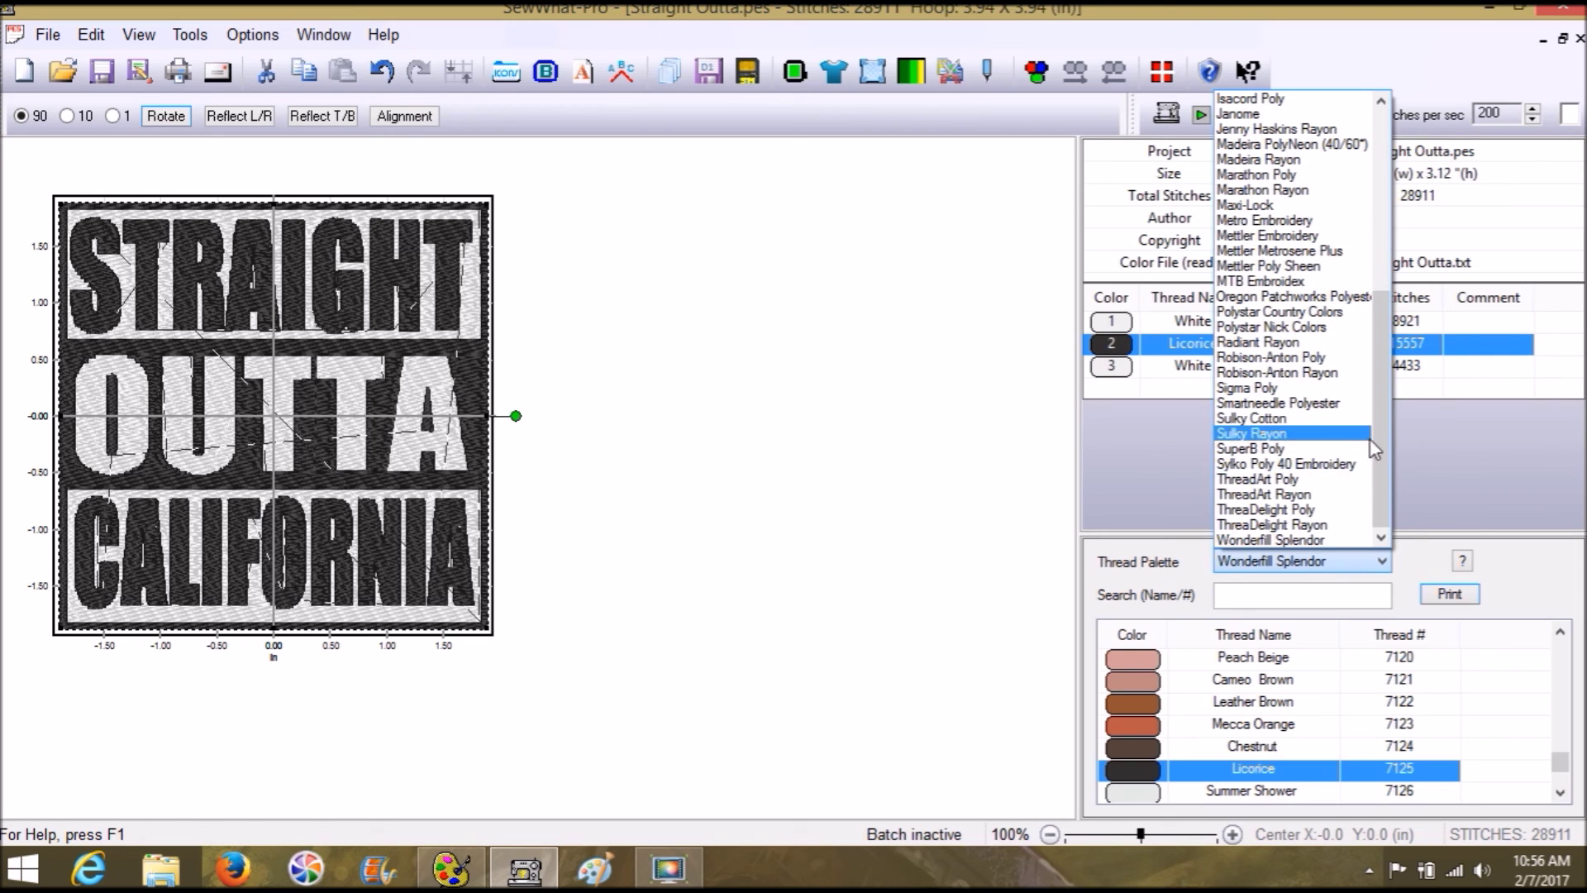
{"action": "left_click_drag", "start_coordinate": [1381, 434], "coordinate": [1375, 251]}
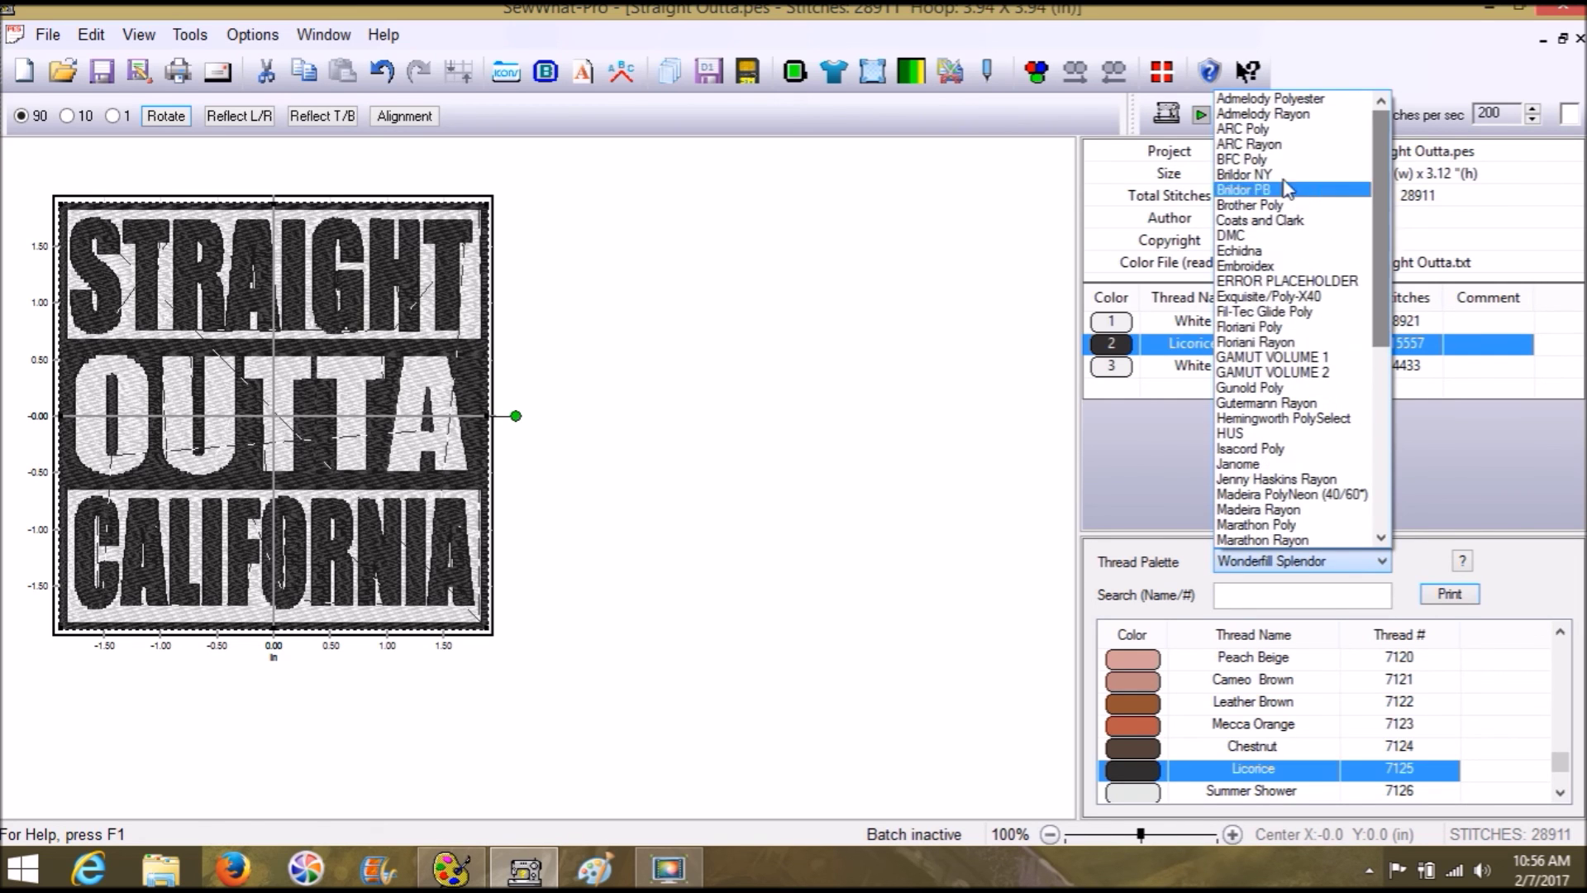
{"action": "left_click", "coordinate": [1283, 204]}
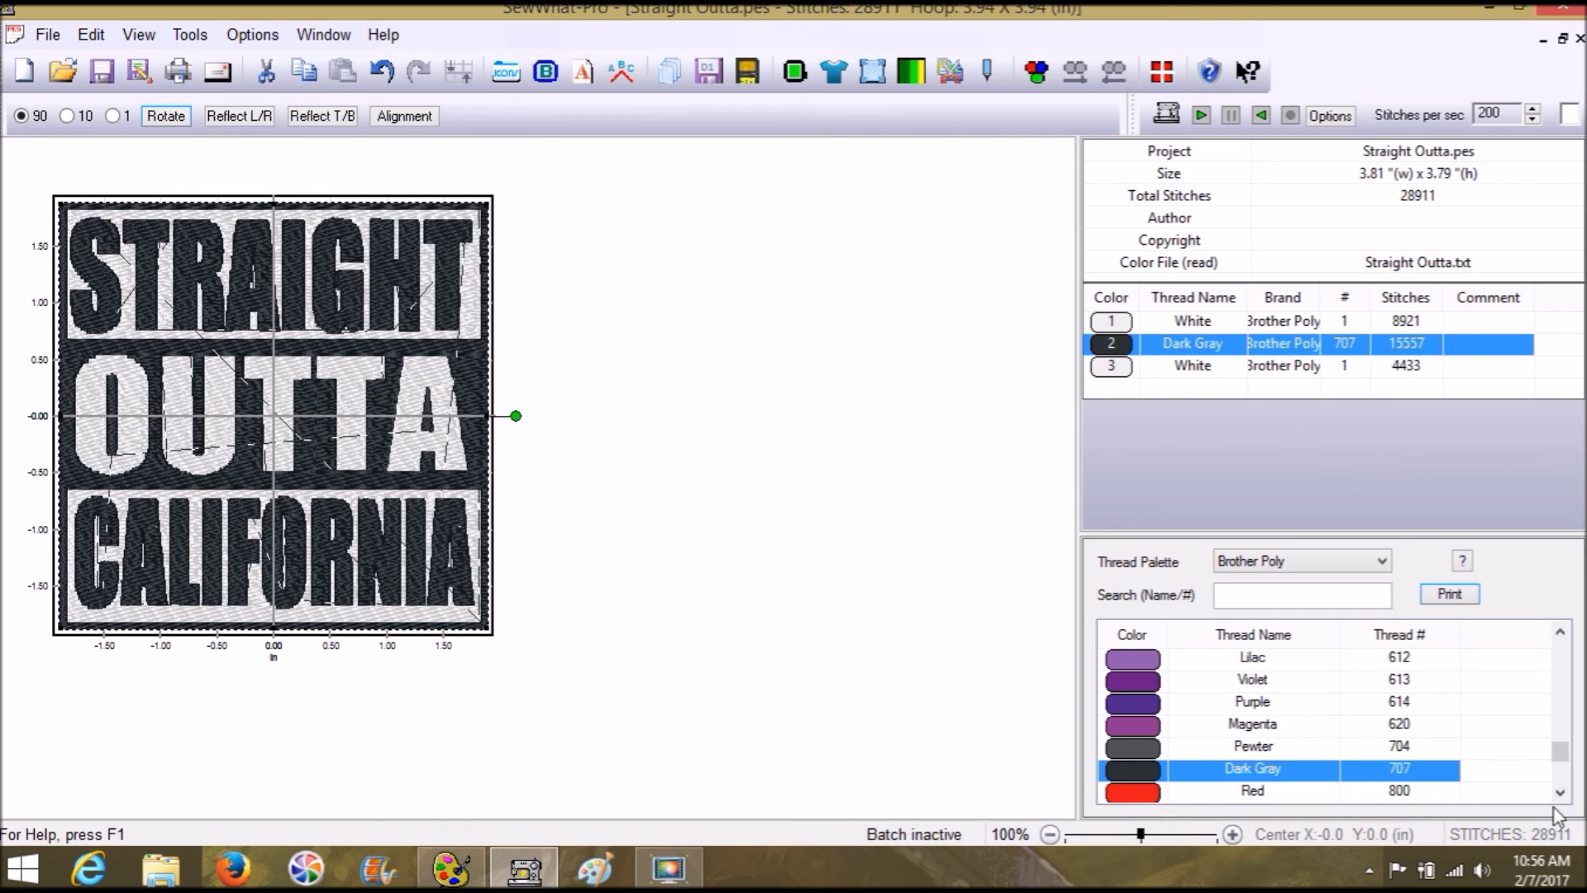
{"action": "left_click_drag", "start_coordinate": [1560, 754], "coordinate": [1560, 775]}
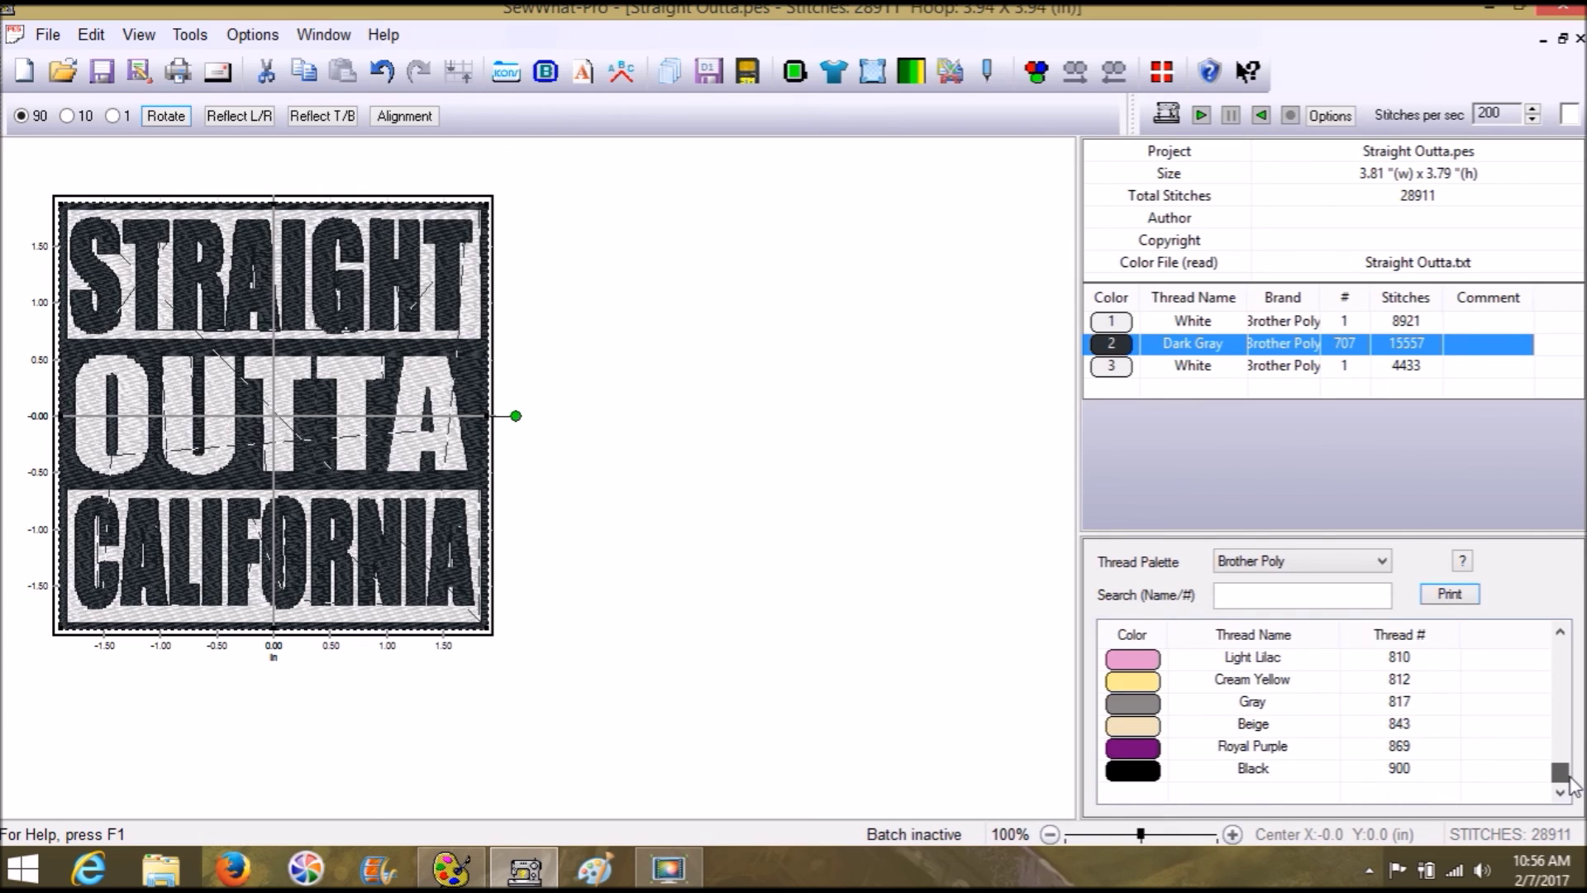
{"action": "left_click", "coordinate": [1141, 778]}
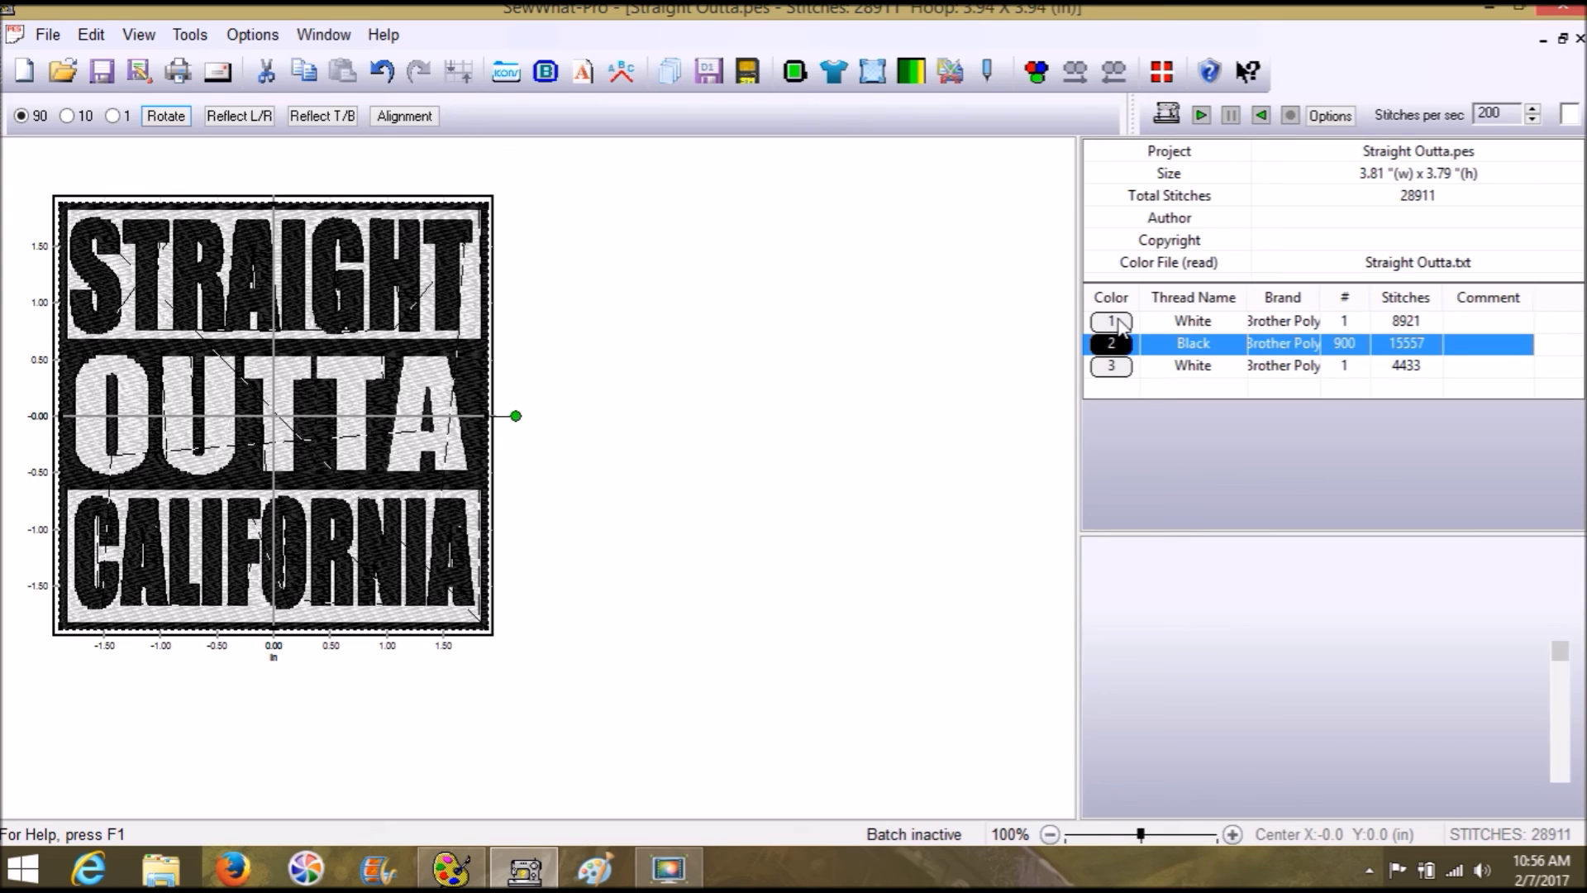
{"action": "left_click", "coordinate": [1115, 322]}
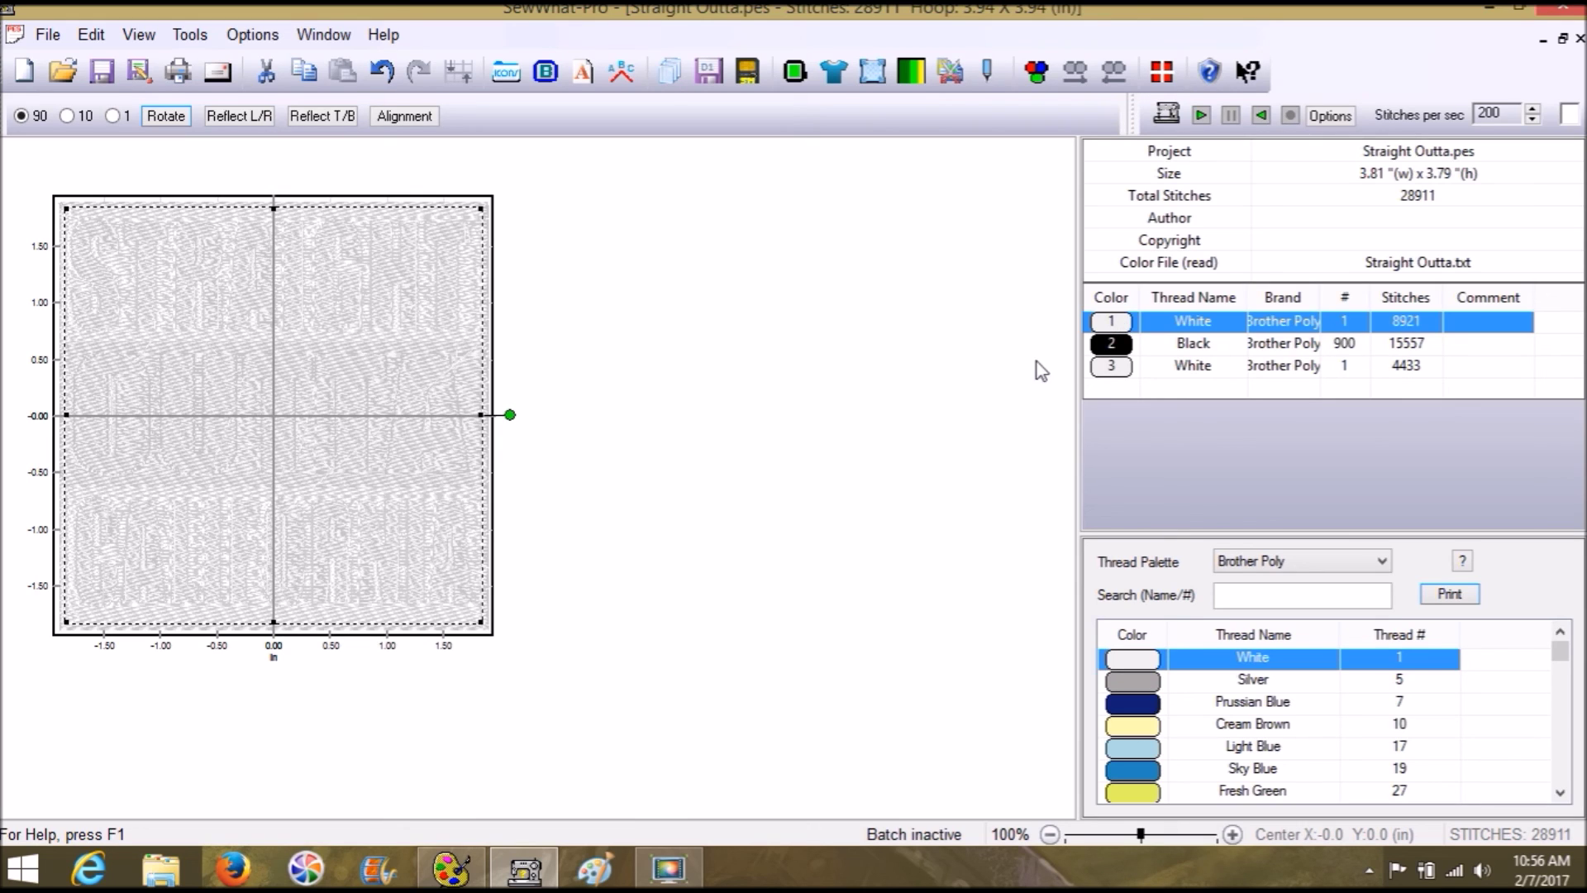
{"action": "left_click", "coordinate": [1110, 367]}
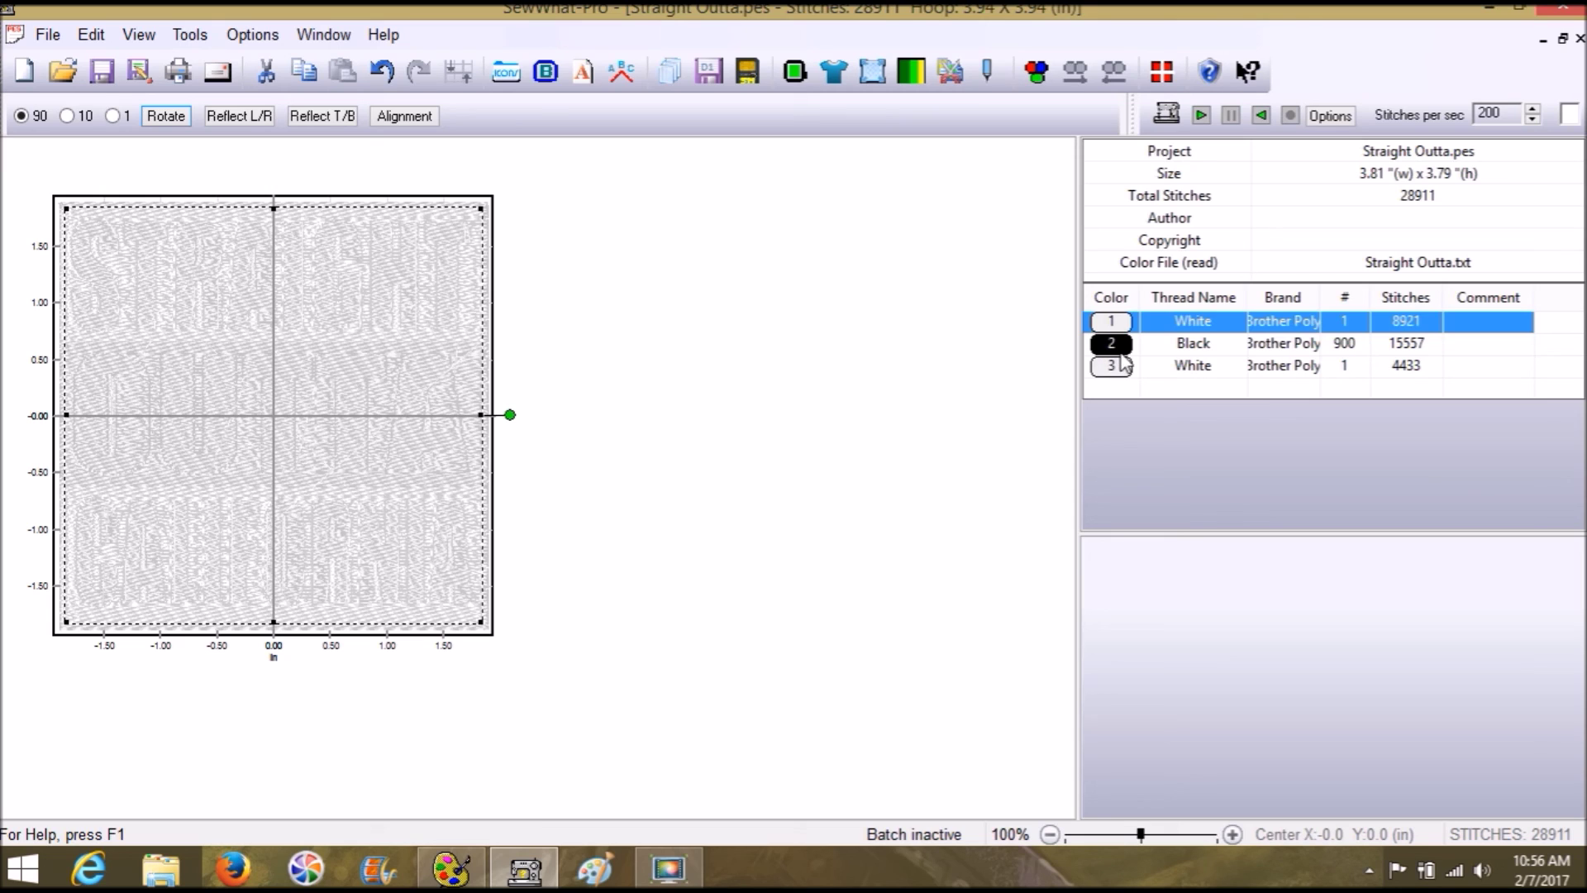
{"action": "left_click", "coordinate": [1122, 364]}
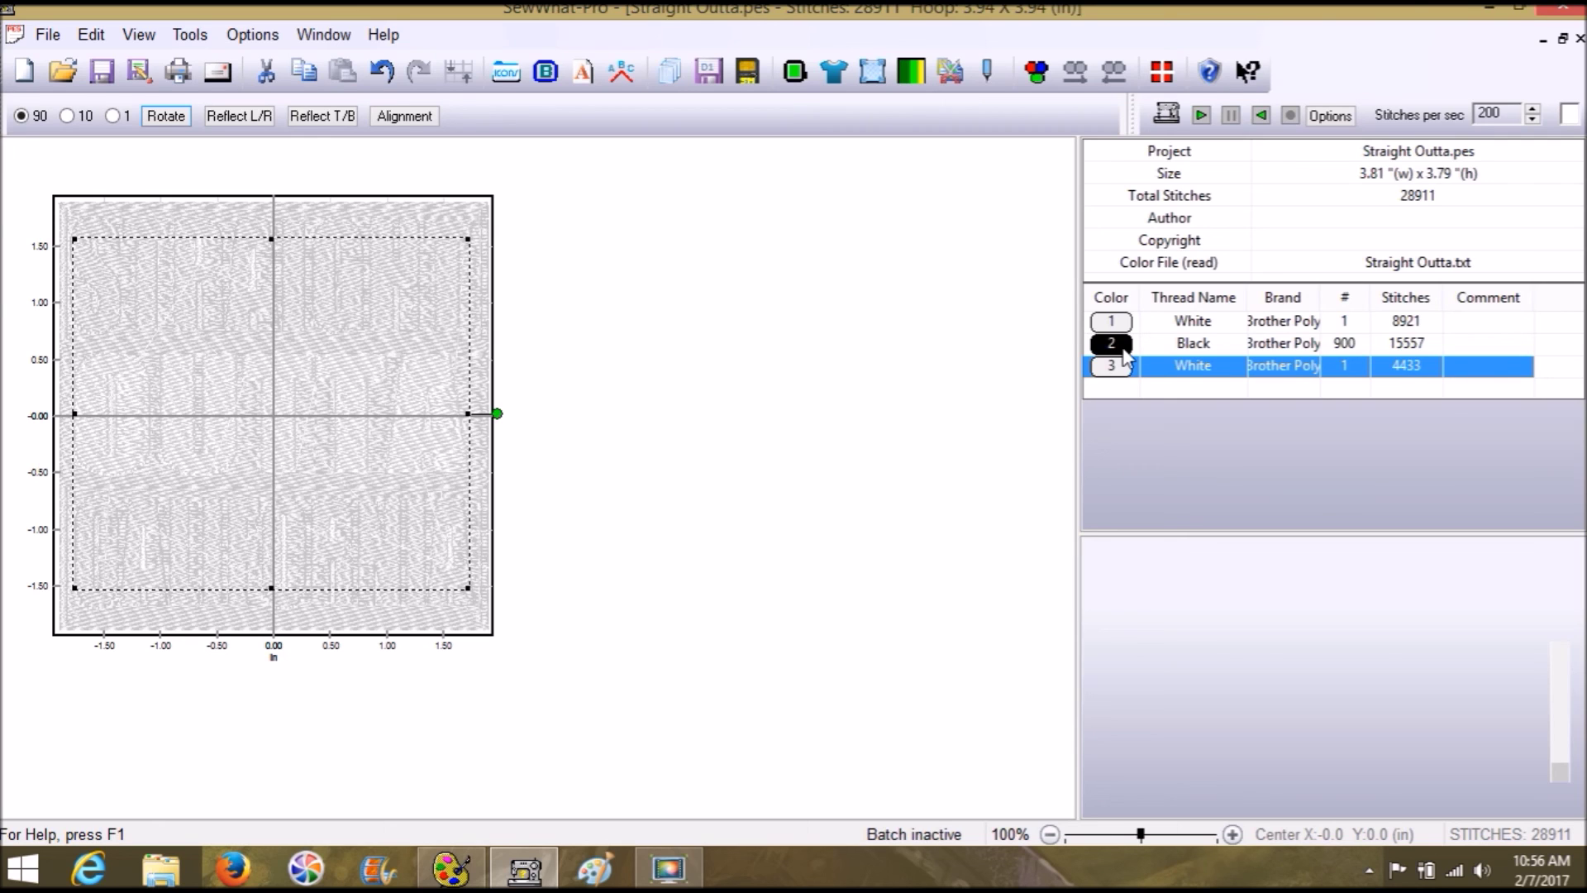
{"action": "left_click", "coordinate": [1124, 354]}
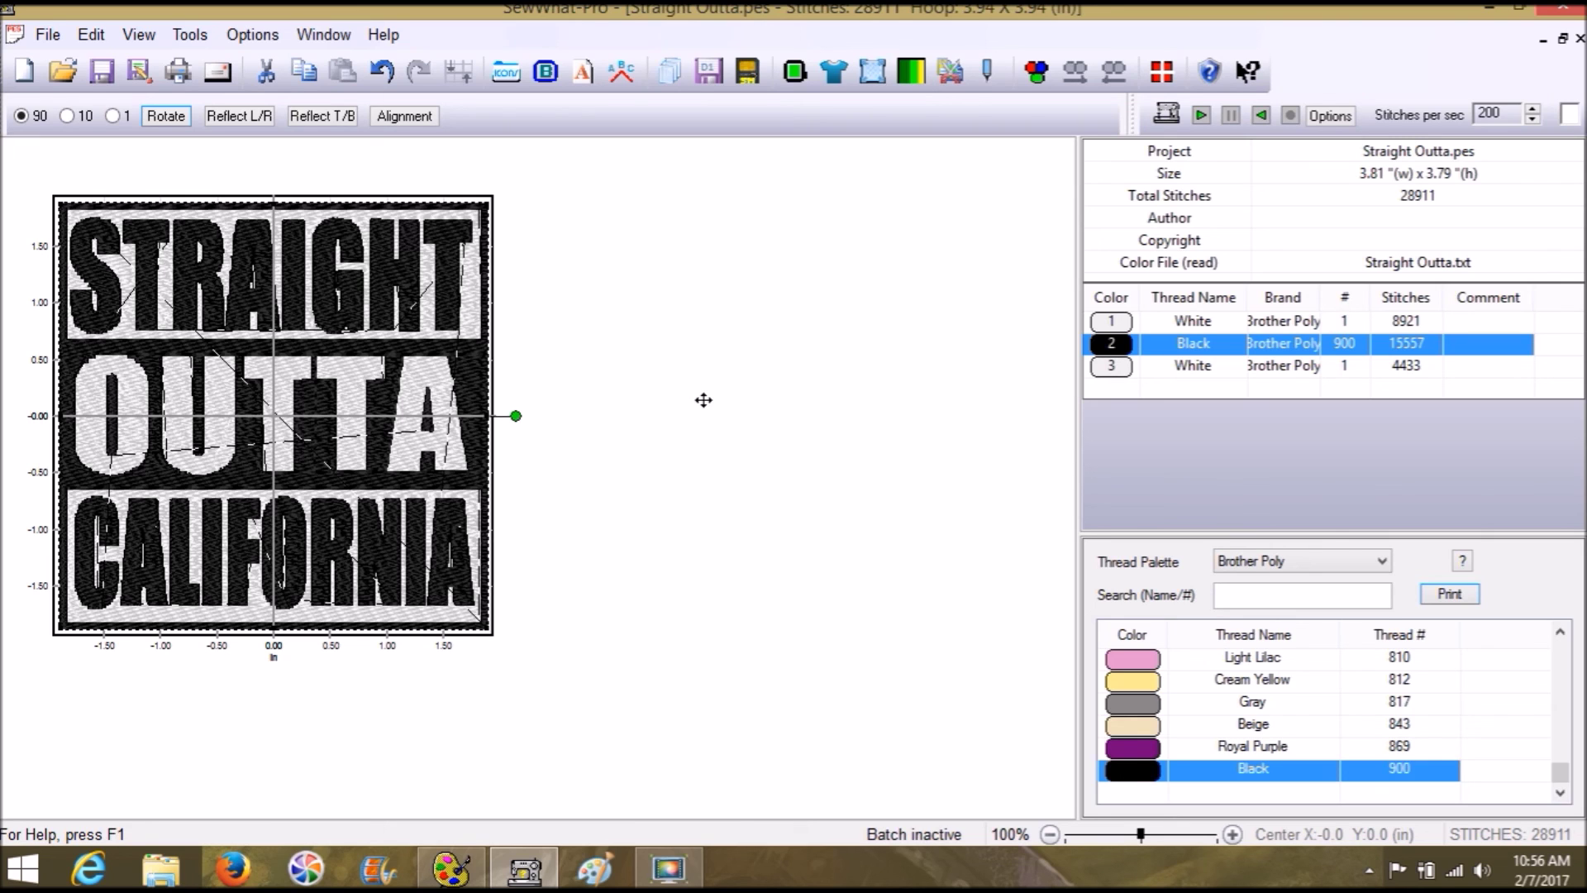
{"action": "left_click_drag", "start_coordinate": [736, 436], "coordinate": [1088, 440]}
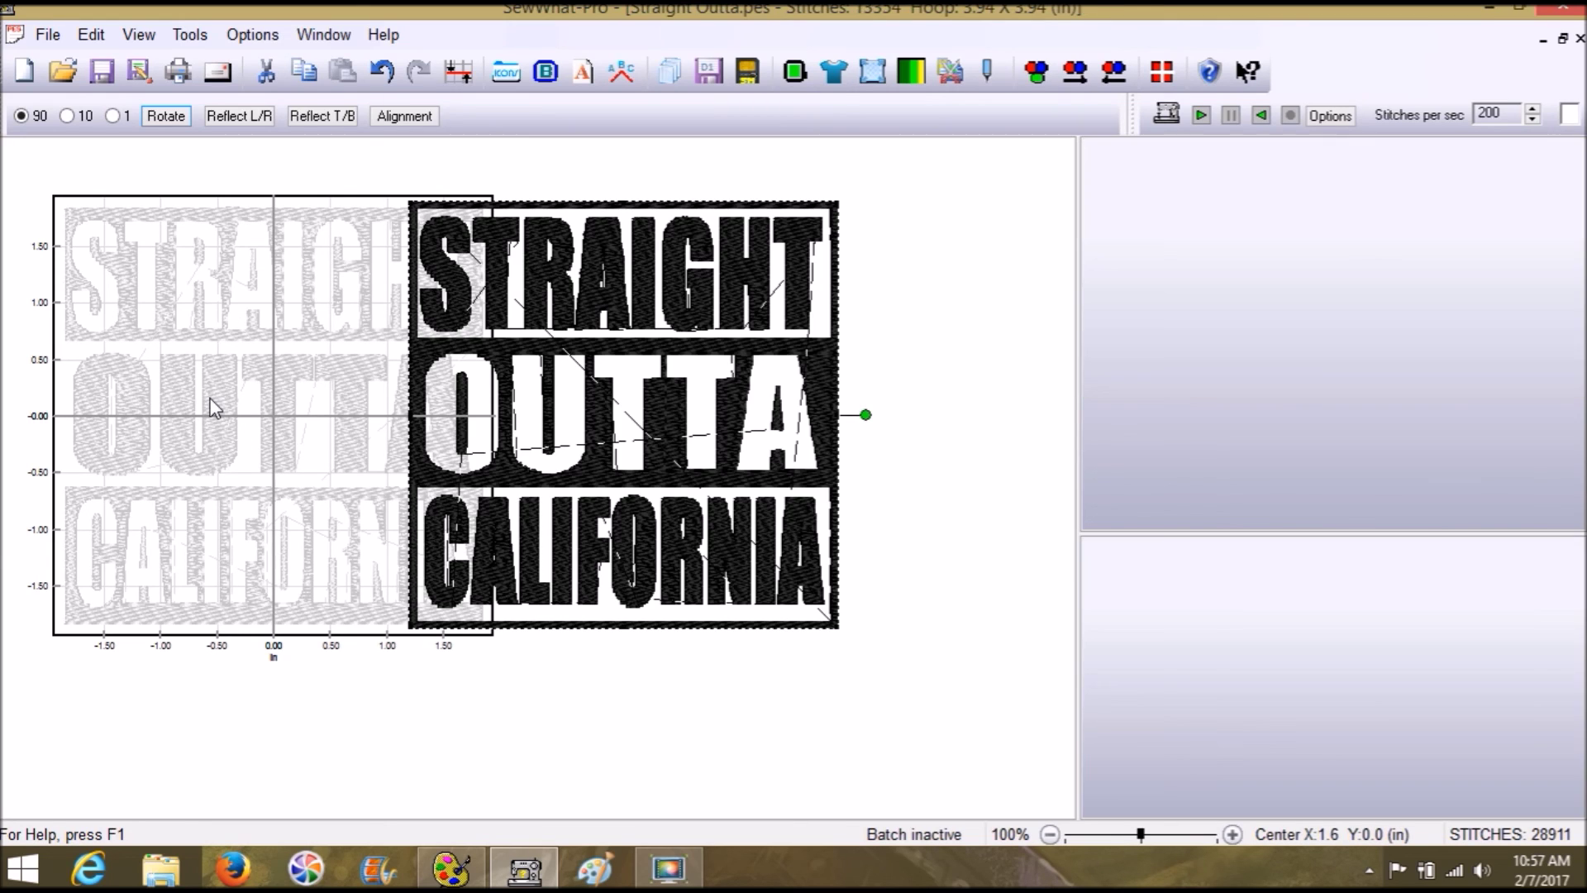
{"action": "key", "text": "ctrl+z"}
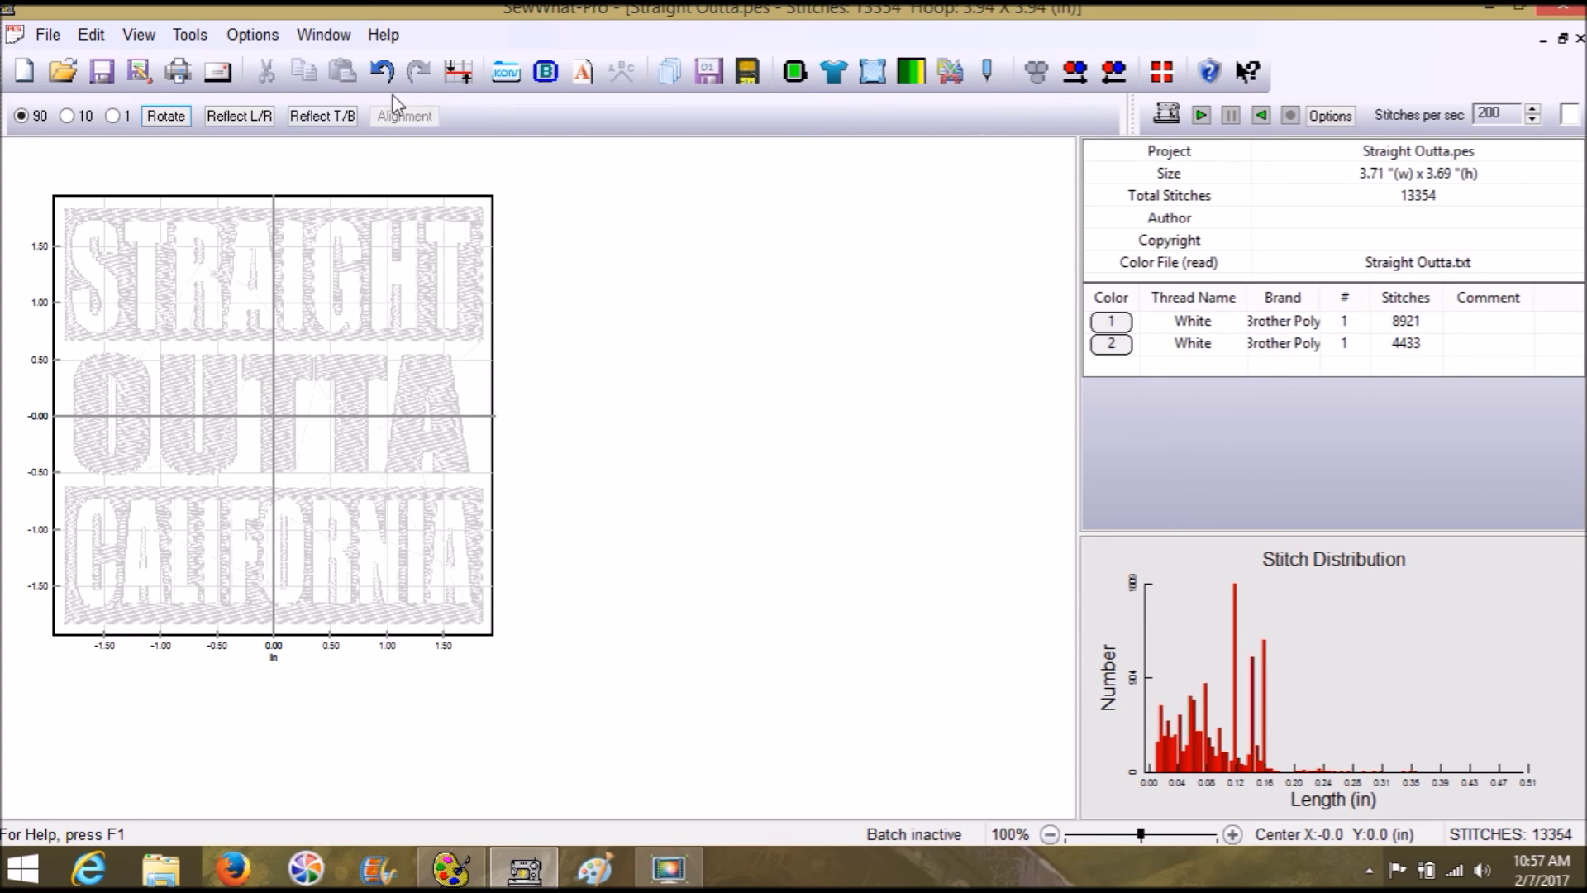
{"action": "left_click", "coordinate": [380, 76]}
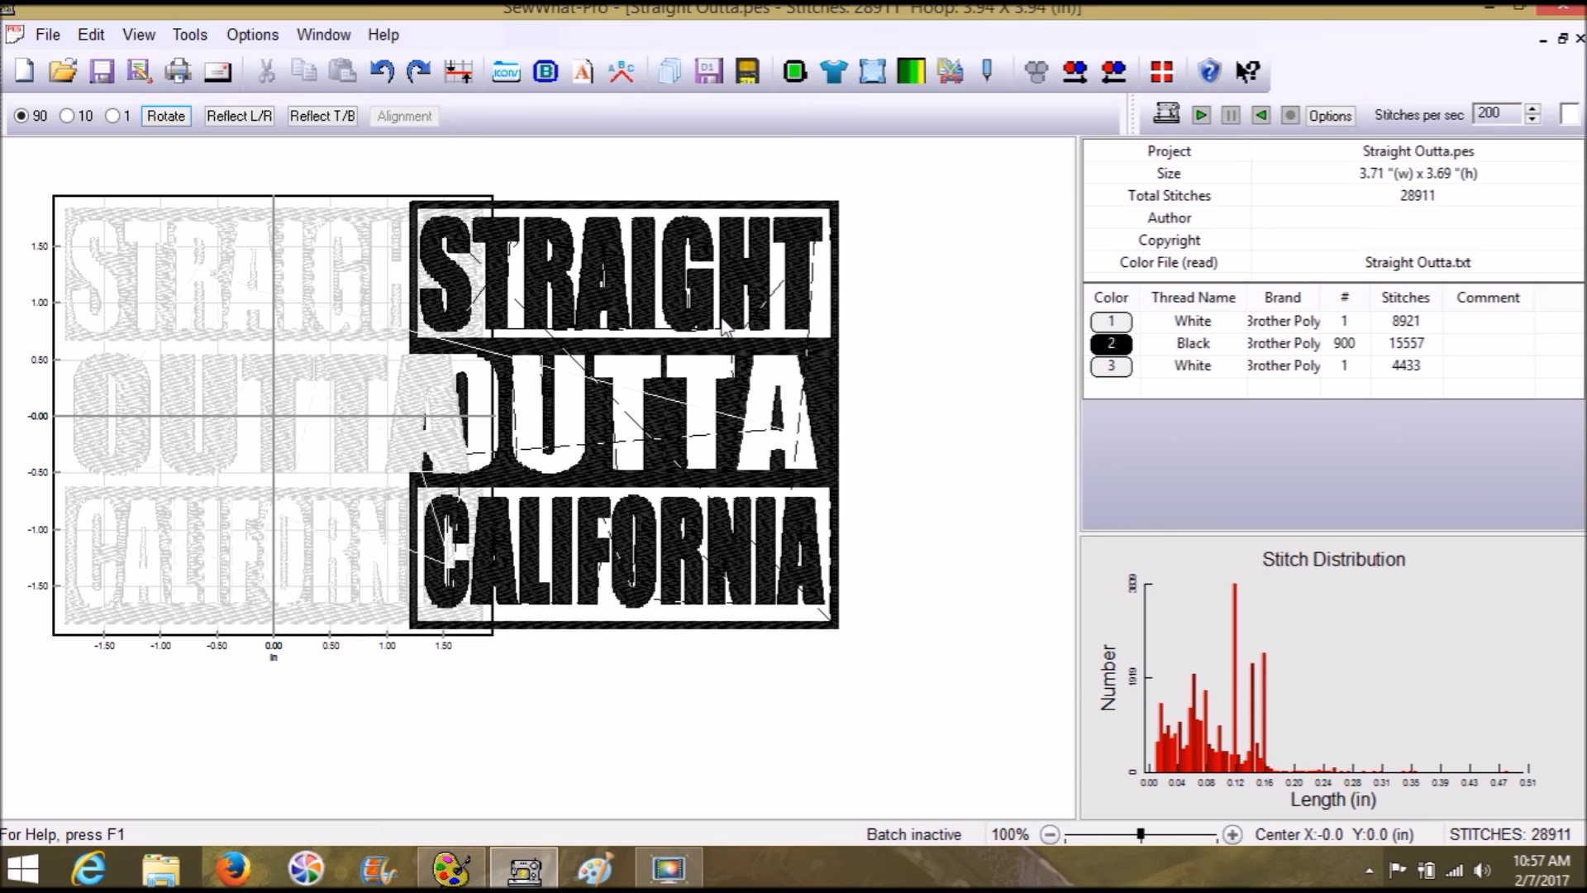
{"action": "left_click", "coordinate": [383, 72]}
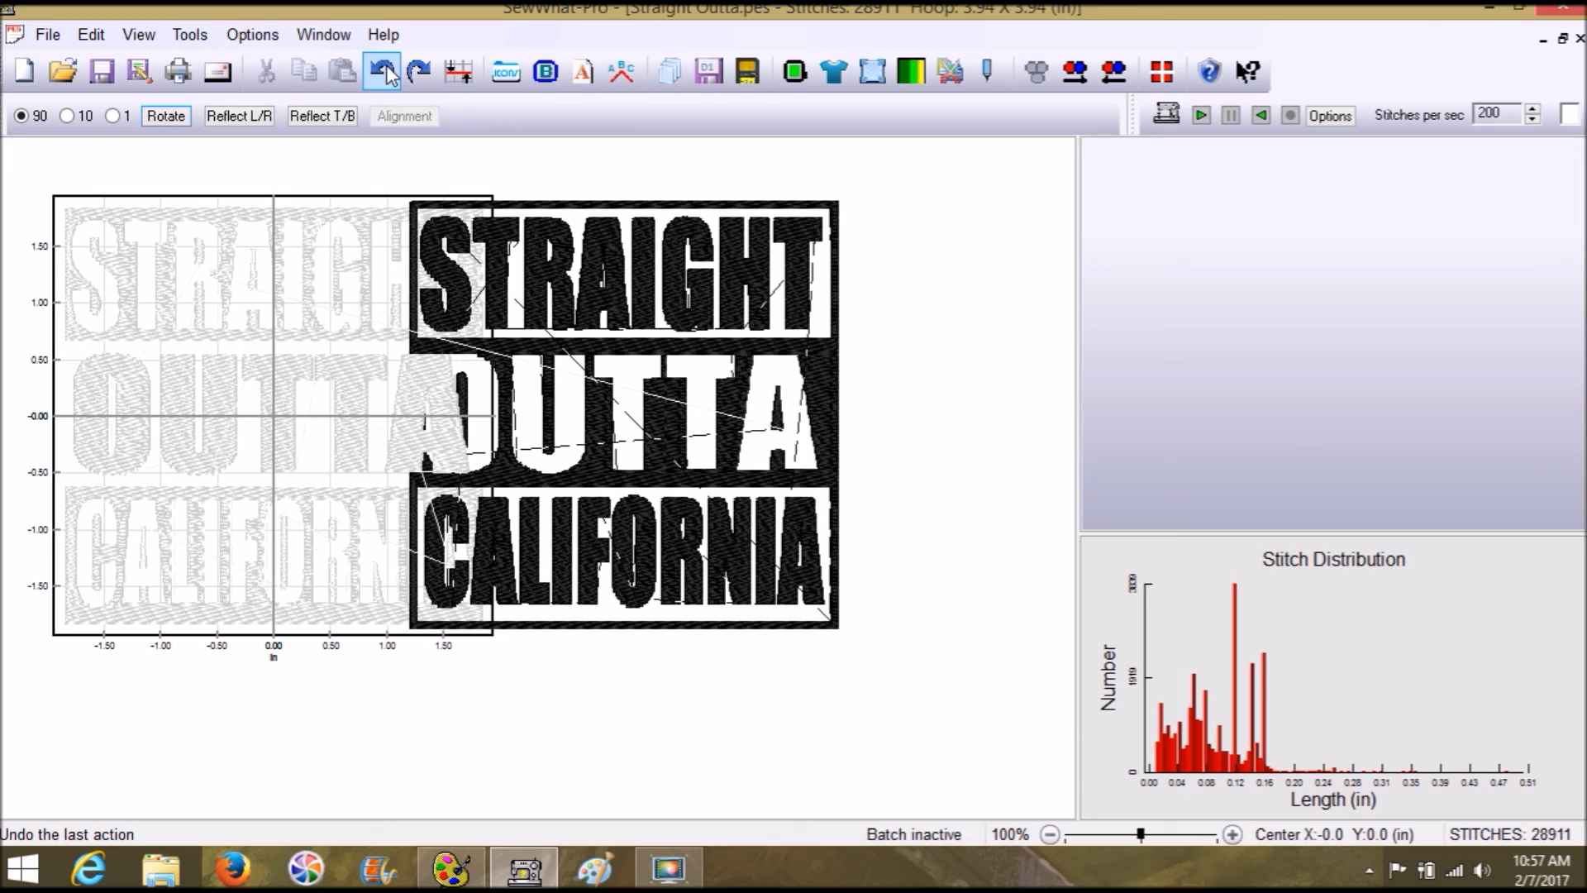
{"action": "left_click", "coordinate": [388, 74]}
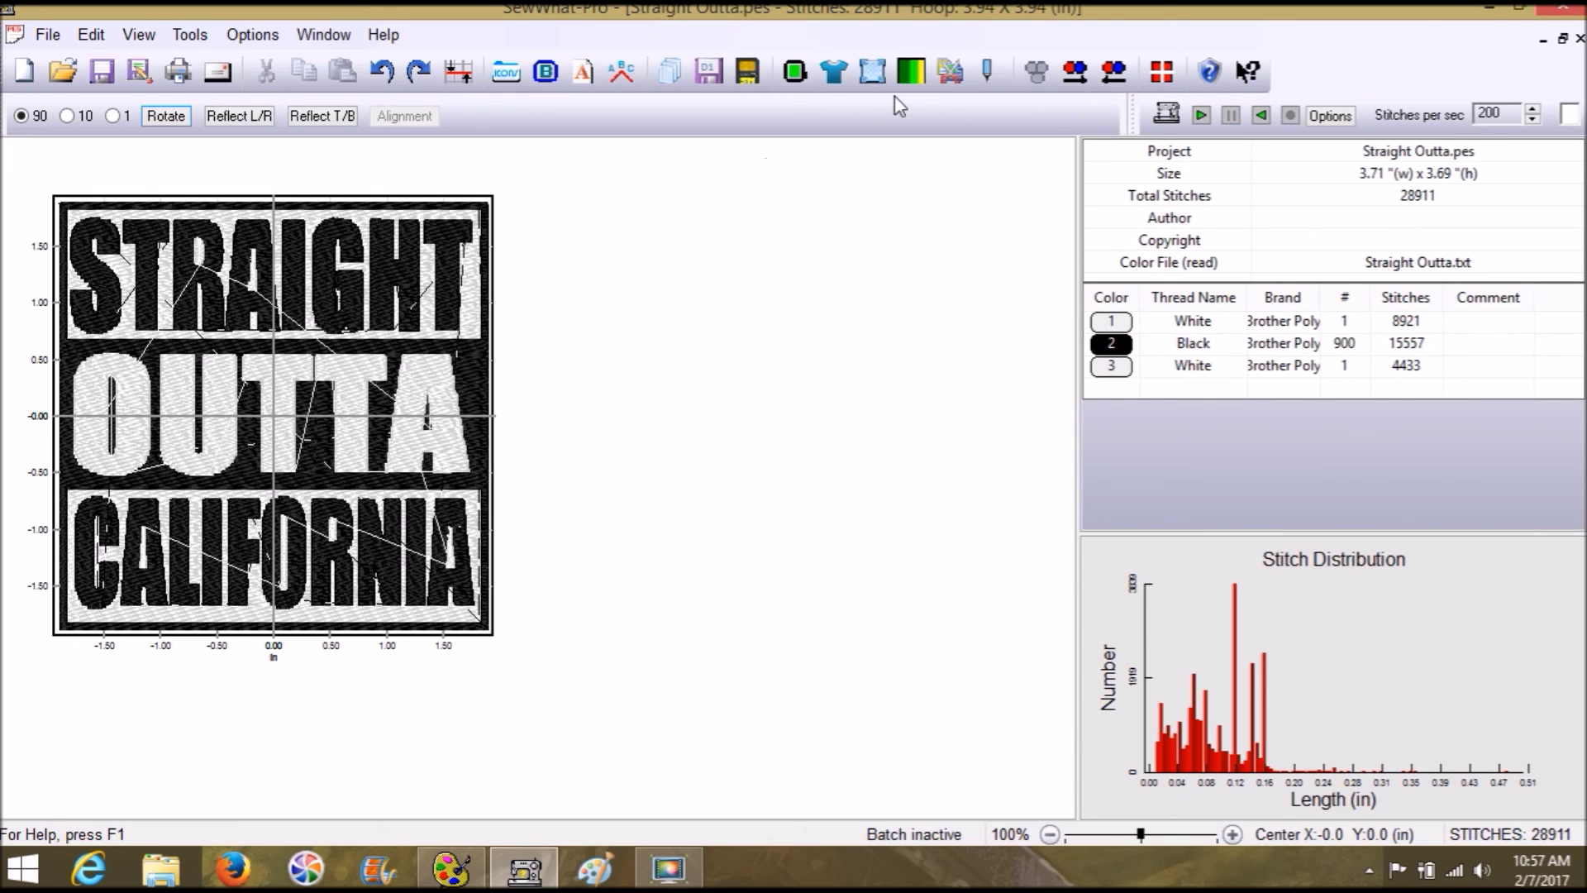
{"action": "left_click", "coordinate": [912, 73]}
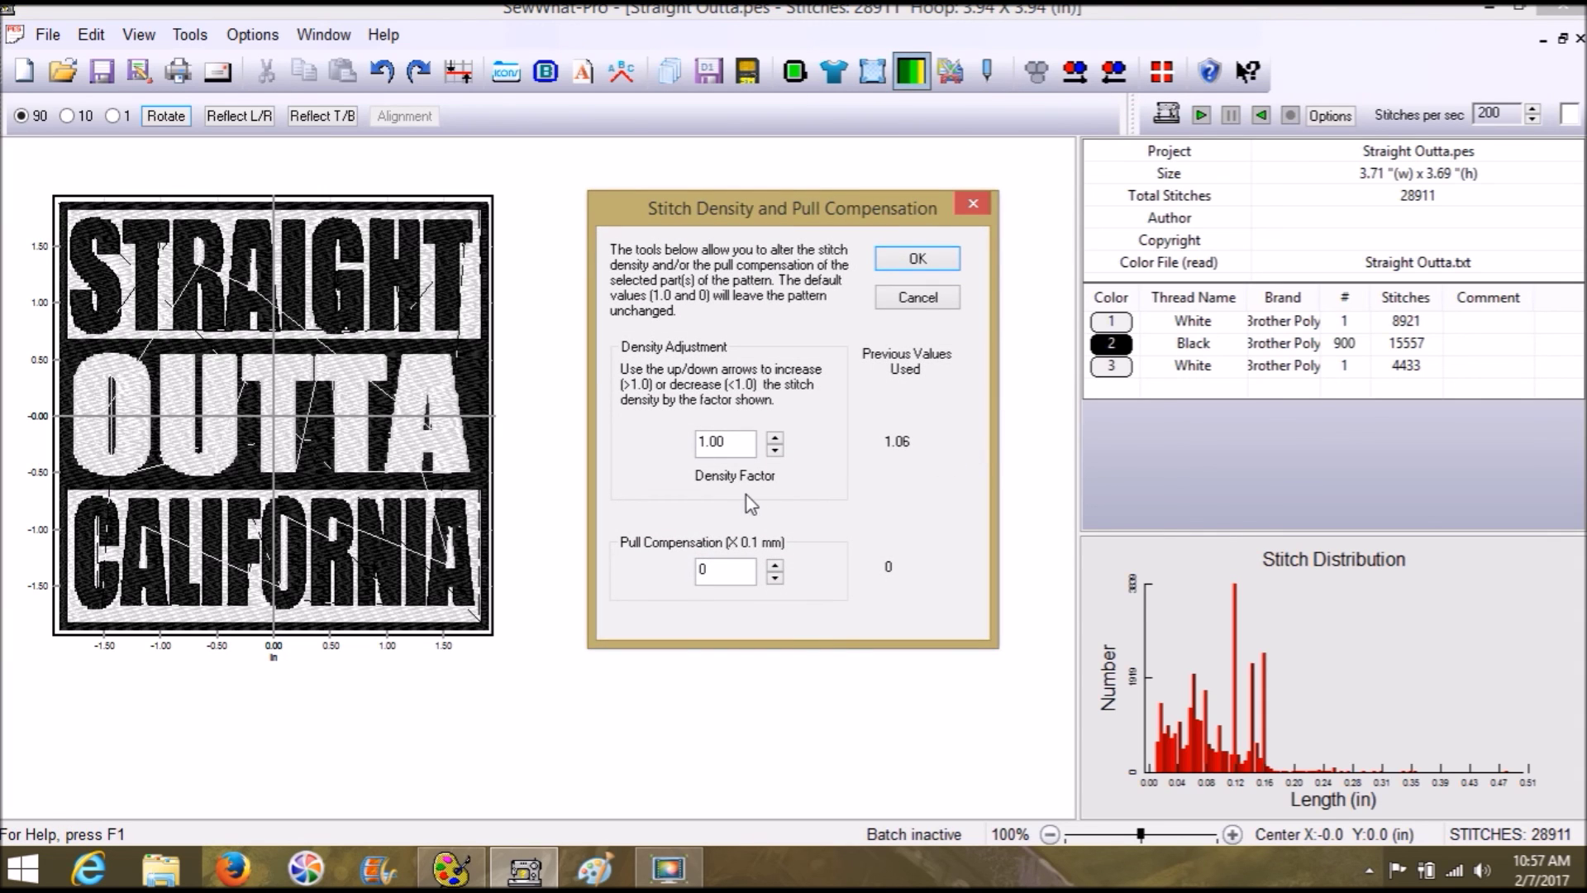
In Adjust Density, step Density Factor up to 1.06 and Pull Compensation to 2, then apply
{"action": "left_click", "coordinate": [774, 438]}
{"action": "left_click", "coordinate": [775, 438]}
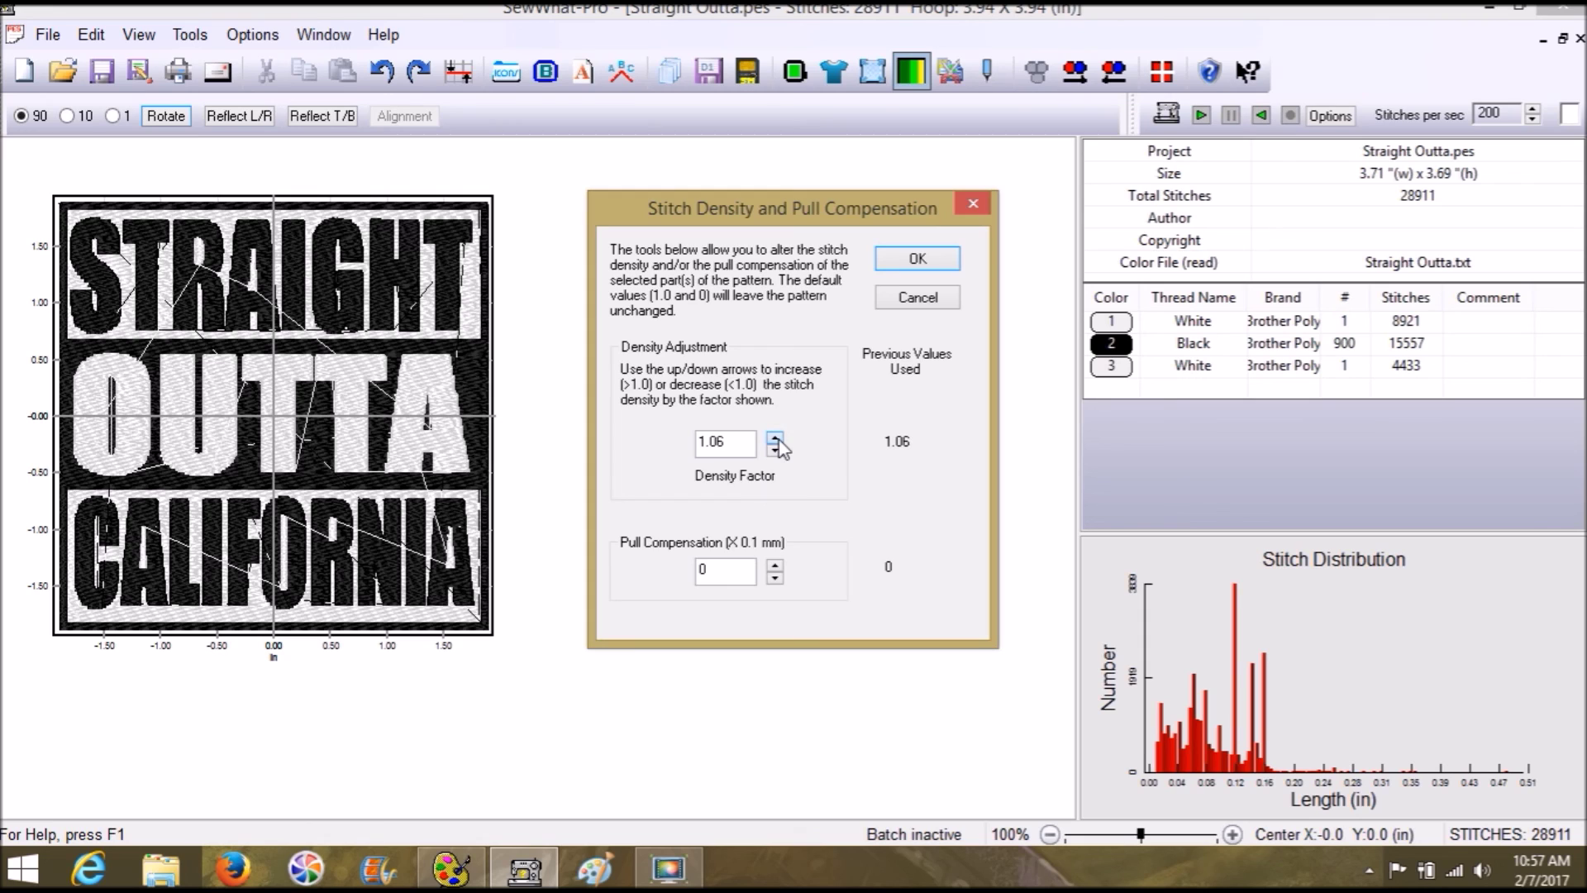
{"action": "left_click", "coordinate": [777, 566]}
{"action": "left_click", "coordinate": [777, 566]}
{"action": "left_click", "coordinate": [921, 261]}
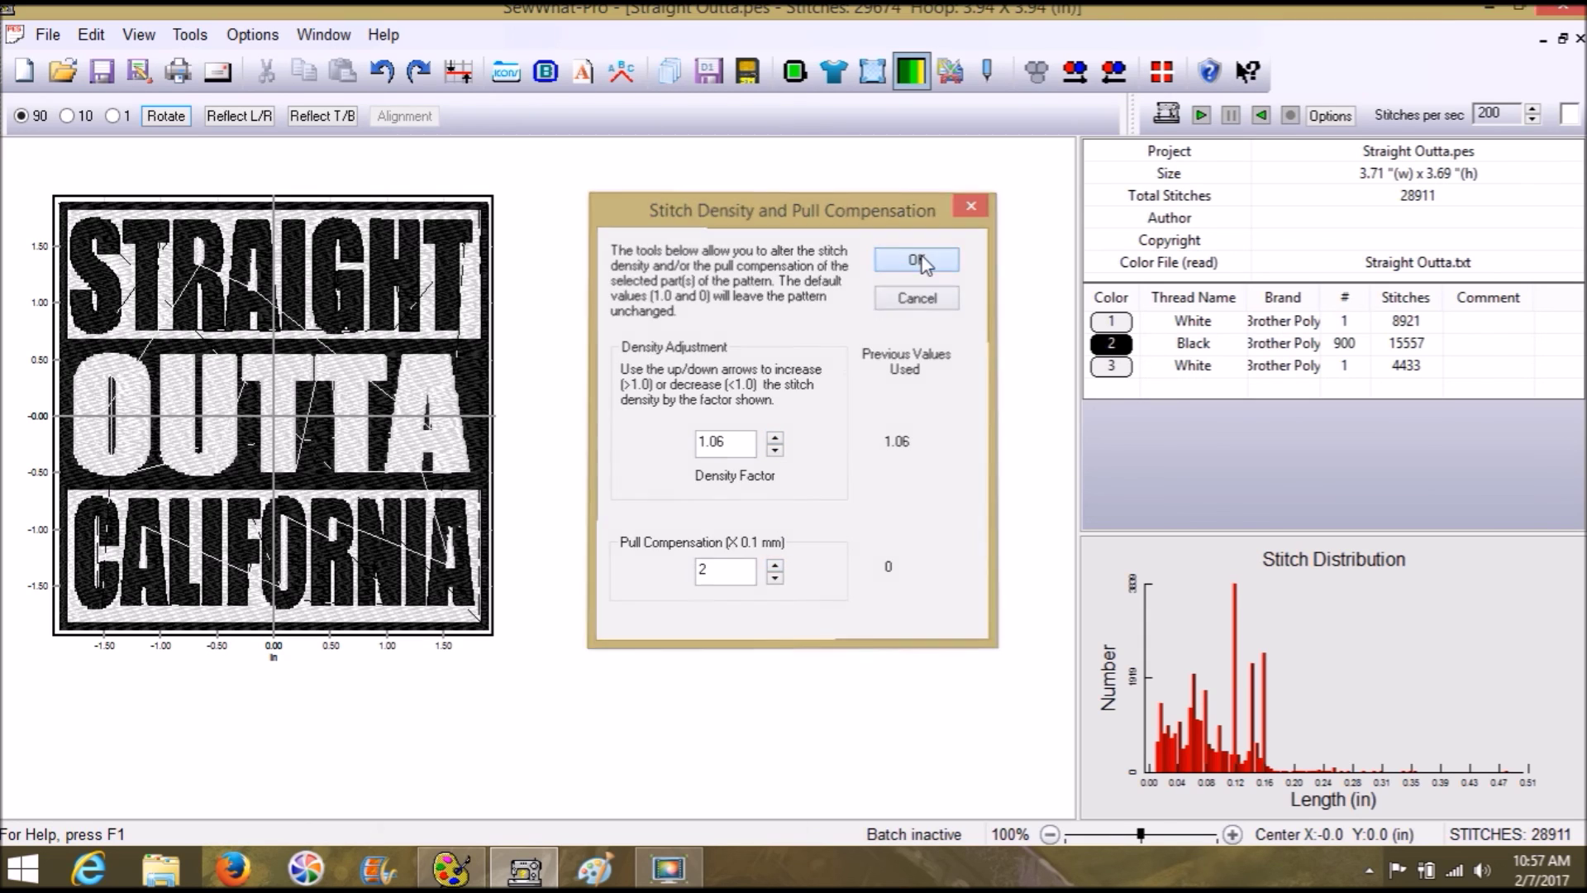